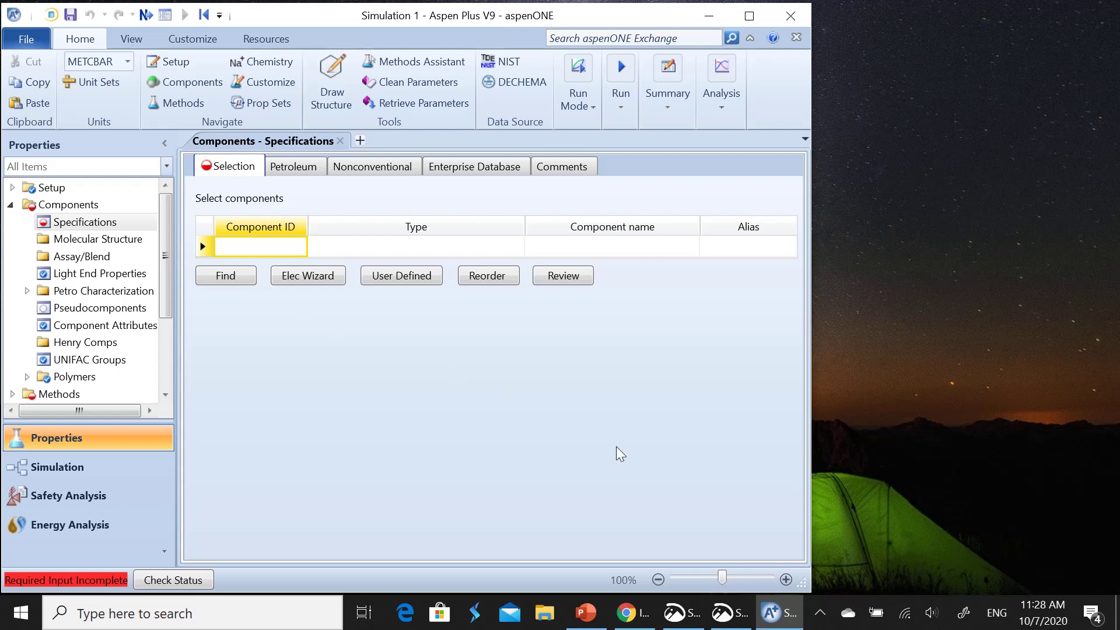
In Snip & Sketch, mark benzene, hydrogen, nitrogen and methane in the feed specifications and circle Cyclohexane in the reactor stoichiometry
click(729, 613)
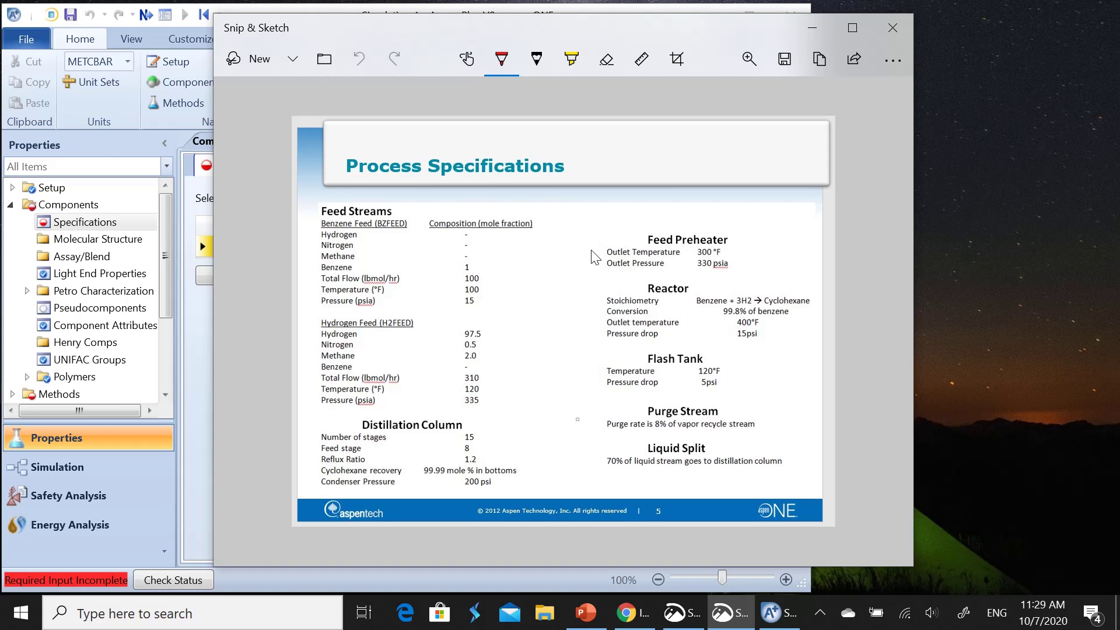
drag(316, 267, 300, 260)
drag(311, 334, 303, 329)
drag(312, 338, 298, 343)
drag(304, 352, 313, 357)
mouse_move(759, 292)
mouse_down()
mouse_move(807, 288)
mouse_move(819, 303)
mouse_move(758, 293)
mouse_up()
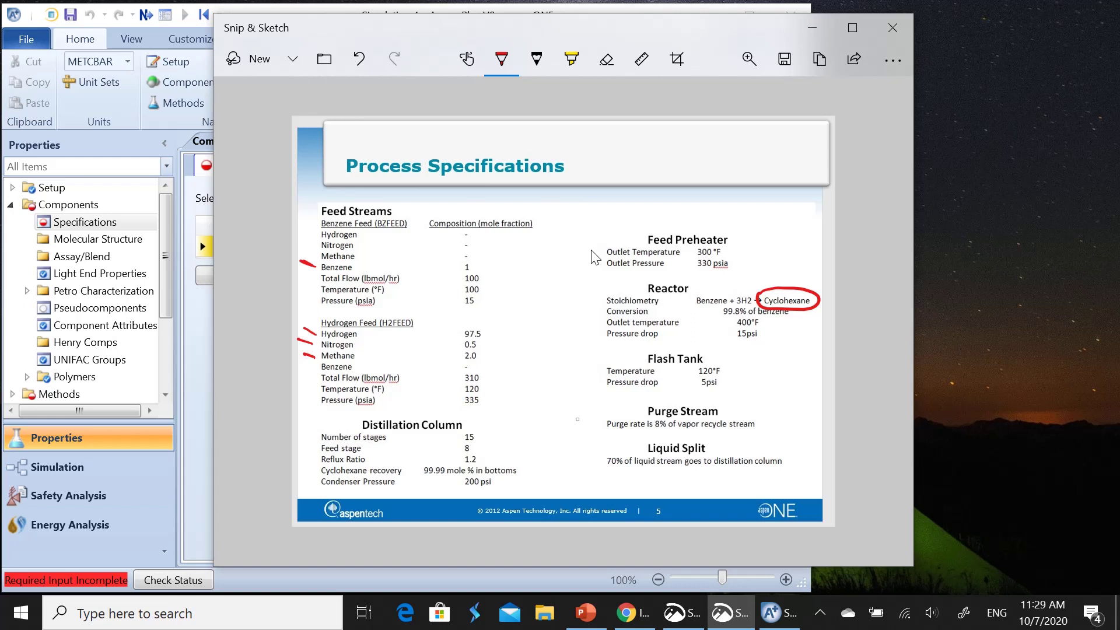
click(814, 29)
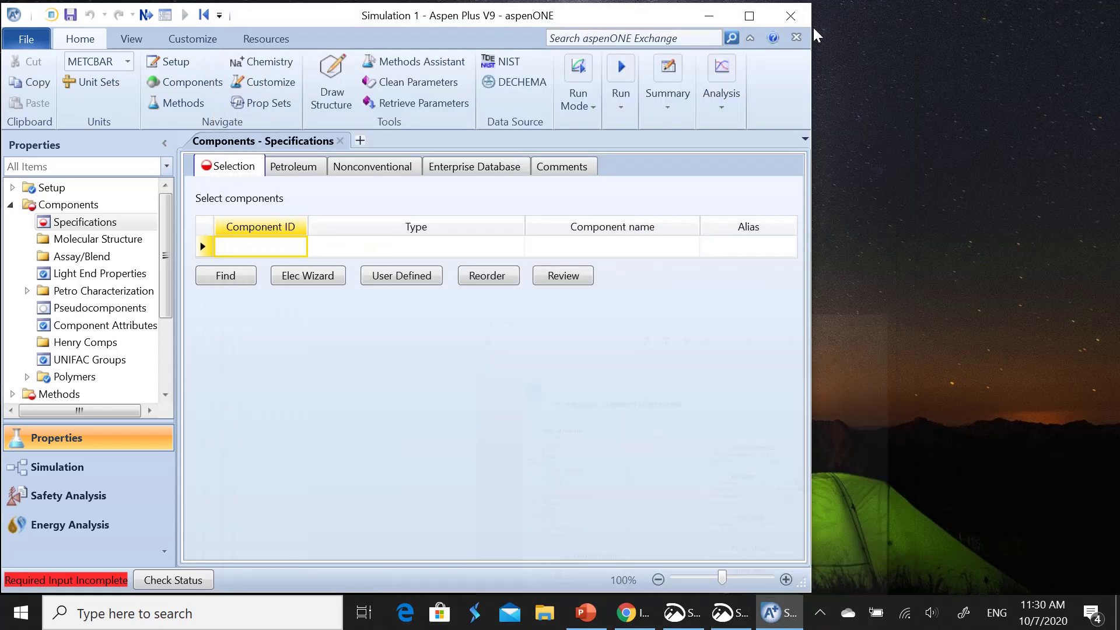
Add HYDROGEN, NITROGEN, METHANE and BENZENE to the Aspen Plus component list
click(749, 16)
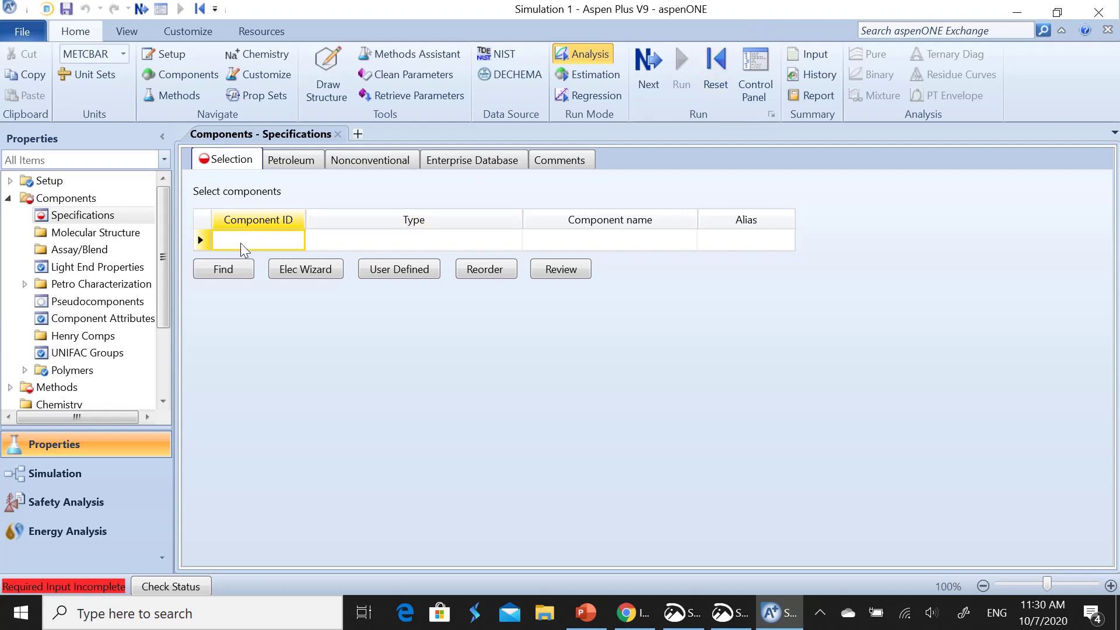
text(HYDROGEN)
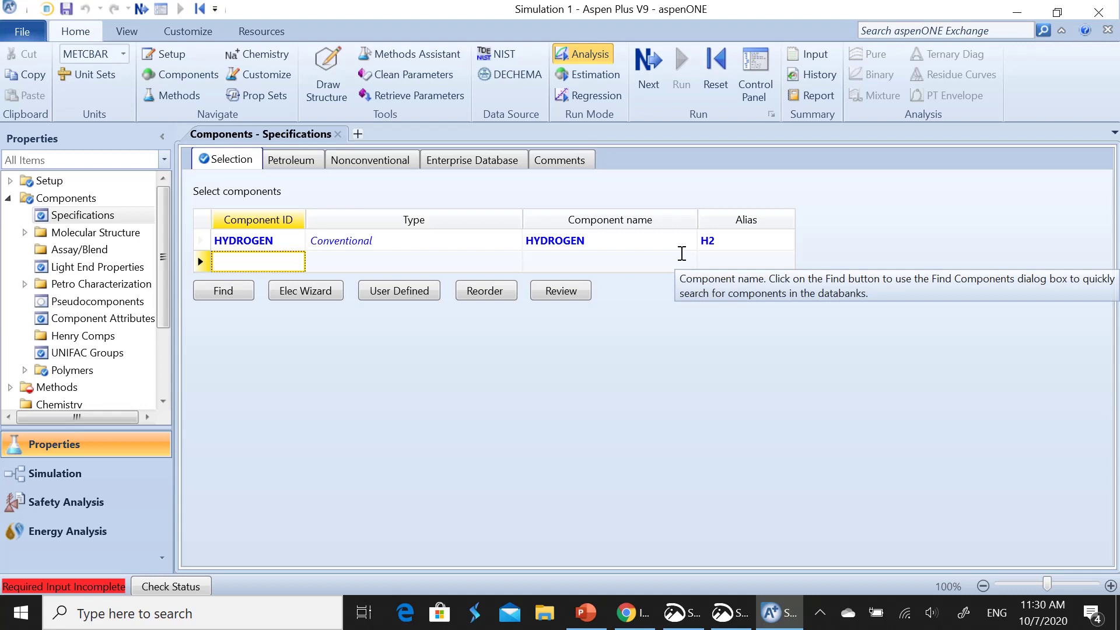
text(NITROGE)
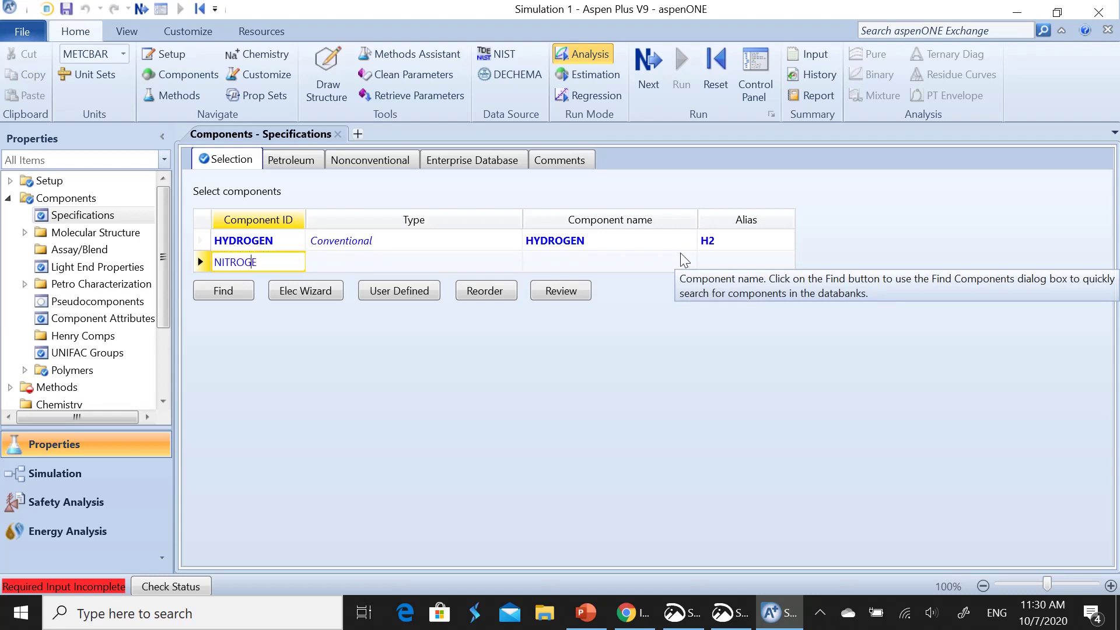
text(N)
key(Return)
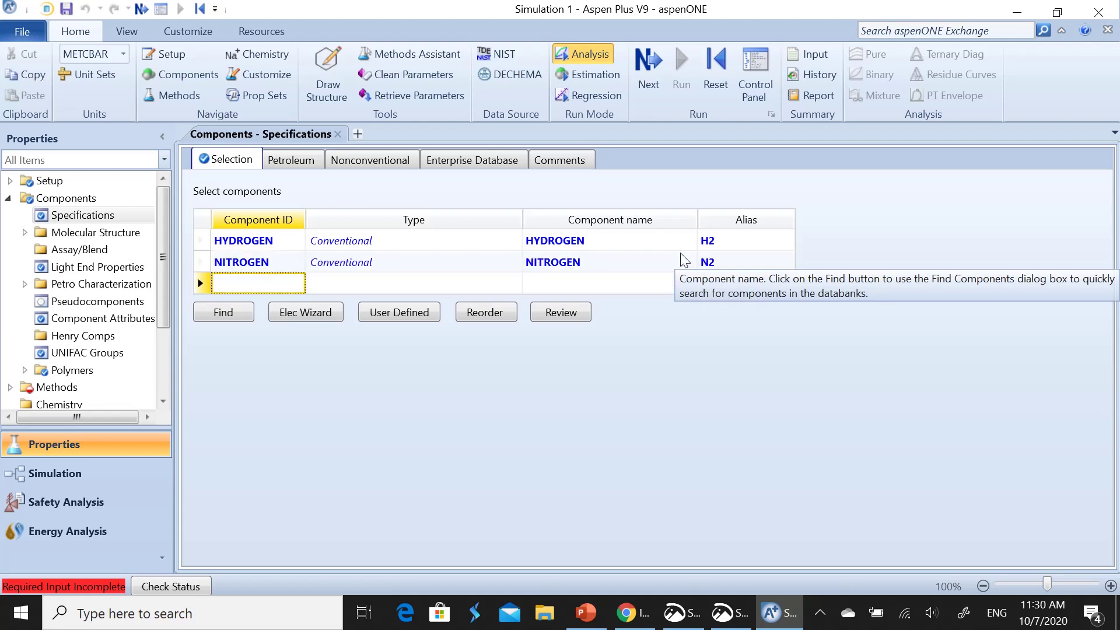
text(METHANE)
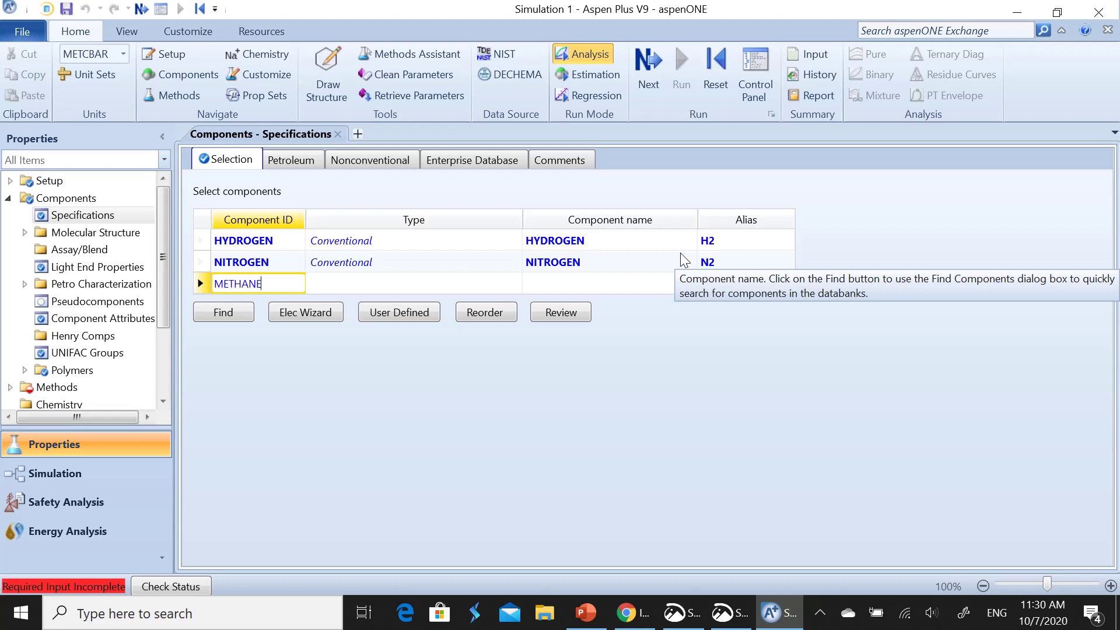
key(Return)
text(B)
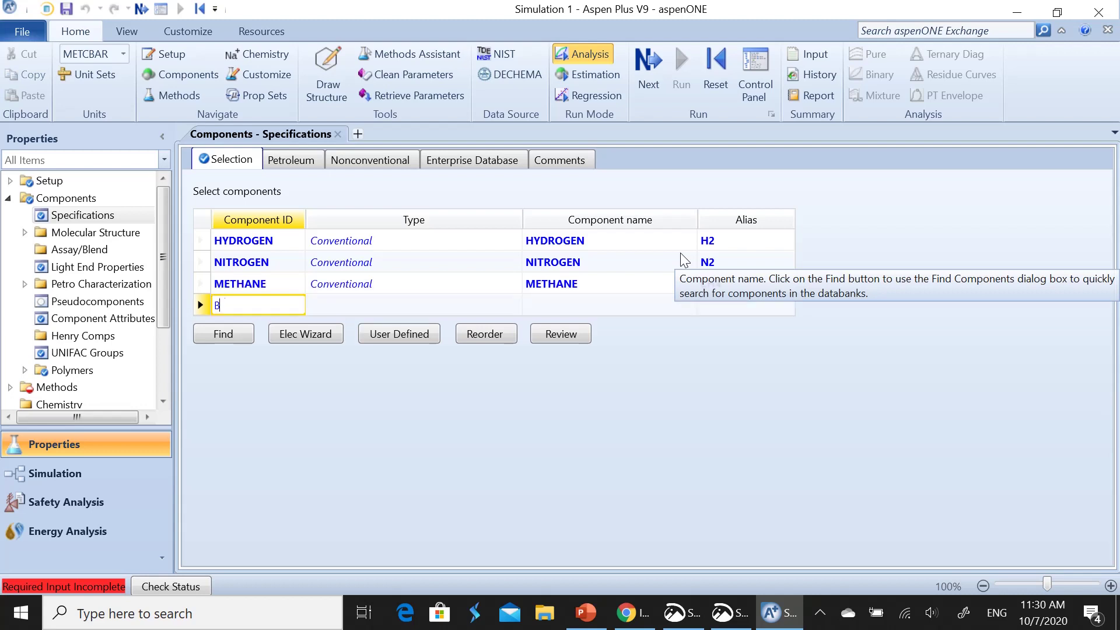
text(ENZENE)
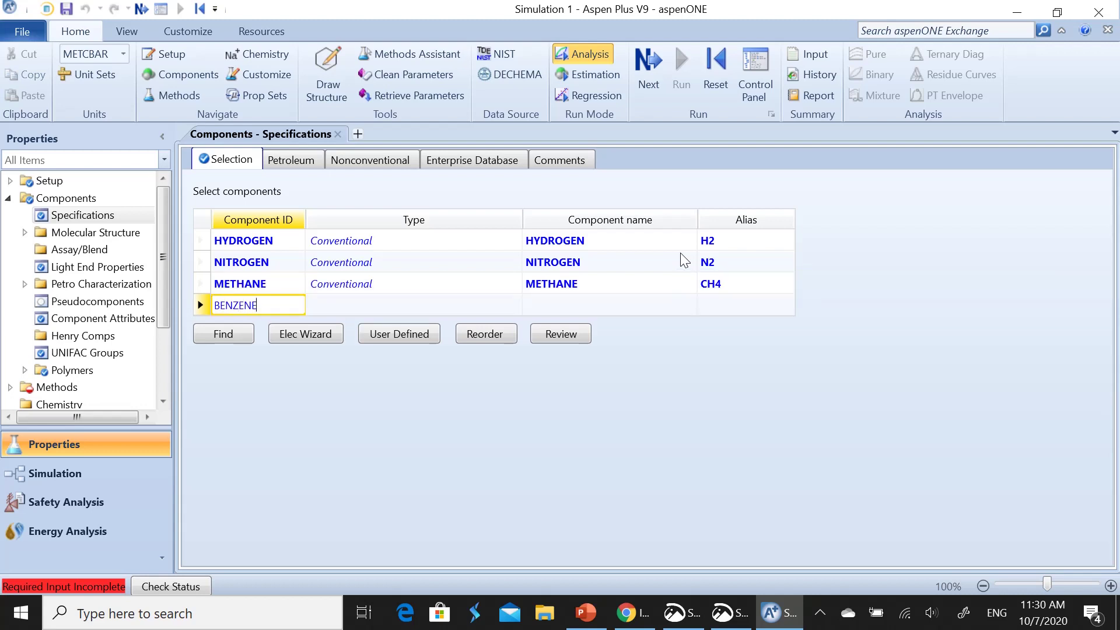
key(Return)
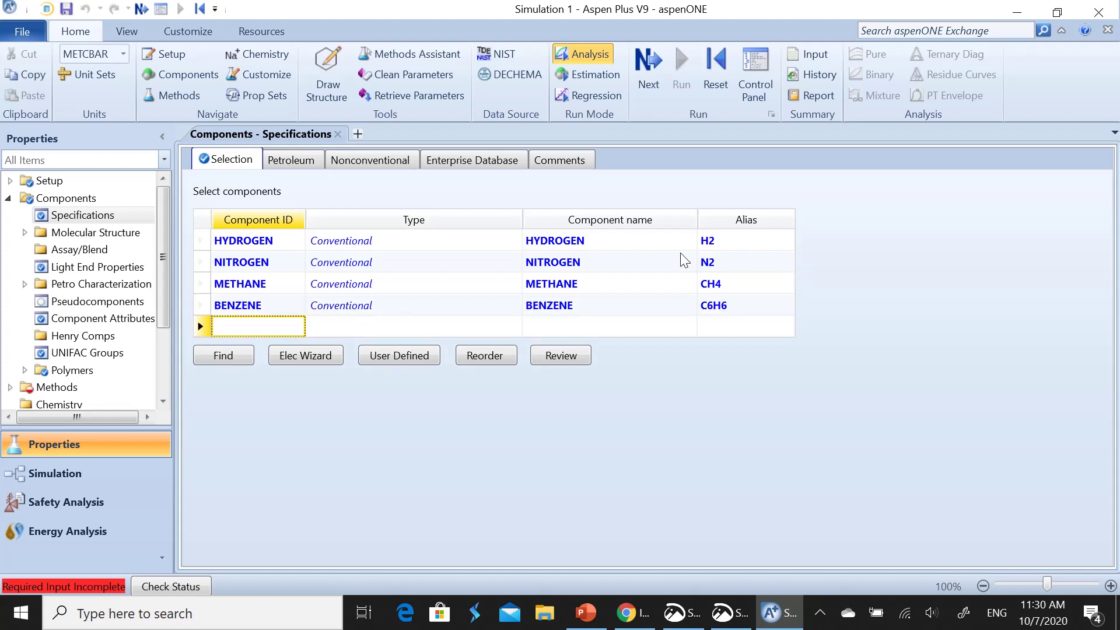
Add component CYCLOHEX and assign it the CYCLOHEXANE compound (C6H12-1) through a compound search for "cyclohexane"
text(CYCLOHE)
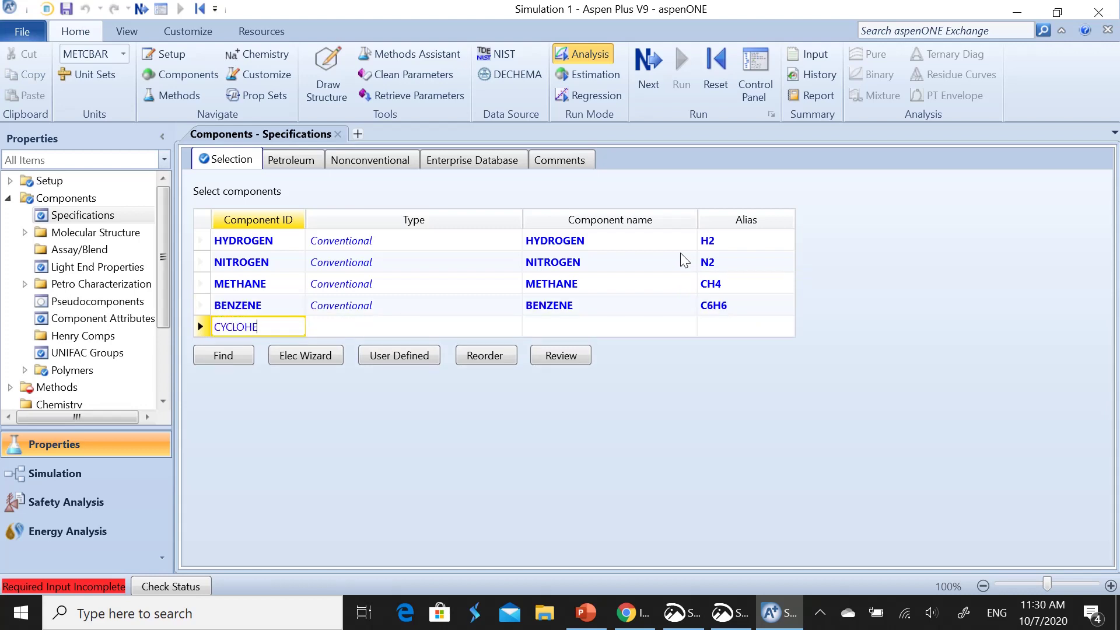
text(X)
key(Return)
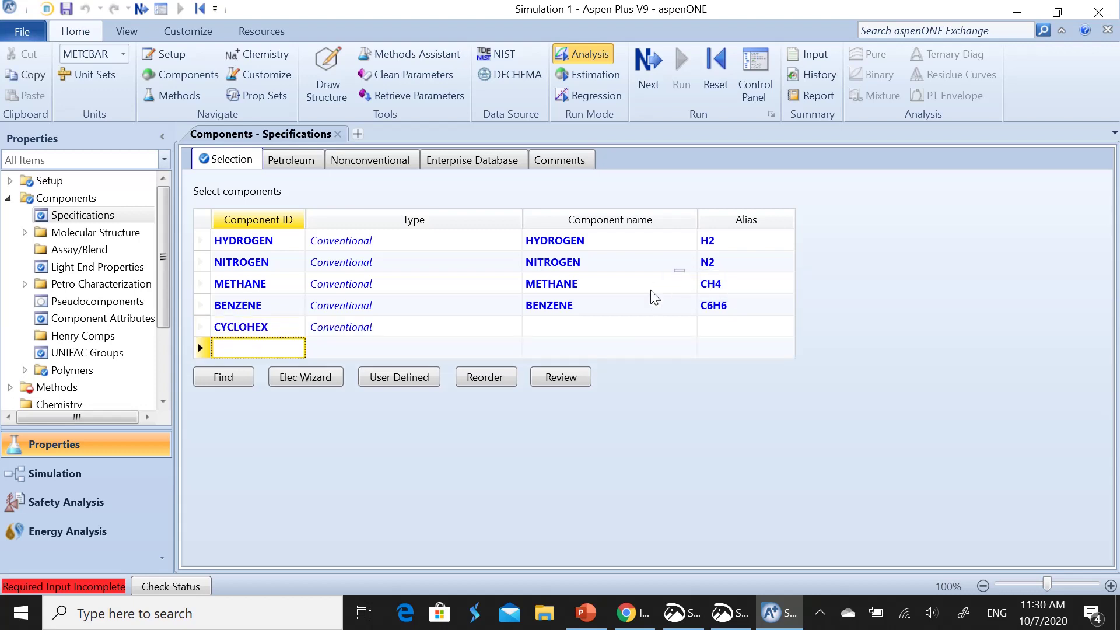
click(638, 329)
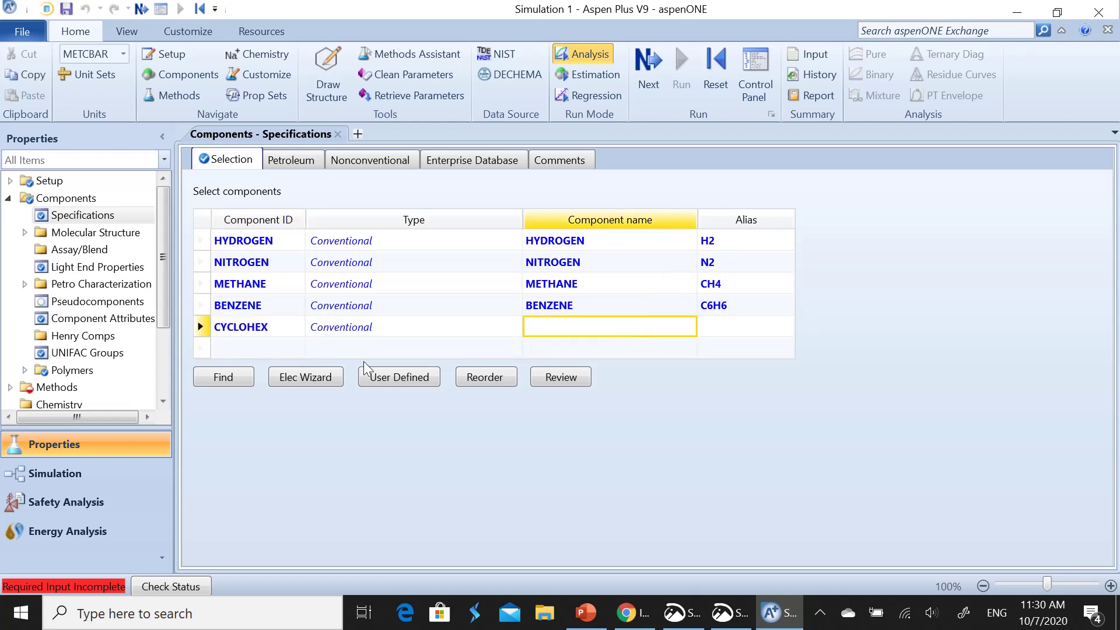
click(224, 385)
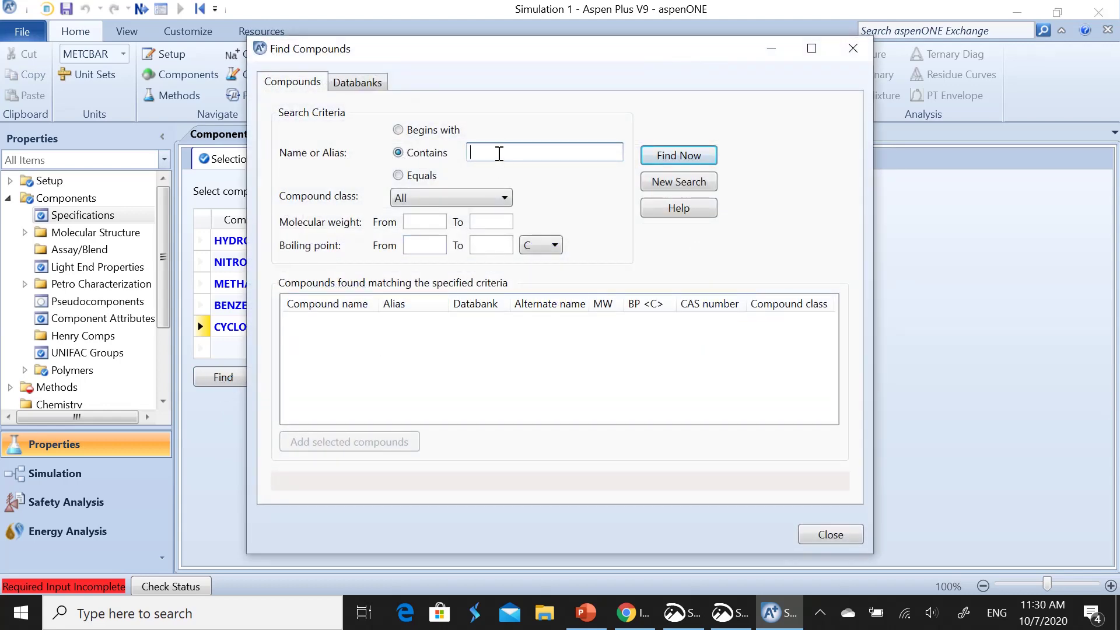
text(cyclohexane)
click(671, 165)
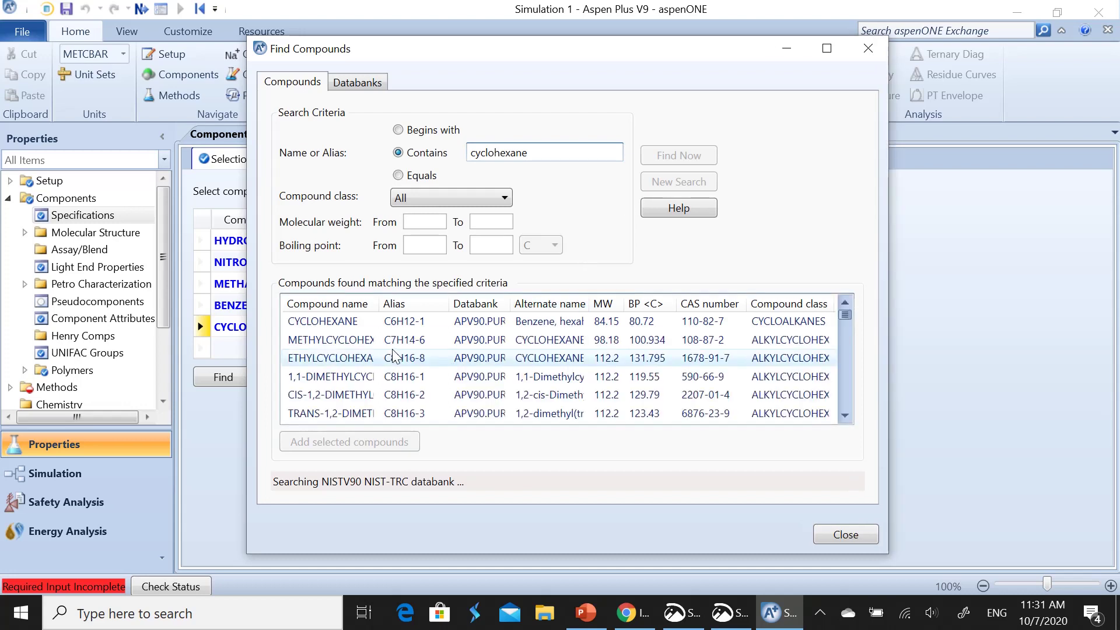
click(323, 323)
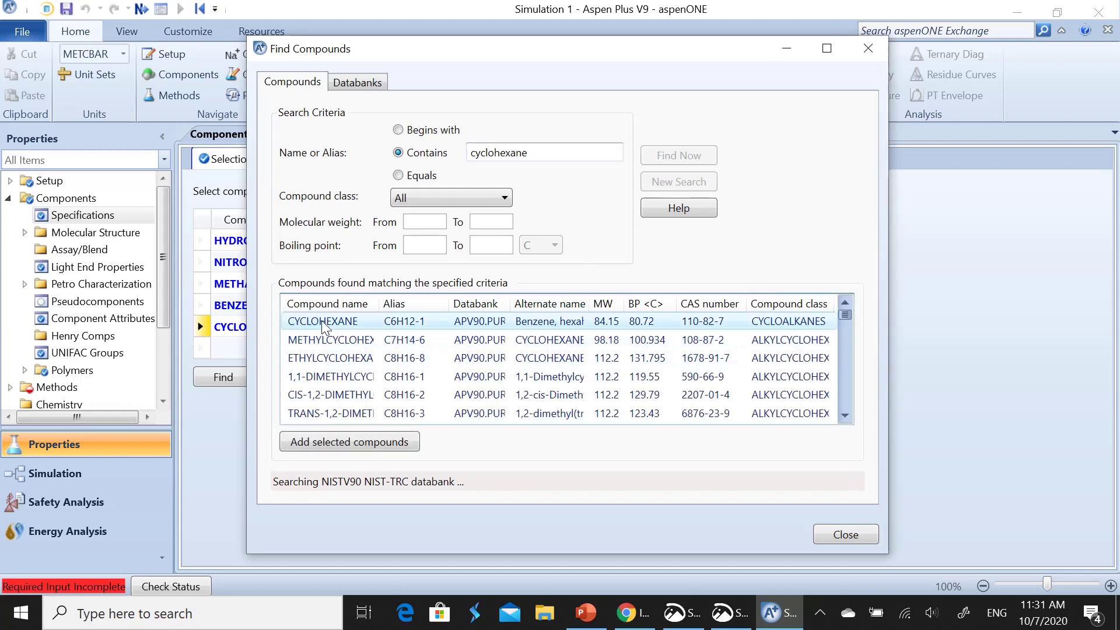
click(368, 444)
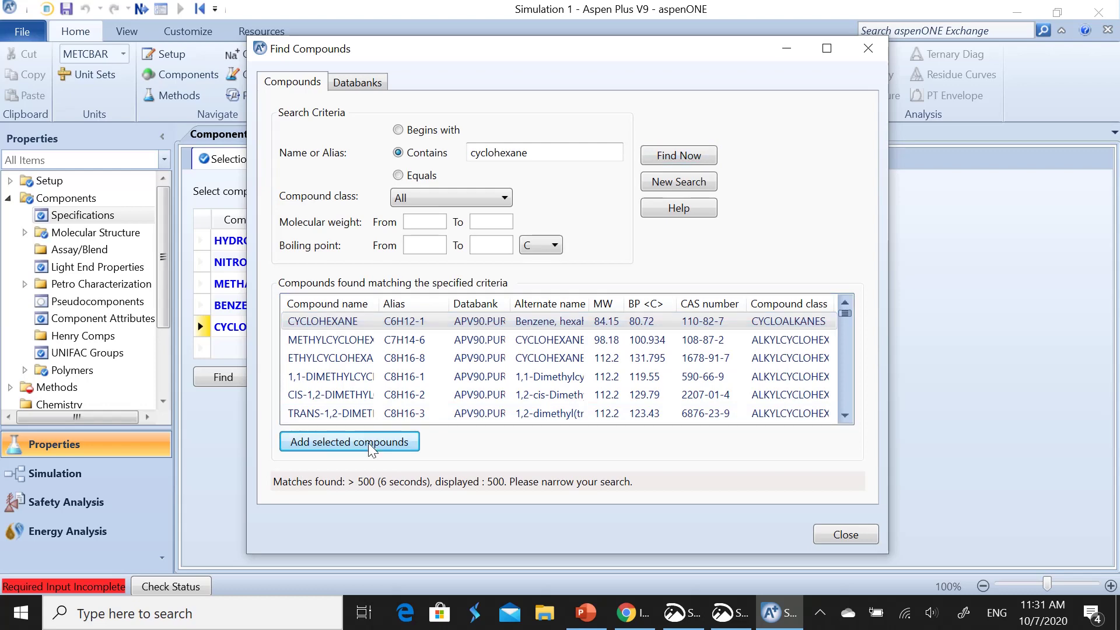
click(830, 535)
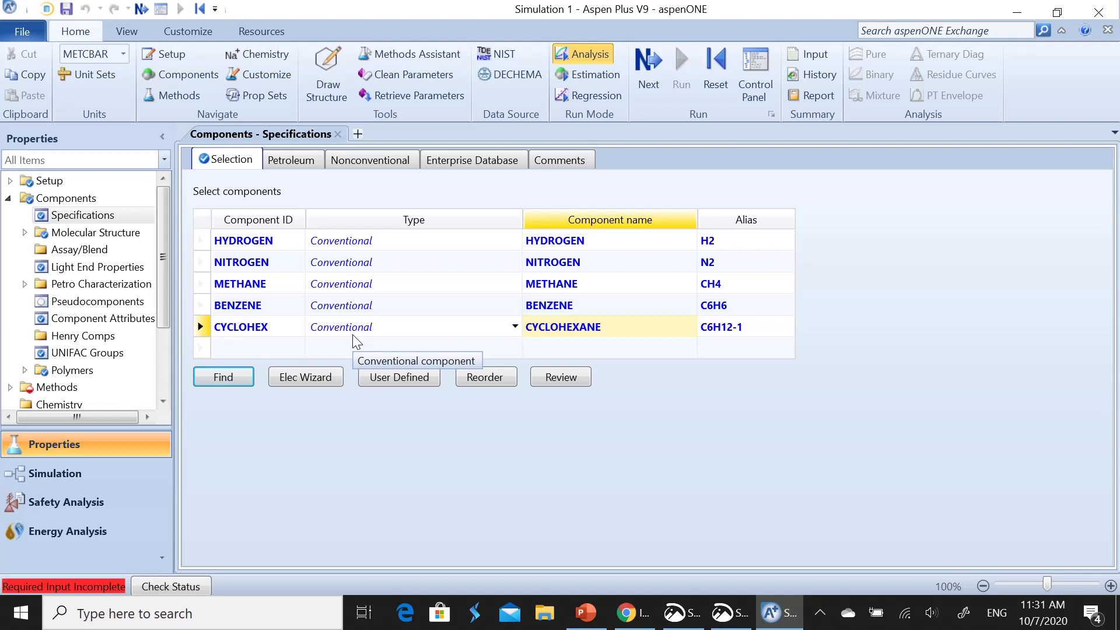
Set the global property method to RK-SOAVE in the methods specifications
click(141, 11)
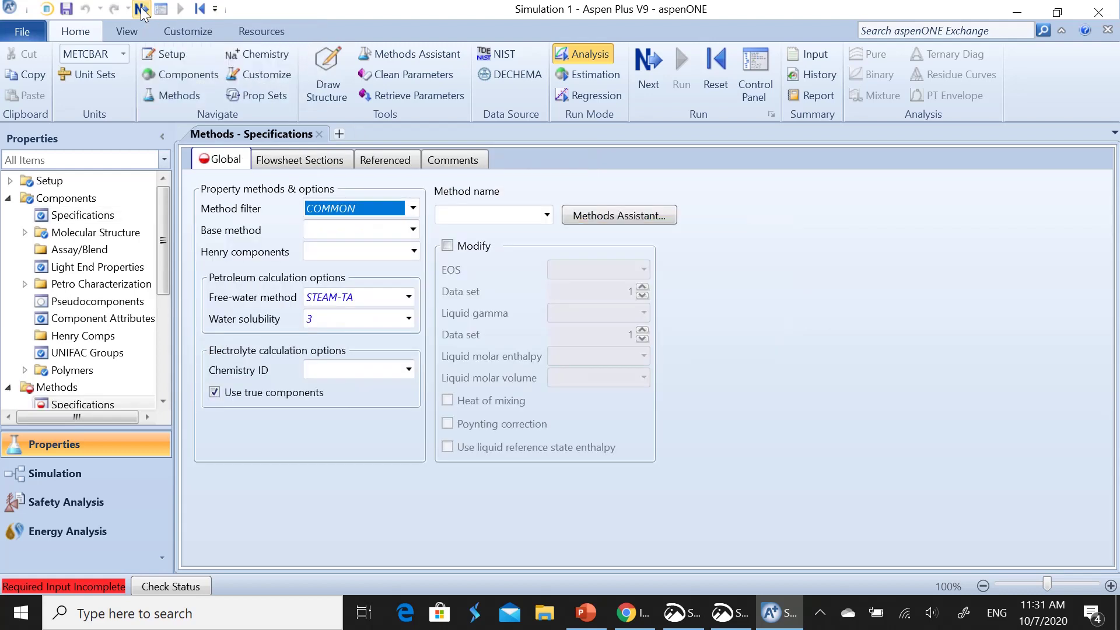
click(412, 230)
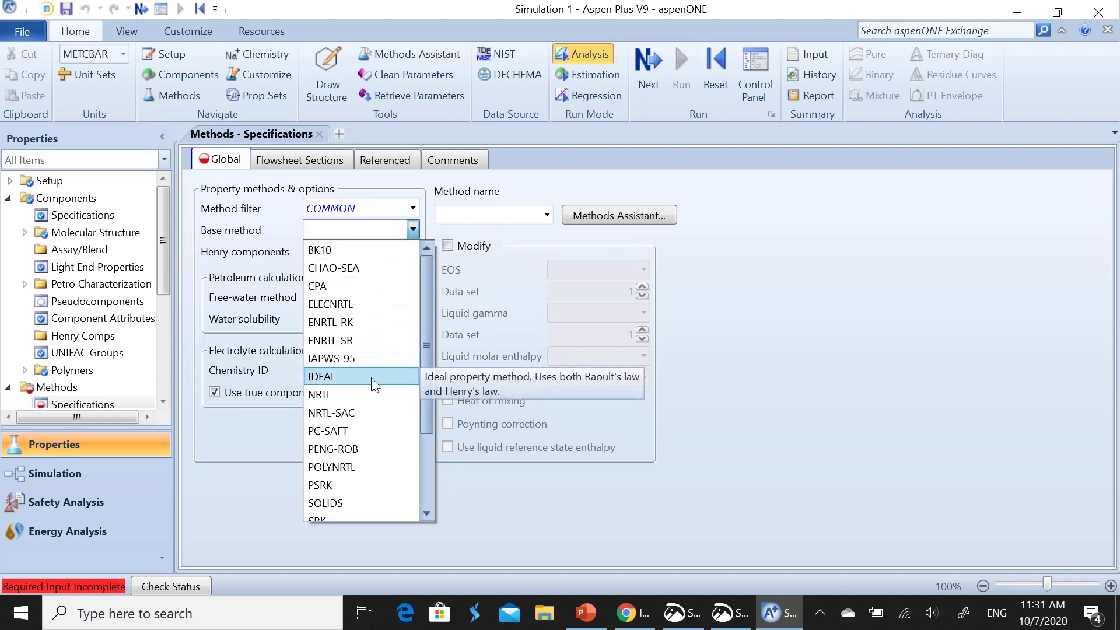
scroll(371, 377, down, 2)
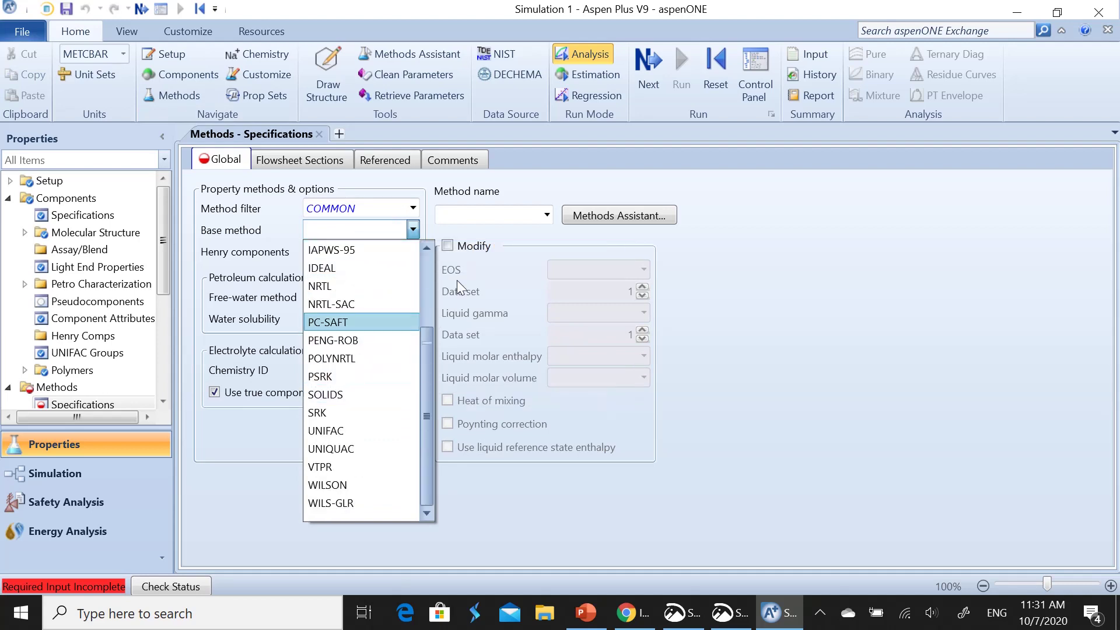
click(547, 214)
click(547, 215)
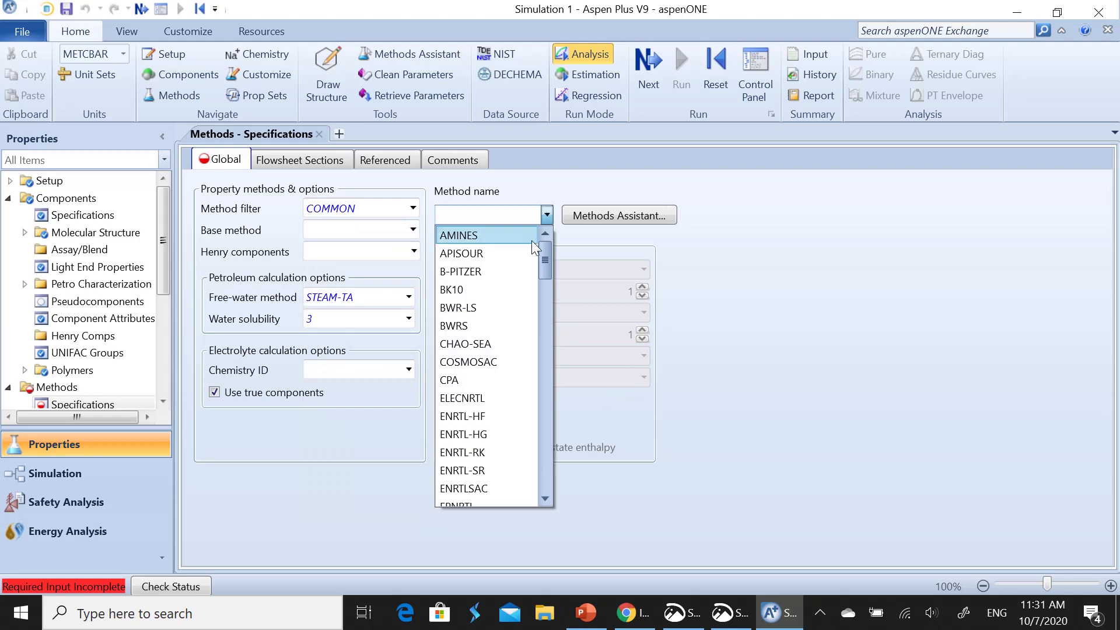
scroll(508, 297, down, 12)
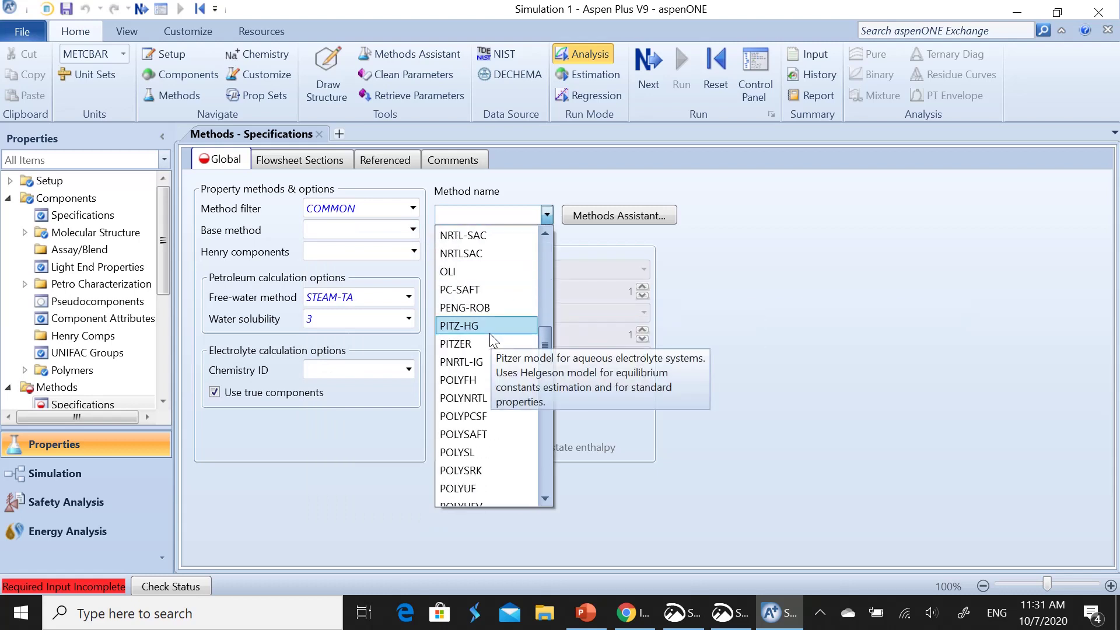
scroll(491, 339, down, 4)
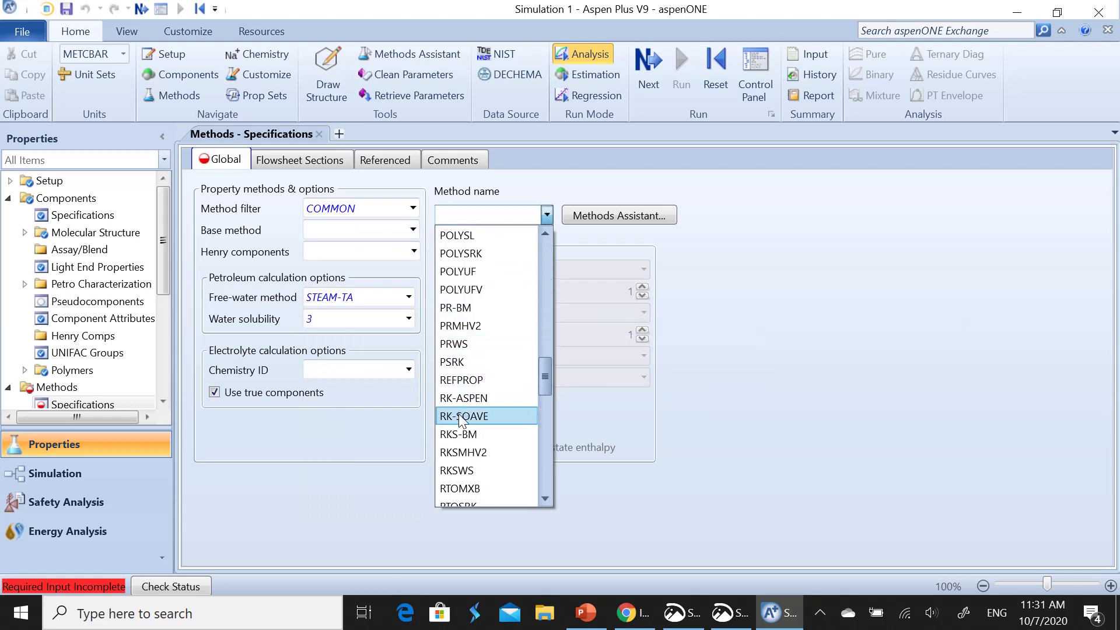
click(459, 416)
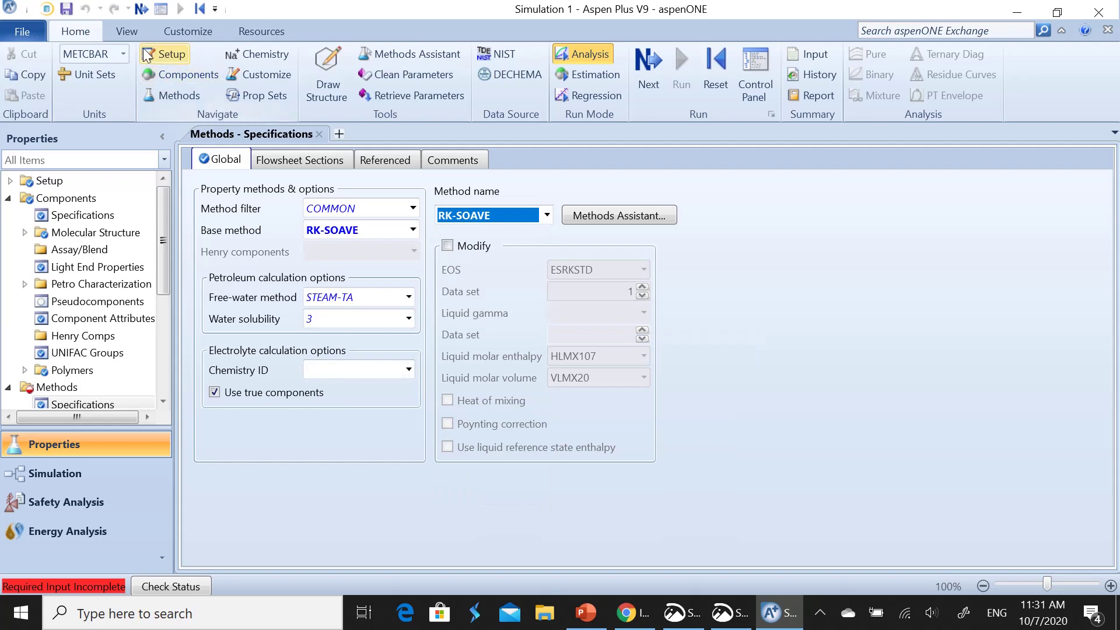
Accept the RKSKBV-1 binary interaction parameters and run the property analysis and setup
click(144, 9)
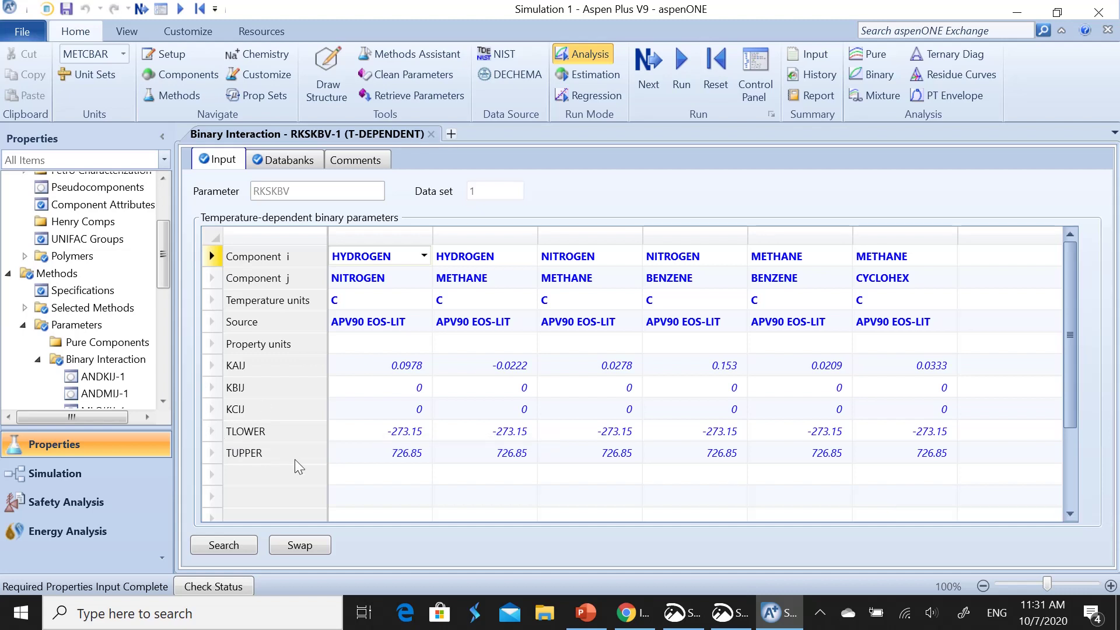
click(142, 9)
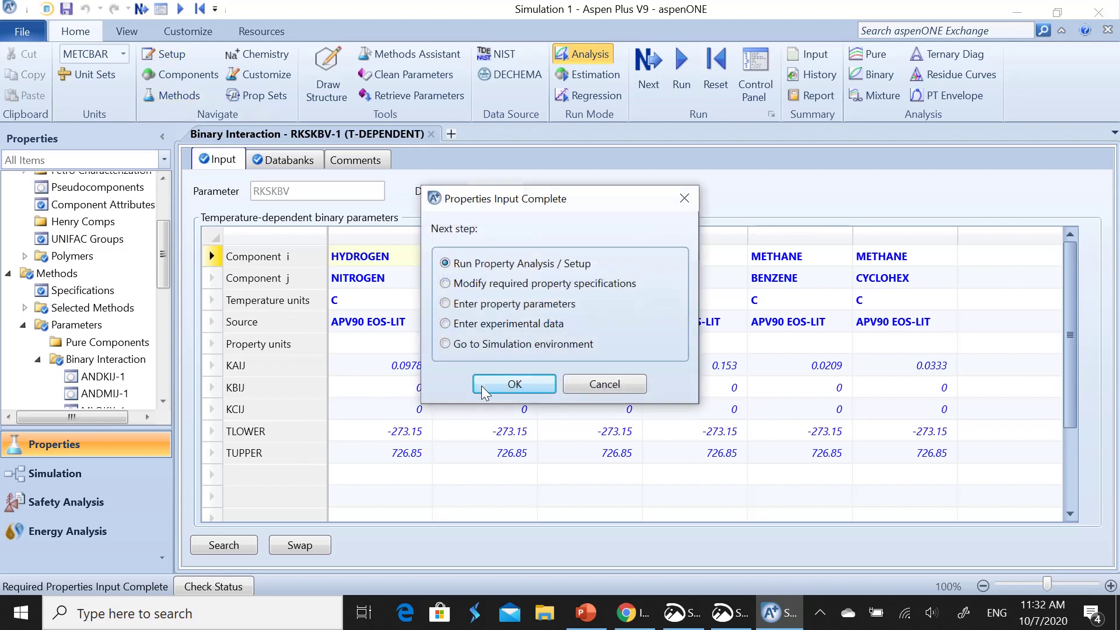
click(499, 385)
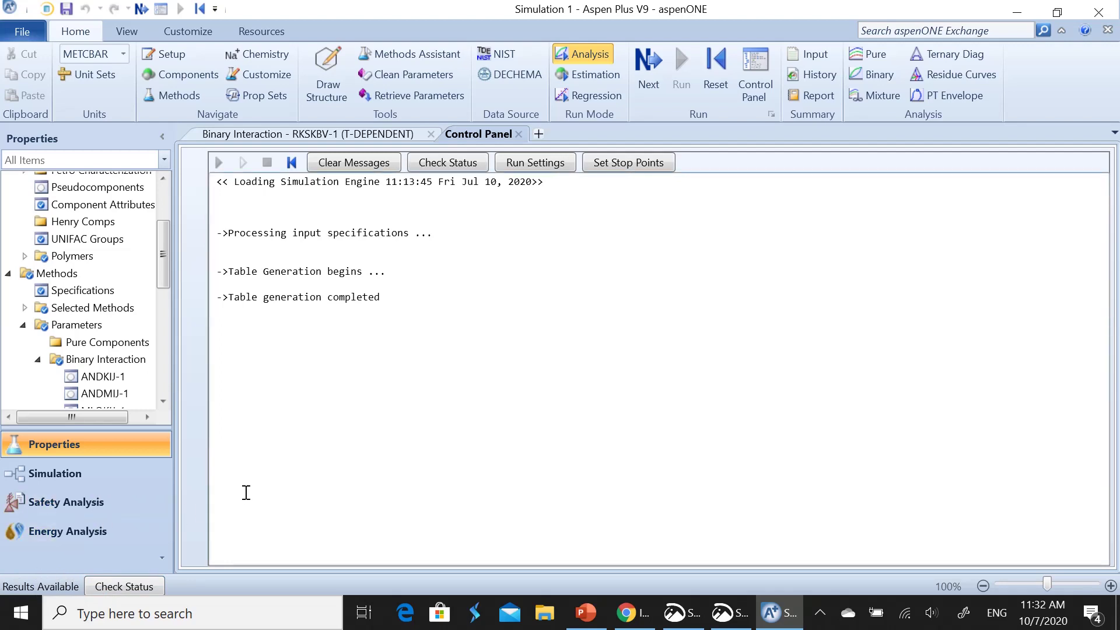
Switch to the Simulation environment and collapse the economics, energy and exchanger summaries above the main flowsheet
click(68, 482)
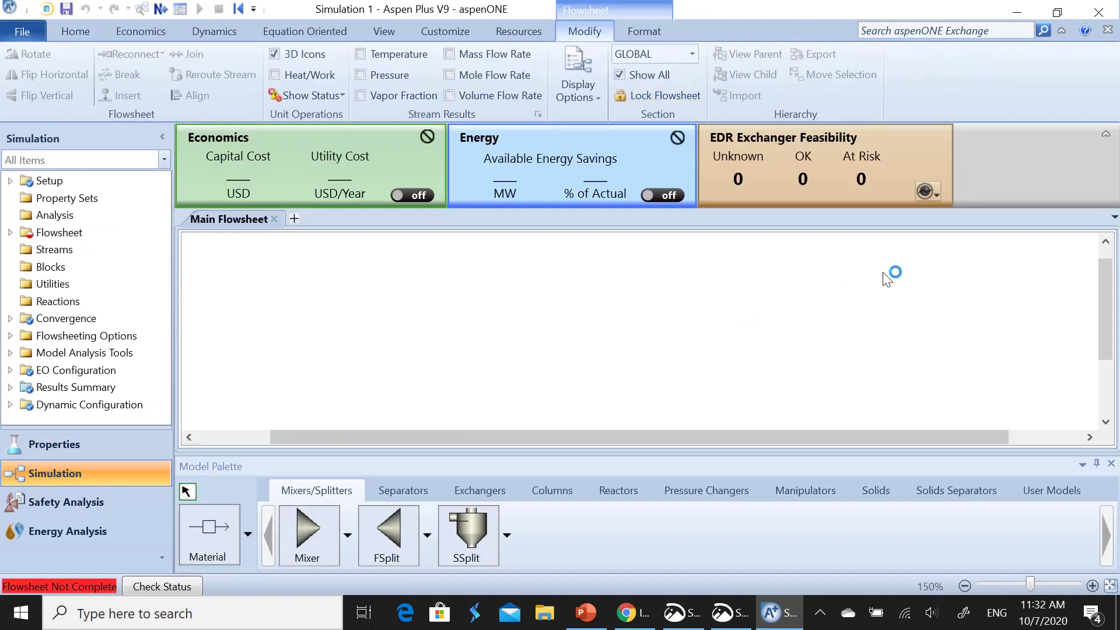
click(1106, 134)
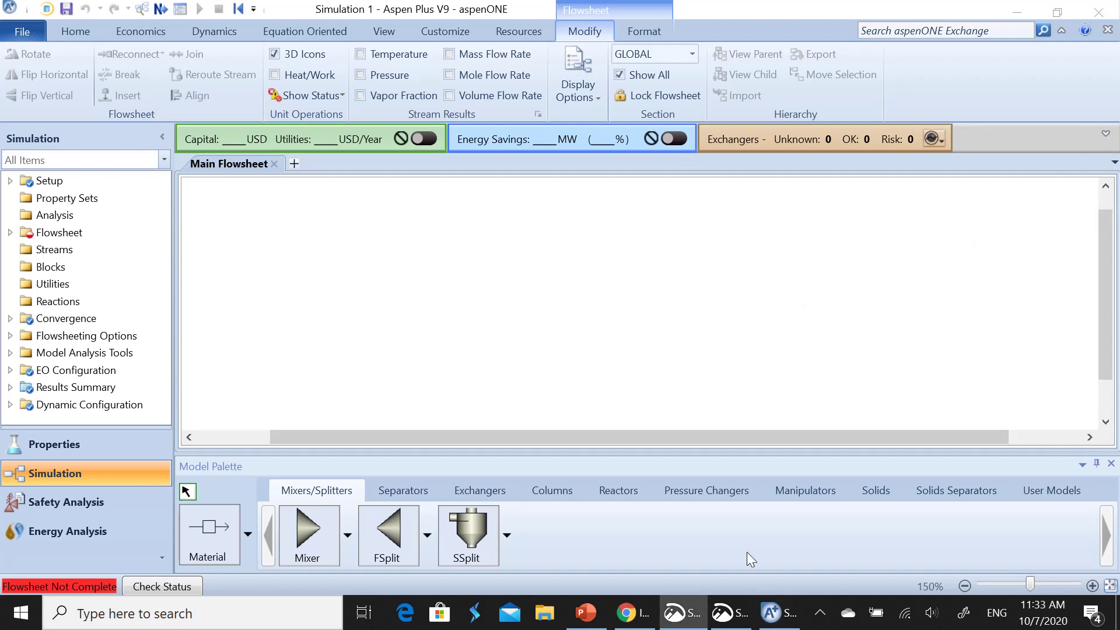
mouse_move(726, 616)
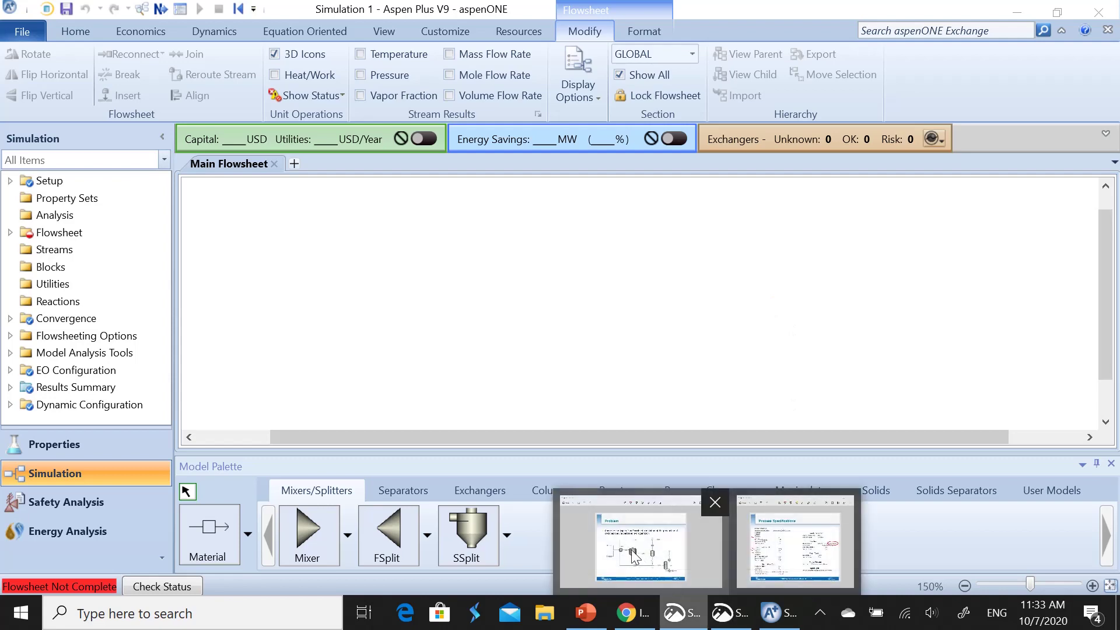
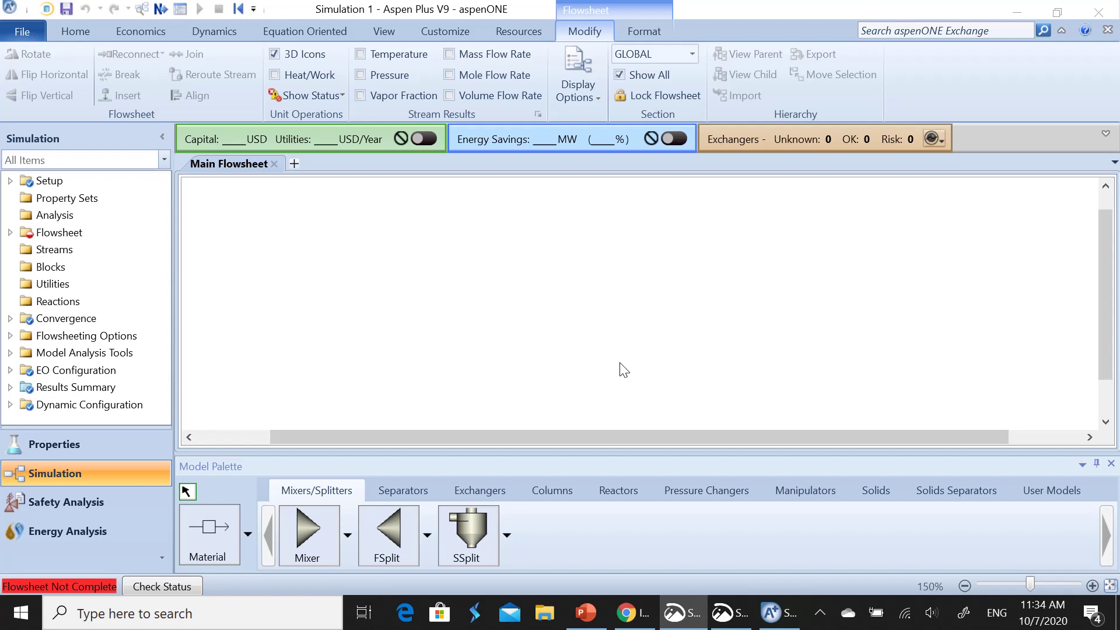
Place a Heater block from the exchanger models on the main flowsheet
click(482, 492)
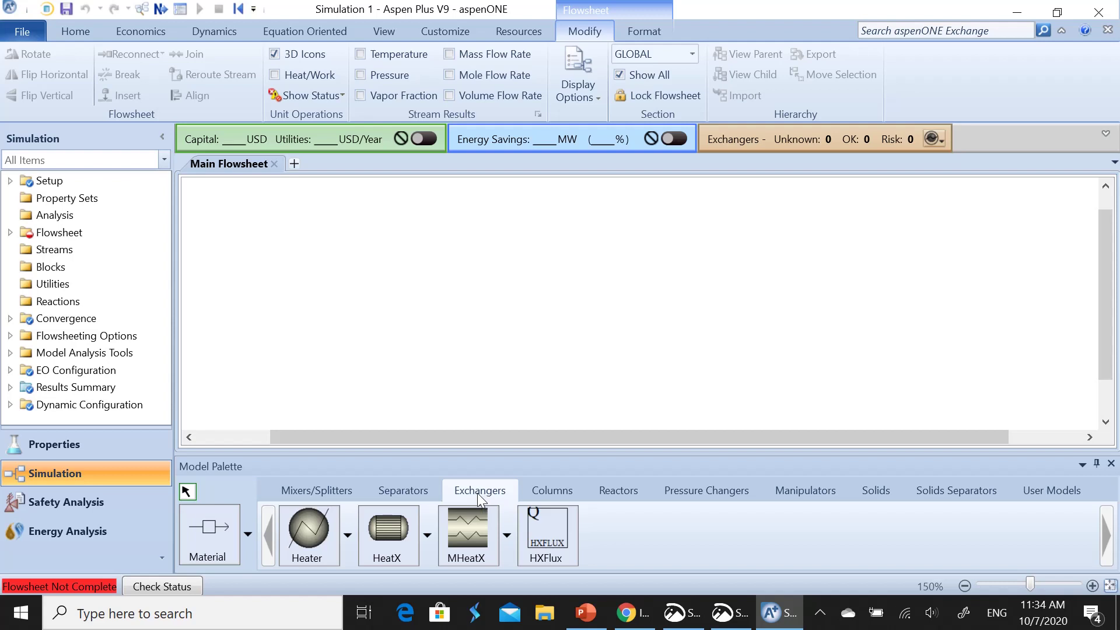
click(309, 528)
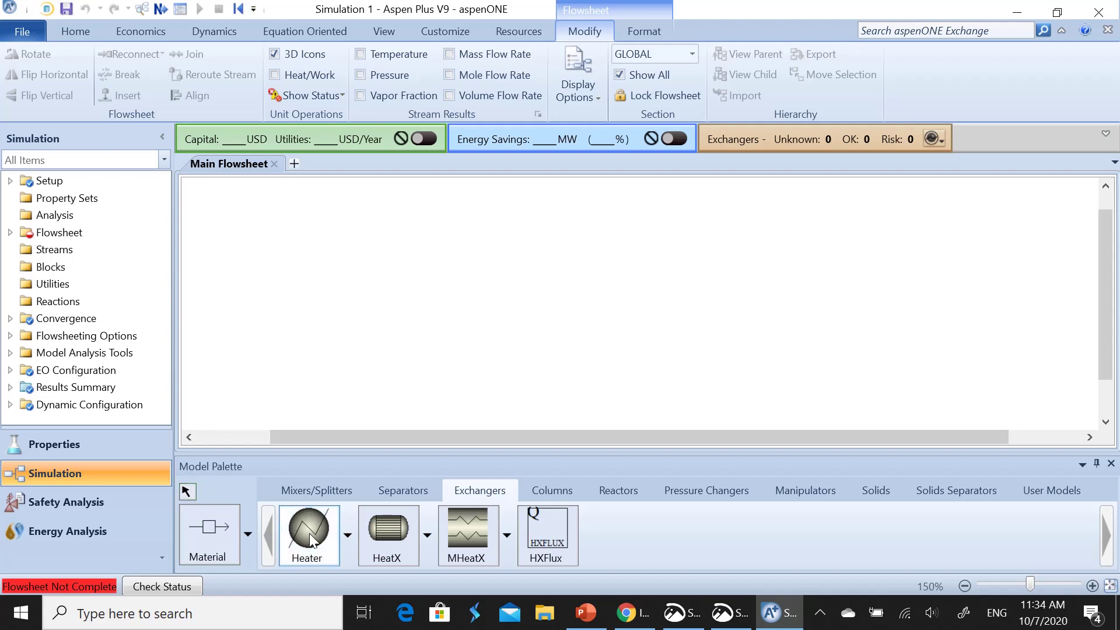
click(447, 295)
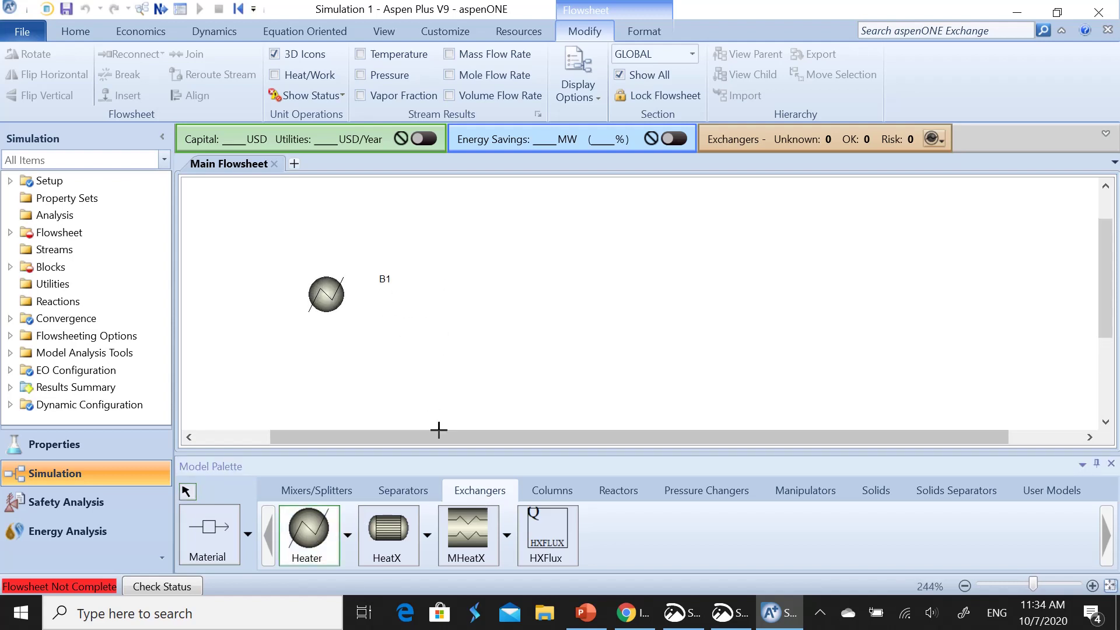
drag(437, 438, 364, 437)
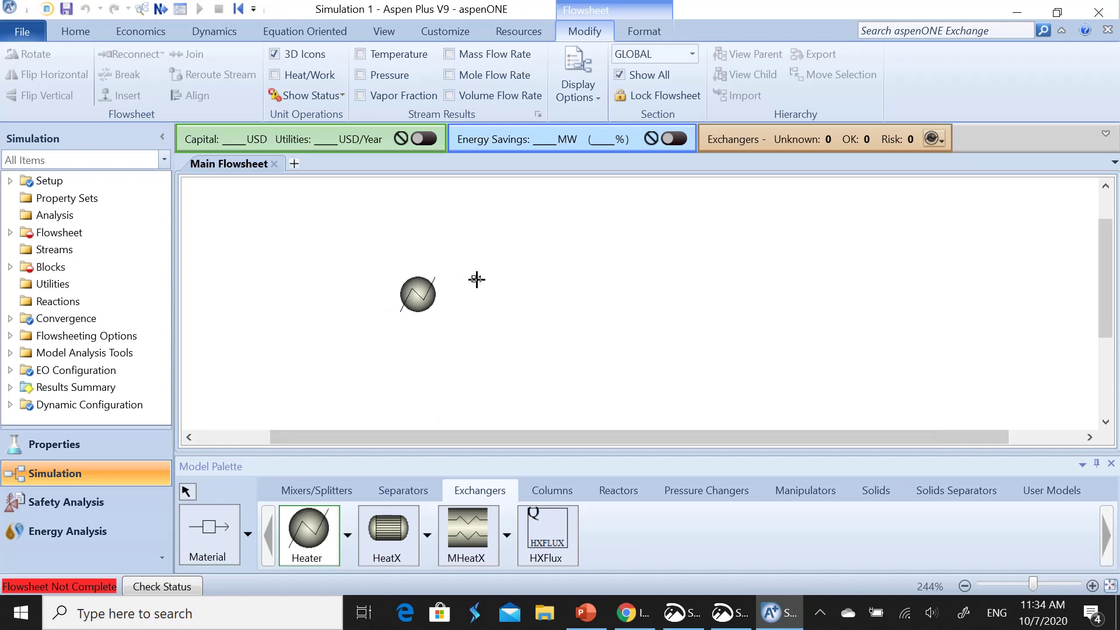
click(476, 278)
right_click(475, 279)
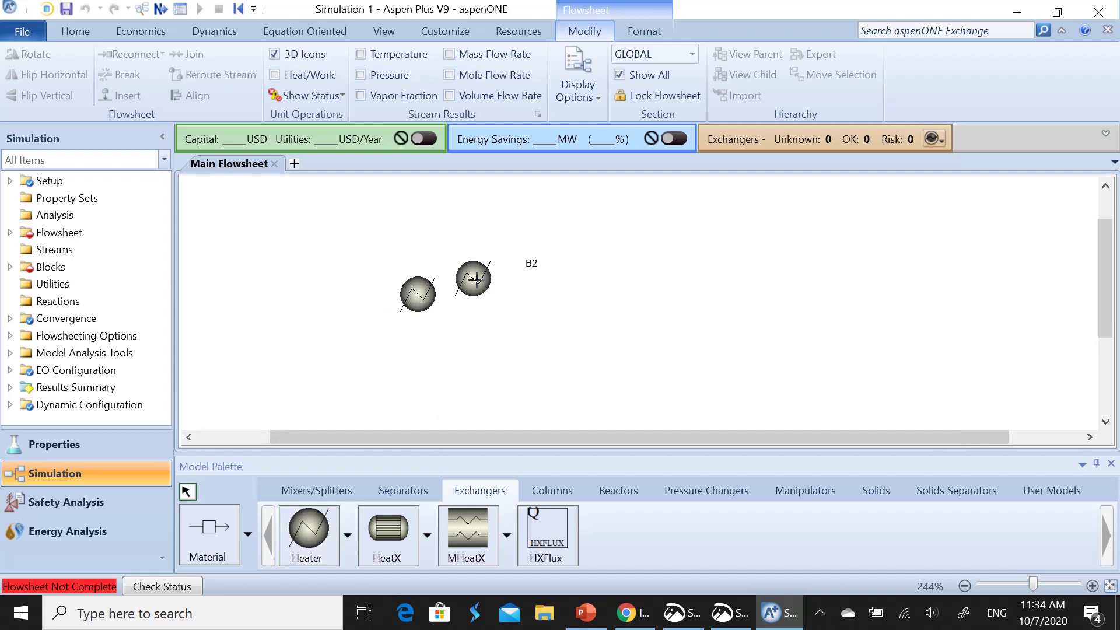
right_click(475, 278)
click(472, 287)
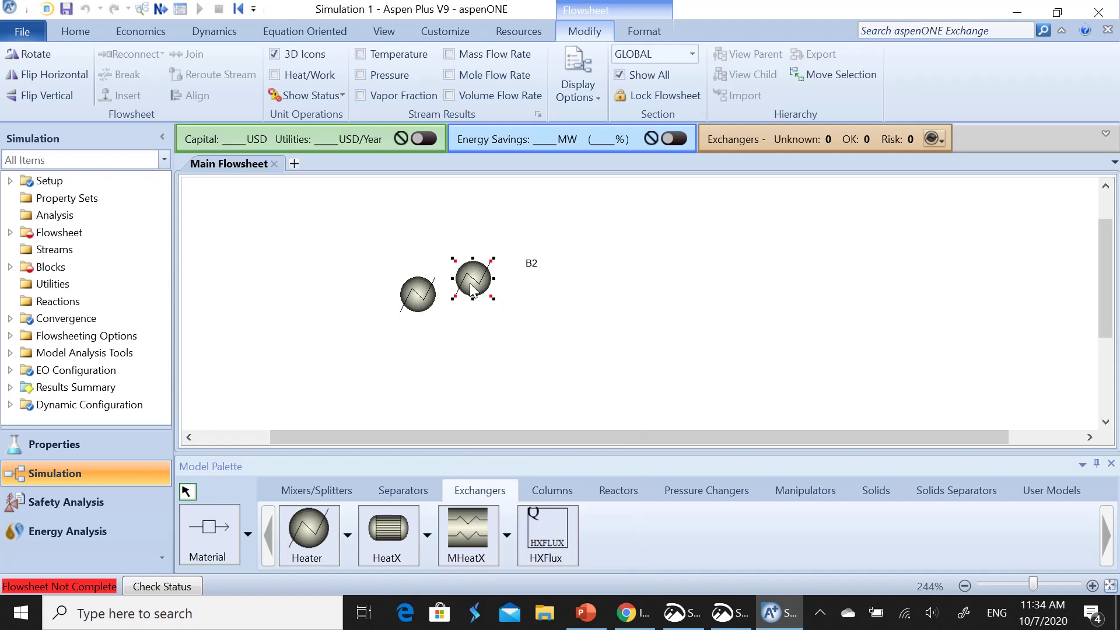
key(Delete)
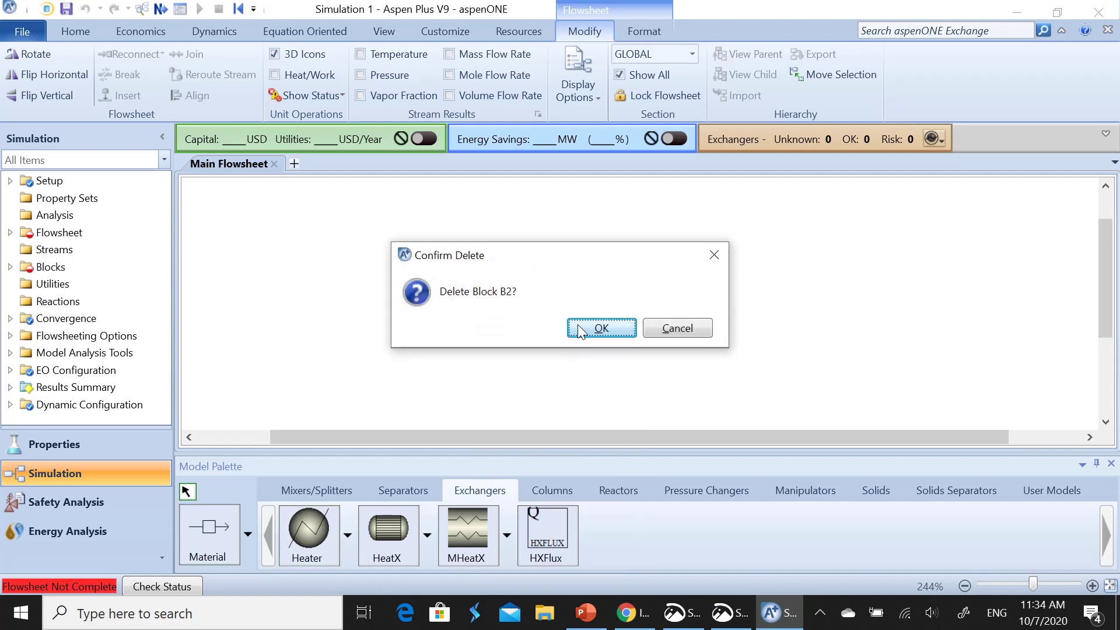
click(577, 326)
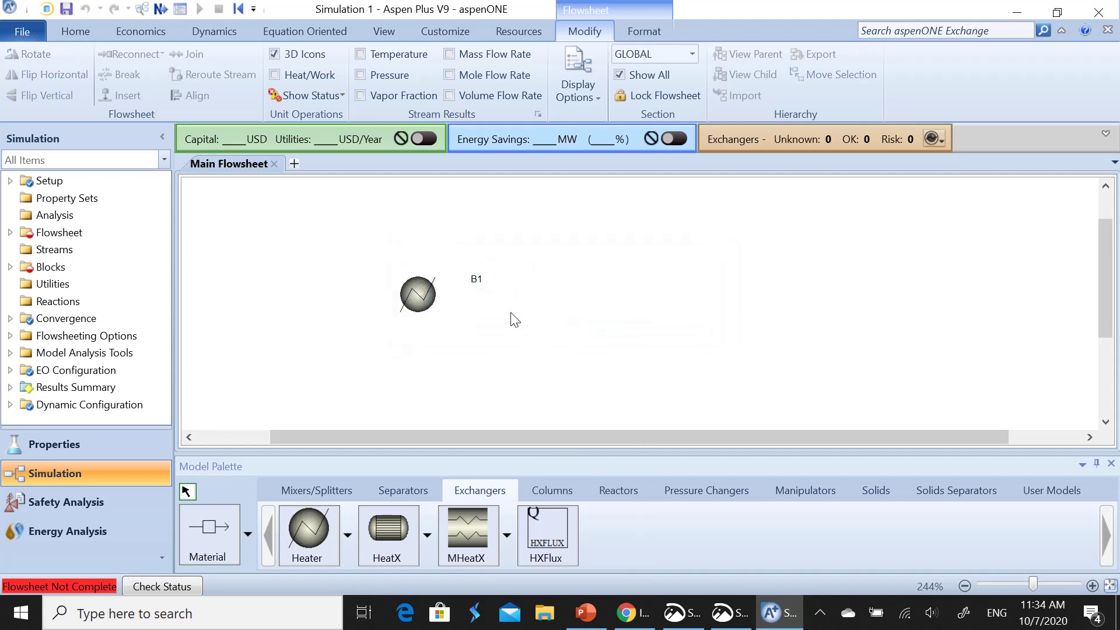
Rename heater block B1 as PREHEAT and move its label directly above the block icon
double_click(477, 279)
text(PREHA)
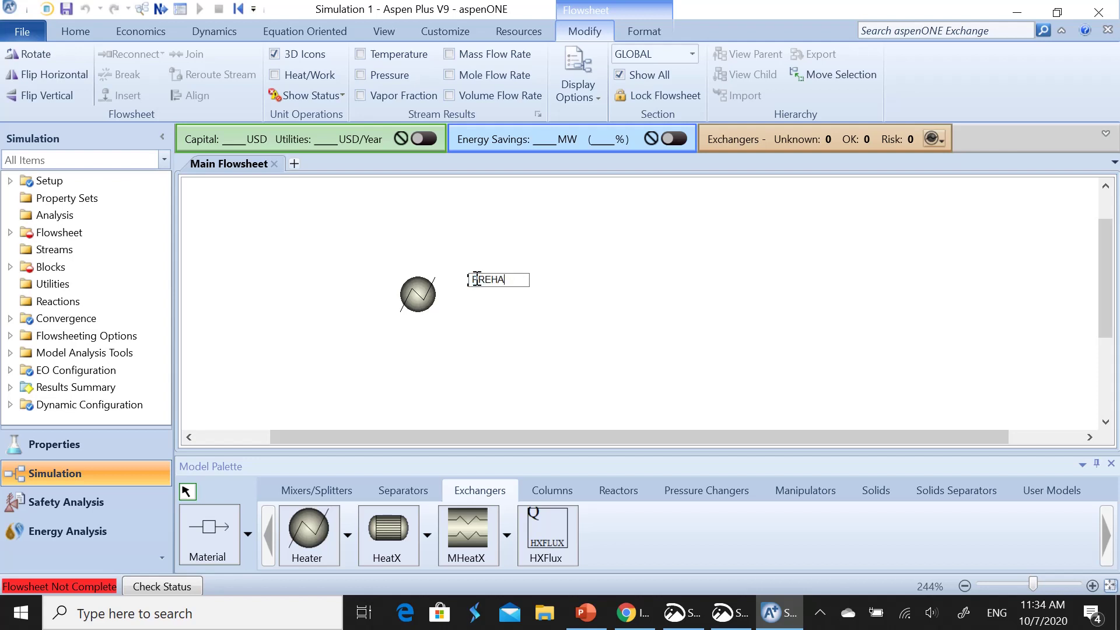
key(BackSpace)
text(EAT)
click(516, 331)
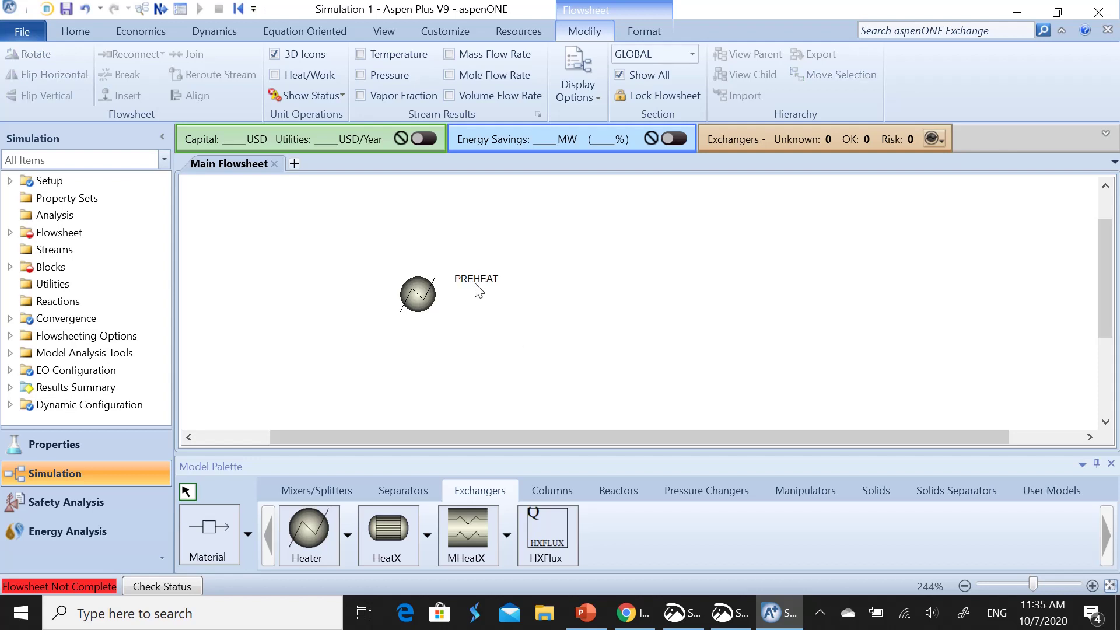
drag(466, 279, 416, 255)
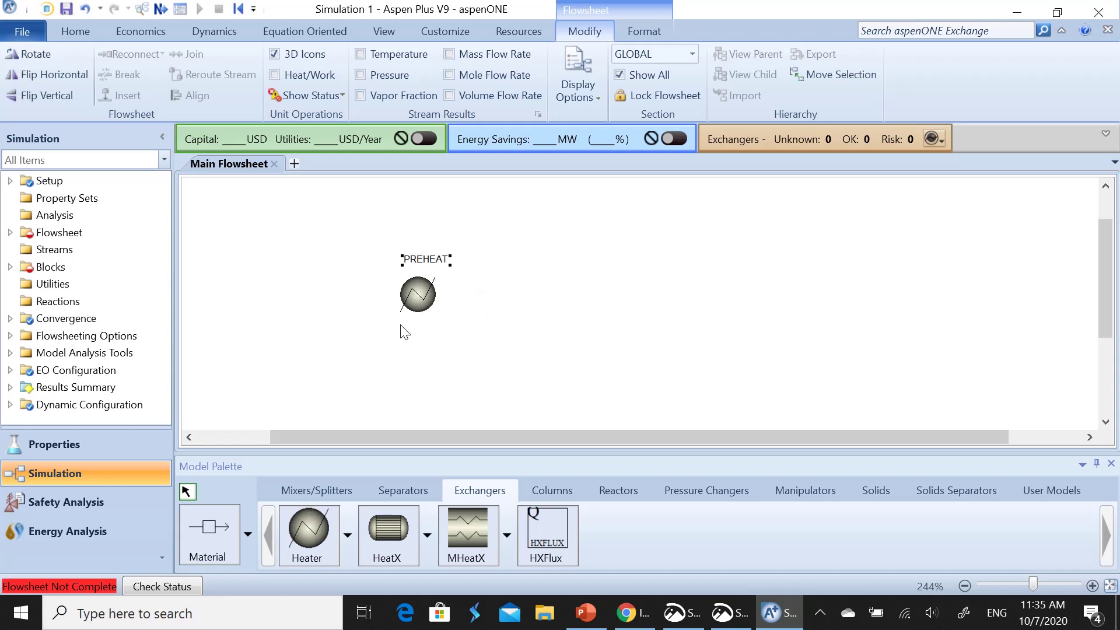
click(395, 363)
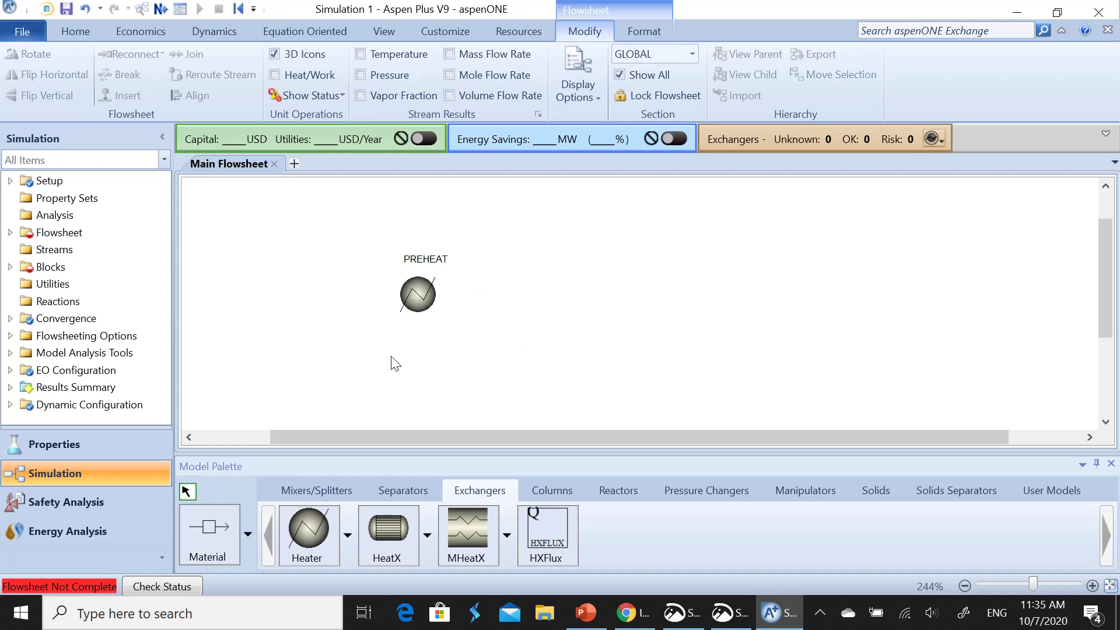
Draw two separate material feed streams, one above the other, into the feed inlet of the PREHEAT block
click(200, 542)
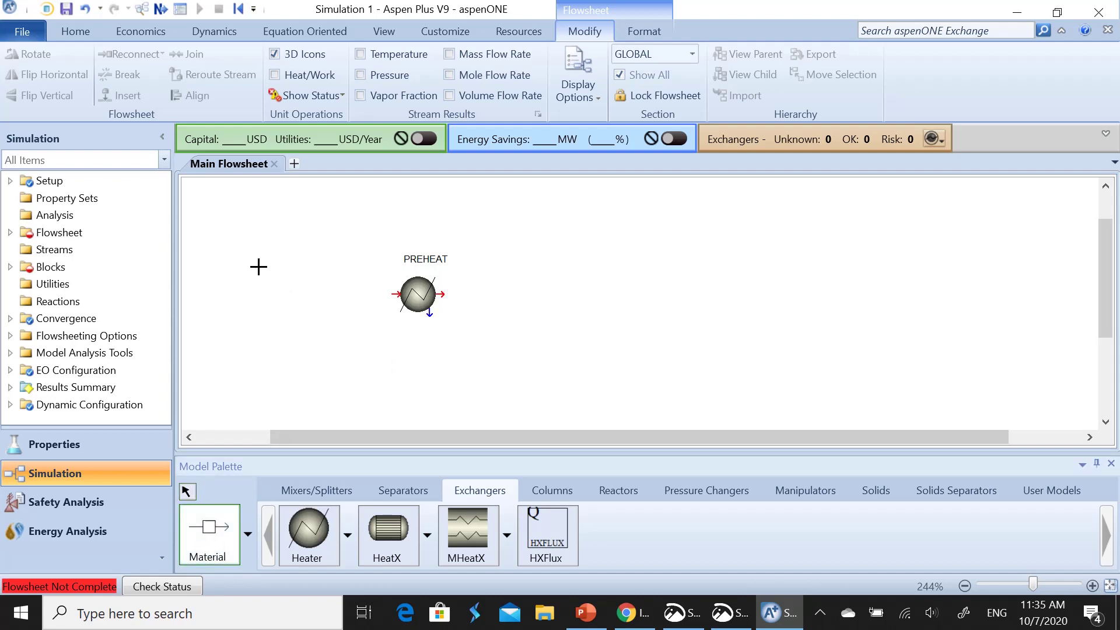
click(253, 263)
click(398, 288)
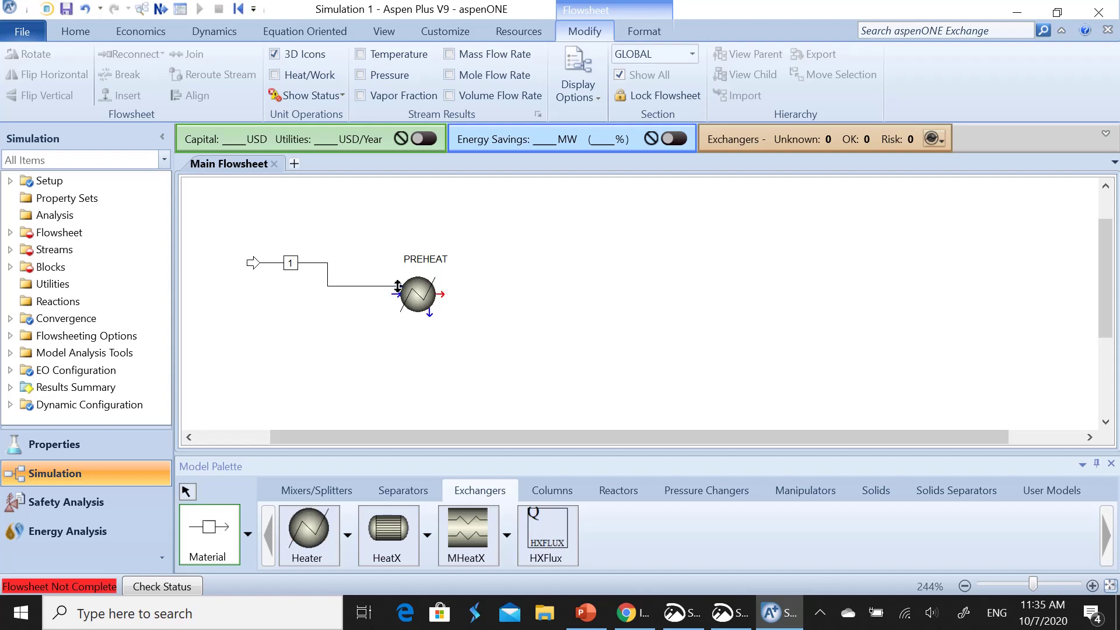
click(254, 317)
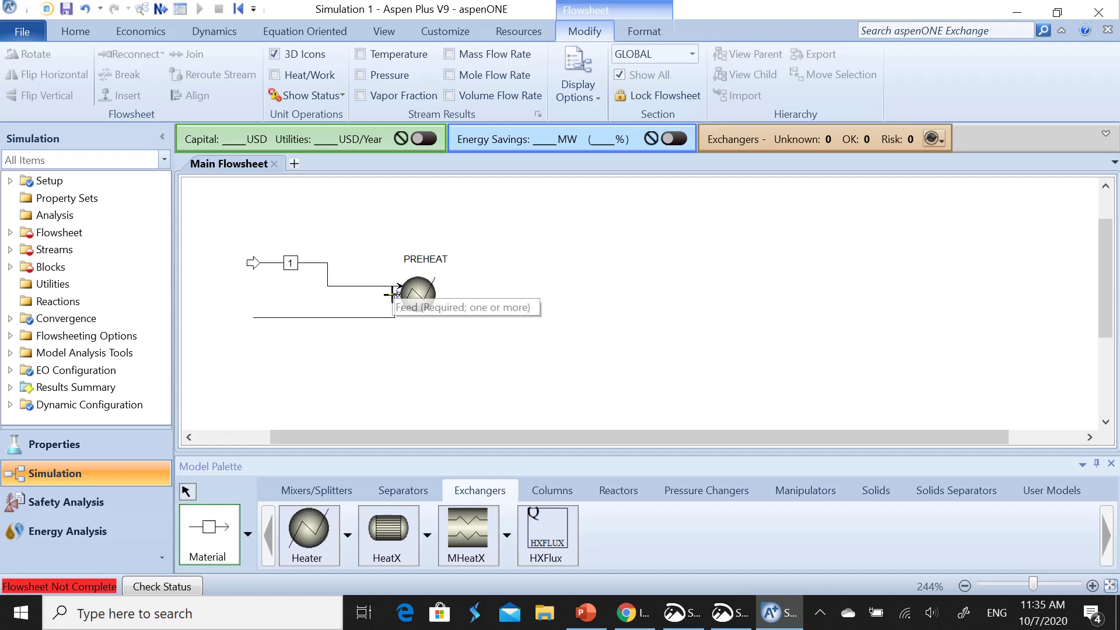
click(392, 299)
right_click(309, 297)
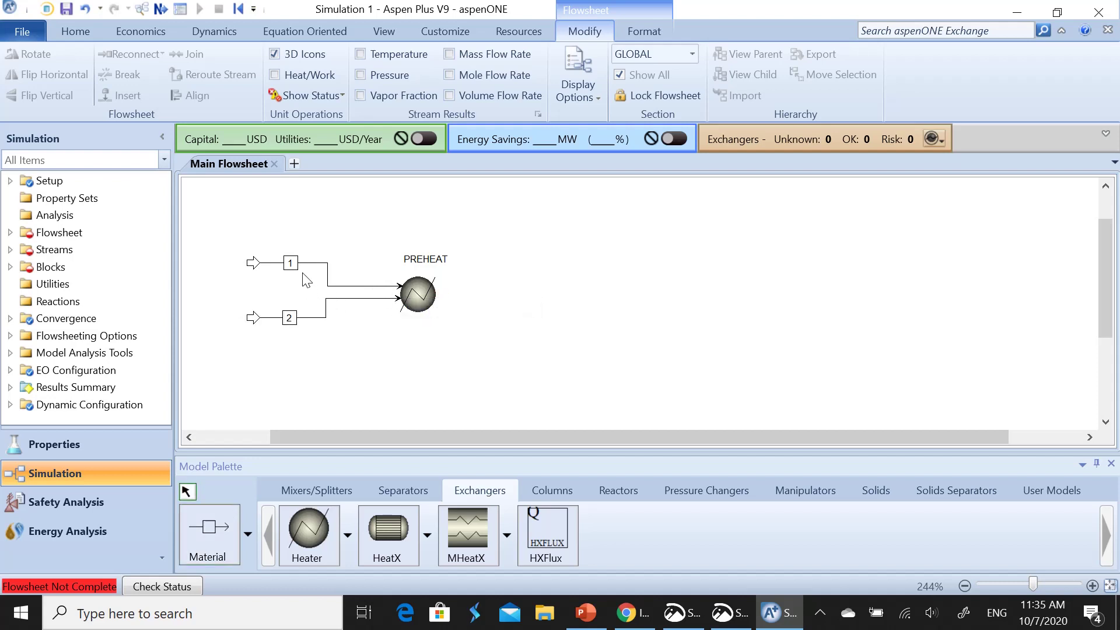
Rename the upper feed stream as H2FEED and the lower feed stream as BZFEED
click(290, 263)
click(291, 263)
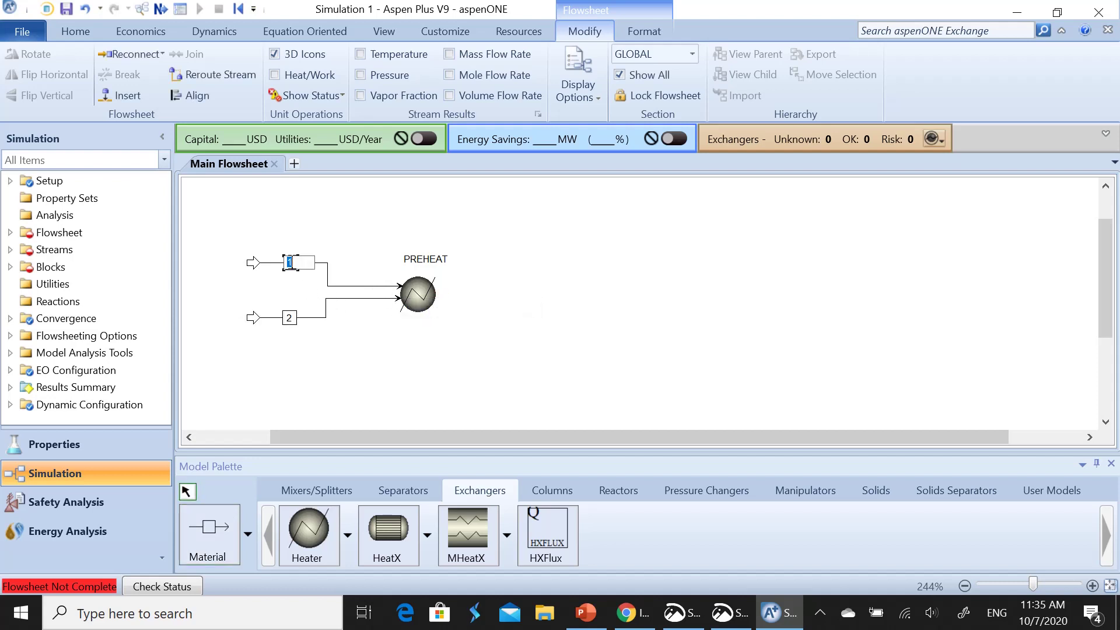
text(H2FEED)
click(288, 318)
click(288, 317)
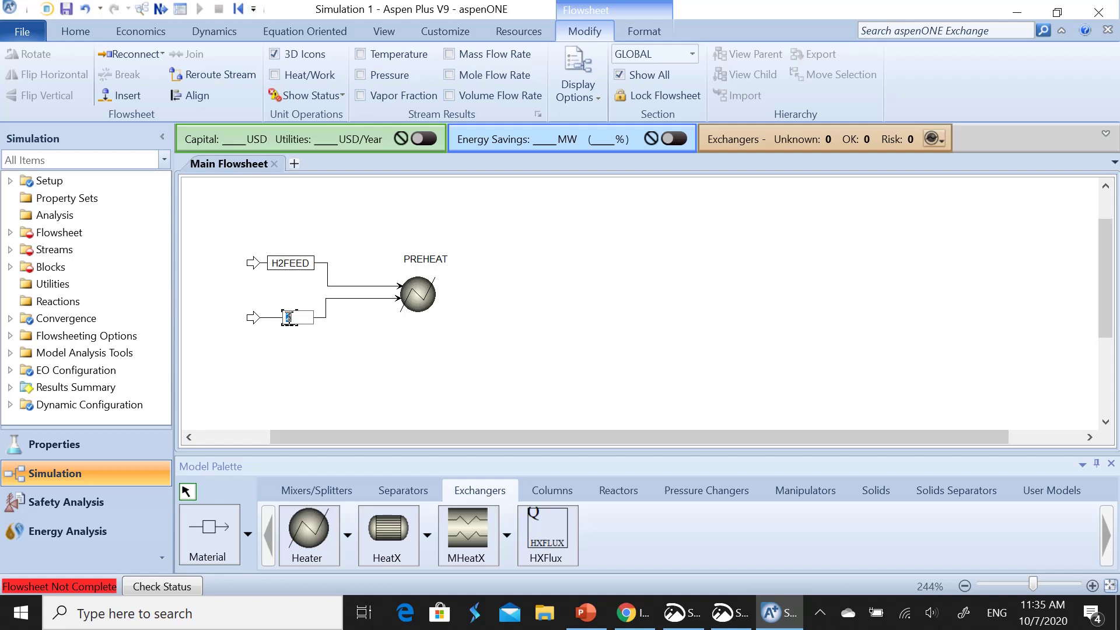
text(BZFEED)
click(389, 358)
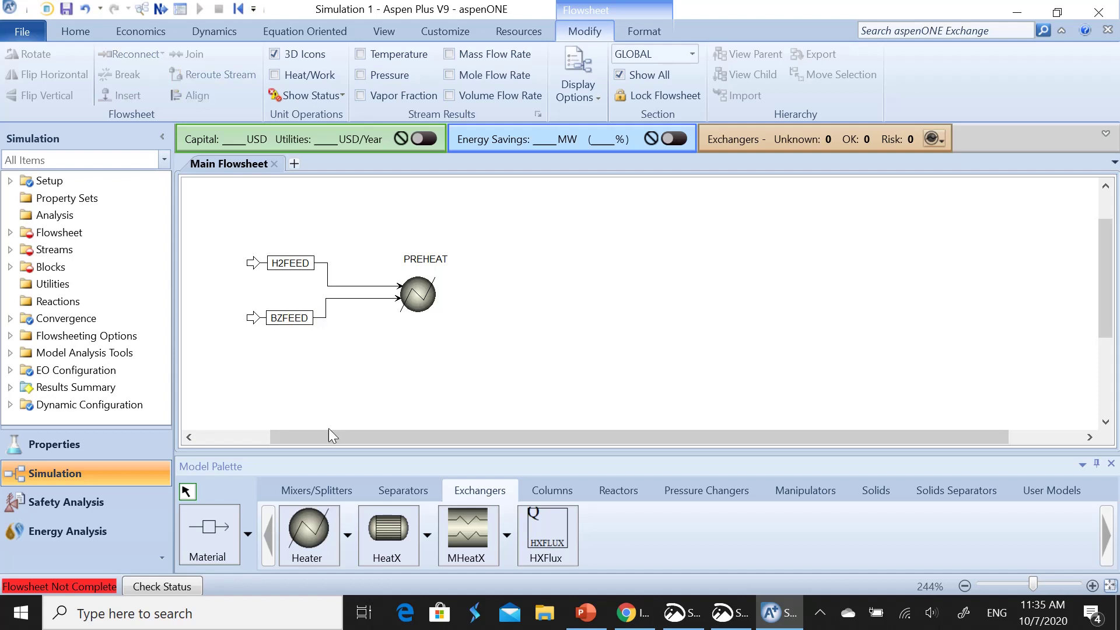
Draw a material product stream from the PREHEAT outlet and name it R-IN
click(212, 526)
click(442, 295)
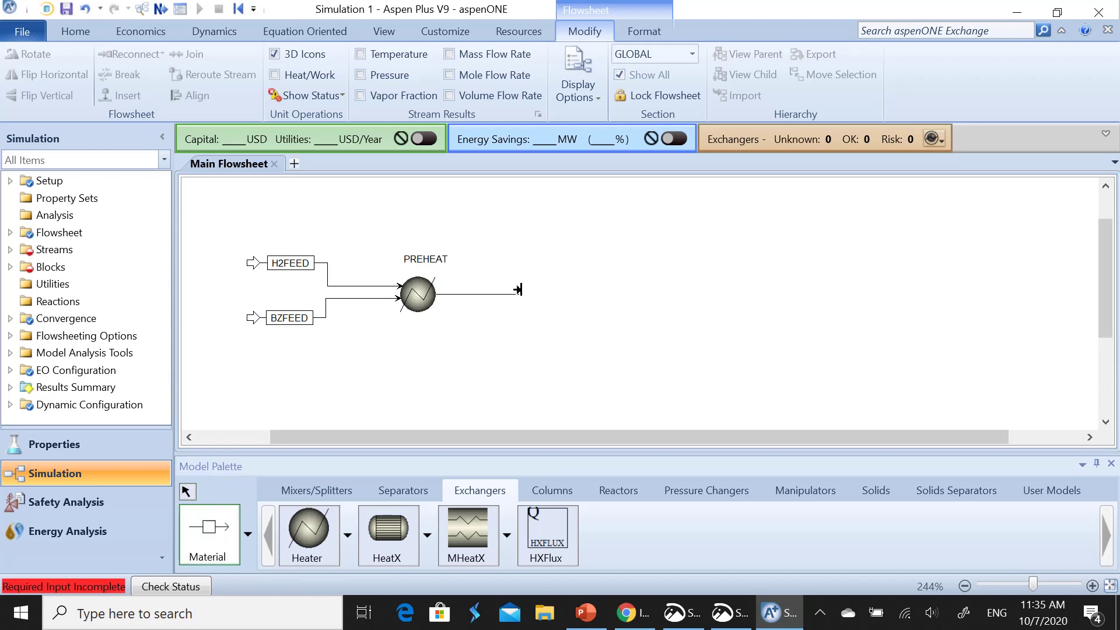
click(519, 289)
right_click(494, 338)
click(500, 293)
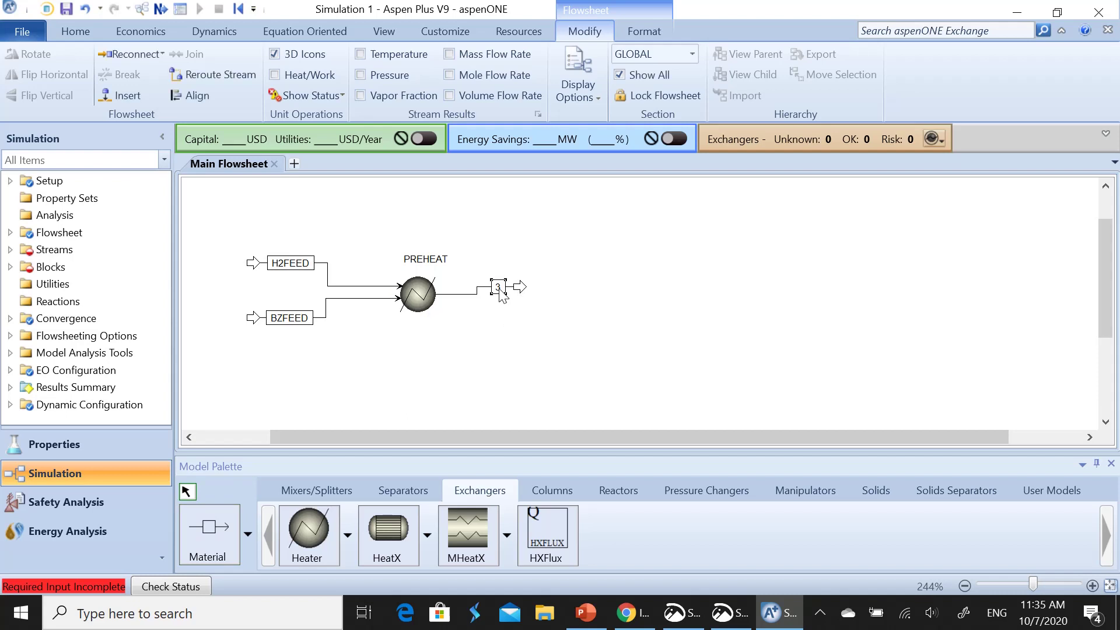
click(500, 291)
text(R)
text(AN)
click(492, 334)
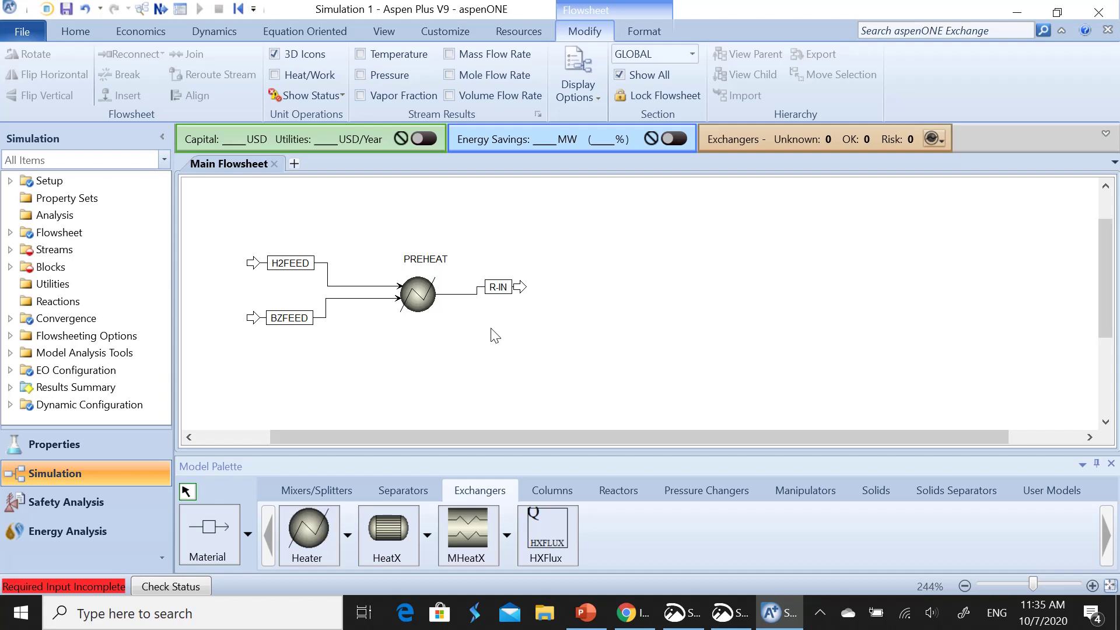
Set the H2FEED stream's temperature to 120 F and its pressure to 335 psia
double_click(313, 265)
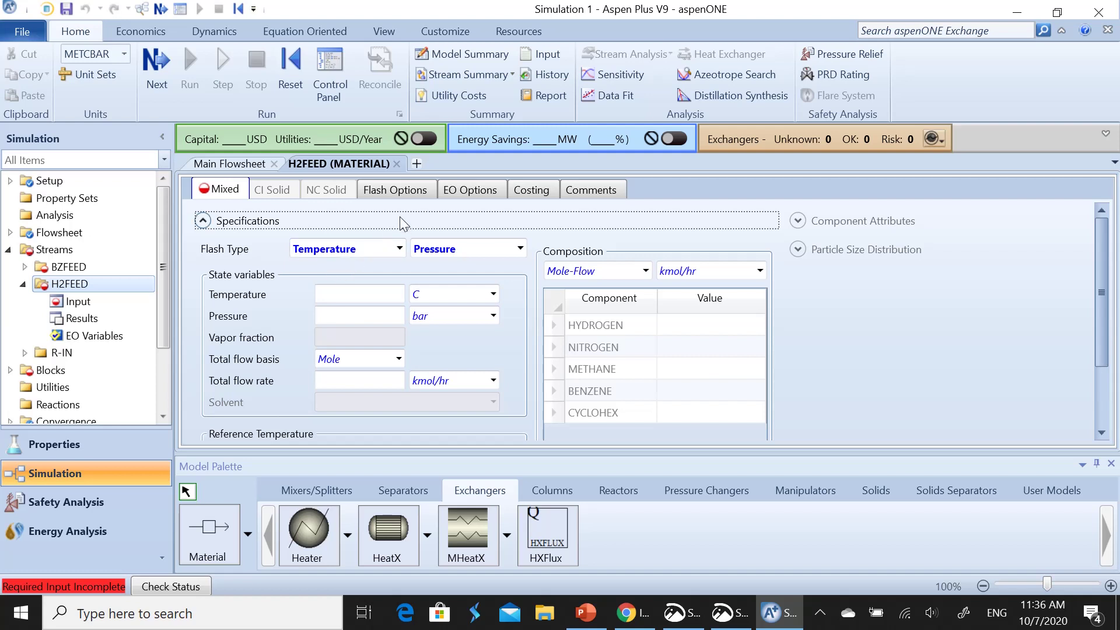
click(380, 294)
text(120)
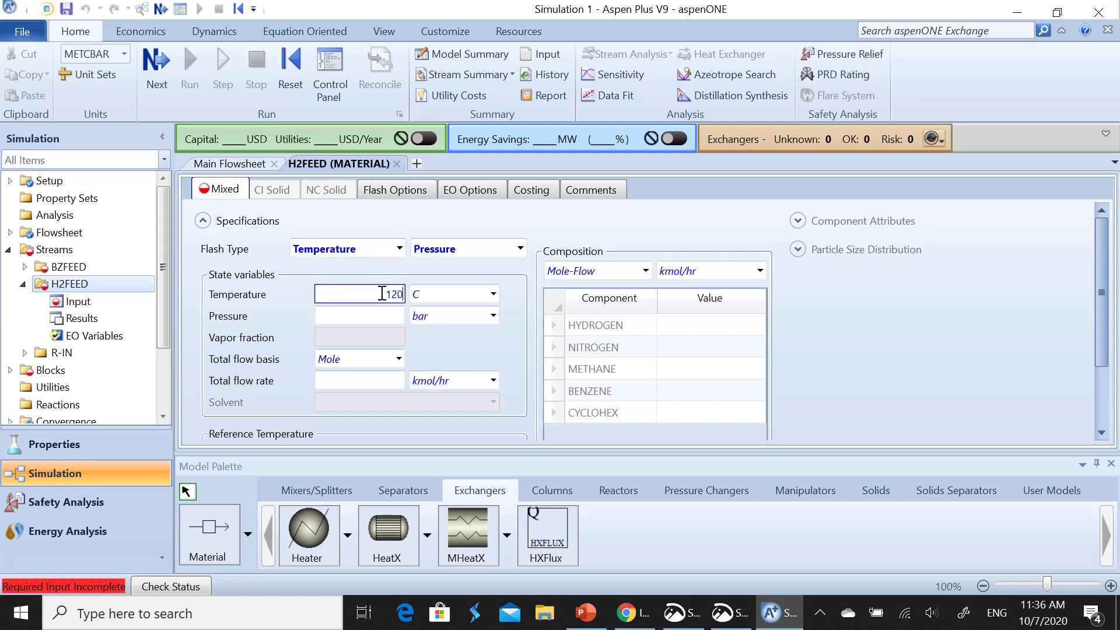
click(493, 294)
click(458, 331)
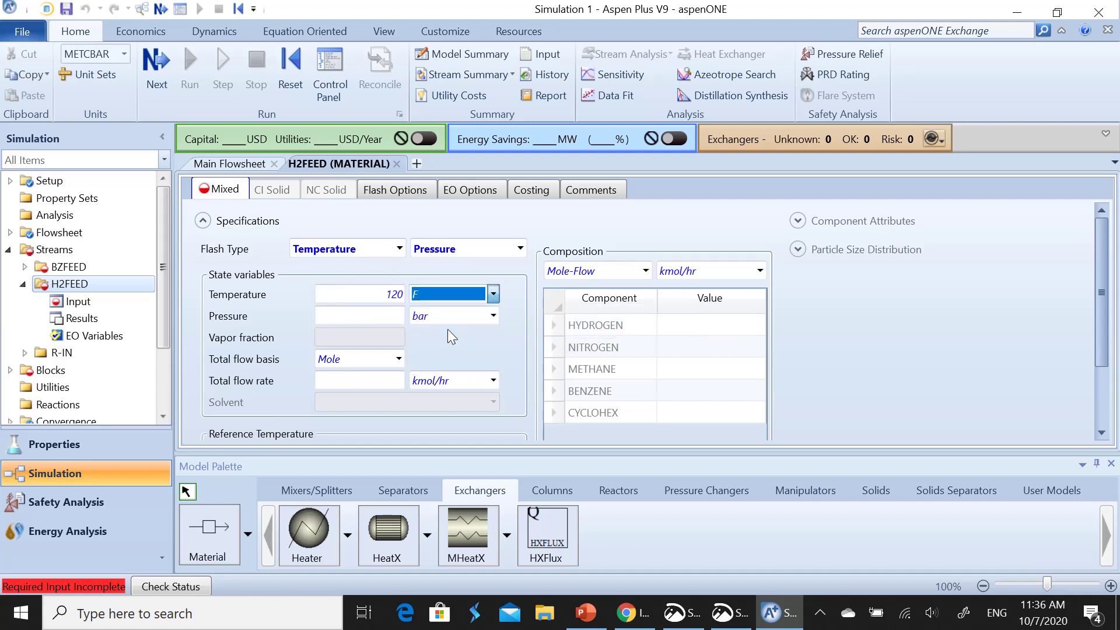
click(379, 319)
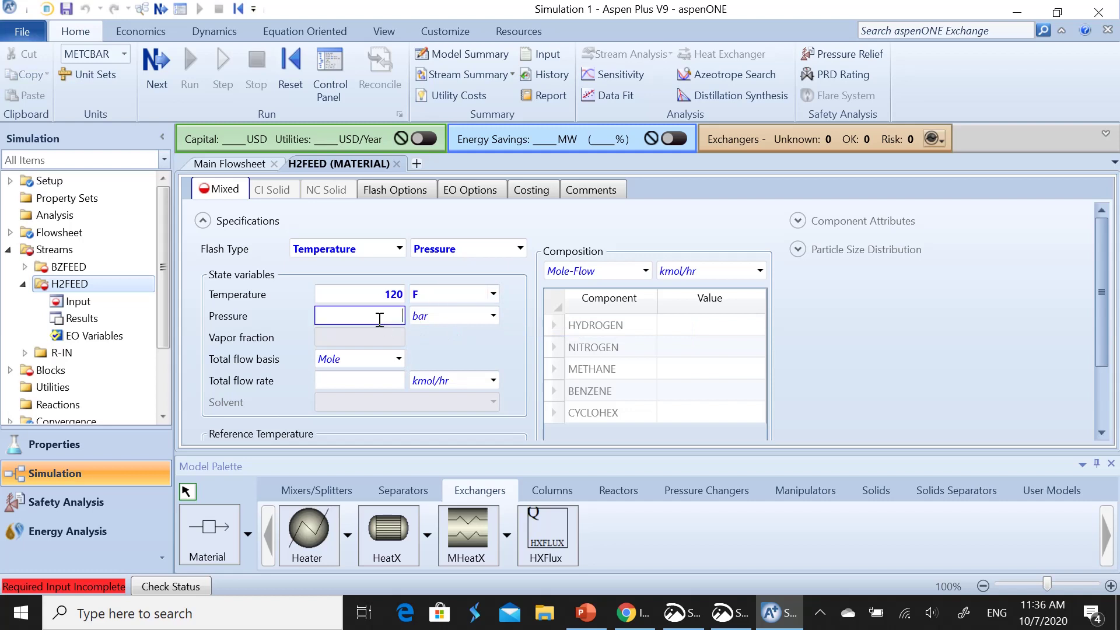
text(335)
click(493, 316)
scroll(428, 393, down, 7)
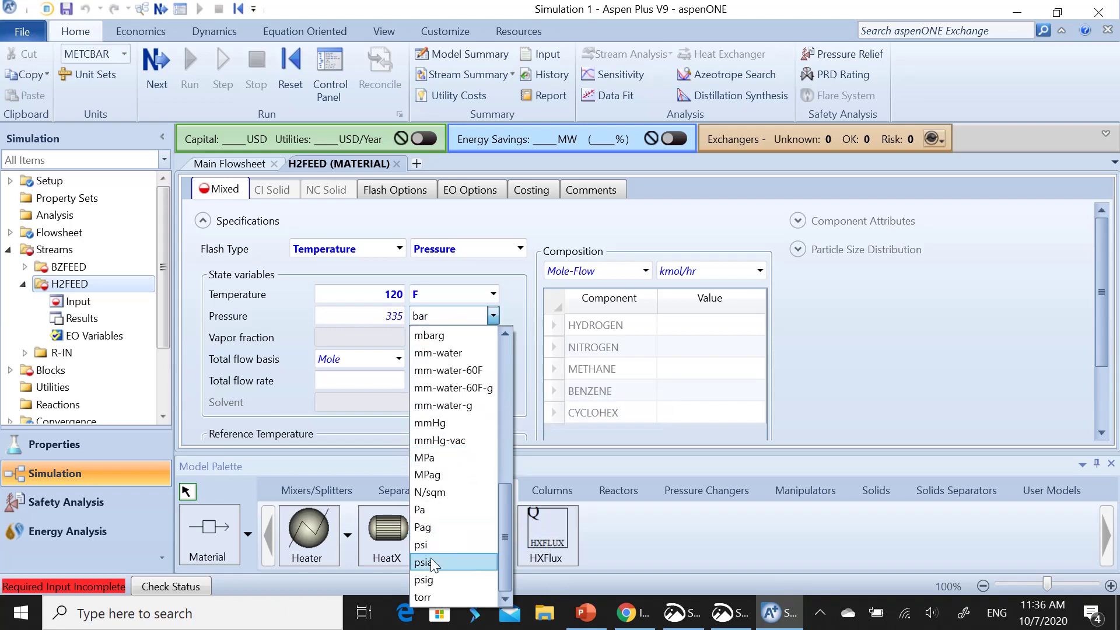
click(430, 562)
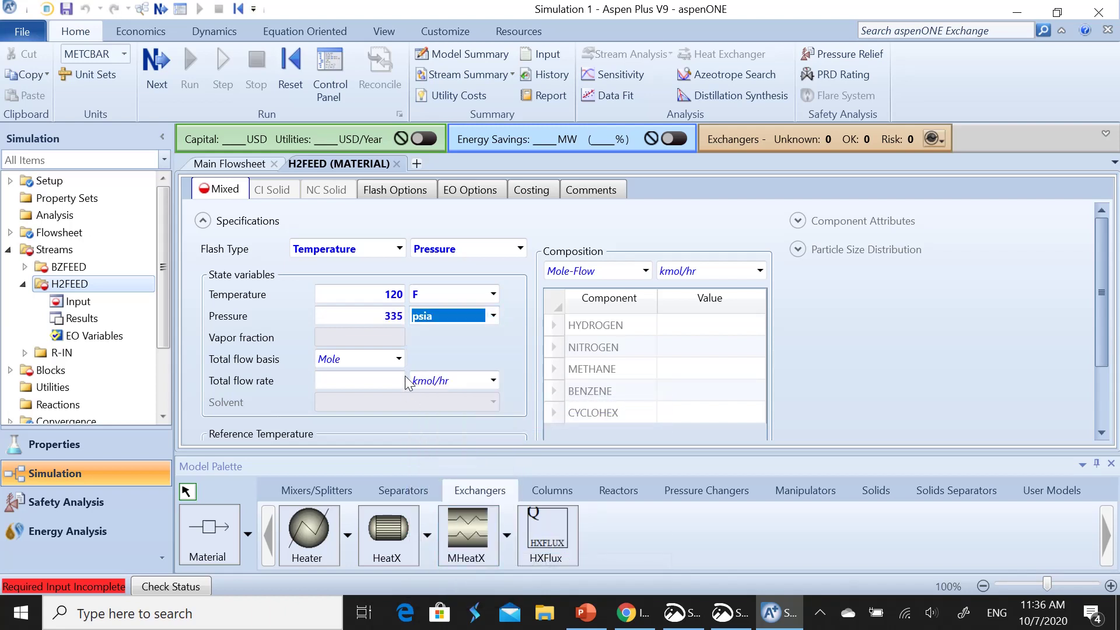
Set the H2FEED stream's total mole flow rate to 310 lbmol/hr
click(378, 378)
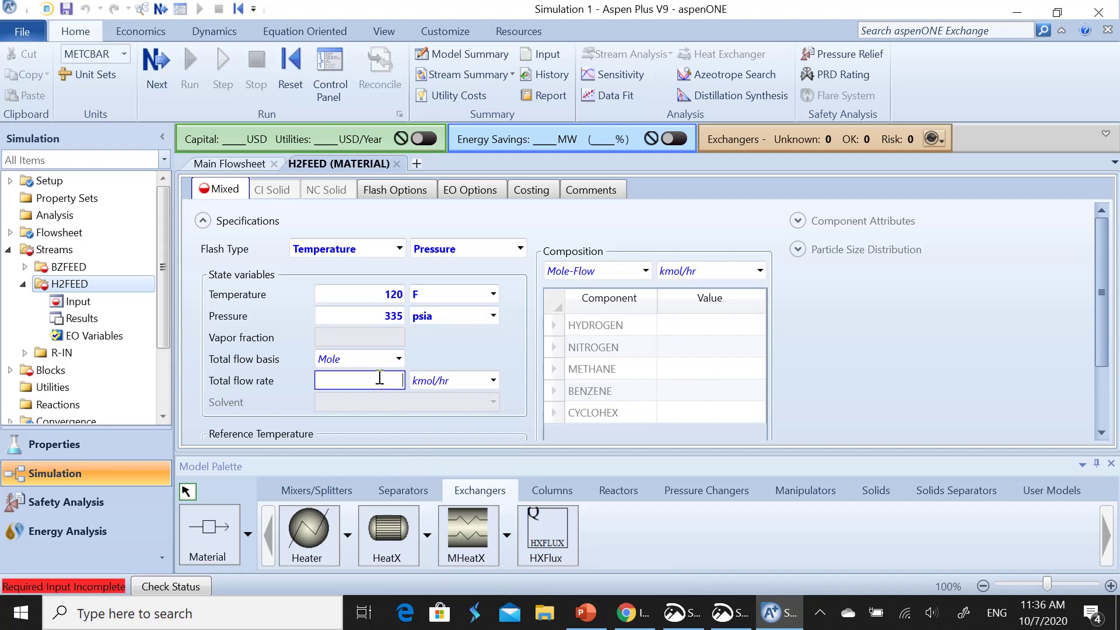
text(310)
click(494, 380)
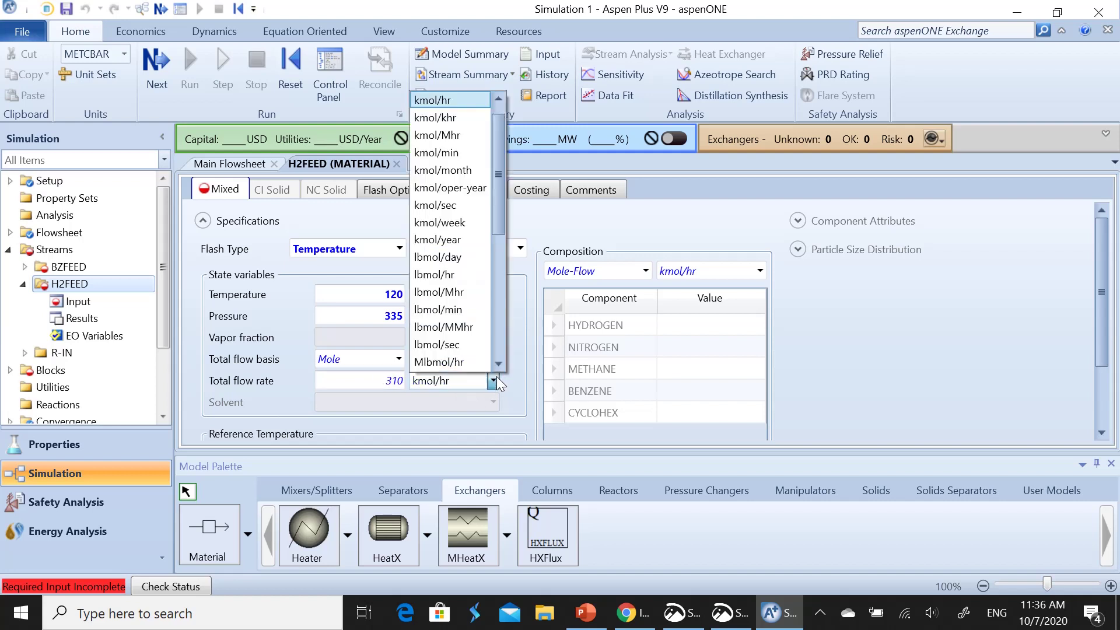
scroll(444, 359, down, 1)
click(443, 240)
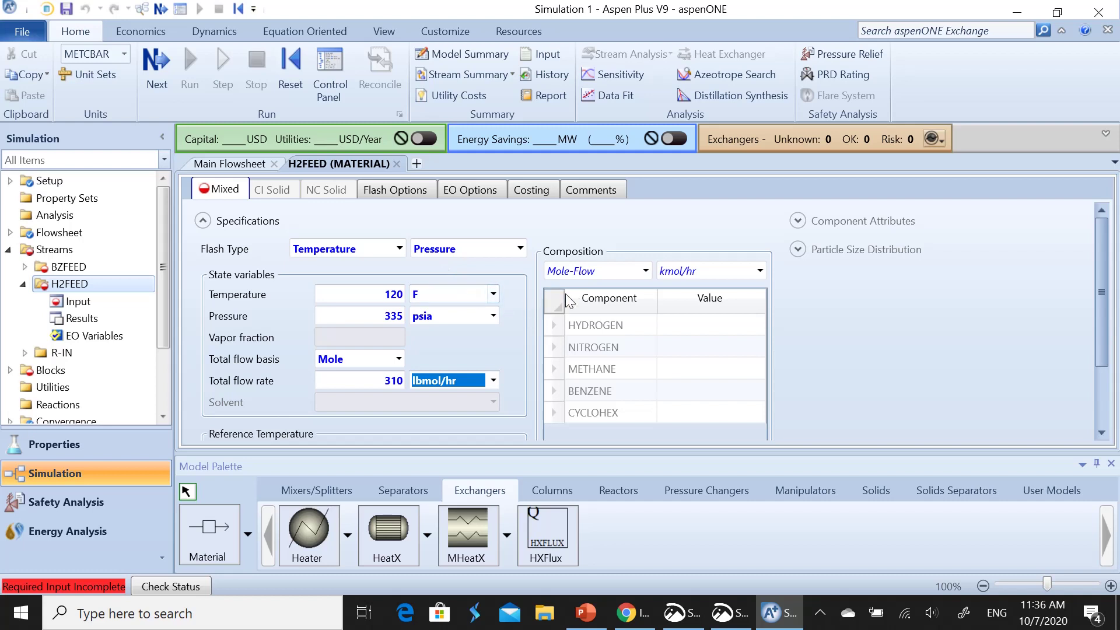
Switch the H2FEED composition basis to Mole-Frac and set the hydrogen mole fraction to 0.975
click(646, 270)
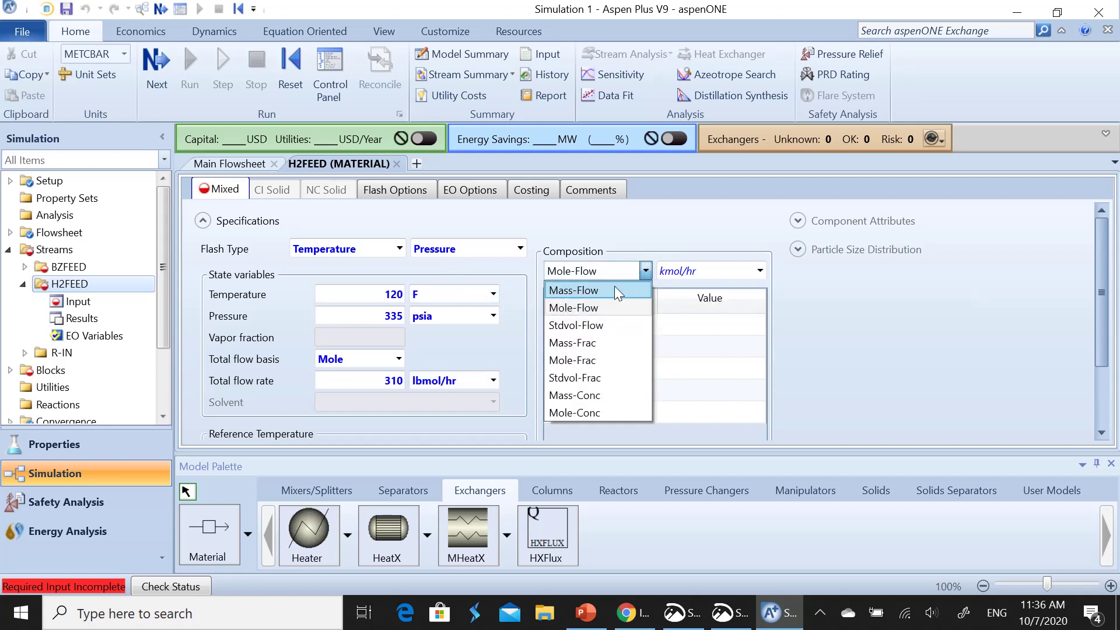
click(574, 360)
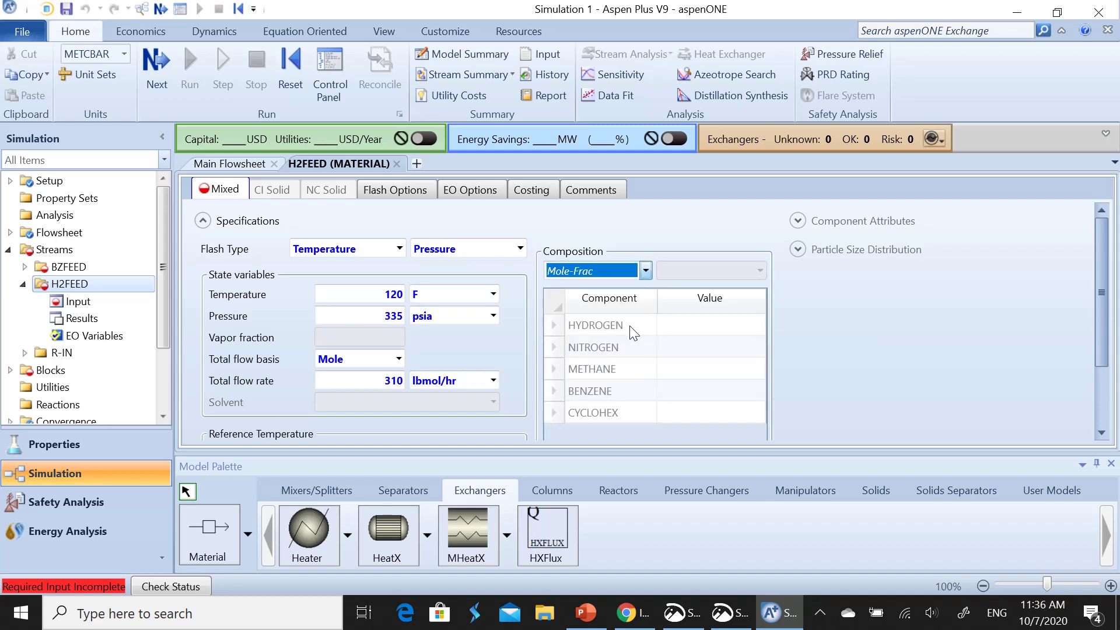
click(675, 330)
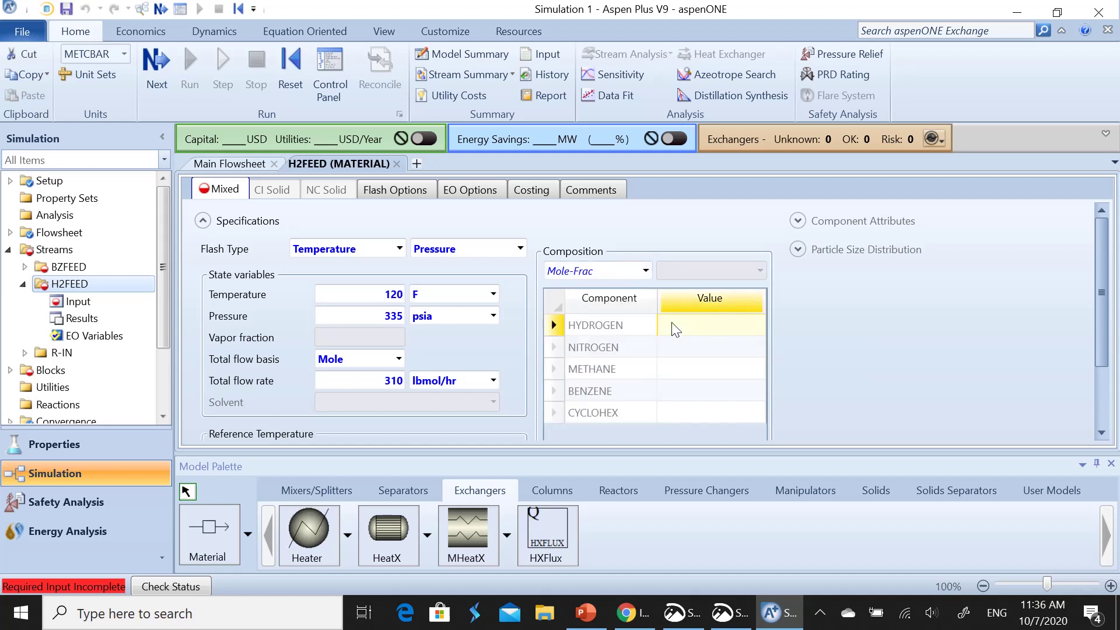
text(0.97)
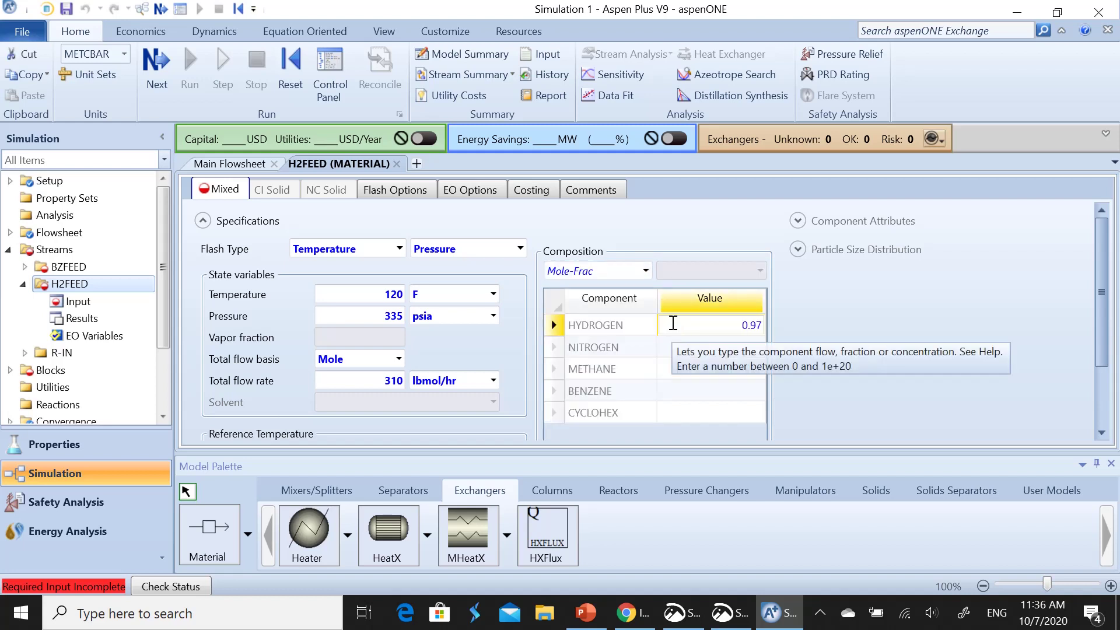
text(5)
Set the H2FEED mole fractions of nitrogen to 0.005 and methane to 0.02, and close the stream's form
click(676, 349)
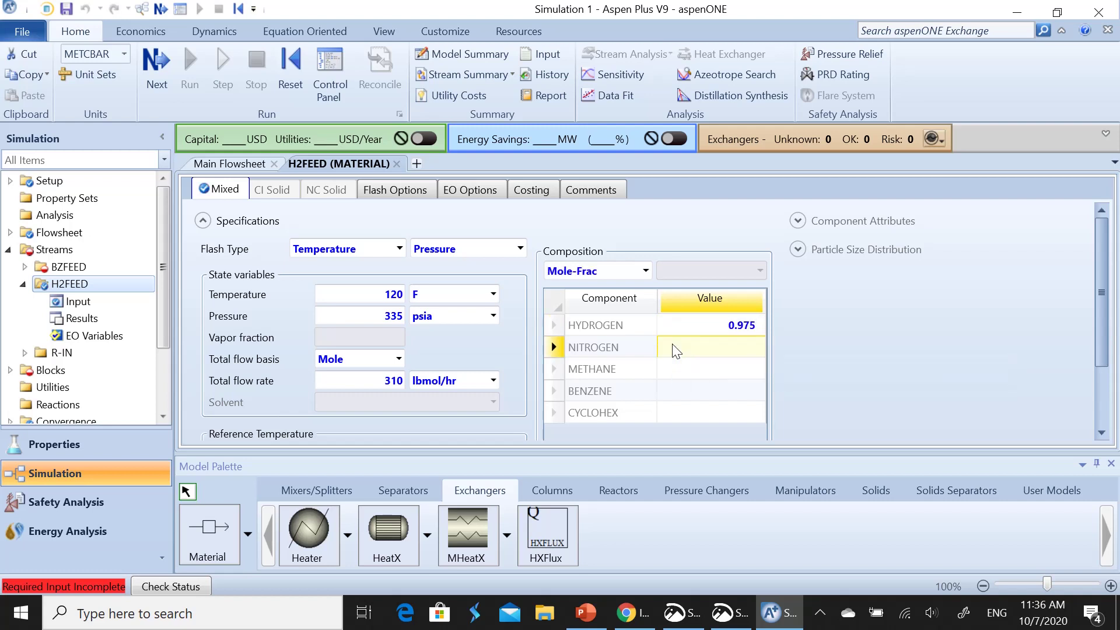
click(676, 348)
text(0.005)
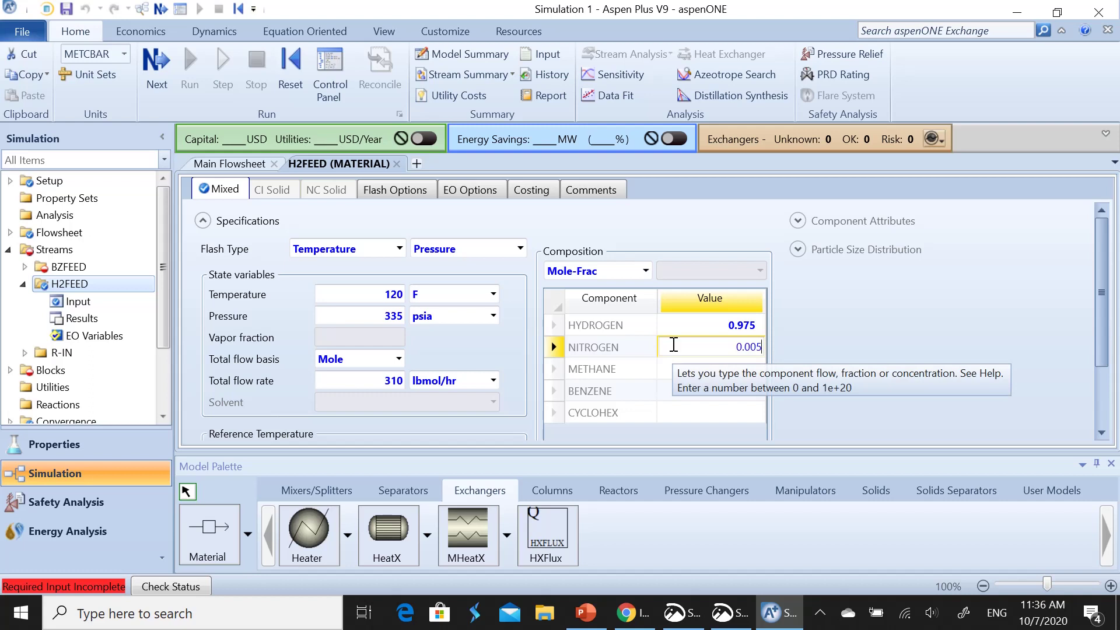
click(686, 371)
text(0)
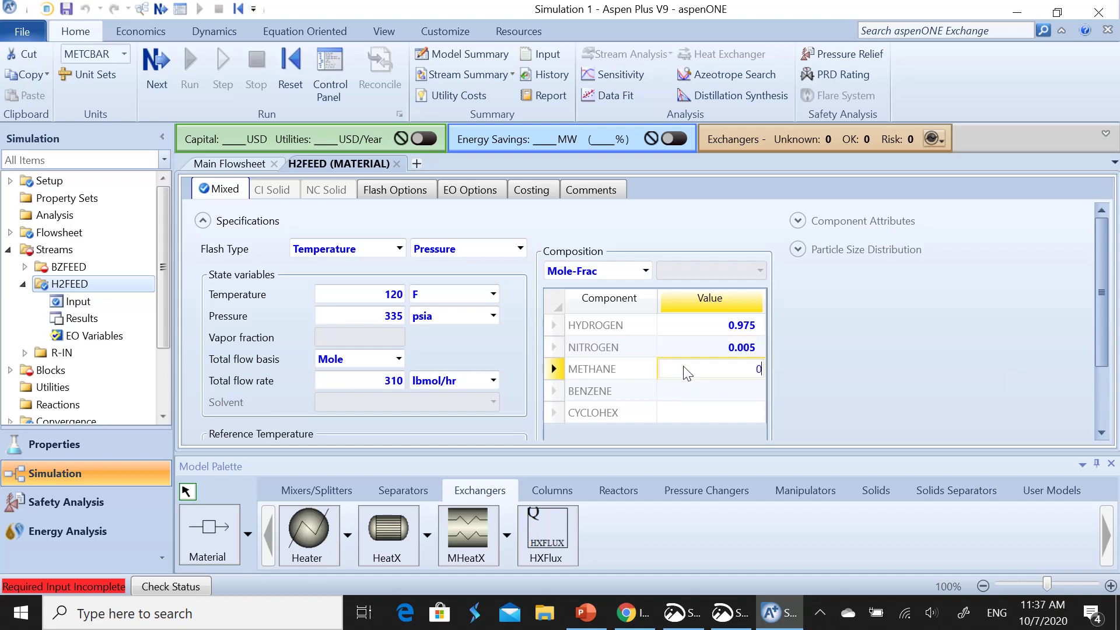
text(.02)
key(Return)
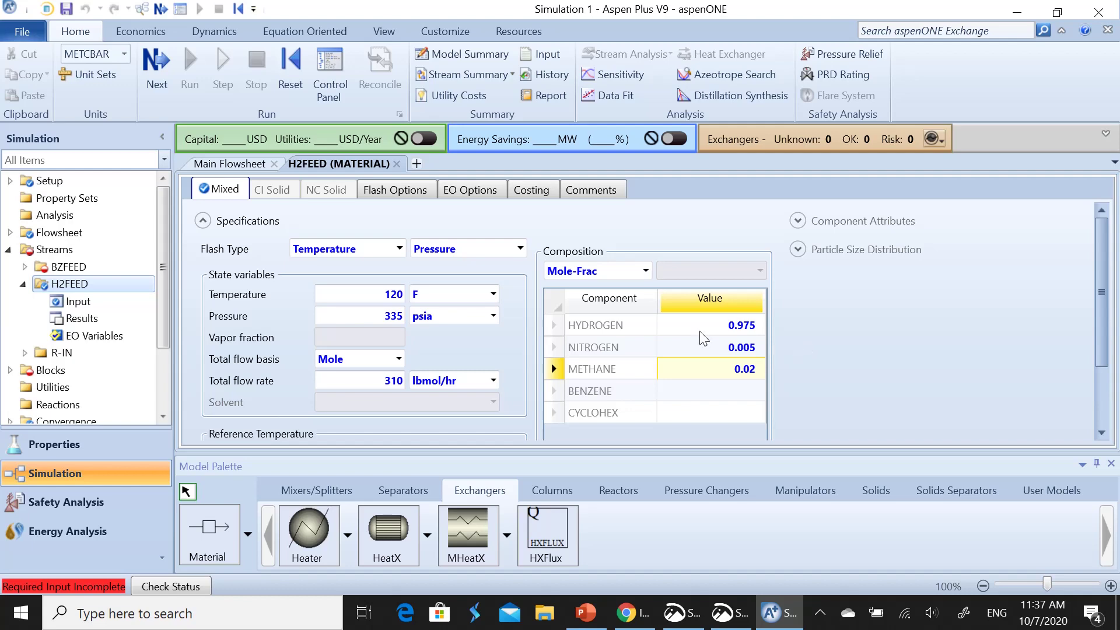
click(396, 164)
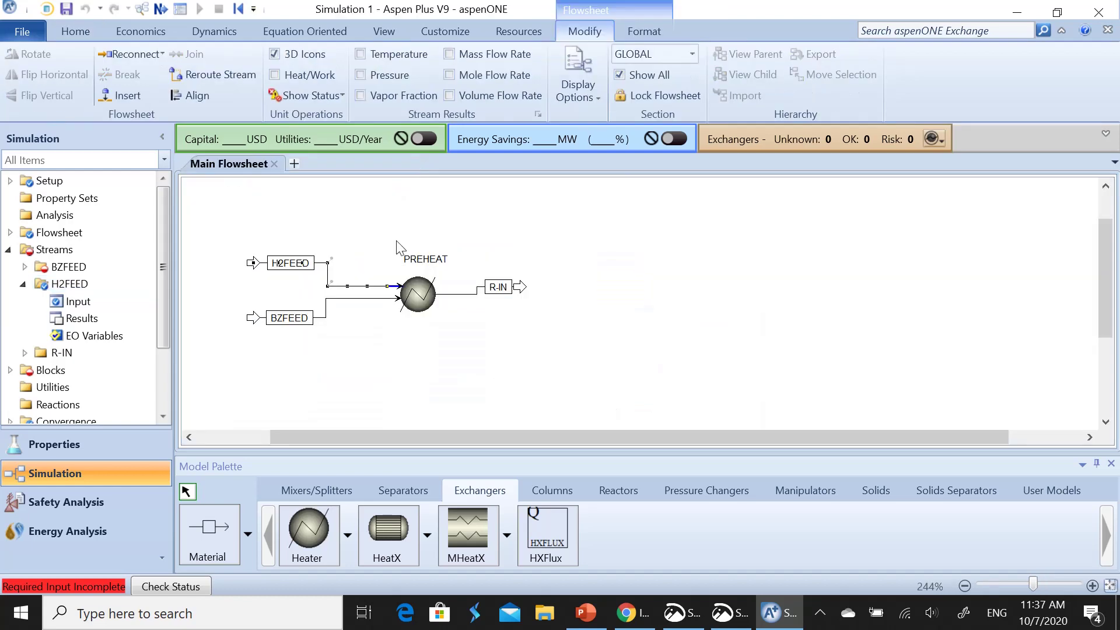
Set the BZFEED stream's temperature to 100 F and its pressure to 15 psia
double_click(350, 297)
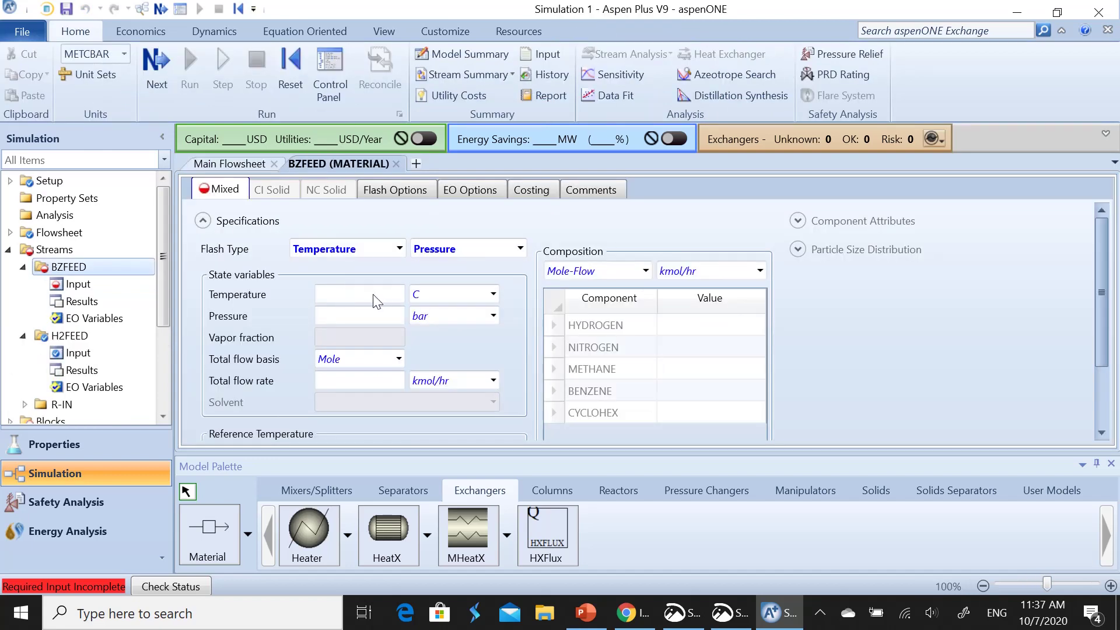
click(374, 295)
text(100)
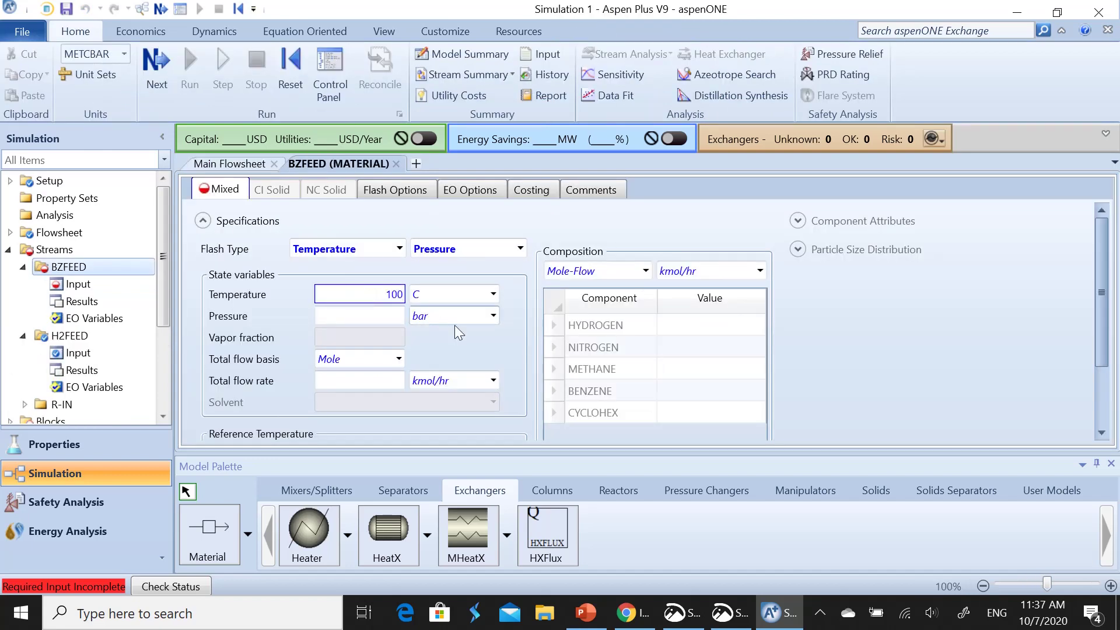
click(466, 296)
text(F)
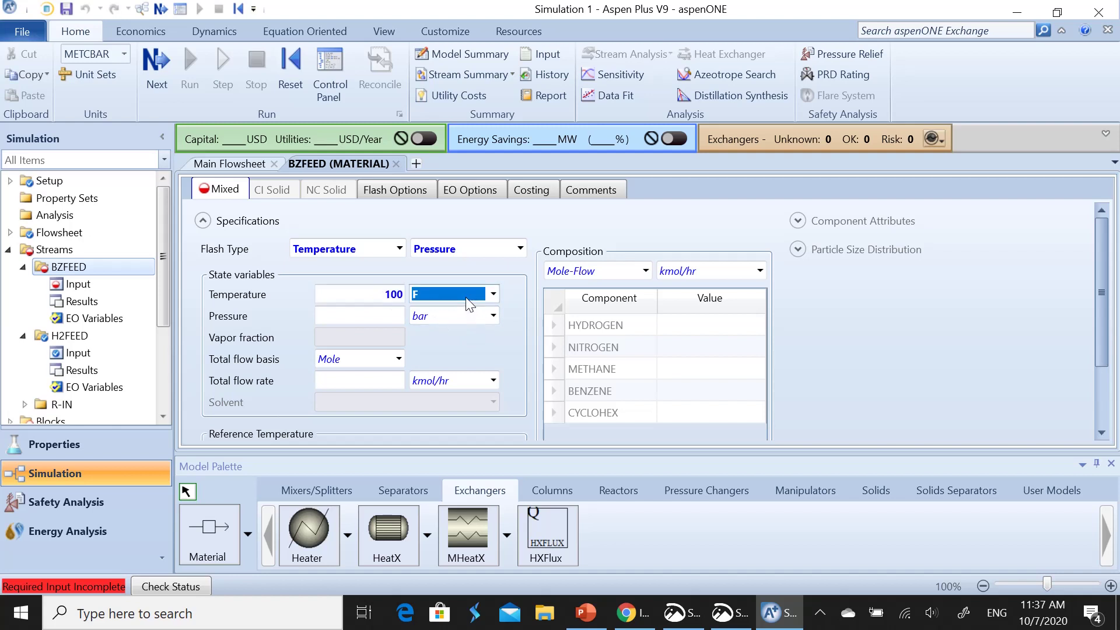
click(399, 316)
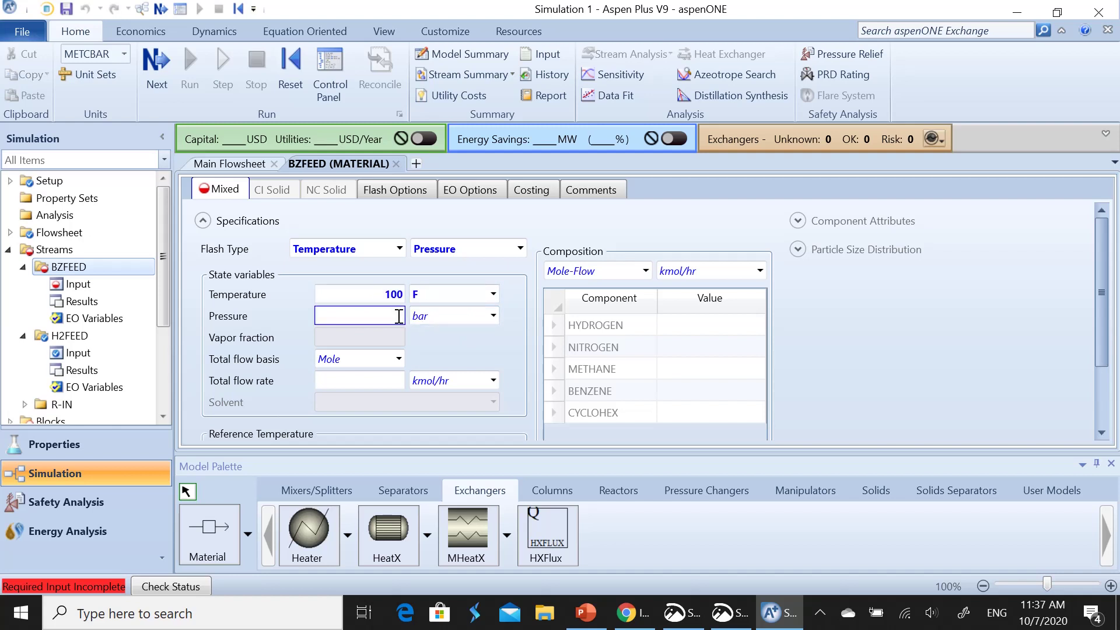
text(15)
click(494, 316)
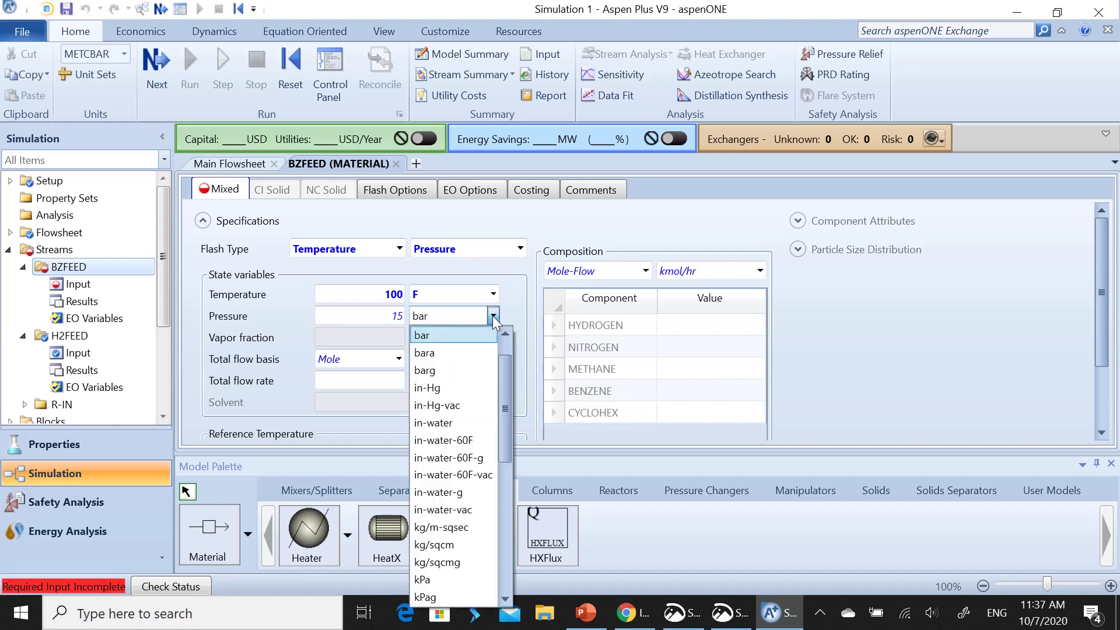
scroll(471, 386, down, 6)
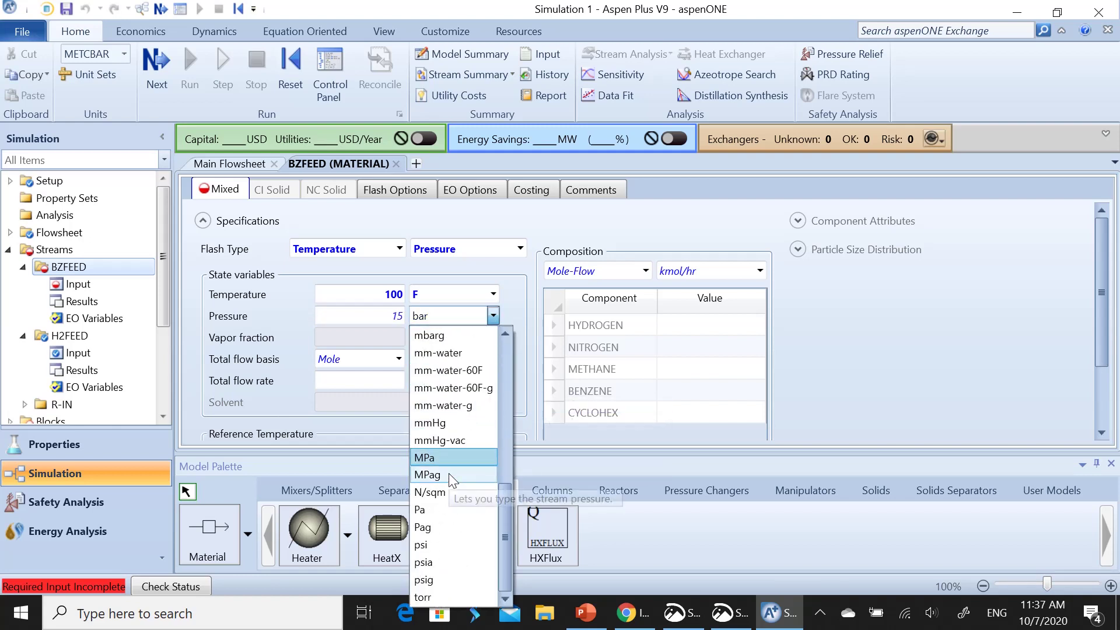
click(430, 556)
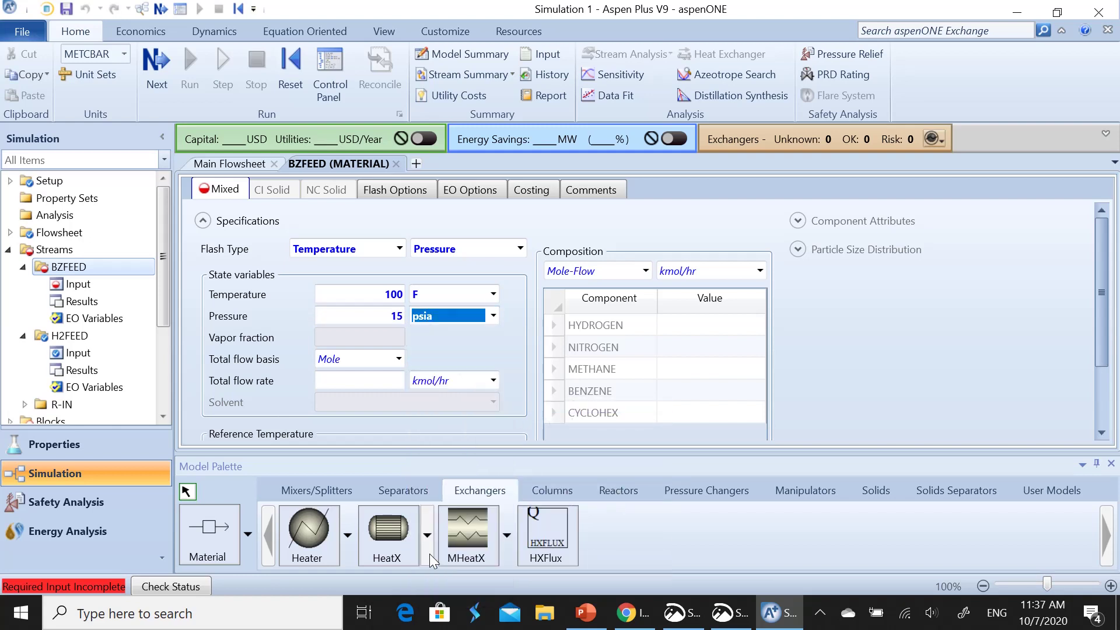
Set the BZFEED stream's total mole flow rate to 100 lbmol/hr
click(367, 382)
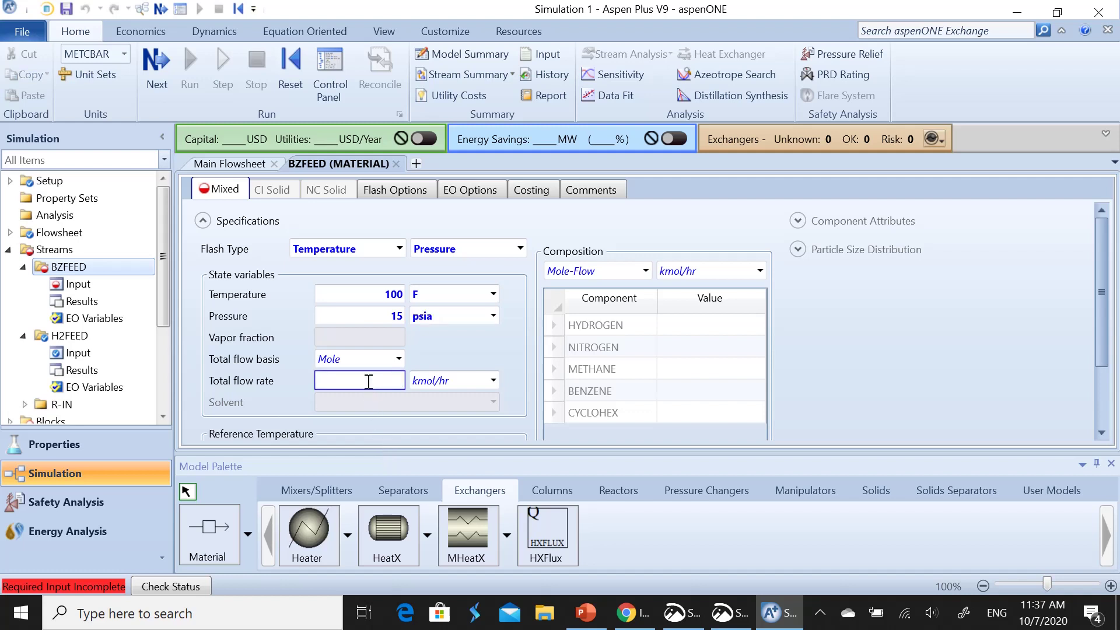
text(100)
click(493, 380)
scroll(462, 334, down, 5)
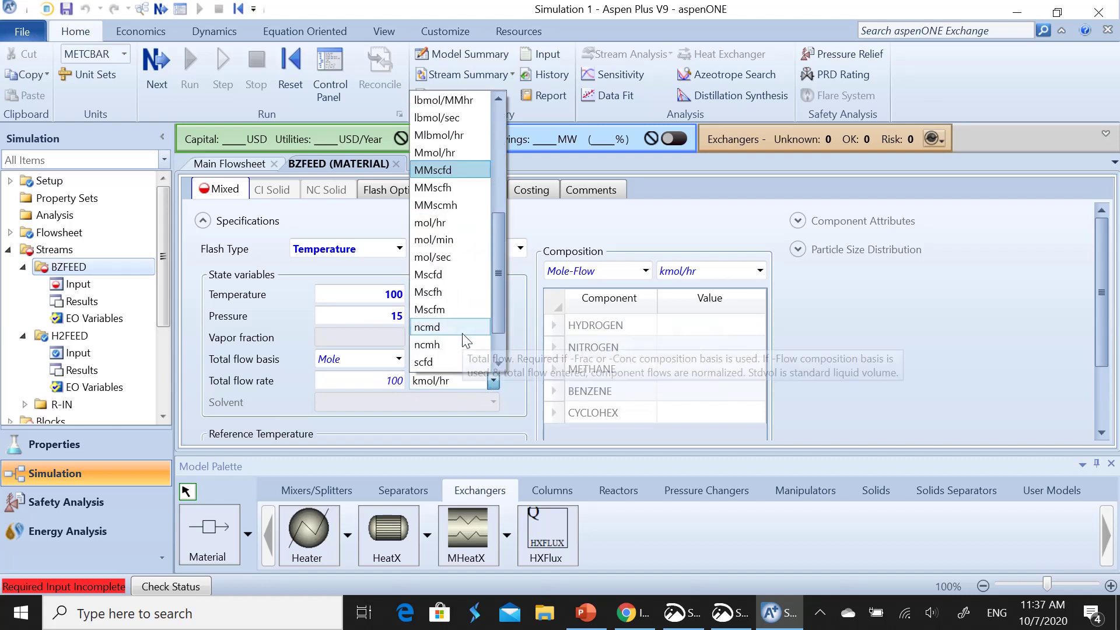
scroll(465, 321, up, 3)
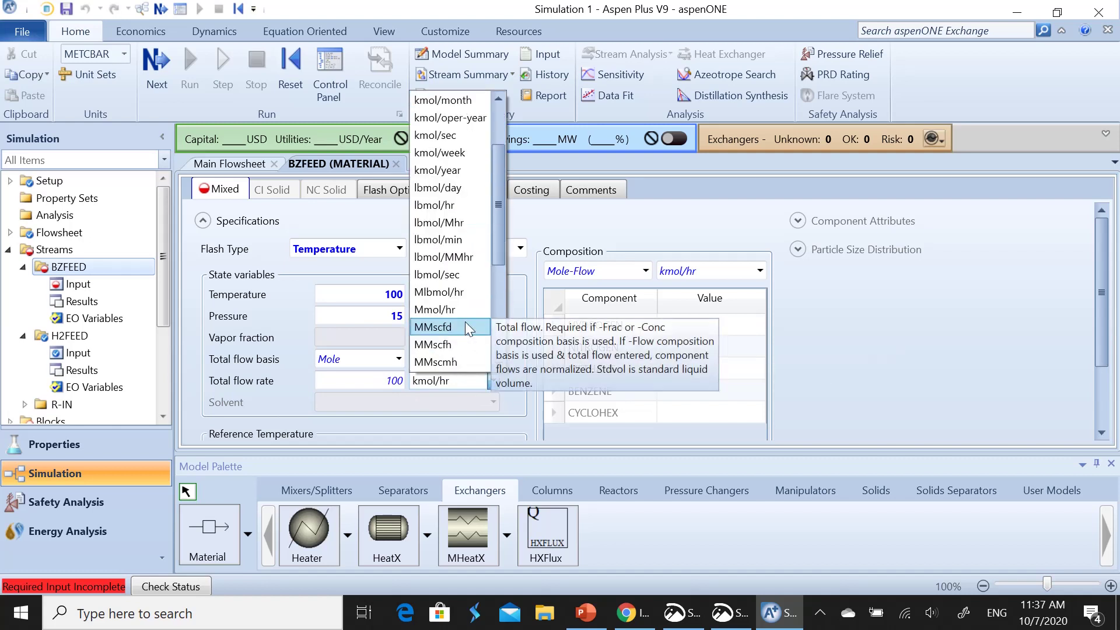
click(464, 206)
Define the BZFEED composition in Mole-Frac with a benzene value of 1, and close the stream's form
click(642, 271)
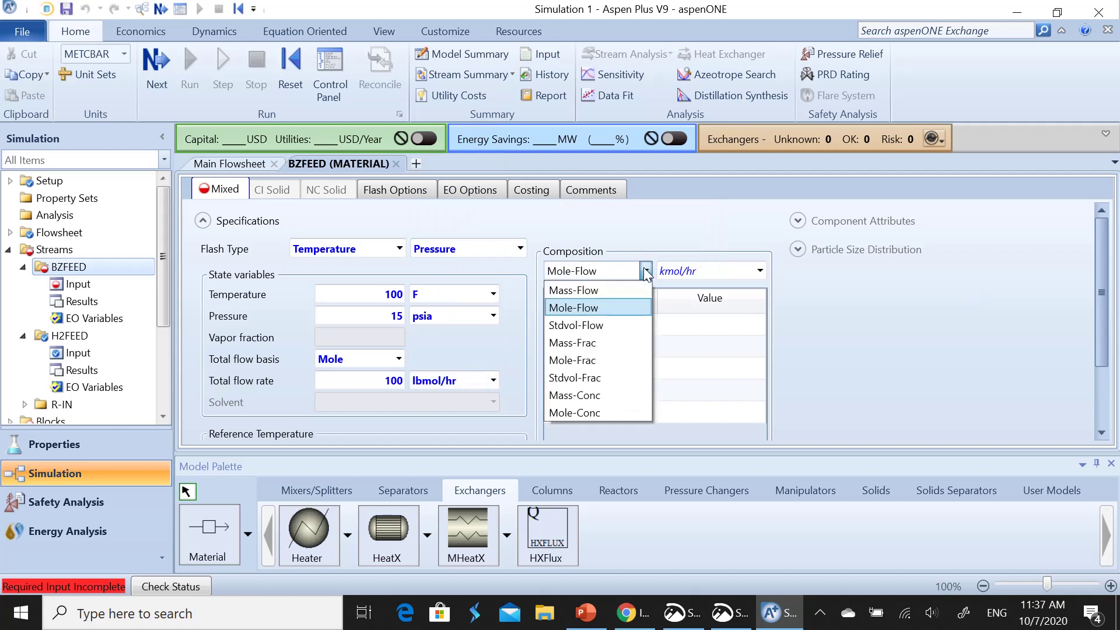
click(586, 362)
click(673, 395)
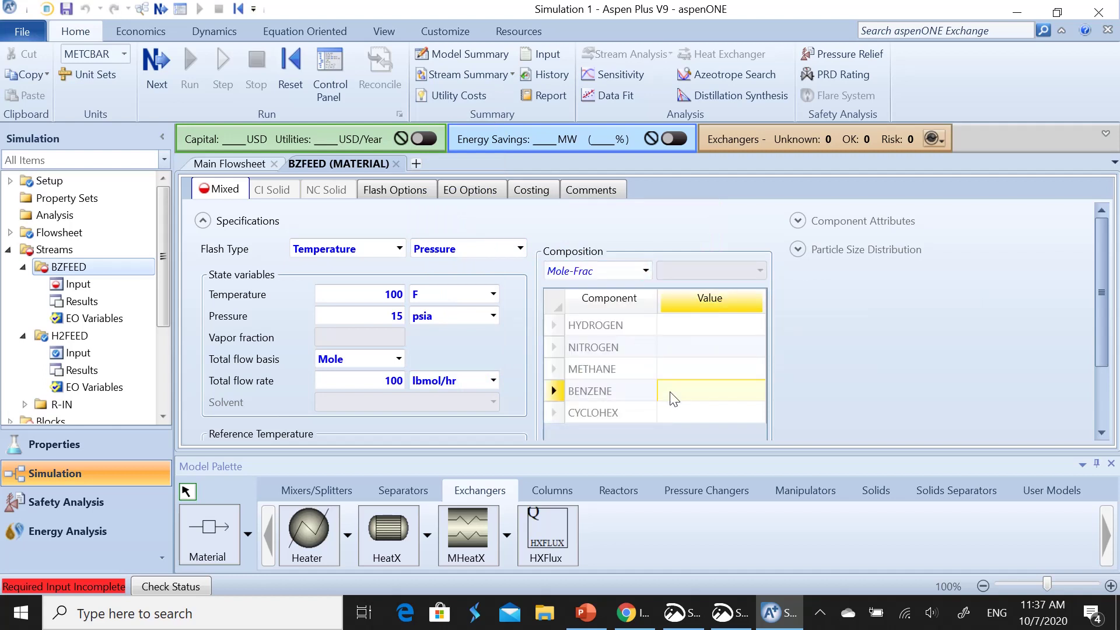
text(1)
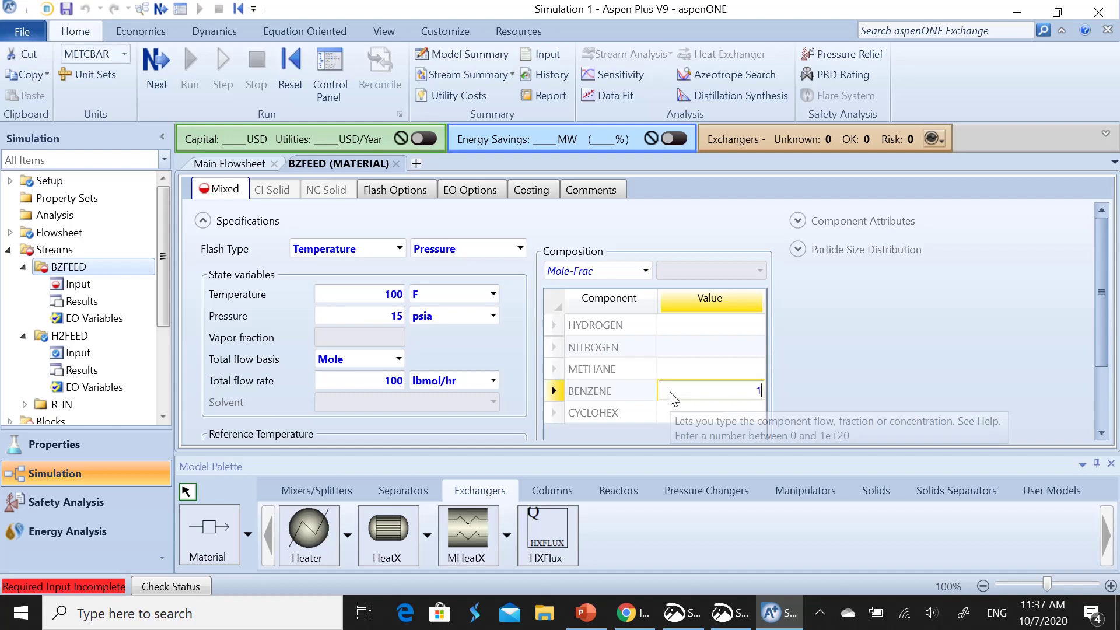
key(Return)
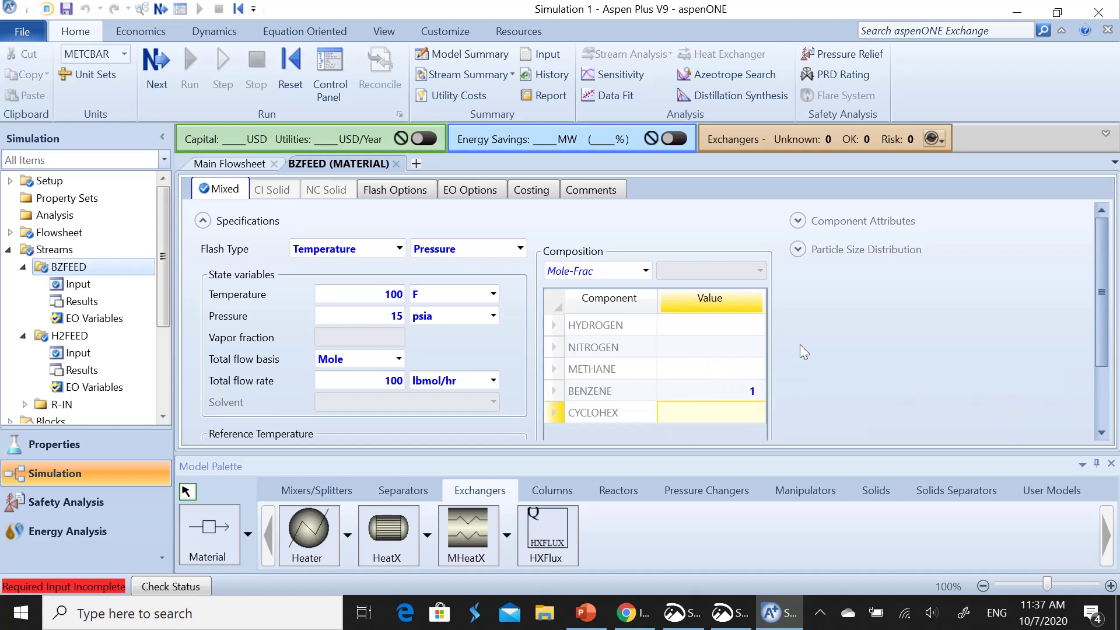
click(396, 164)
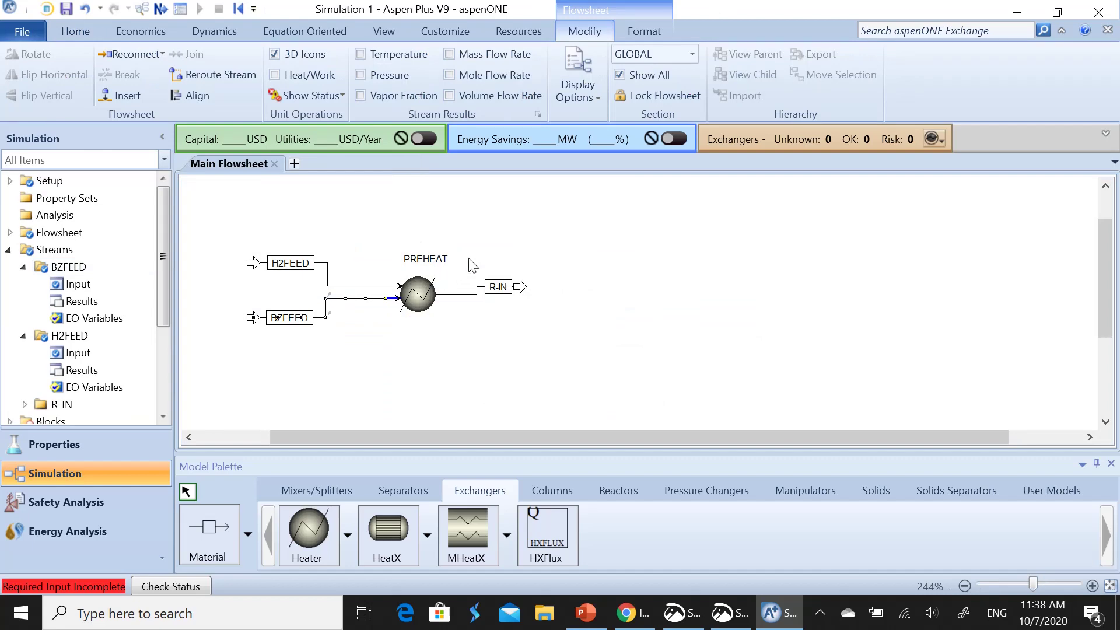
Check the feed preheater specifications on the process sheet and set the PREHEAT heater's temperature to 300 F
double_click(419, 295)
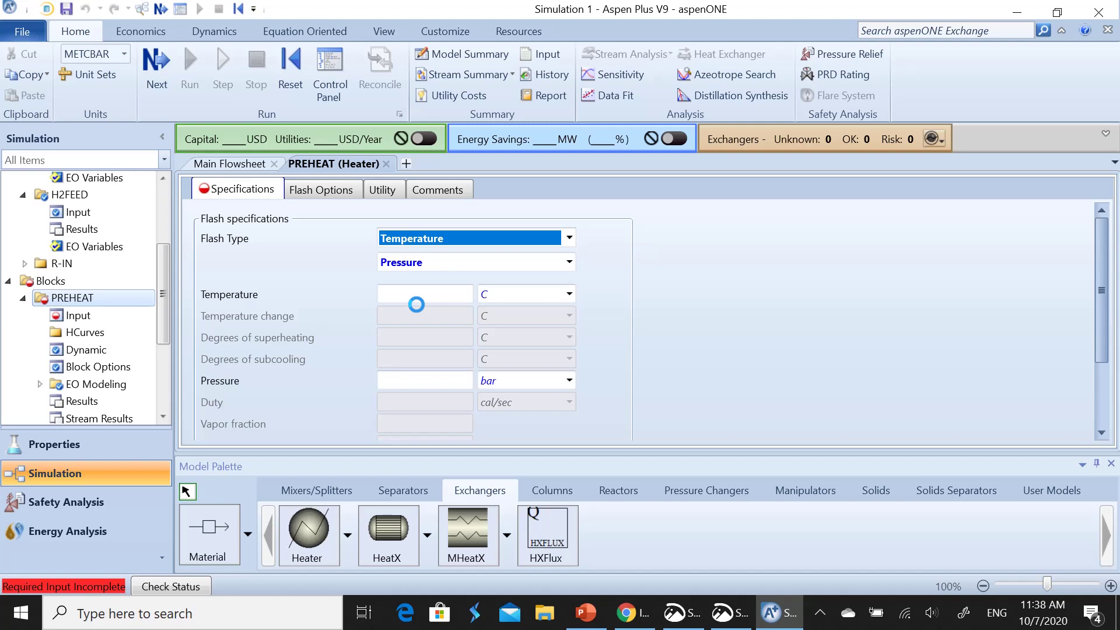
click(727, 617)
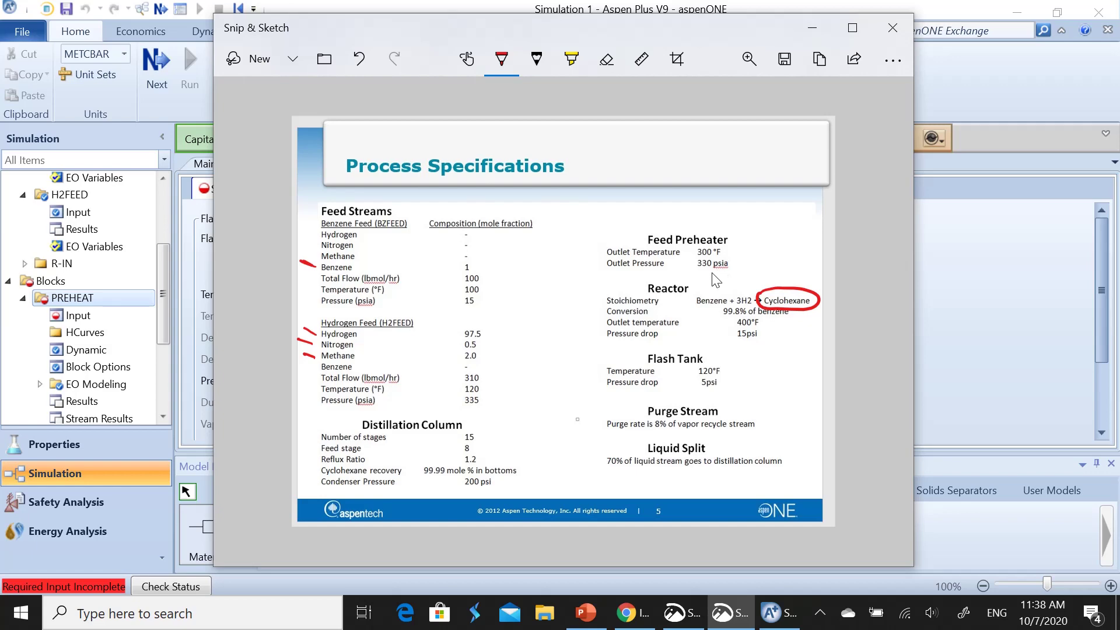
click(811, 31)
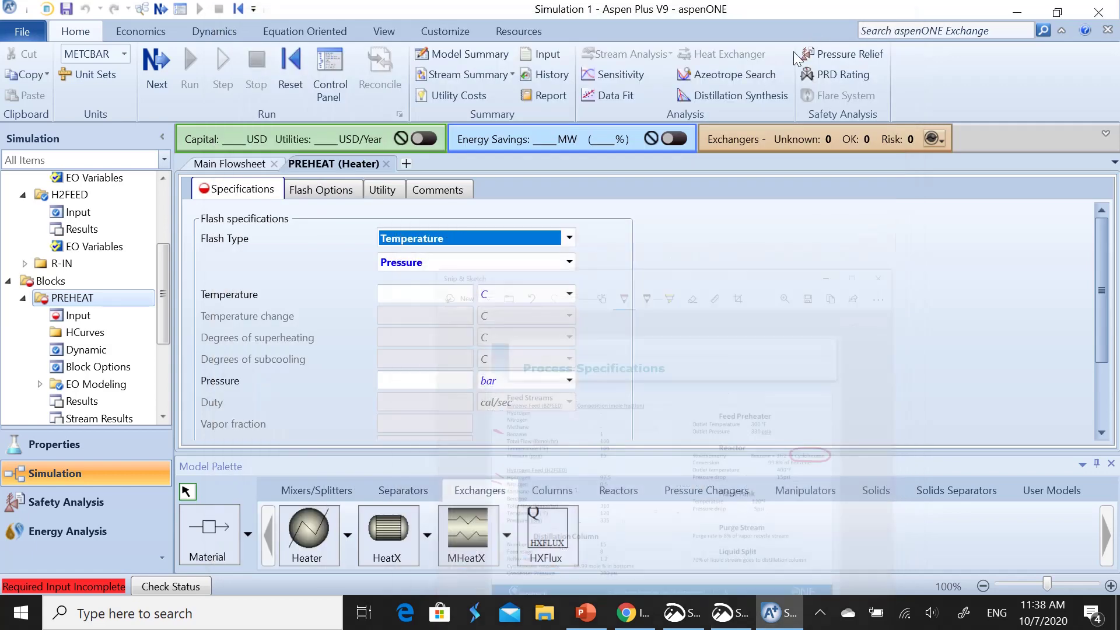
click(450, 291)
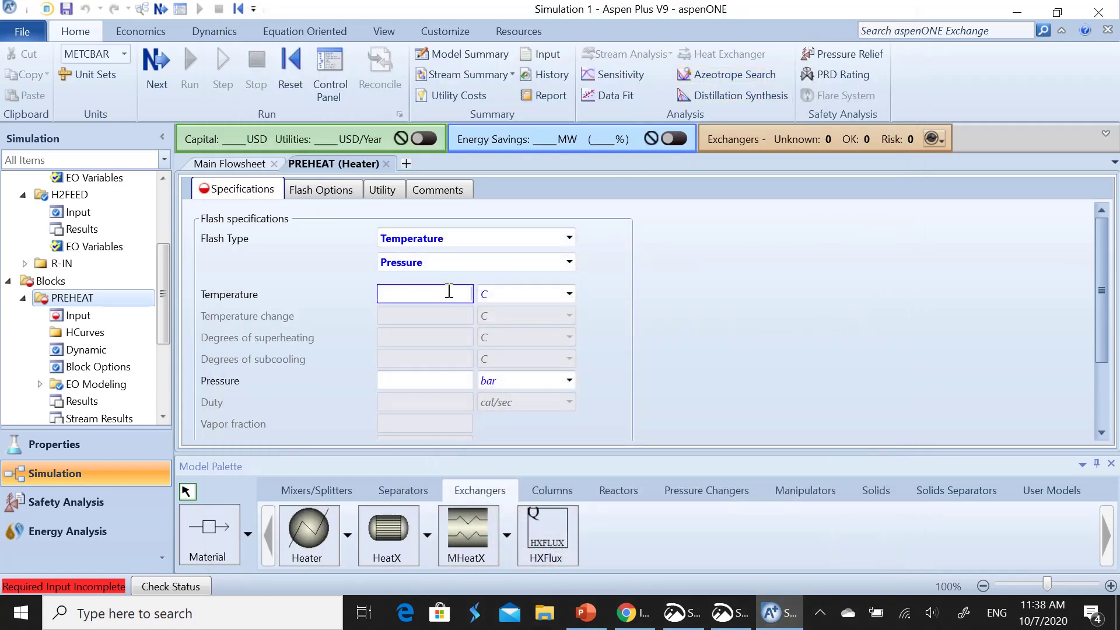
text(300)
click(524, 294)
text(F)
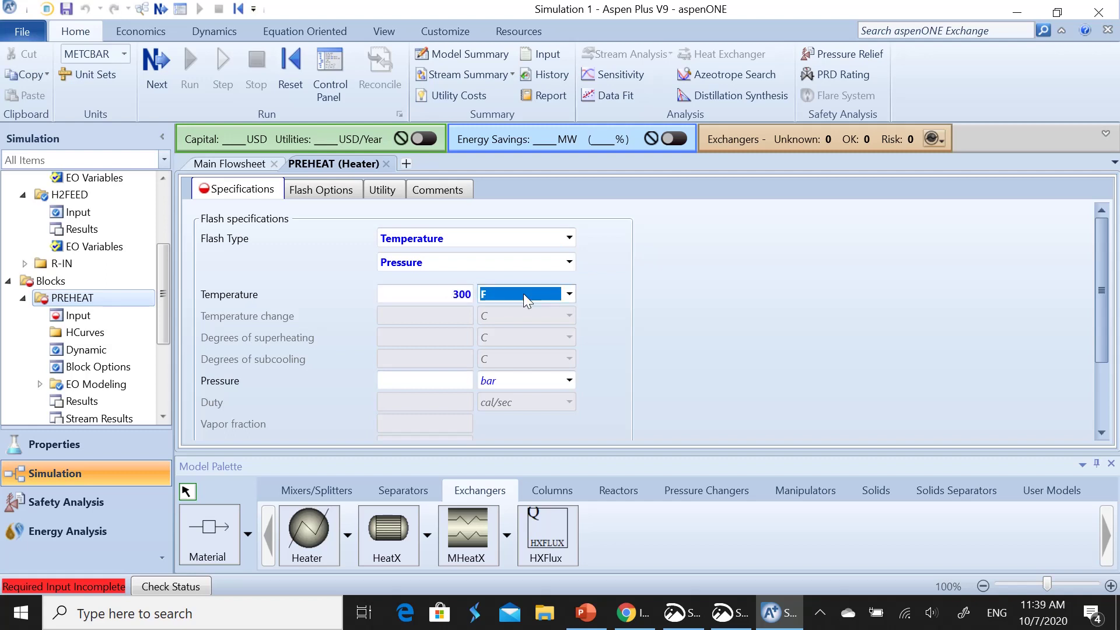
Set the PREHEAT heater's outlet pressure to 330 psia
click(456, 378)
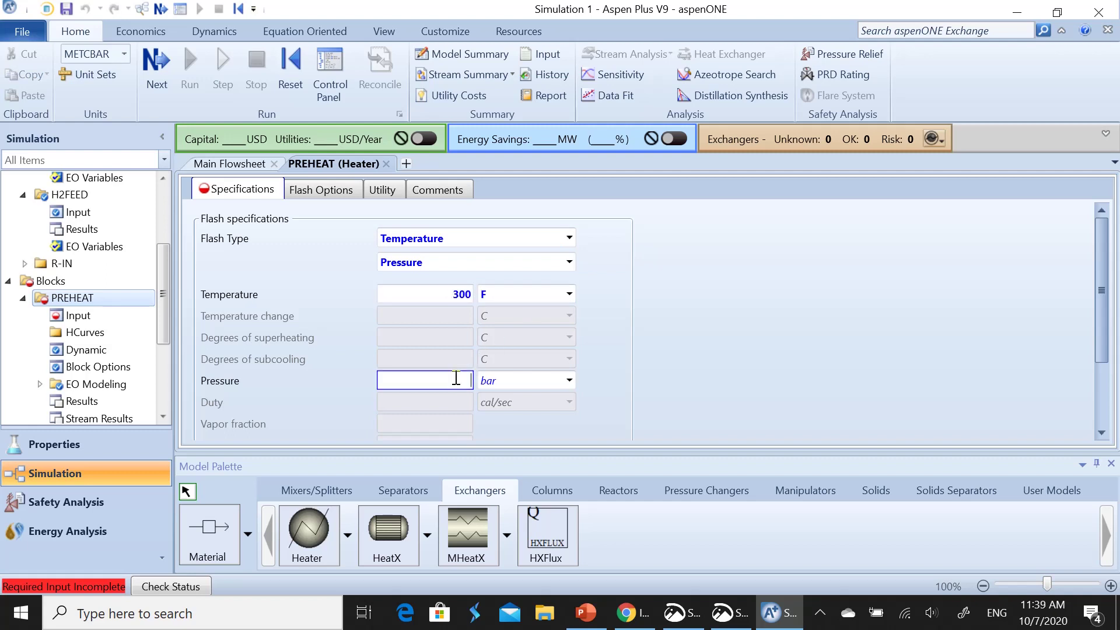
text(330)
click(512, 376)
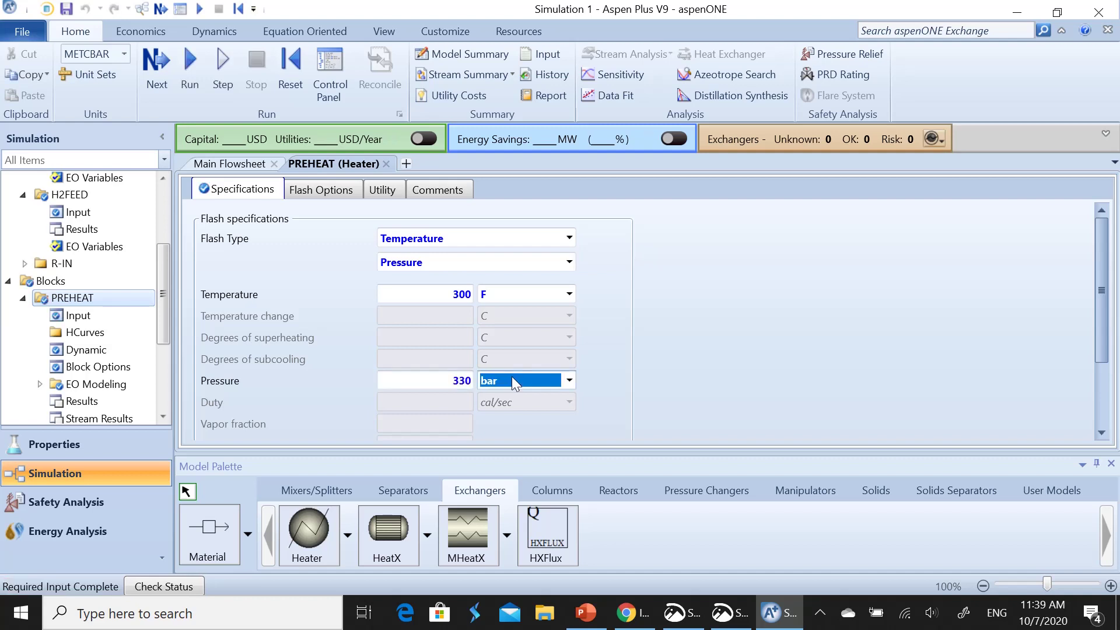
click(519, 379)
scroll(528, 301, down, 6)
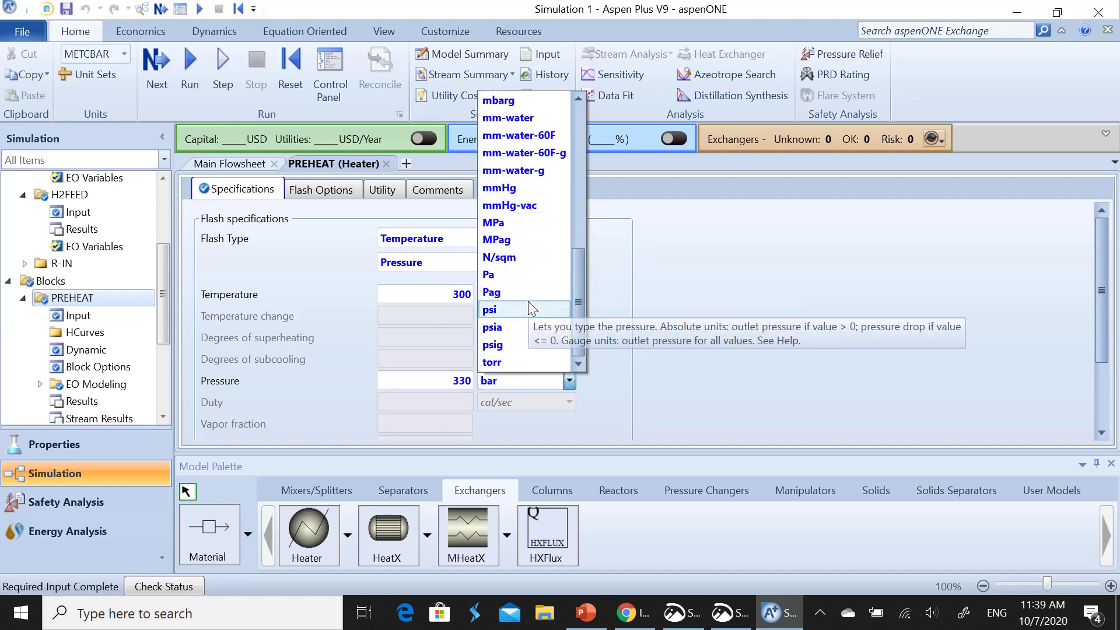
click(522, 324)
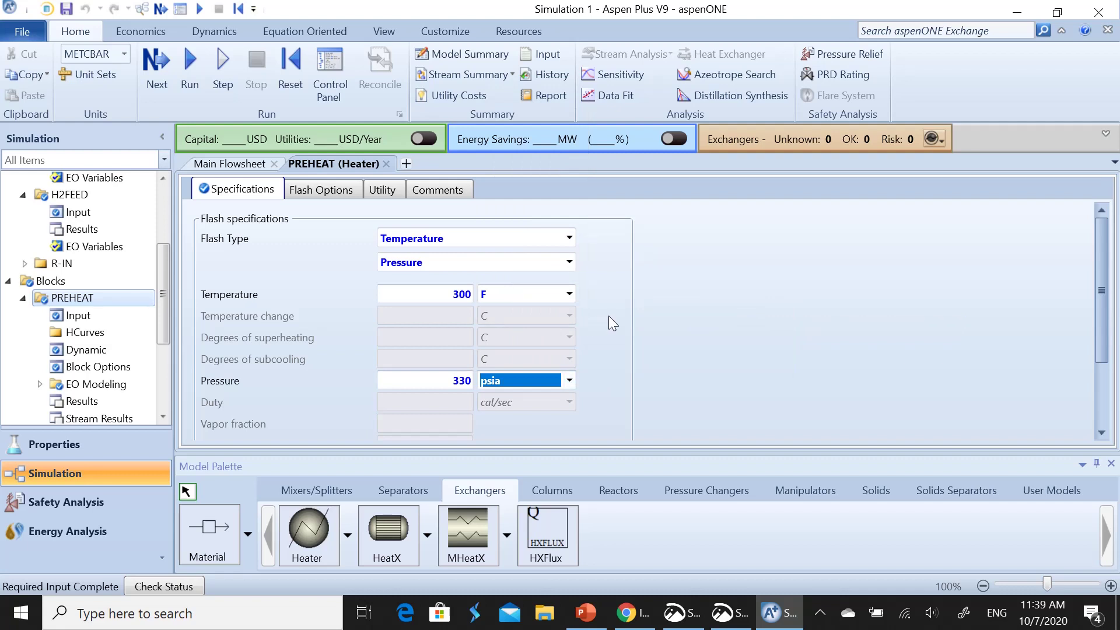
Return to the main flowsheet and run the simulation with the completed feed and PREHEAT inputs
click(246, 165)
click(500, 233)
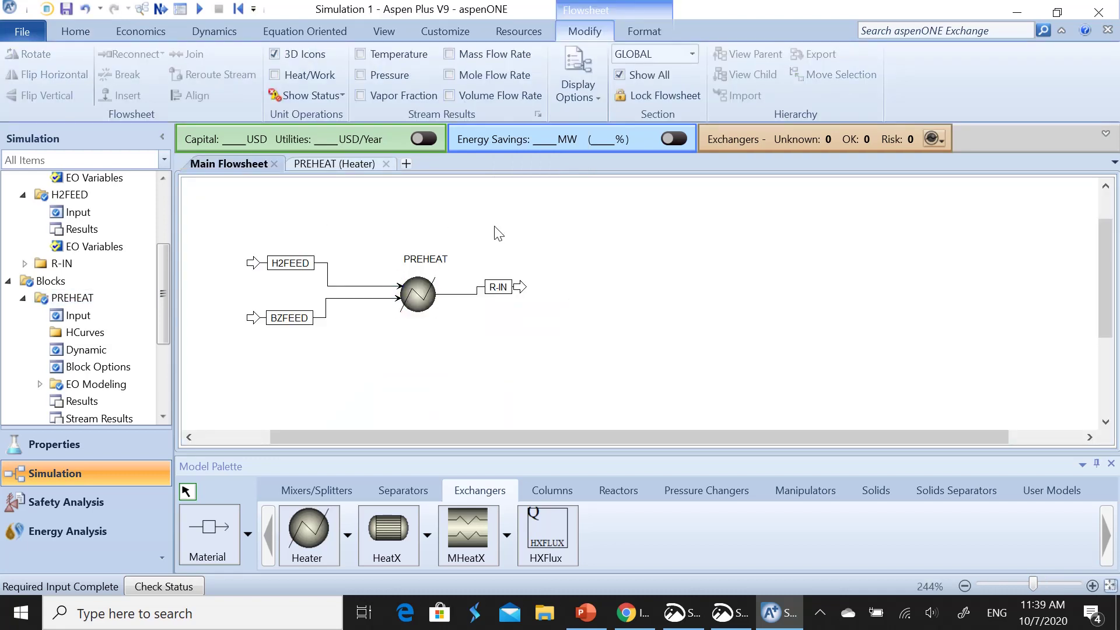
click(161, 11)
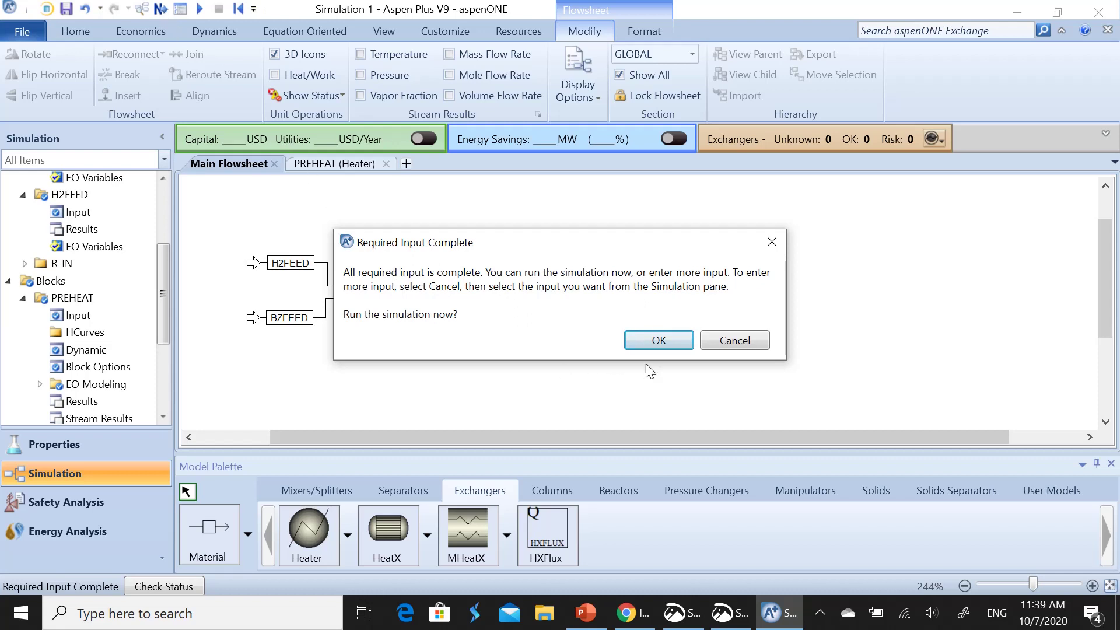
click(657, 345)
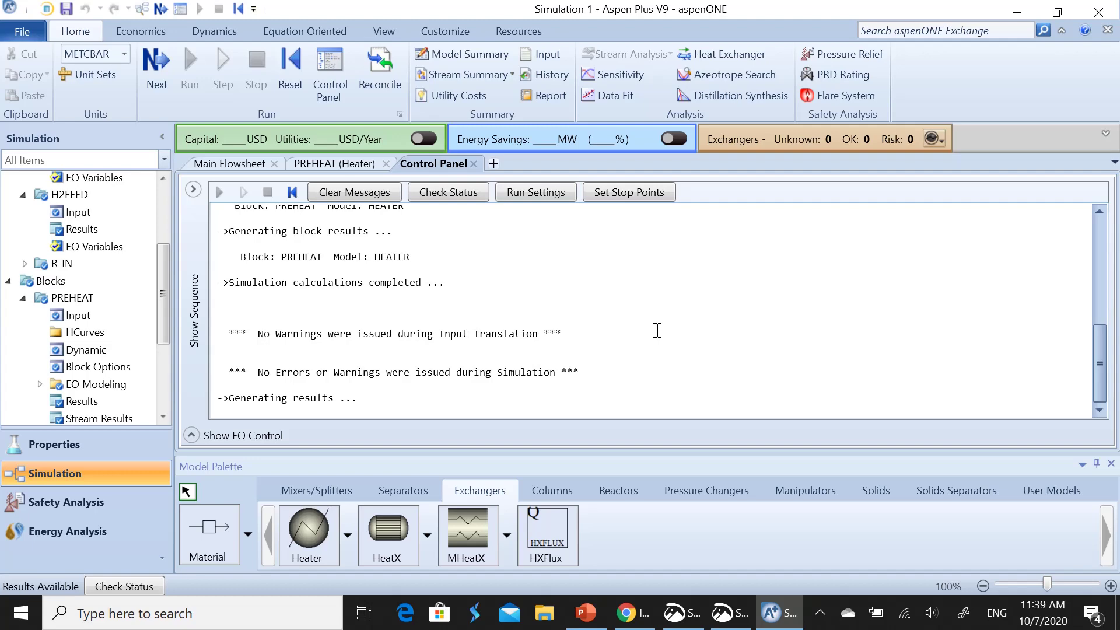
Go back to the main flowsheet and move the R-IN stream label closer to the PREHEAT outlet
click(315, 163)
click(229, 166)
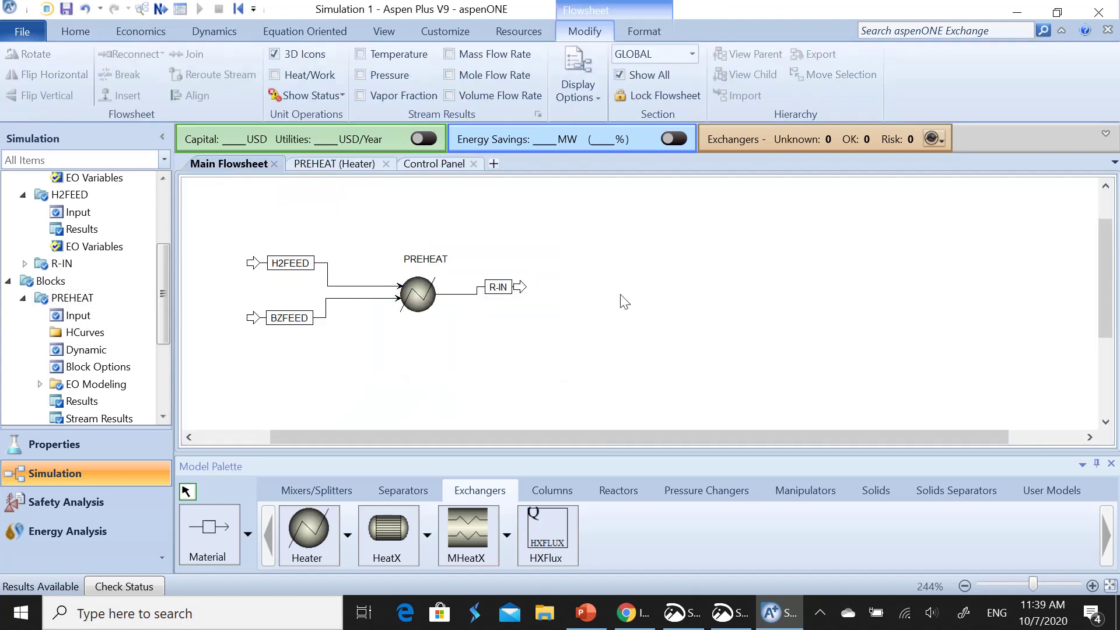
drag(497, 287, 473, 295)
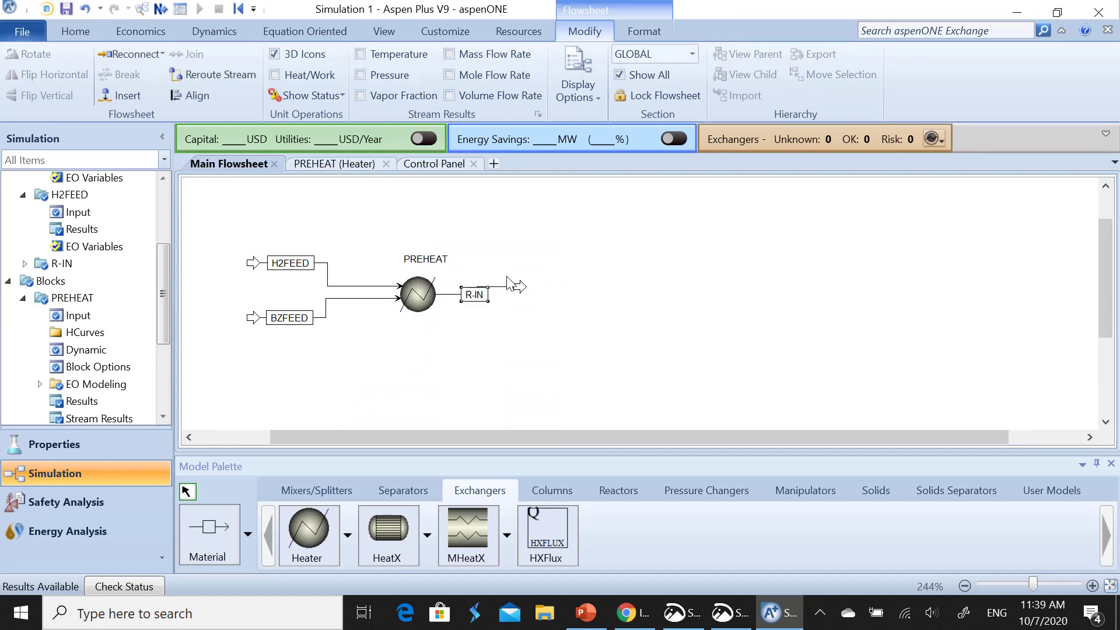
click(543, 324)
Check the problem's flowsheet diagram in Snip & Sketch and place an RStoic reactor at the end of the R-IN stream
click(675, 617)
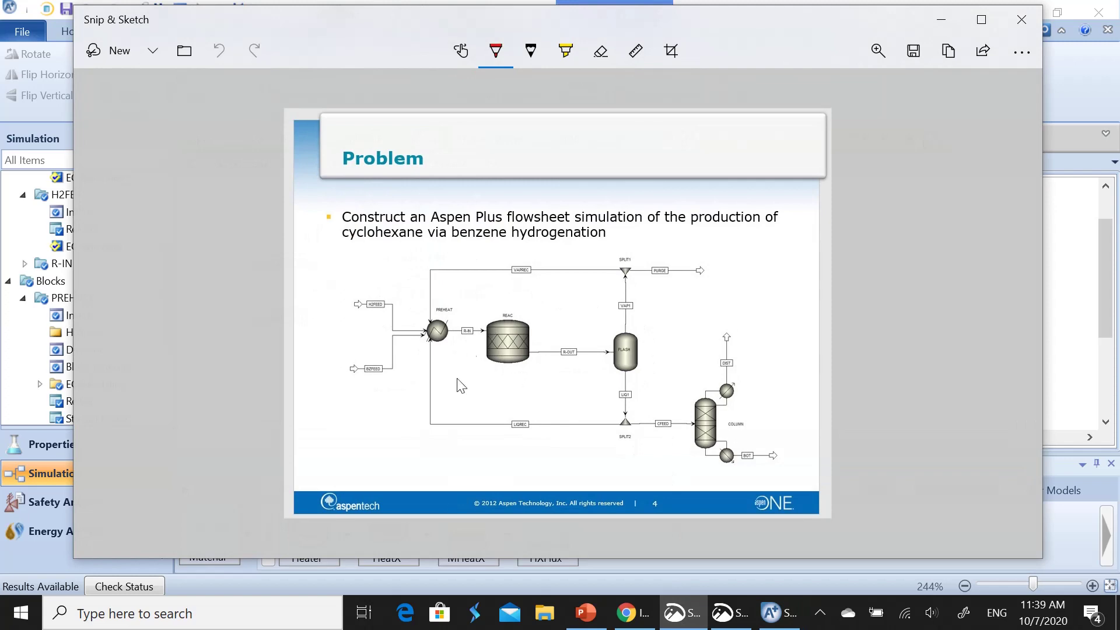
click(694, 617)
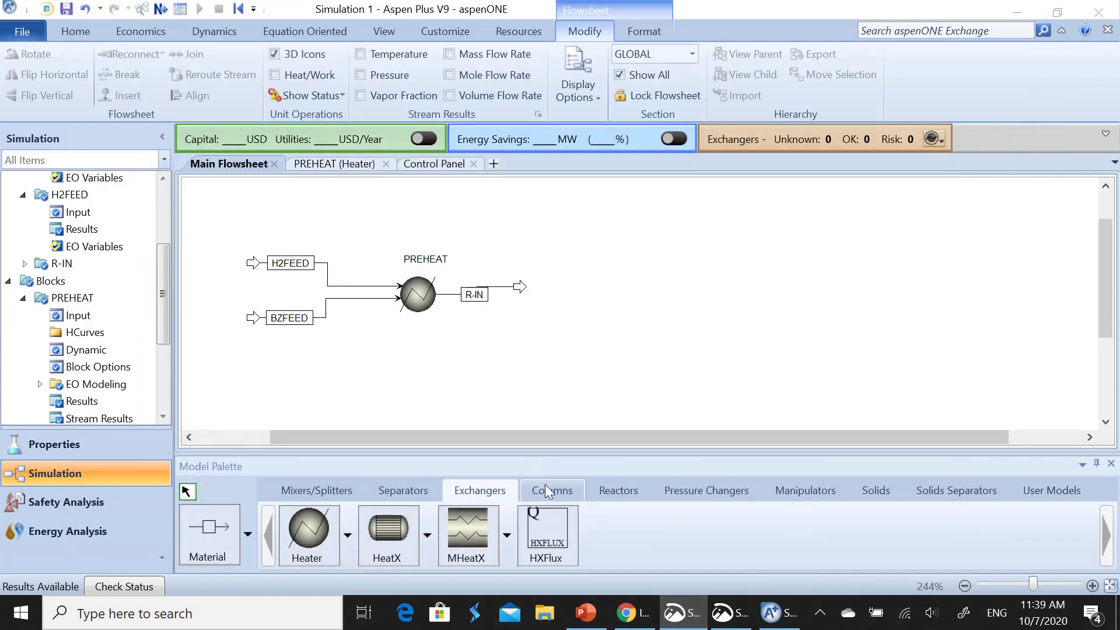
click(620, 493)
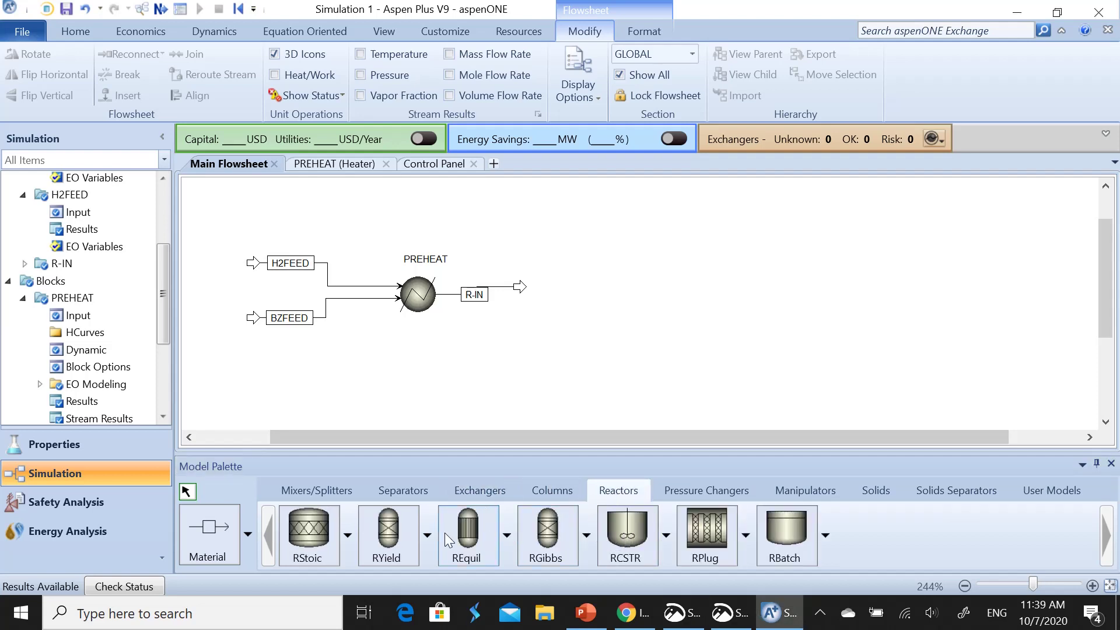
click(309, 531)
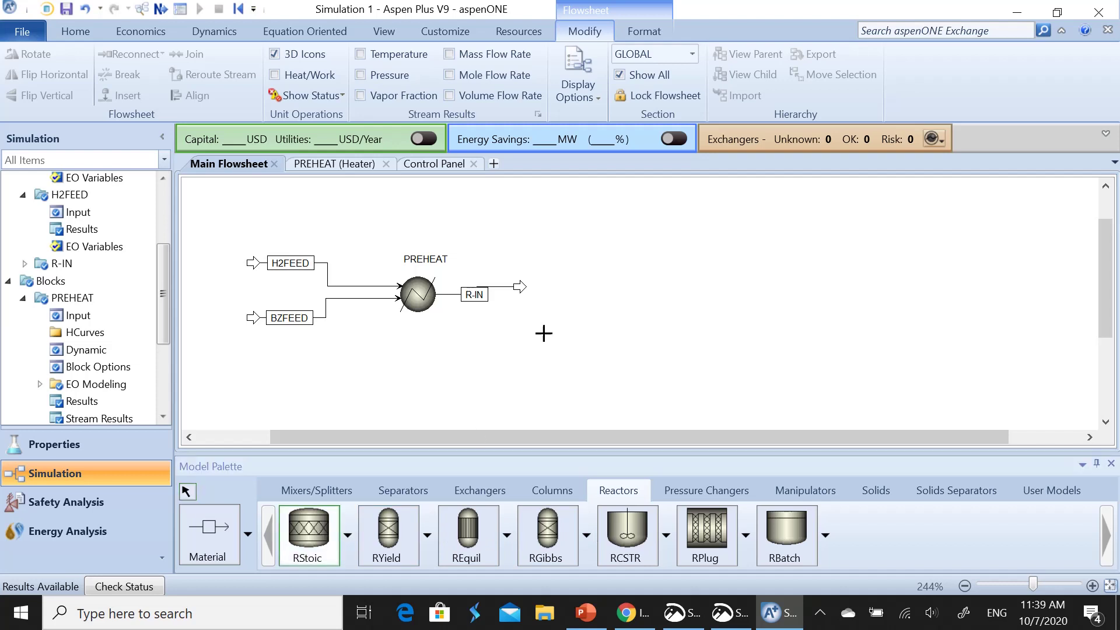
click(558, 290)
right_click(496, 342)
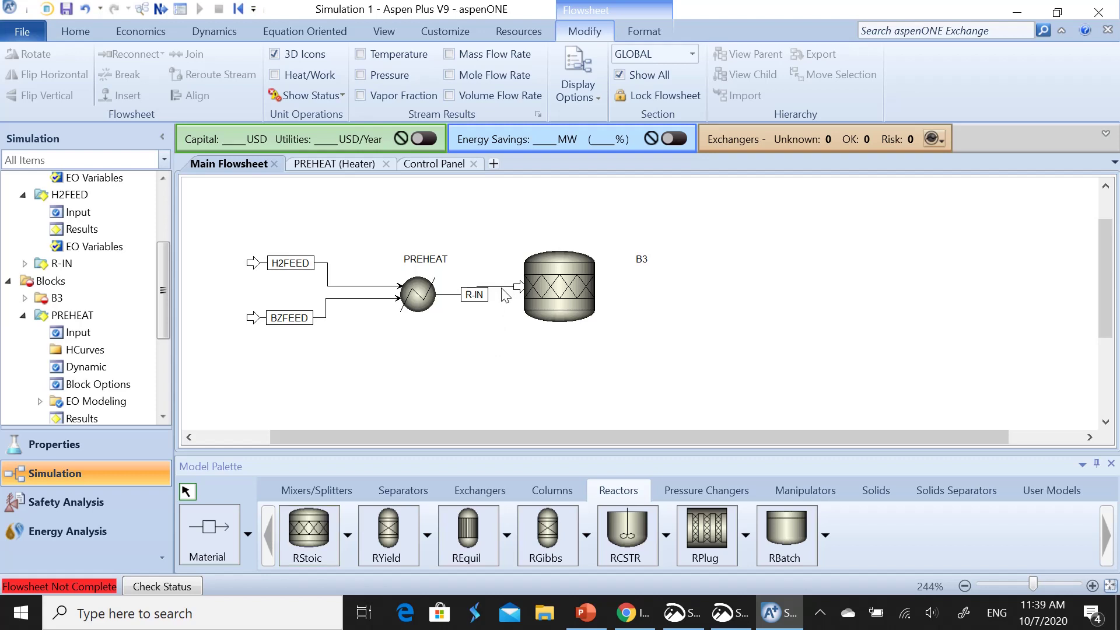
Reconnect the destination of the R-IN stream to the RStoic reactor's feed inlet
right_click(502, 289)
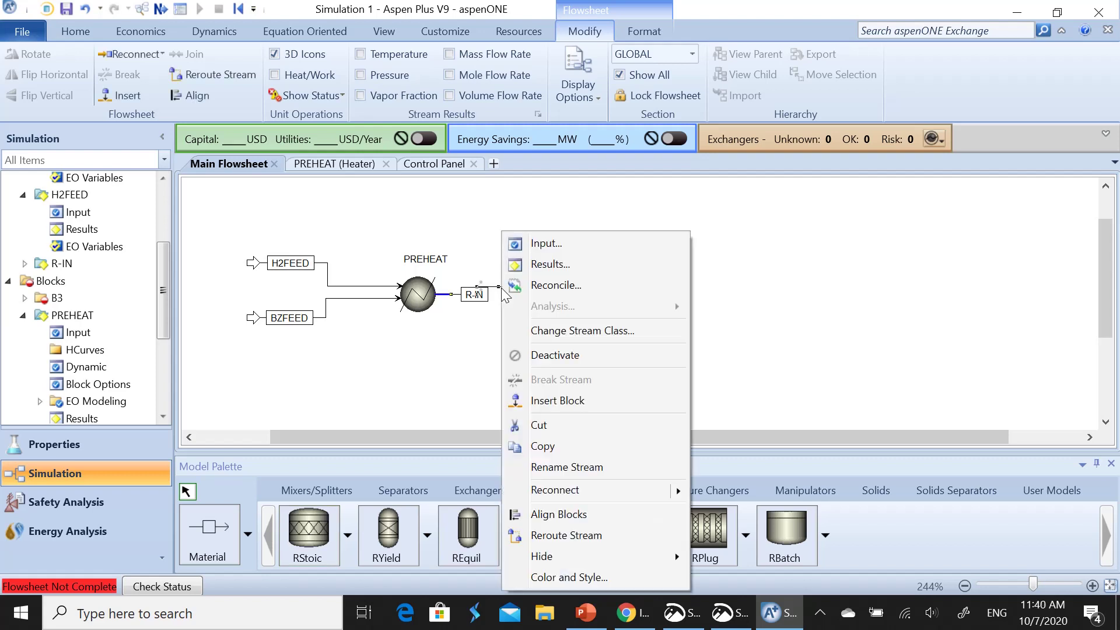
mouse_move(576, 495)
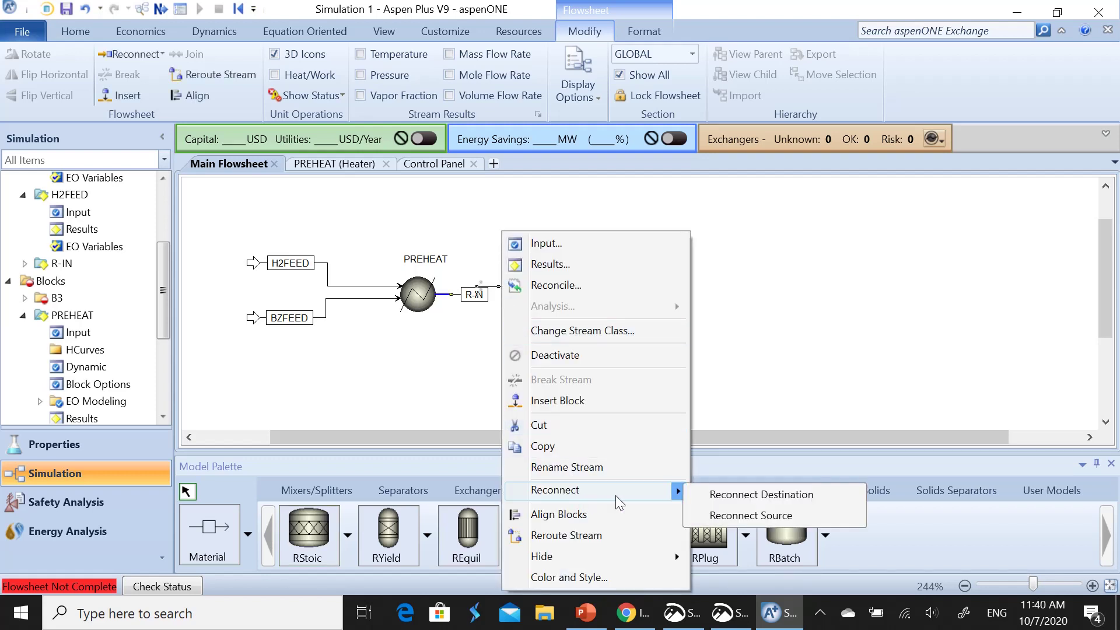
click(745, 496)
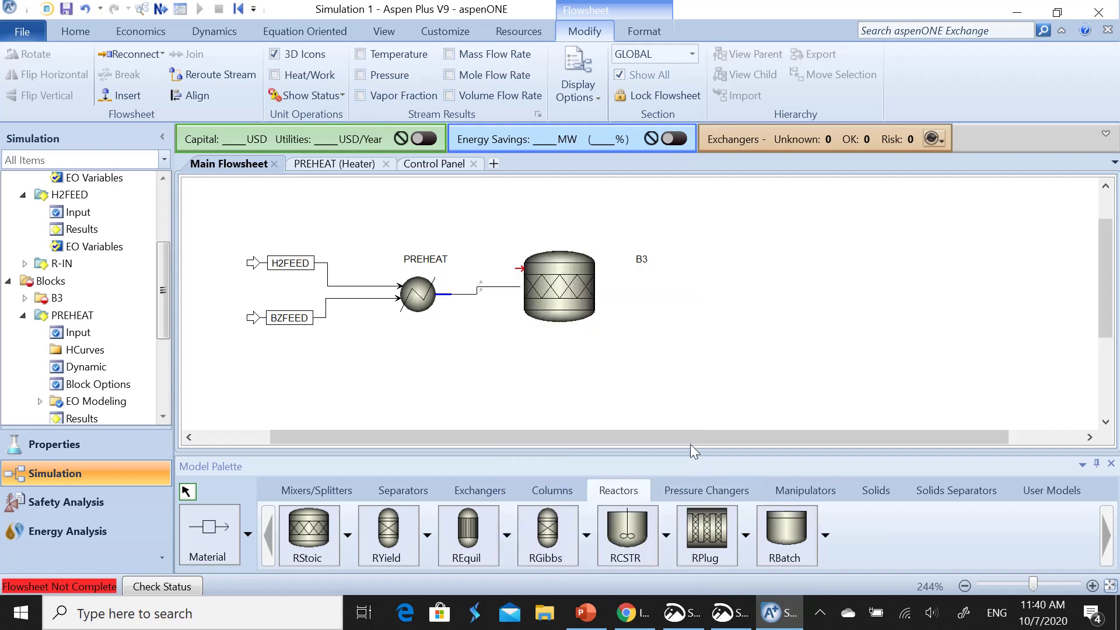
click(517, 267)
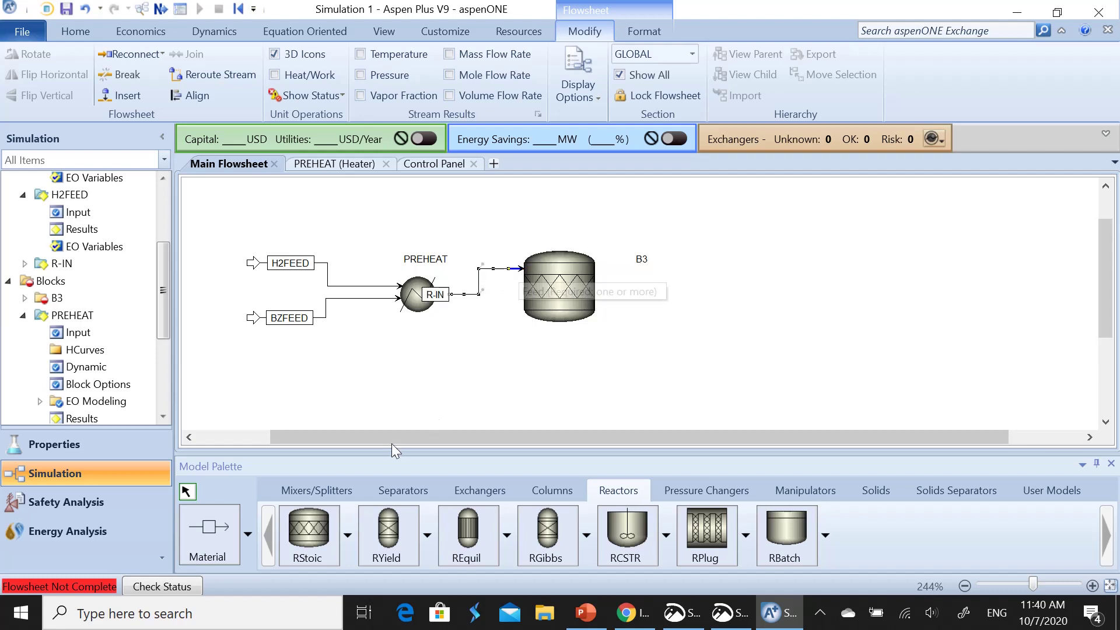
Draw a material product stream from the reactor's required outlet and name it R-OUT
click(202, 532)
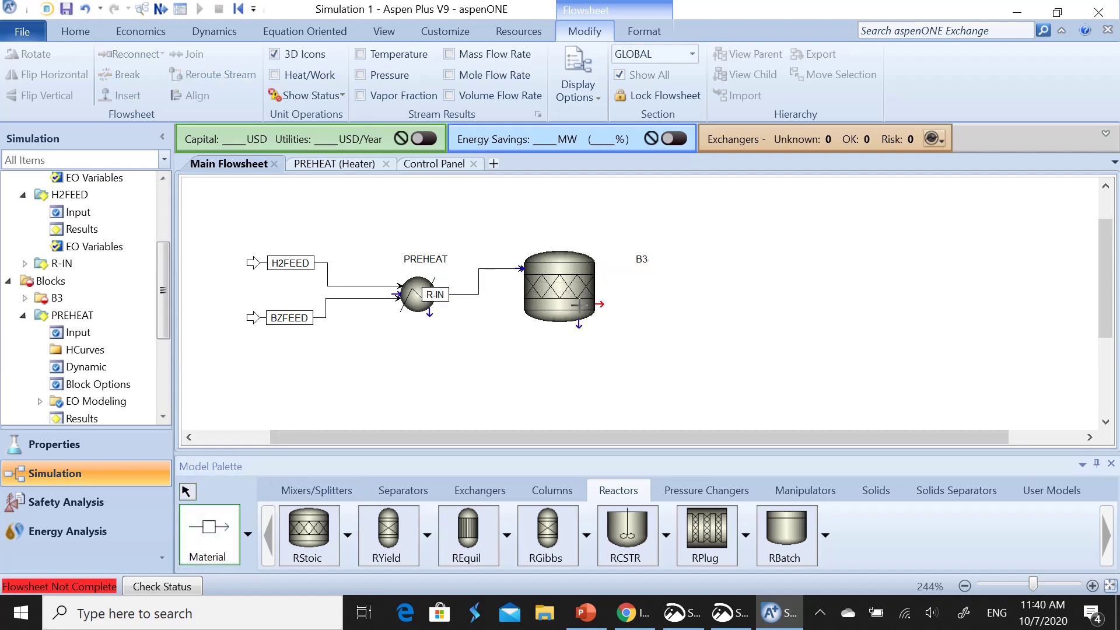
click(596, 303)
click(677, 303)
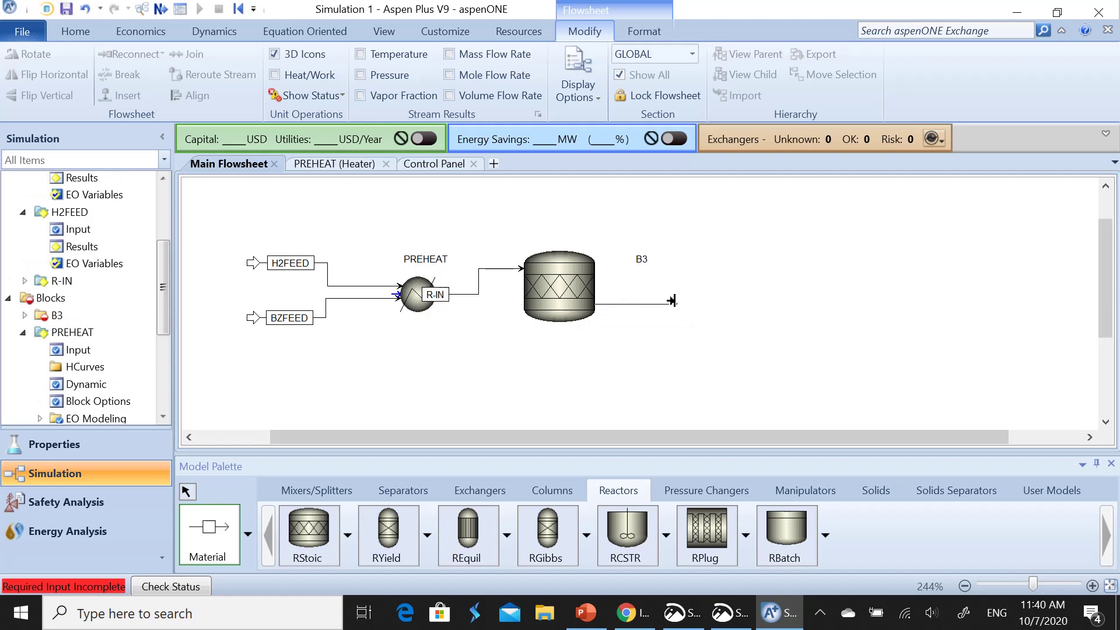
key(Escape)
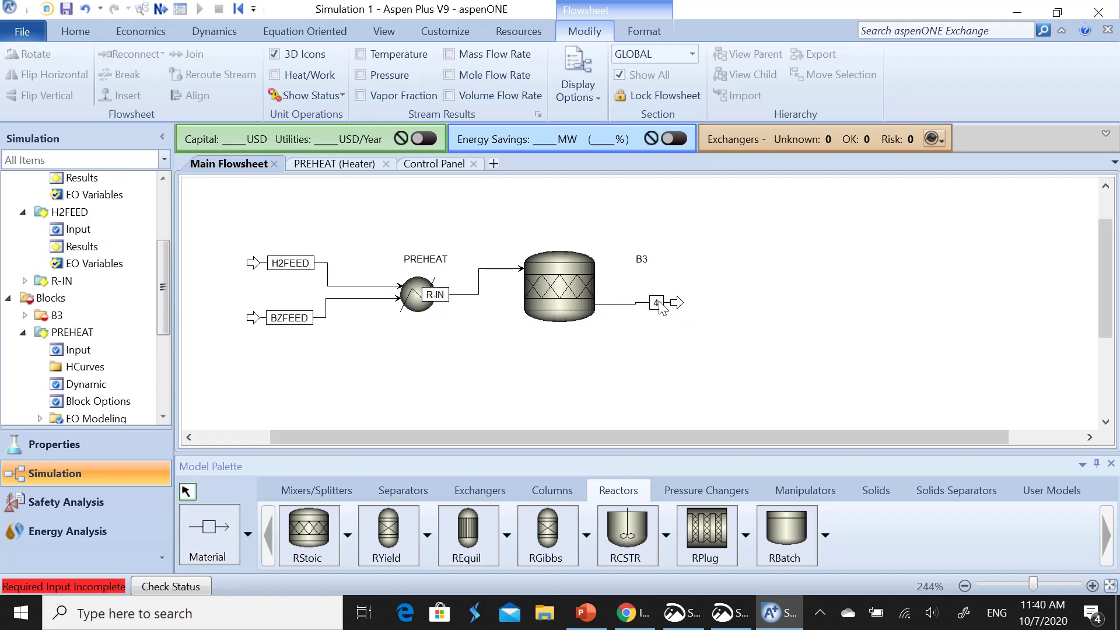
click(659, 302)
text(R-OUT)
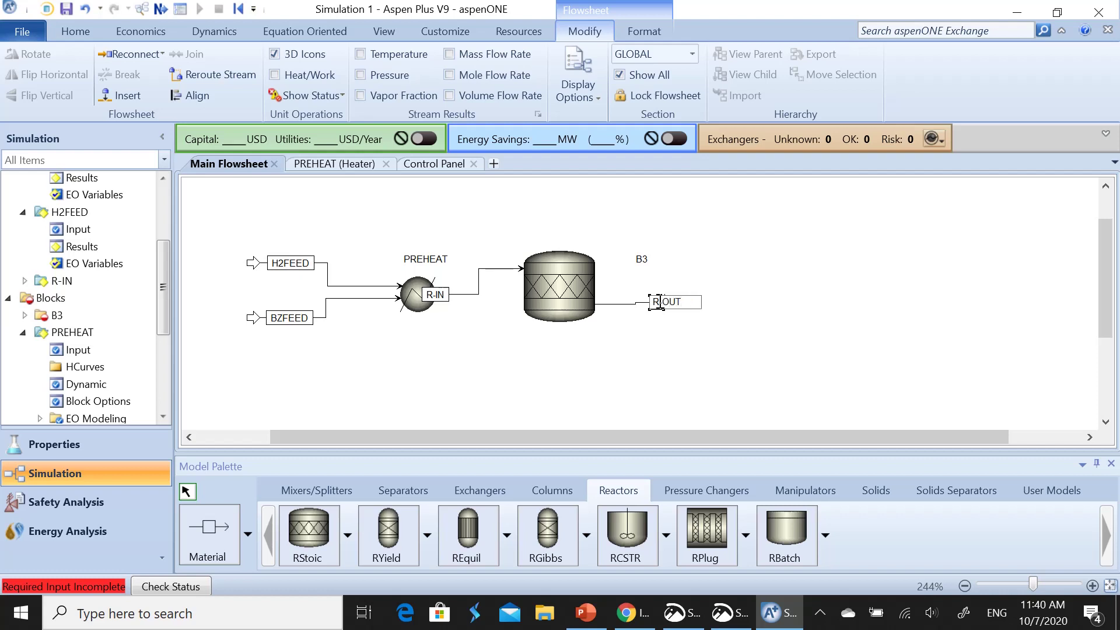
click(652, 333)
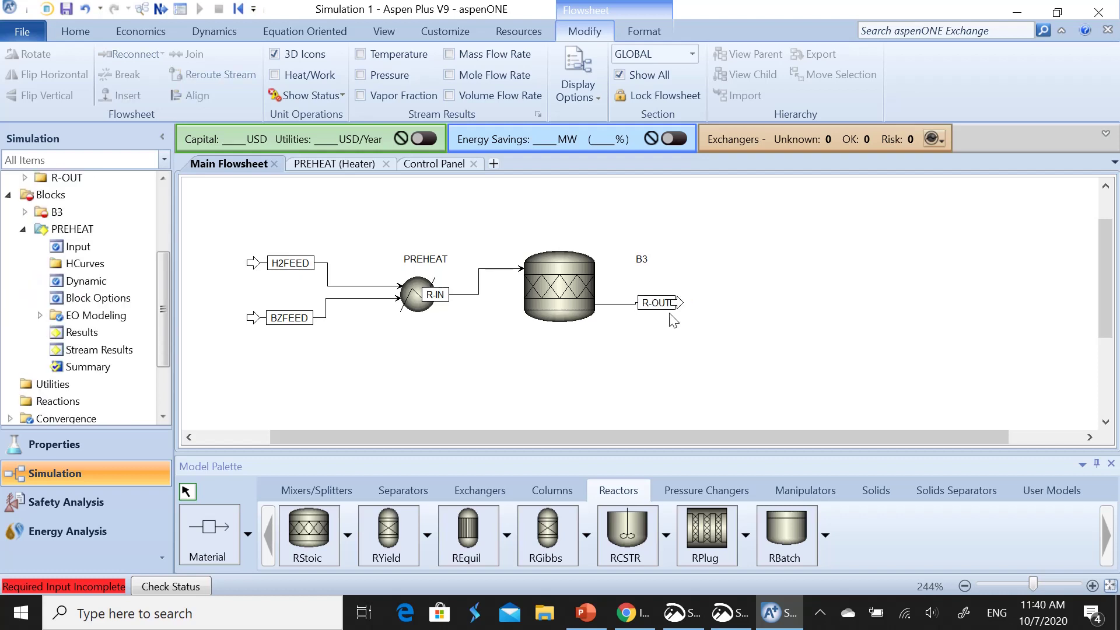
Rename the reactor block as REAC and place its label centred beneath the reactor
click(642, 260)
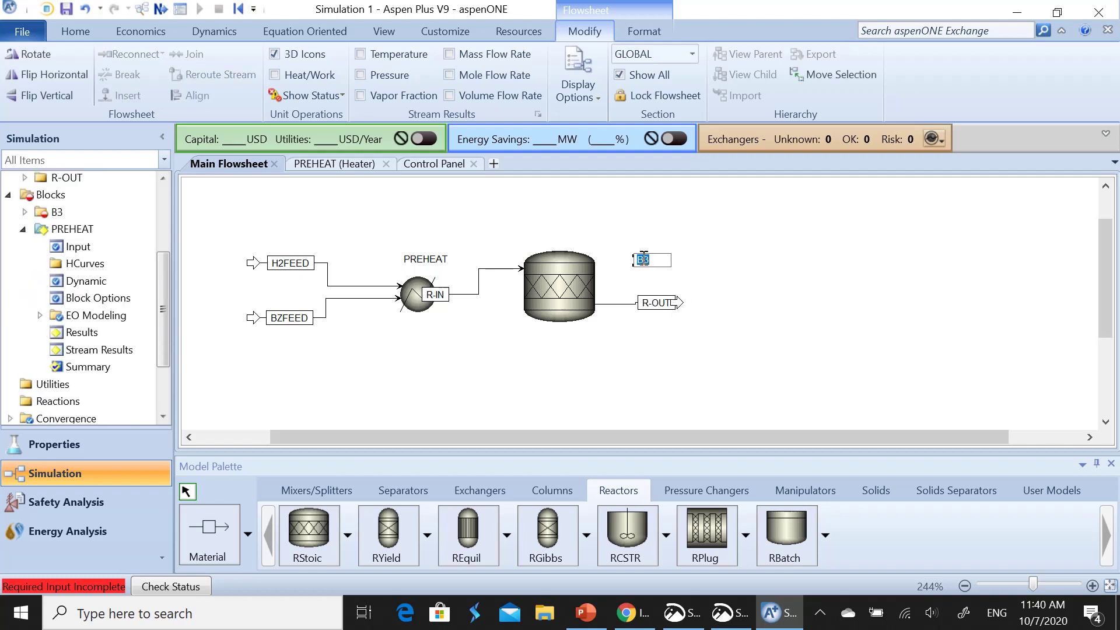
text(REAC)
click(652, 338)
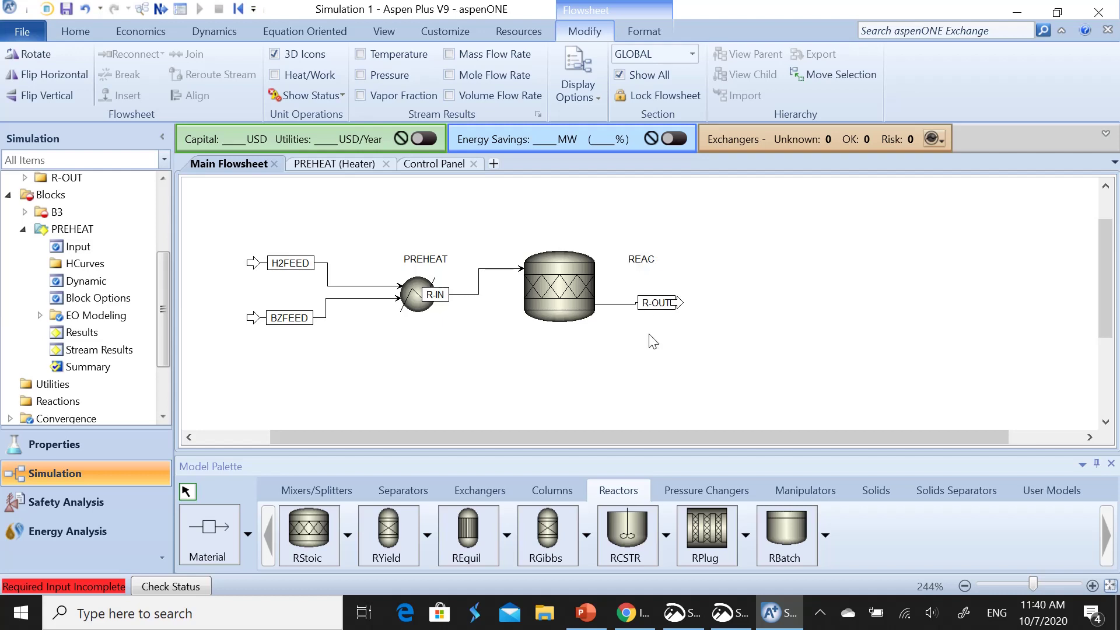
click(587, 309)
click(632, 374)
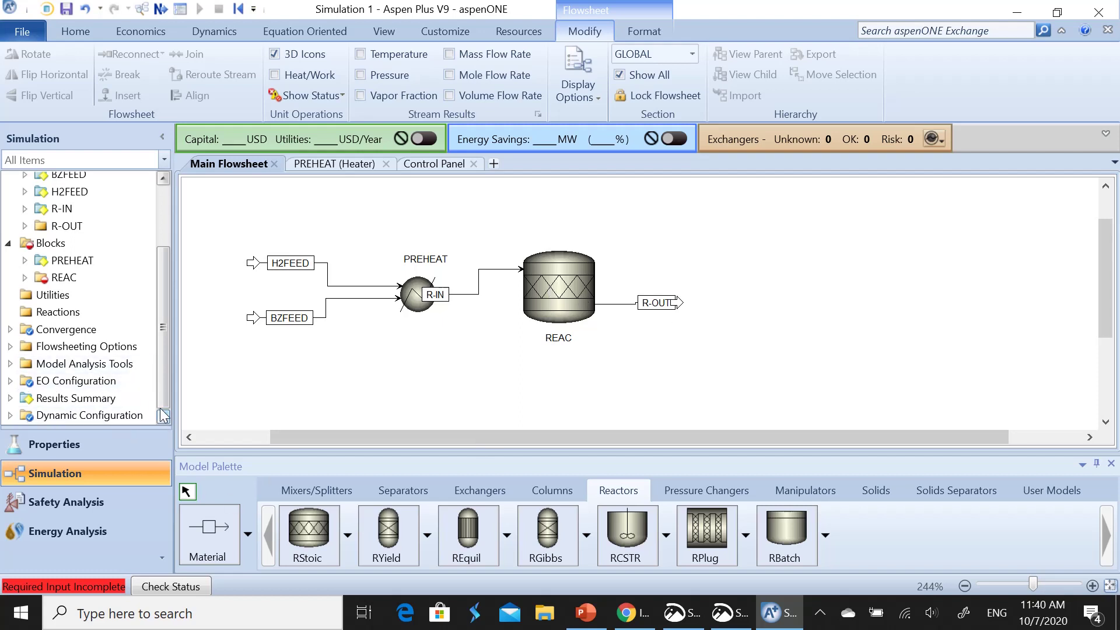
double_click(61, 316)
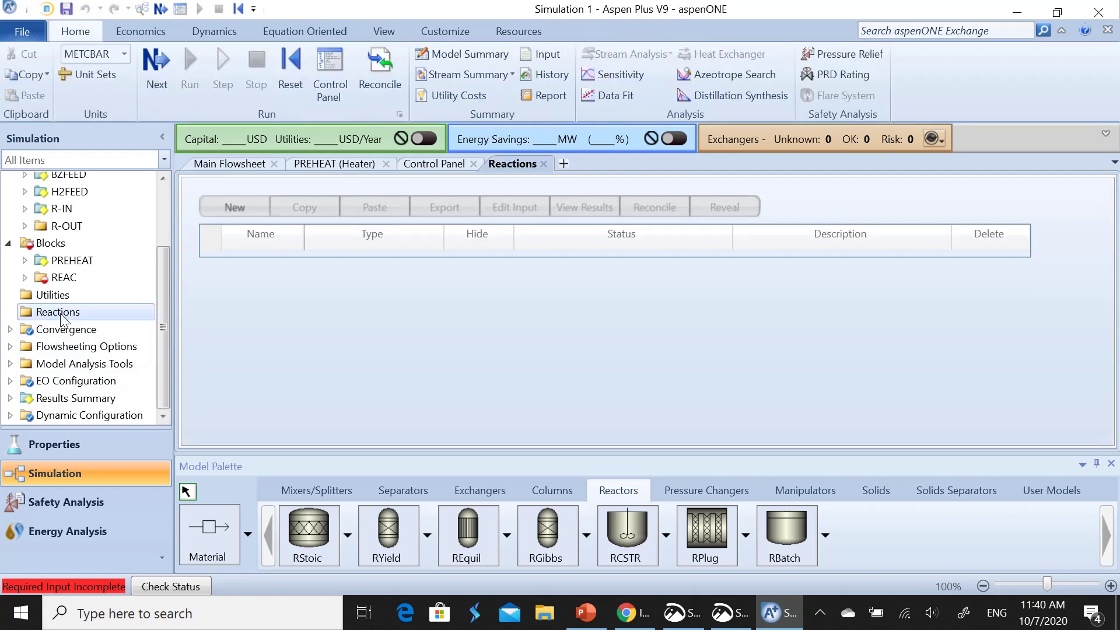
click(228, 207)
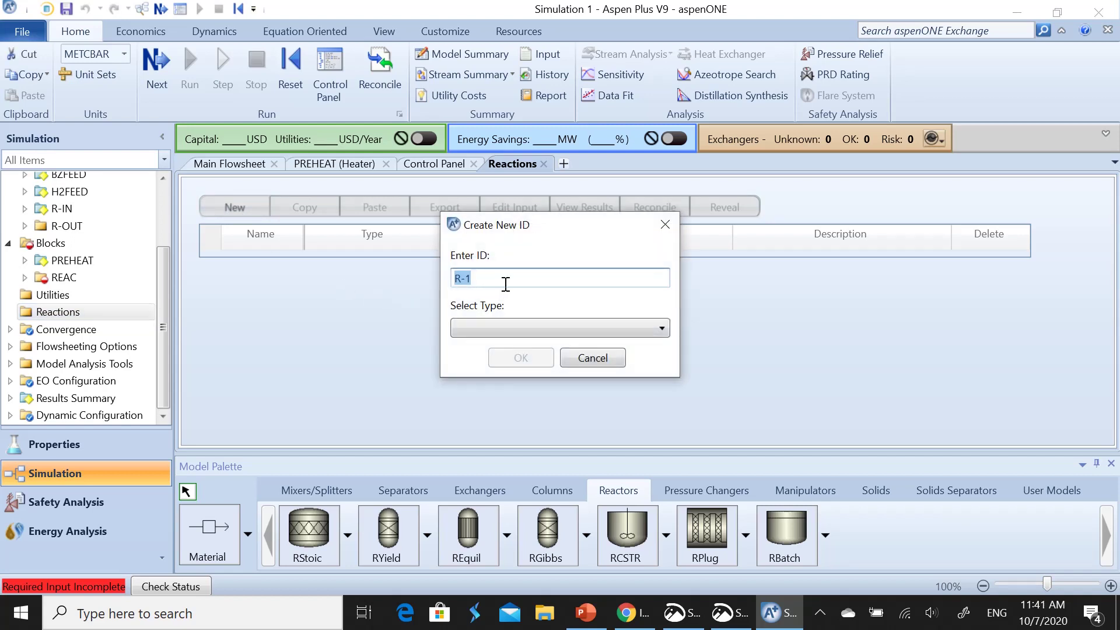
click(513, 329)
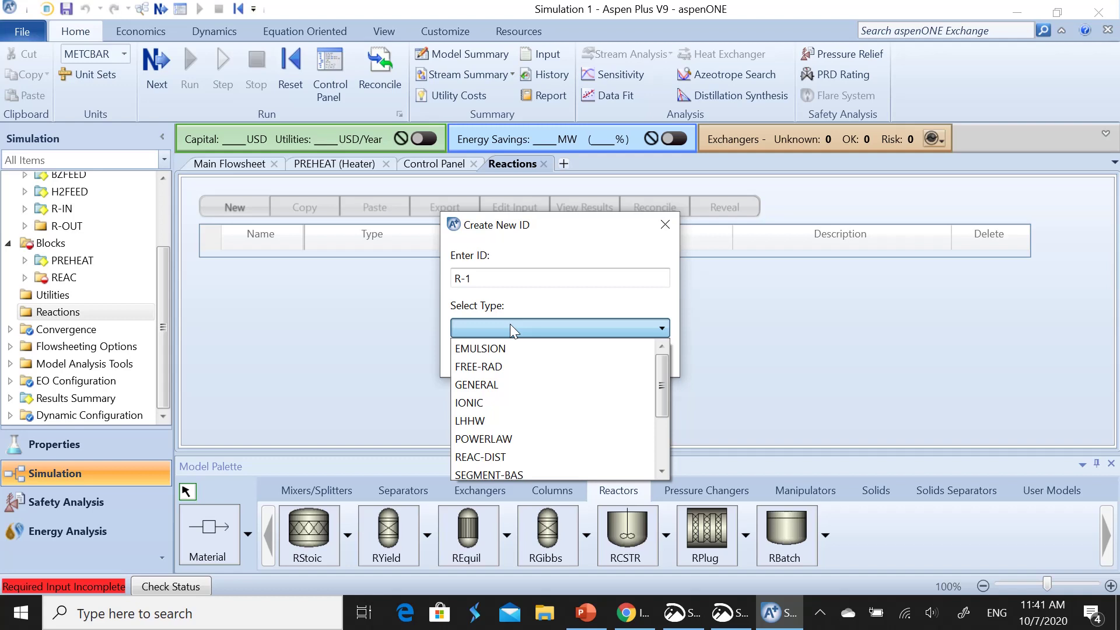
click(360, 315)
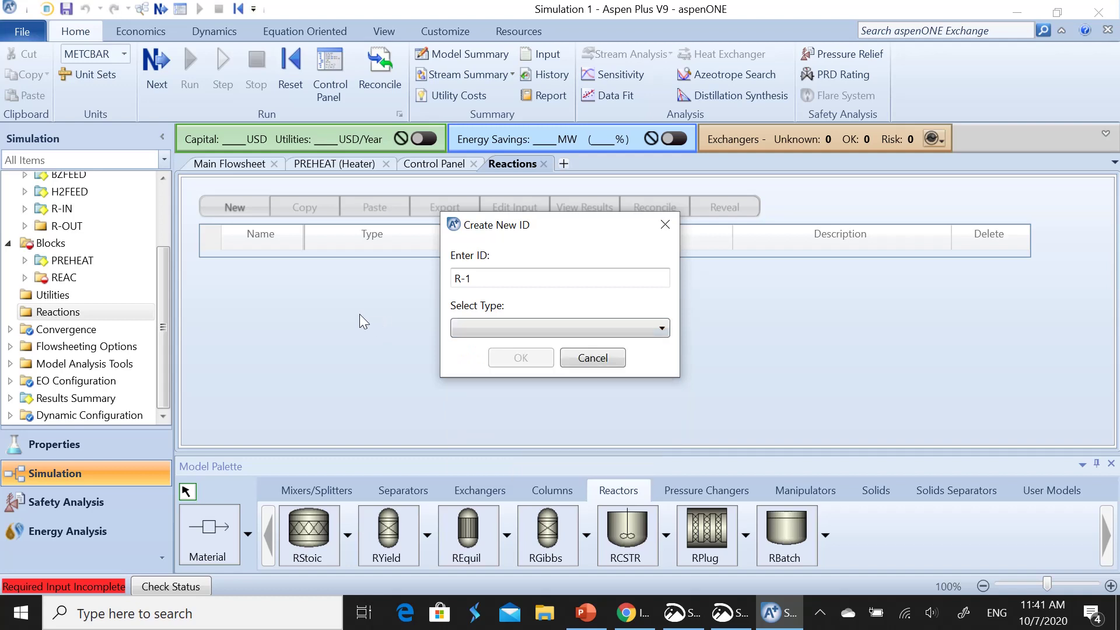
click(574, 367)
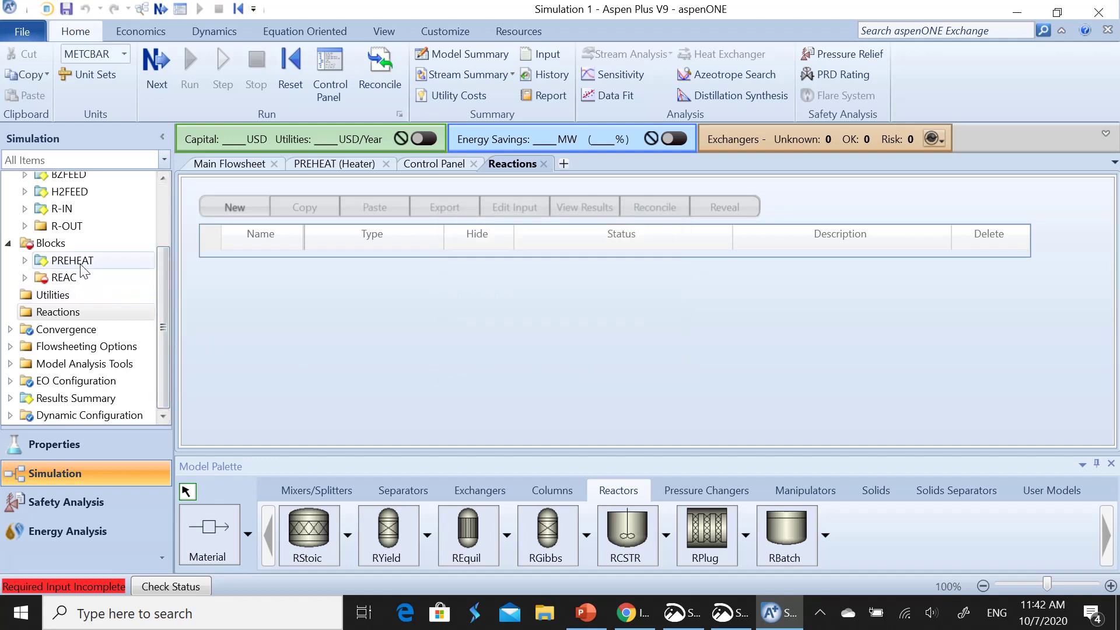
click(543, 164)
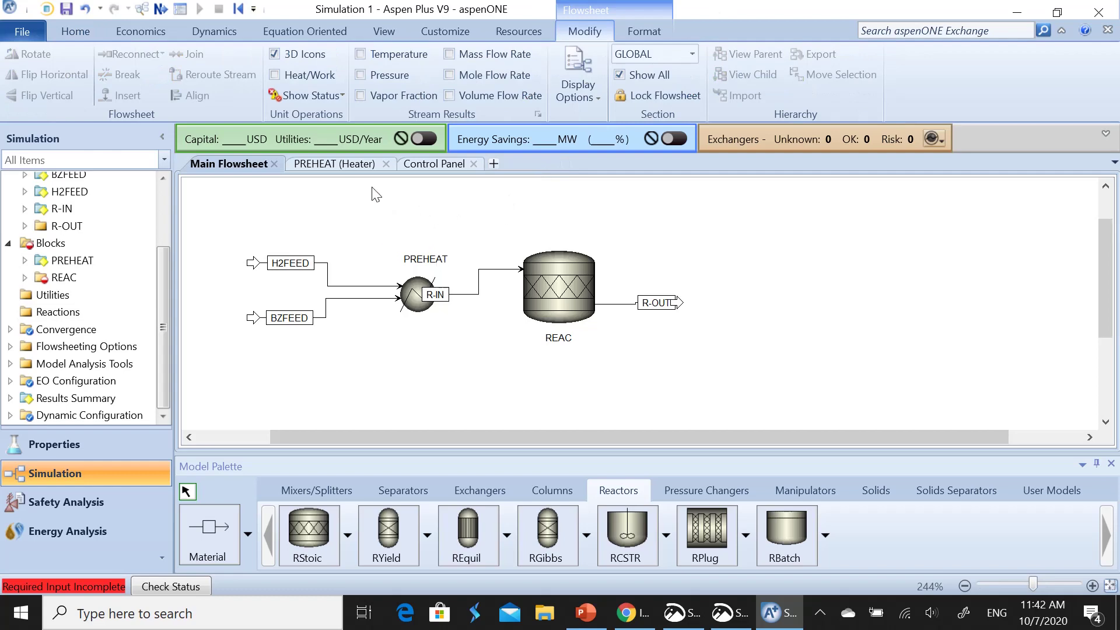
Check the reactor specifications on the process sheet and set the REAC reactor's temperature to 400 F
double_click(559, 284)
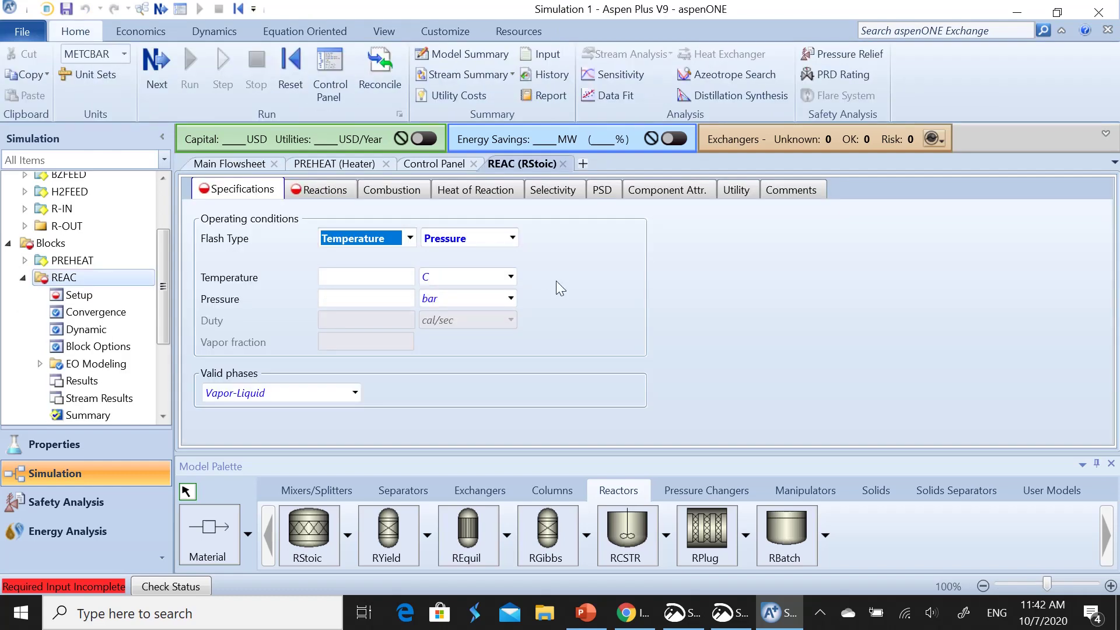
click(678, 614)
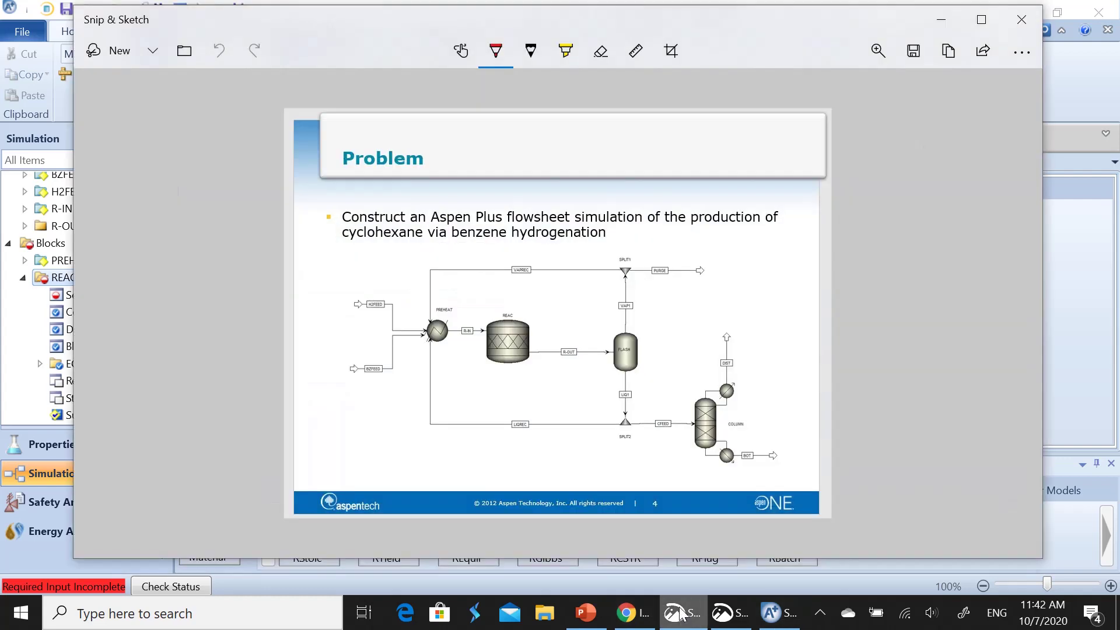
click(680, 614)
click(726, 615)
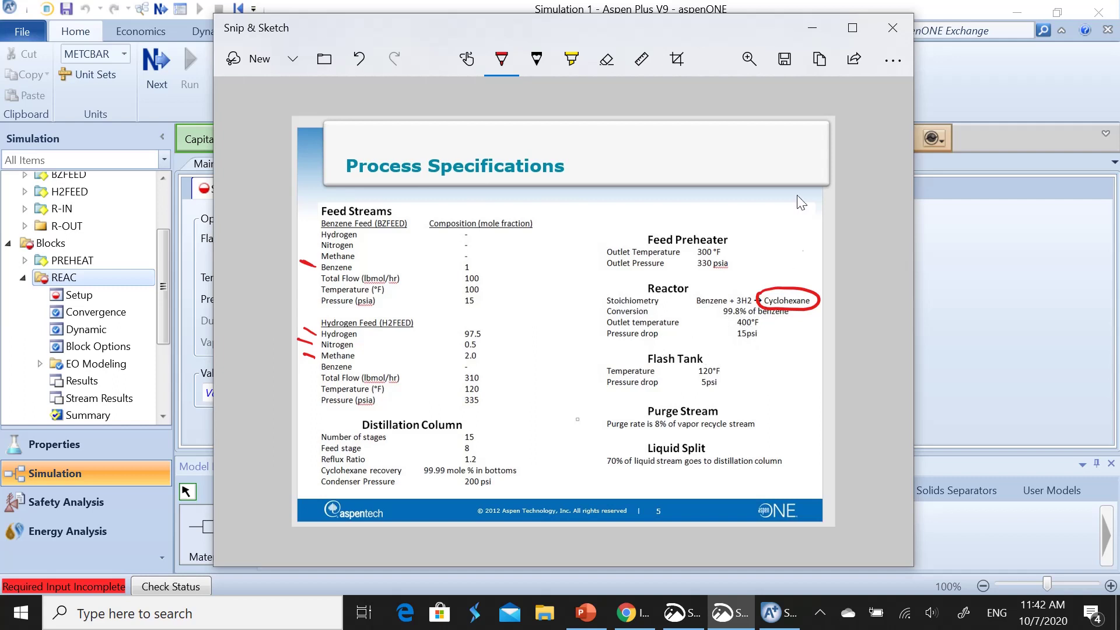
click(812, 34)
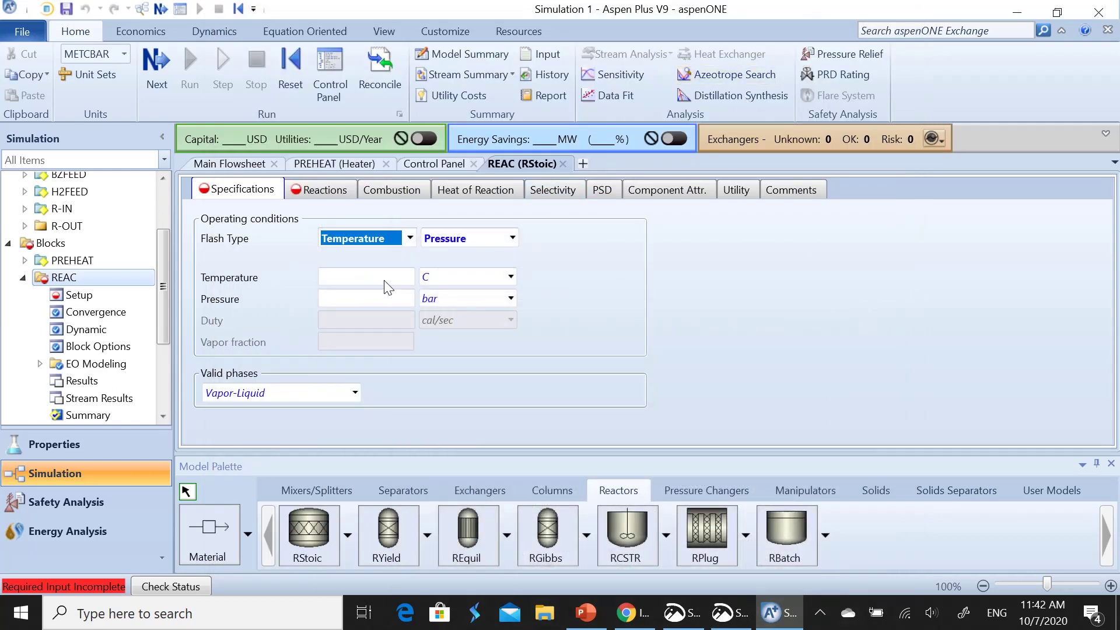
click(386, 281)
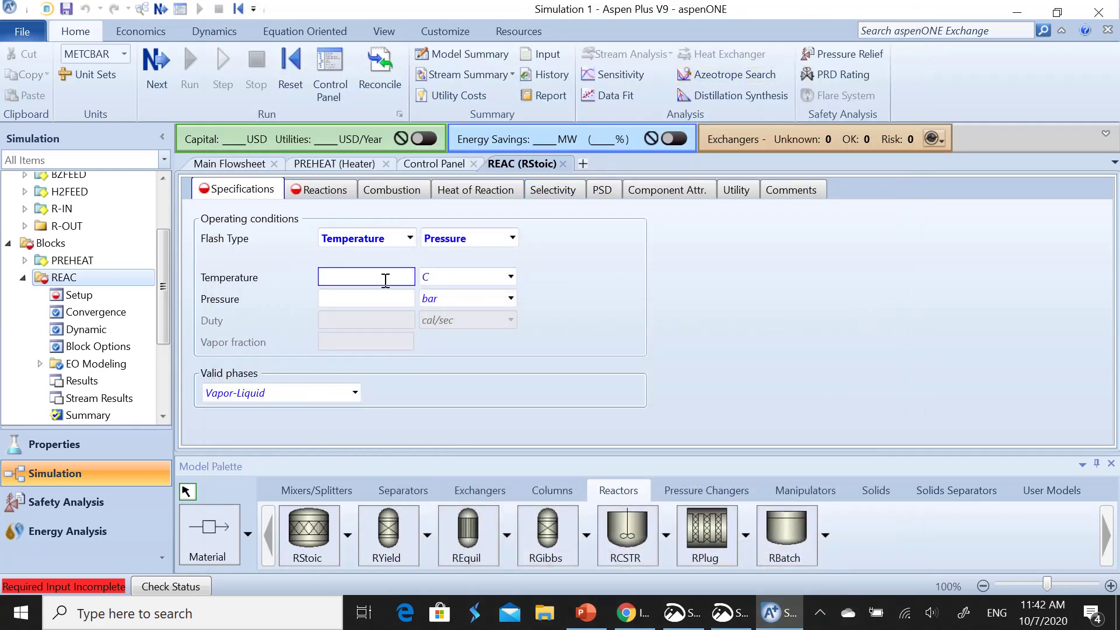
text(400)
click(432, 282)
text(F)
Set the REAC reactor's pressure specification to -15 psi
click(390, 302)
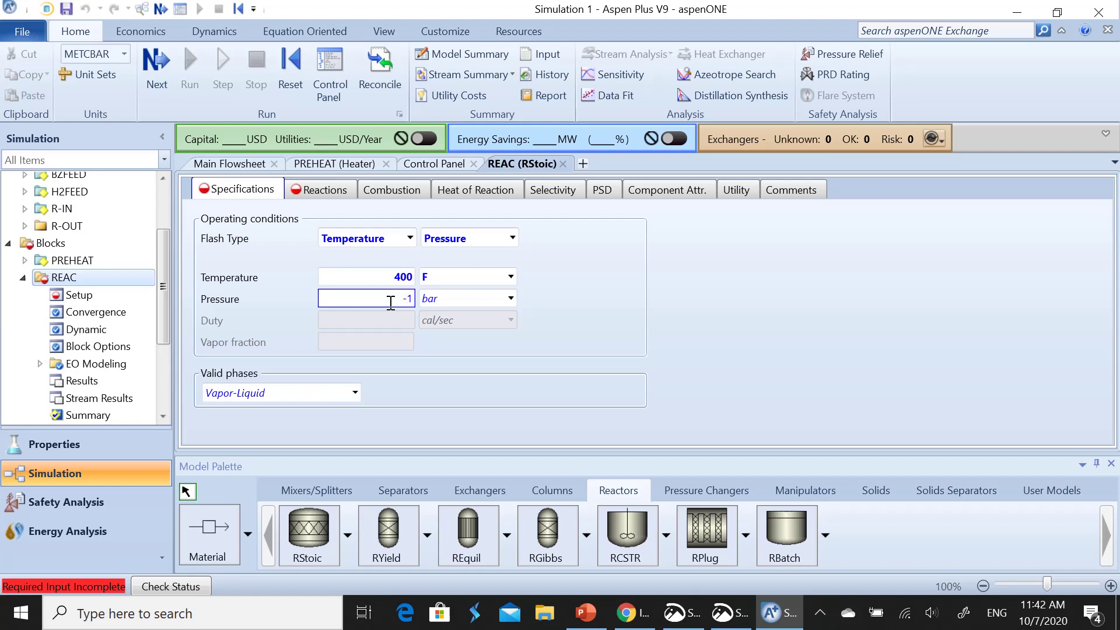
click(510, 298)
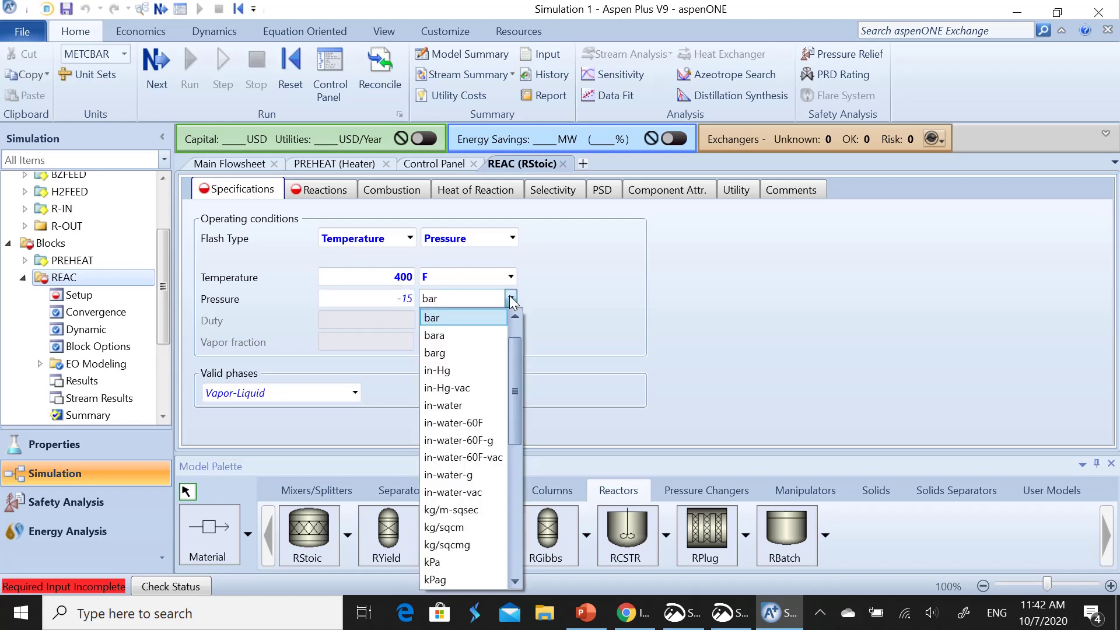
scroll(472, 461, down, 5)
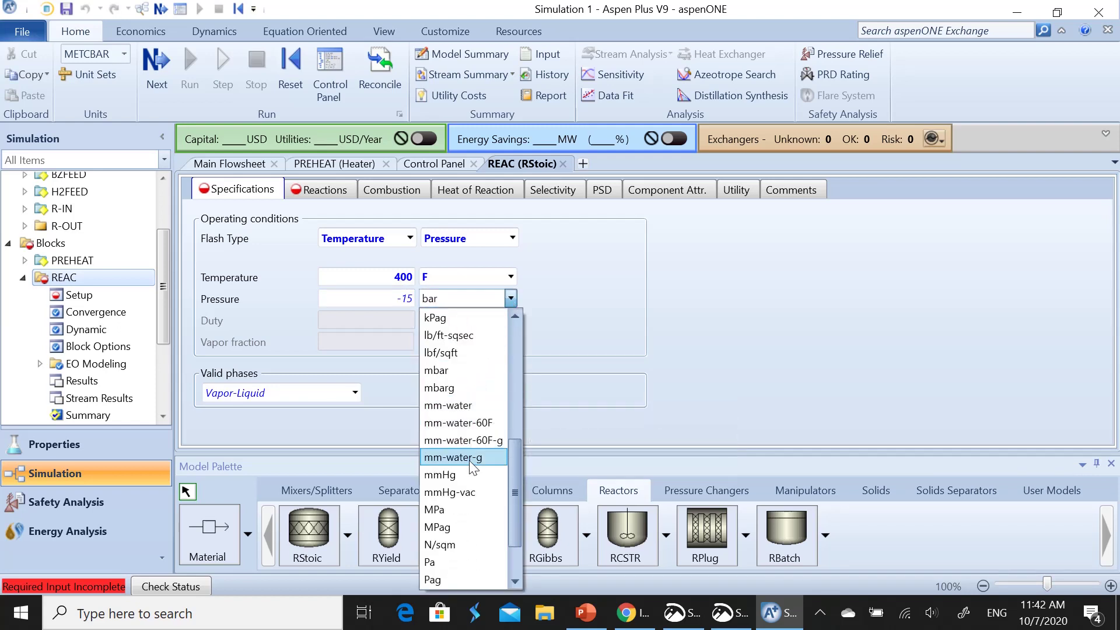
scroll(470, 470, down, 2)
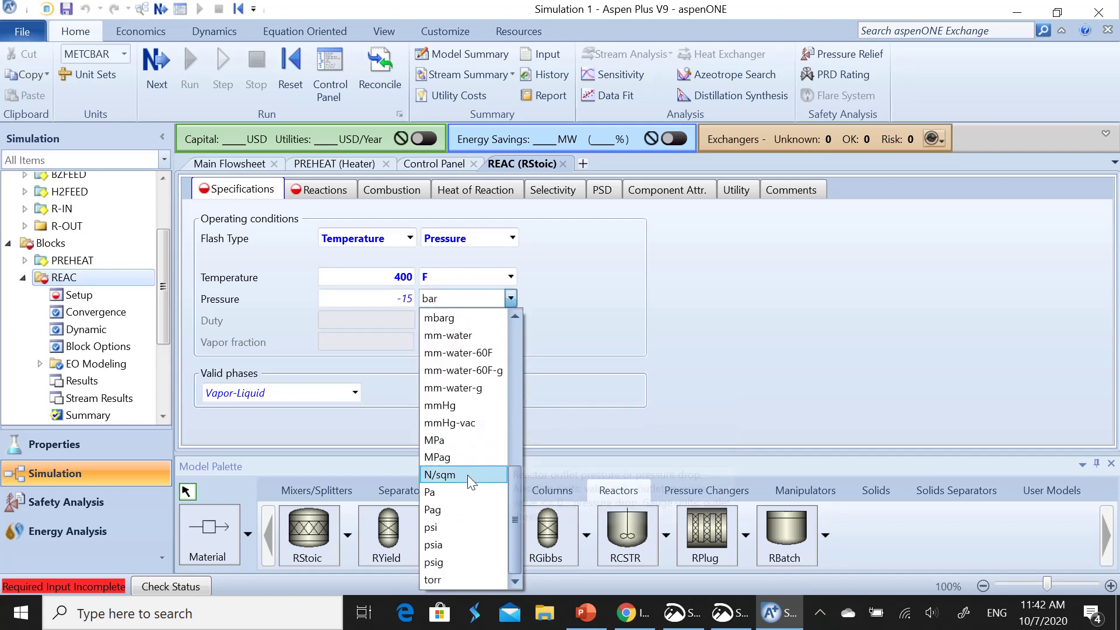
click(457, 528)
click(668, 380)
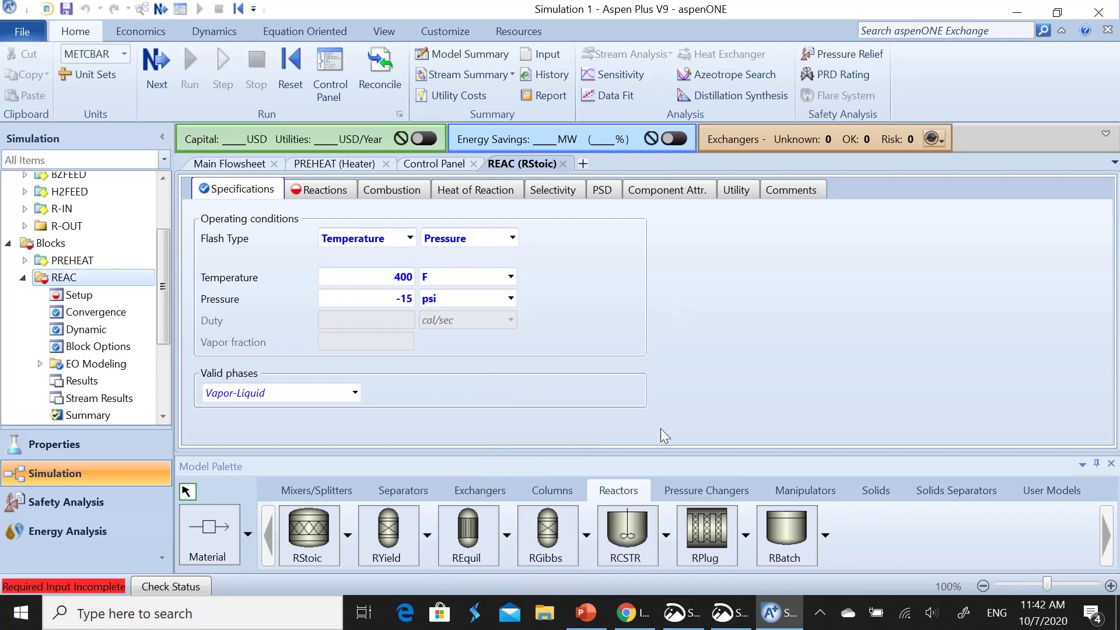
Check the reactor data on the process sheet and create a new REAC reaction with BENZENE and HYDROGEN as reactants
click(730, 613)
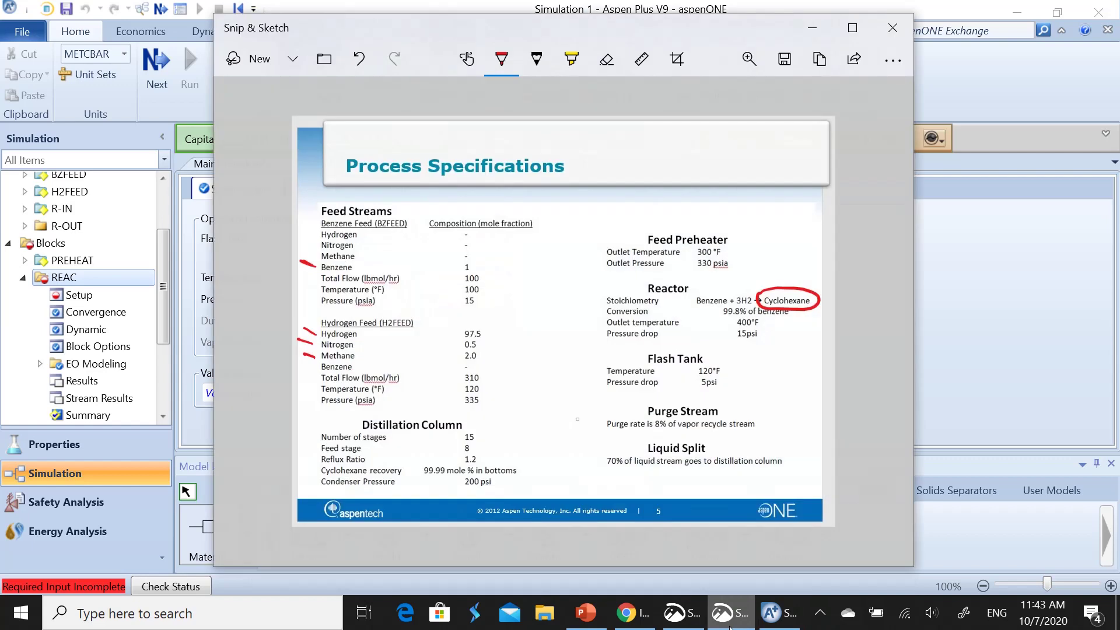
click(730, 618)
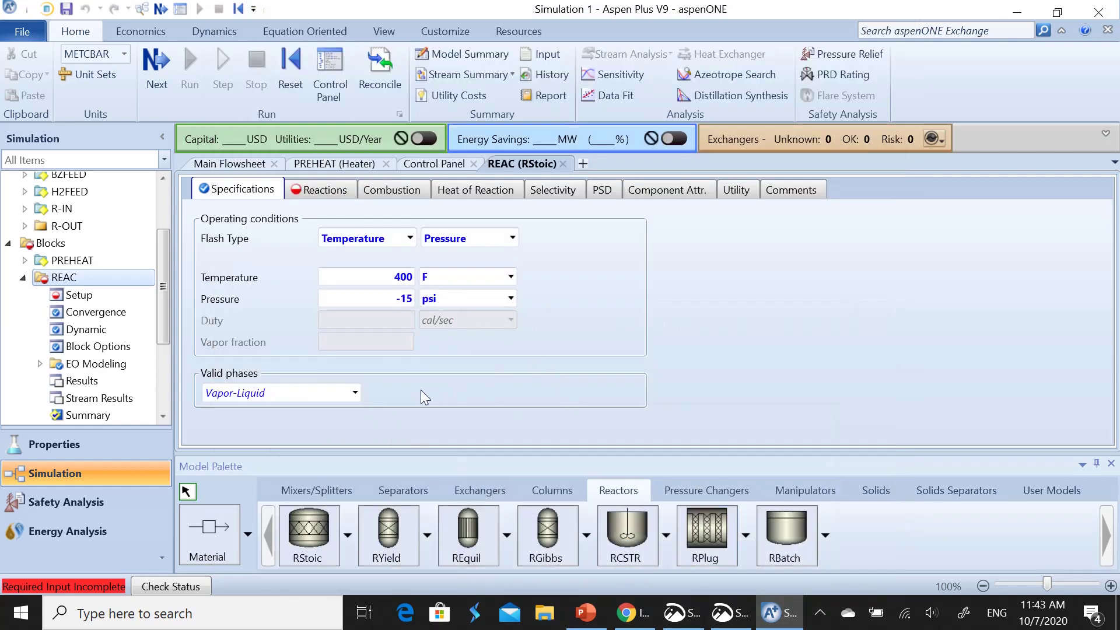
click(321, 190)
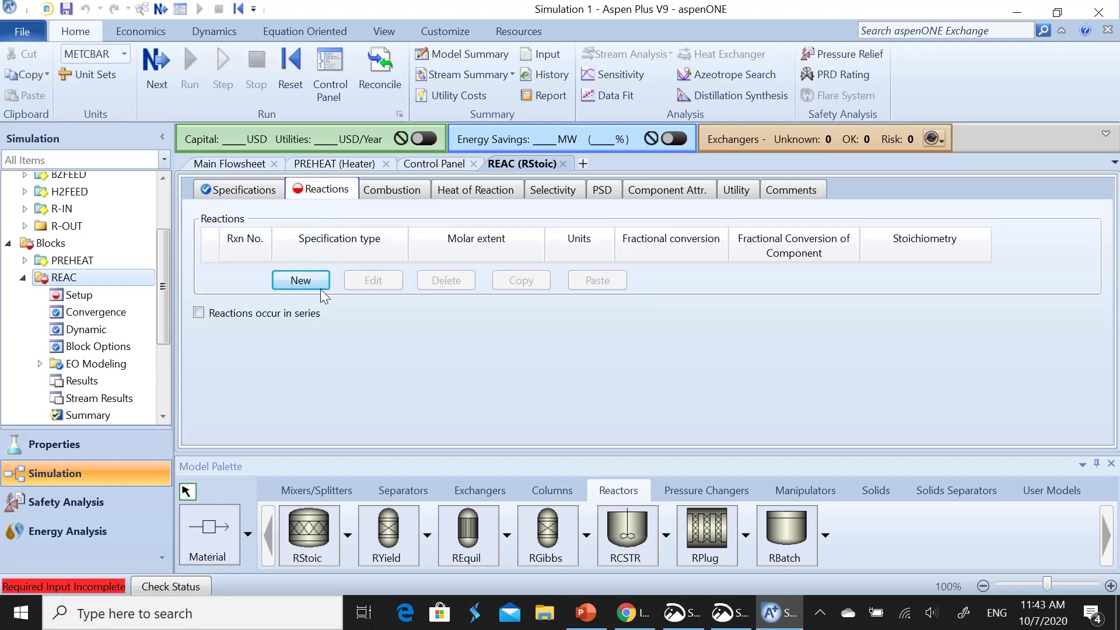
click(301, 280)
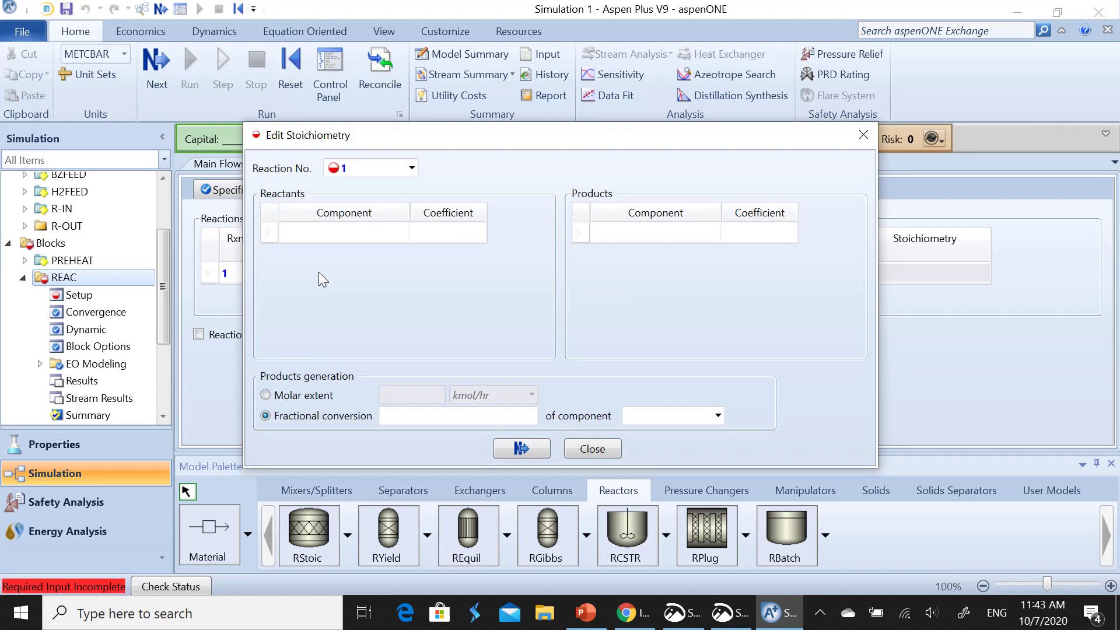
click(363, 238)
click(401, 233)
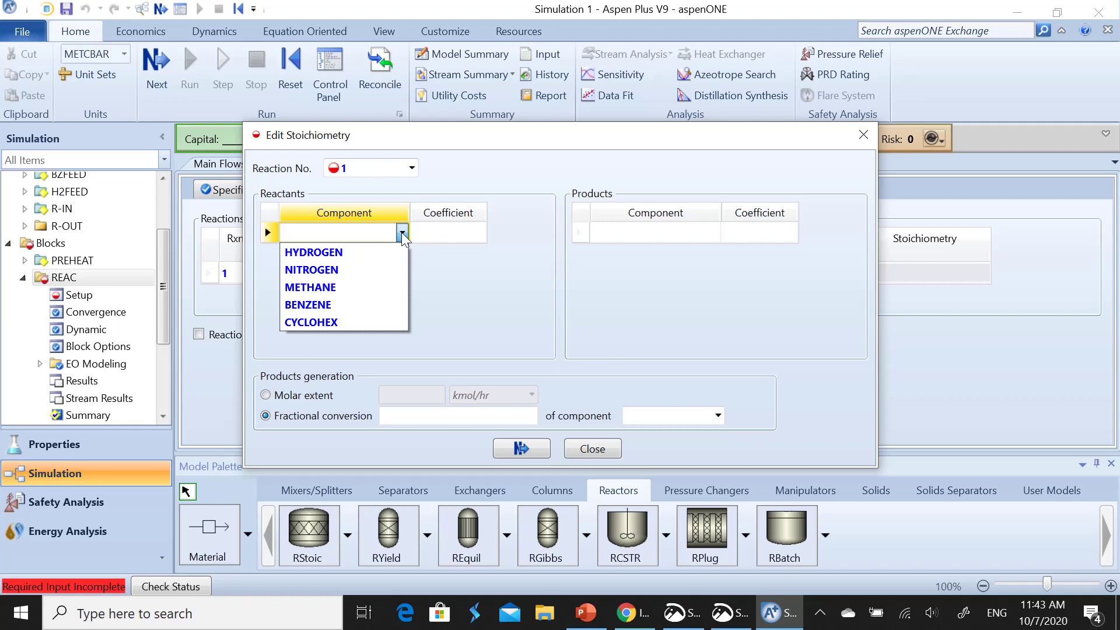
click(341, 302)
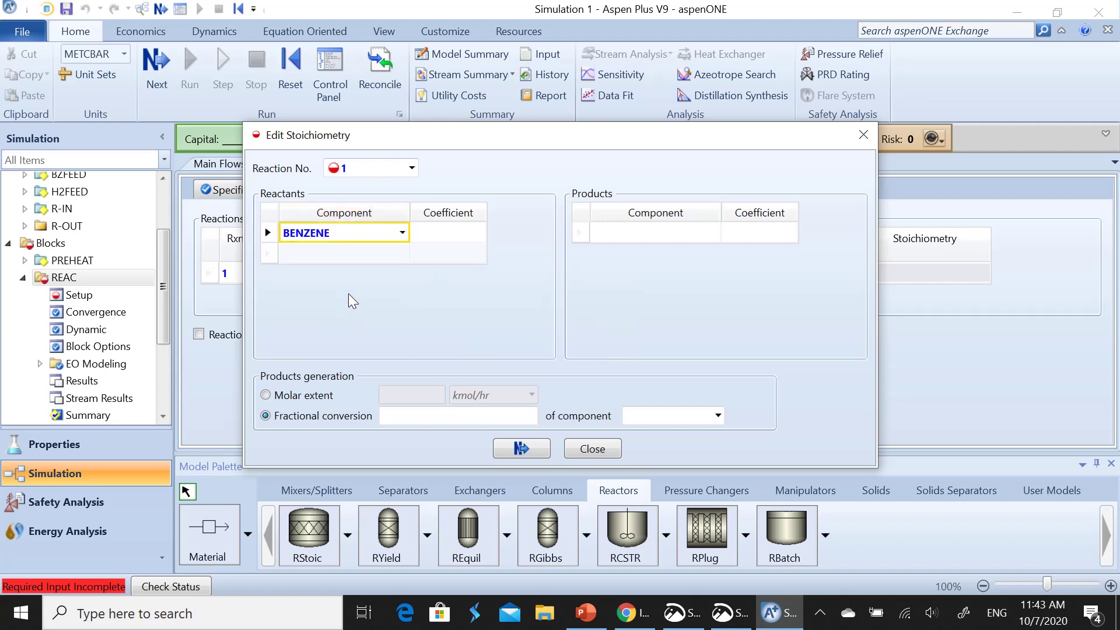
click(402, 252)
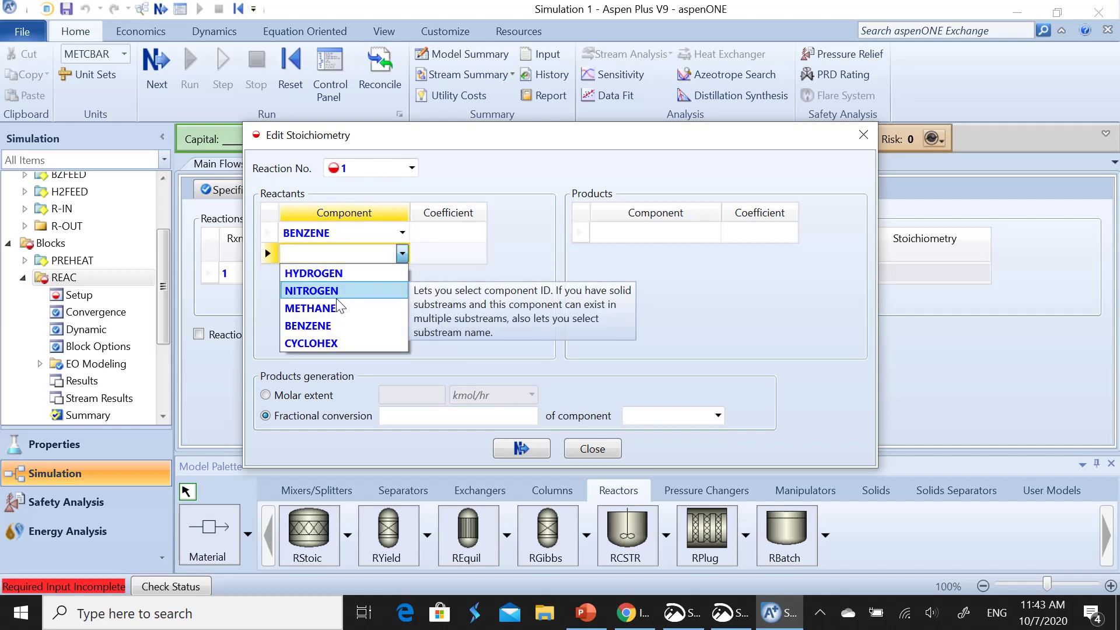
click(340, 275)
Set the reactant coefficients to -1 for BENZENE and -3 for HYDROGEN
click(451, 234)
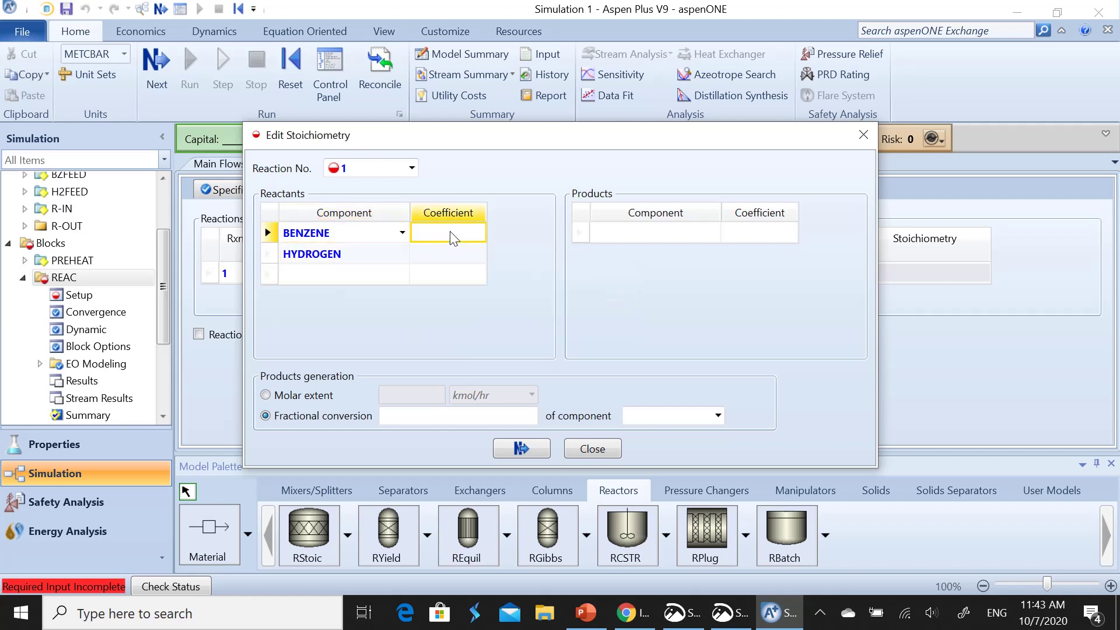
text(-1)
click(454, 258)
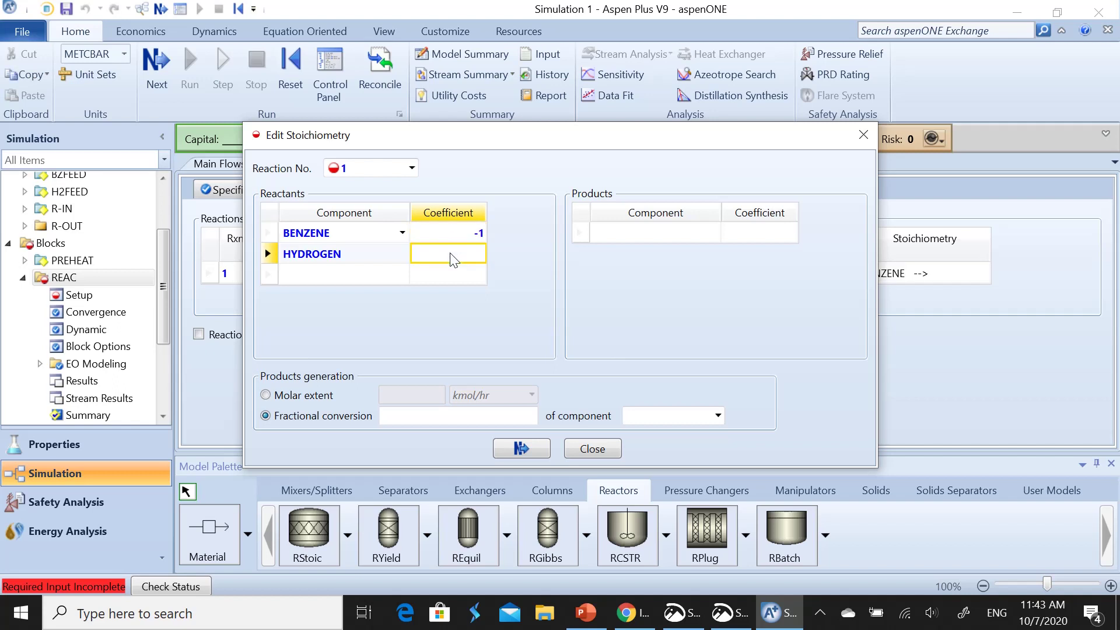
text(-3)
Add CYCLOHEX as the reaction's product with a coefficient of 1
click(713, 234)
click(621, 322)
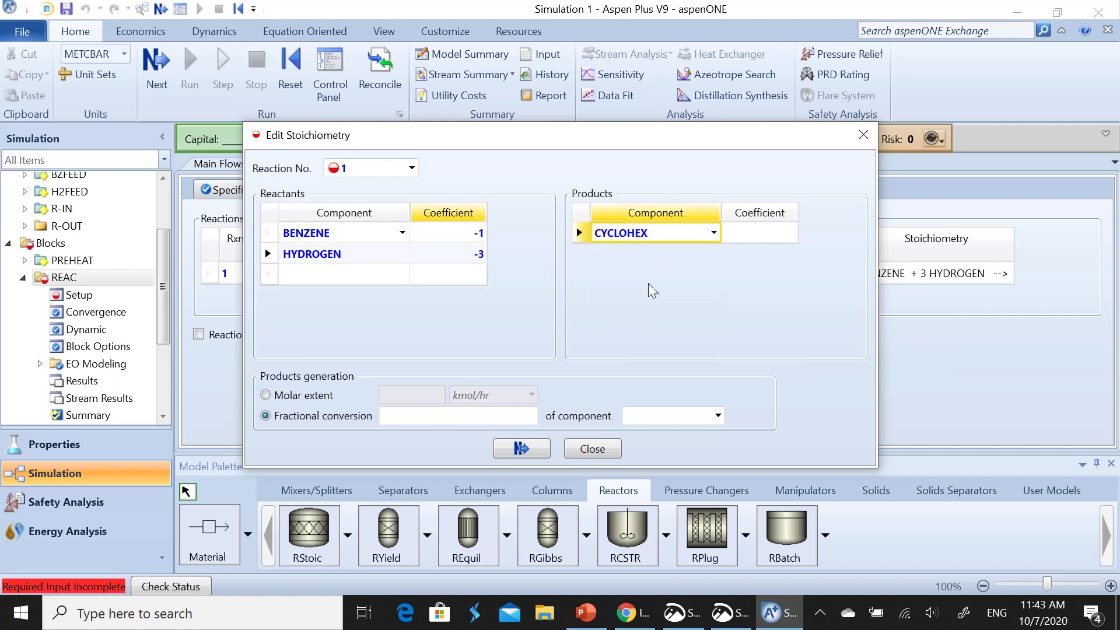
click(751, 236)
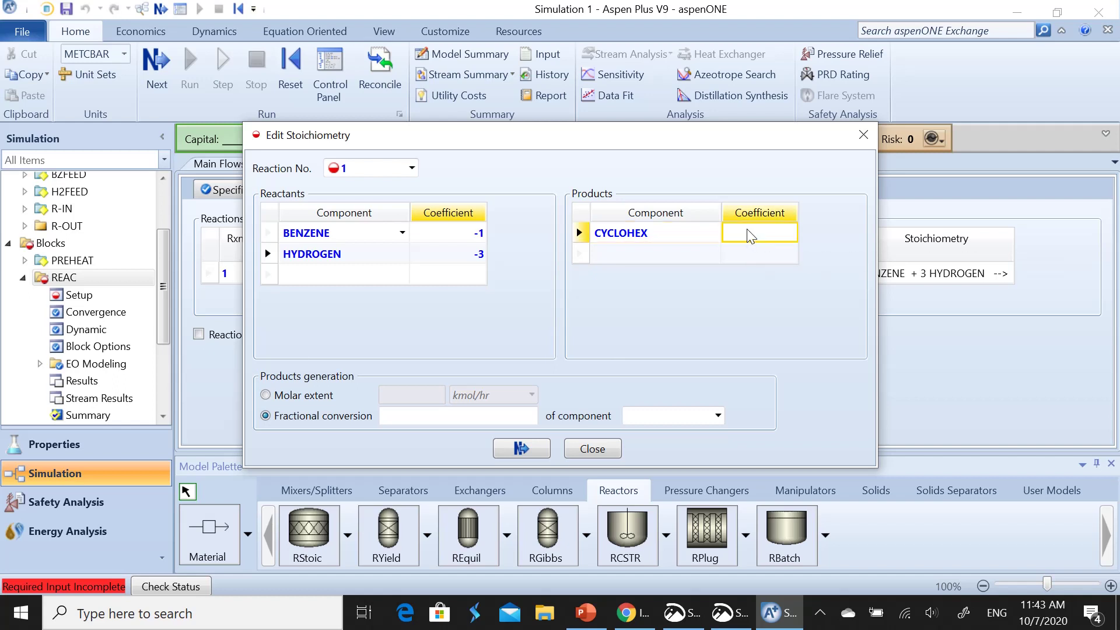
text(1)
click(711, 323)
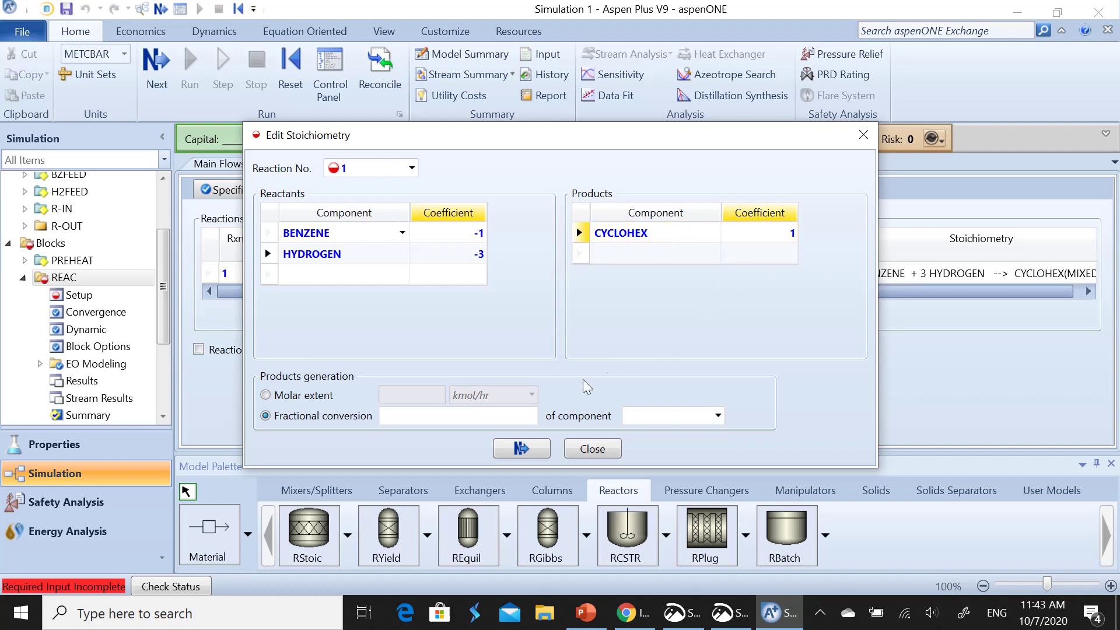
Specify a fractional conversion of 0.998 based on BENZENE and finish the reaction definition
click(483, 420)
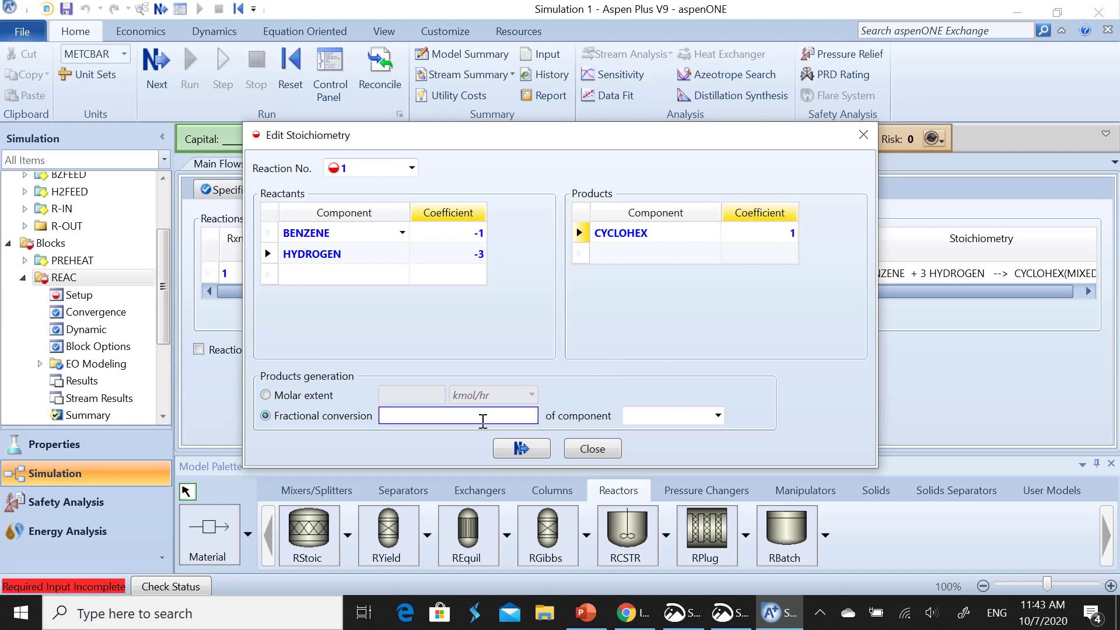
text(0.998)
click(718, 416)
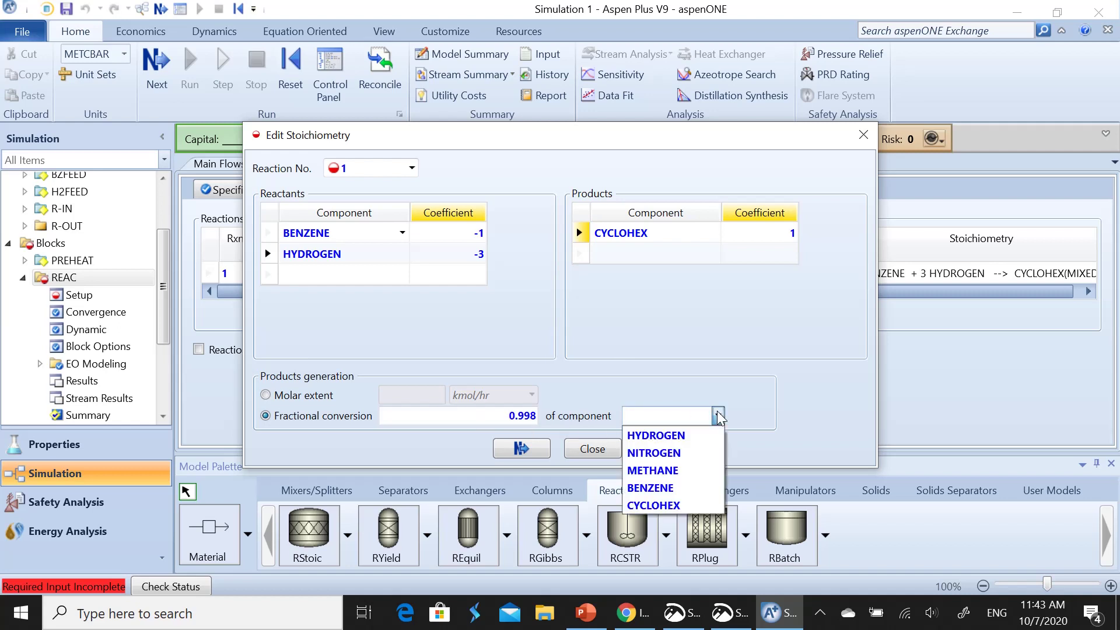
click(657, 487)
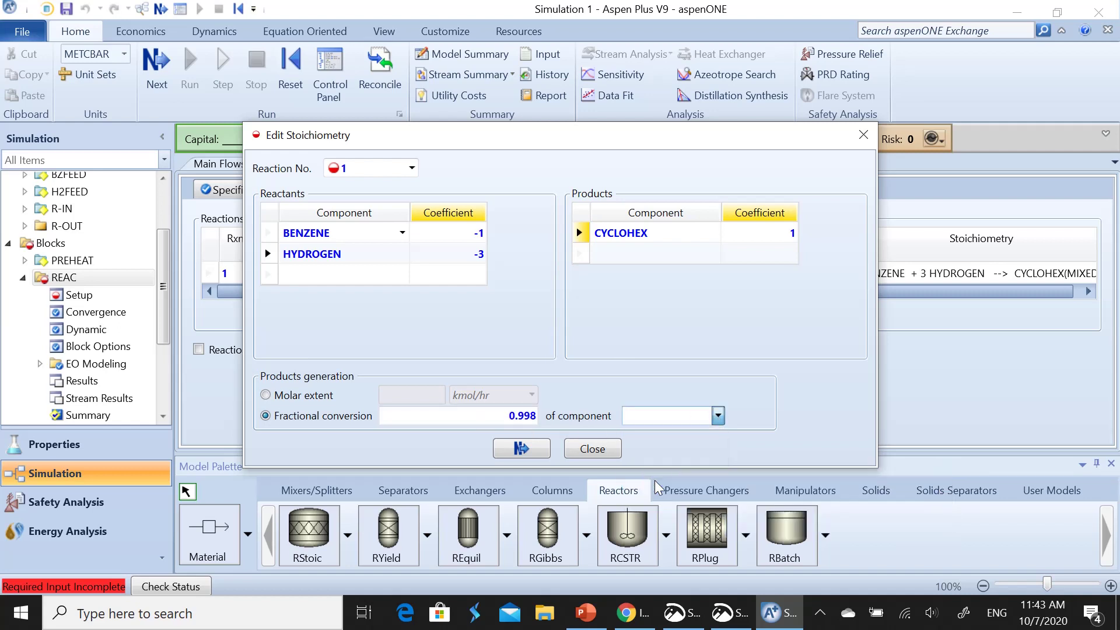
click(523, 448)
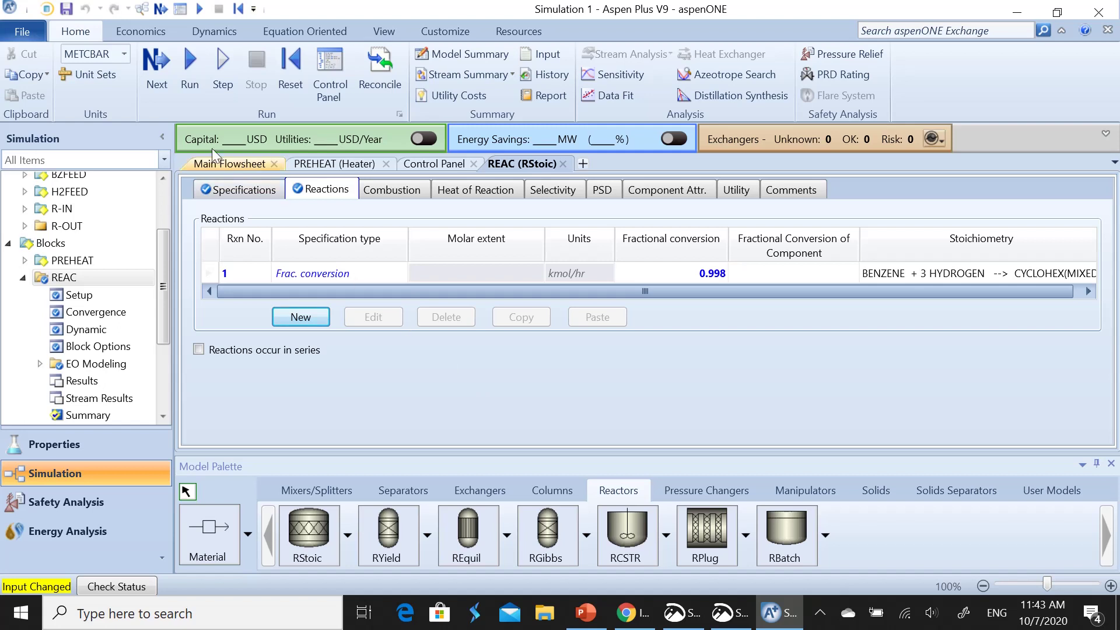
Run the simulation with the completed reactor inputs and check the run messages for errors or warnings
click(156, 74)
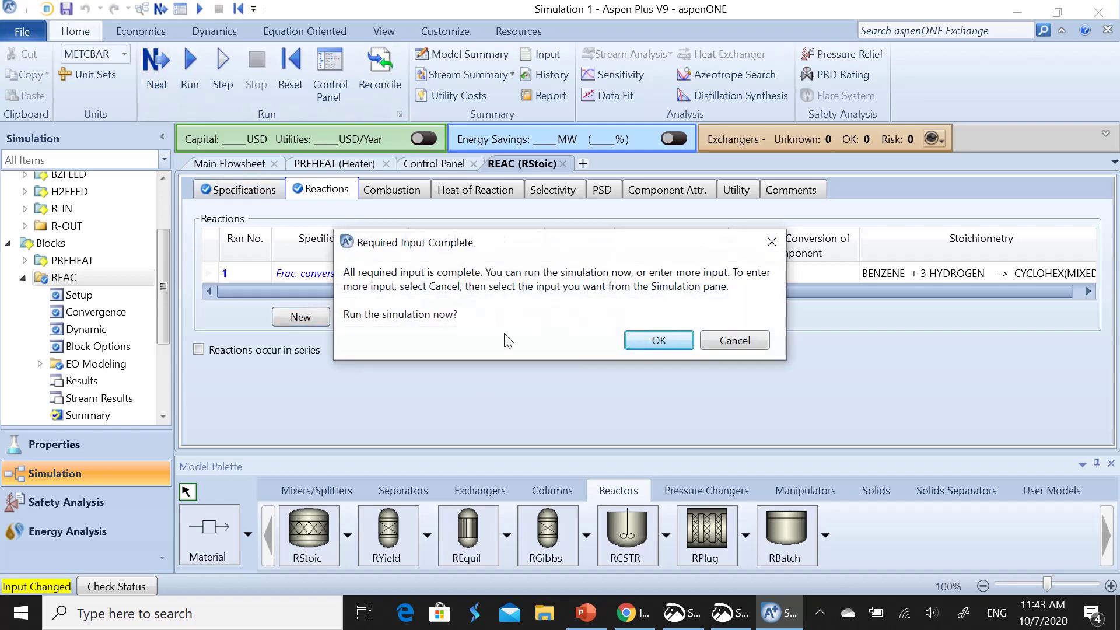
click(647, 346)
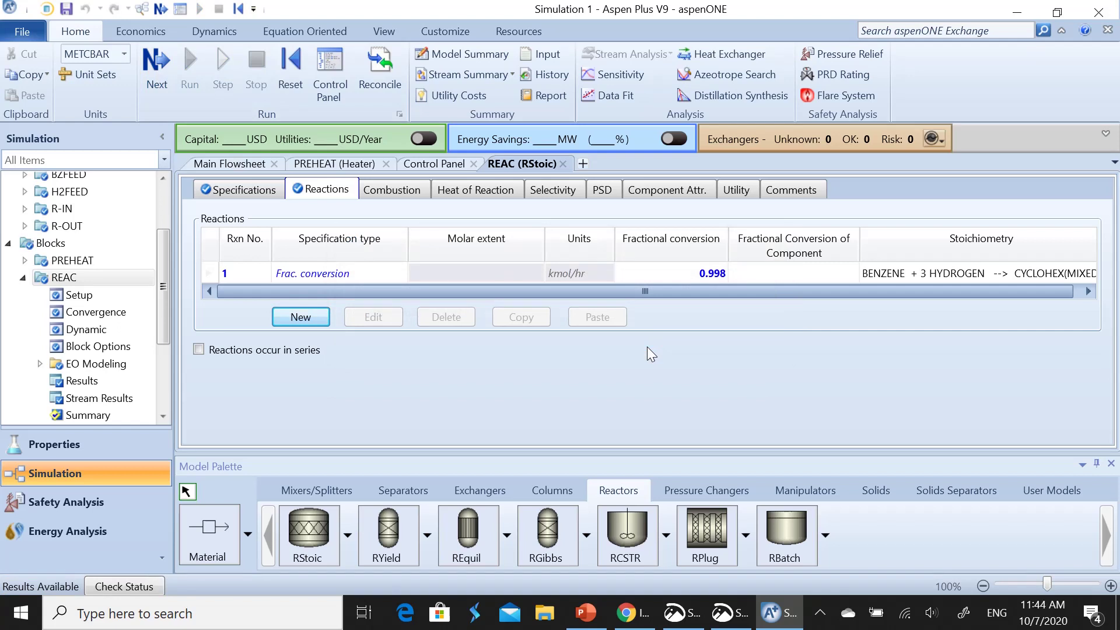
click(422, 164)
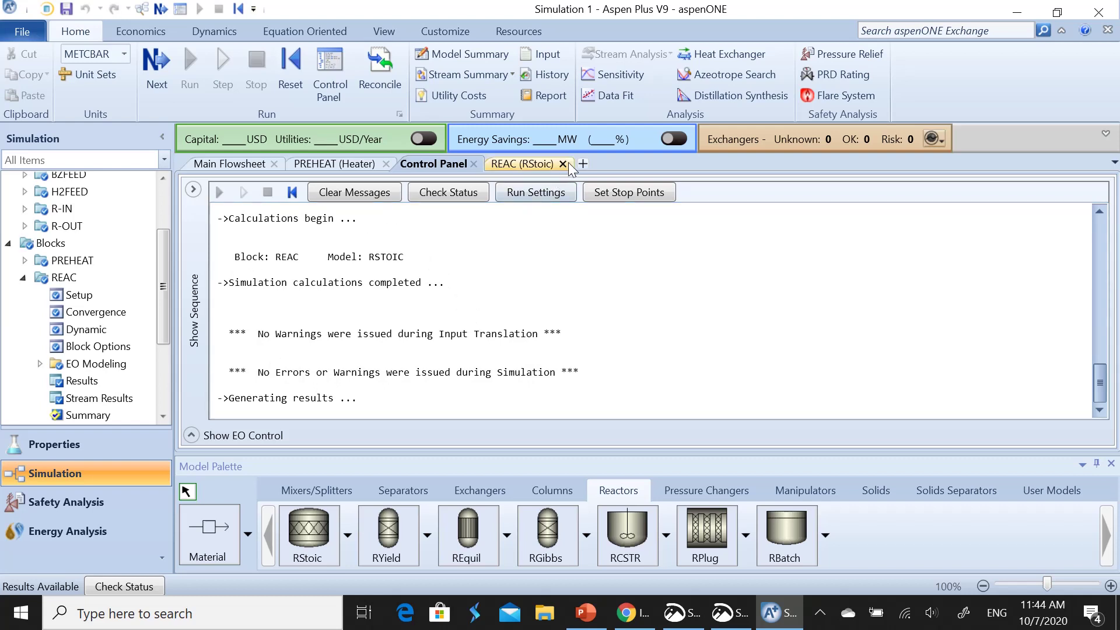
Examine REAC's stream results, comparing the hydrogen, benzene and cyclohexane mole flows between R-IN and R-OUT
click(539, 166)
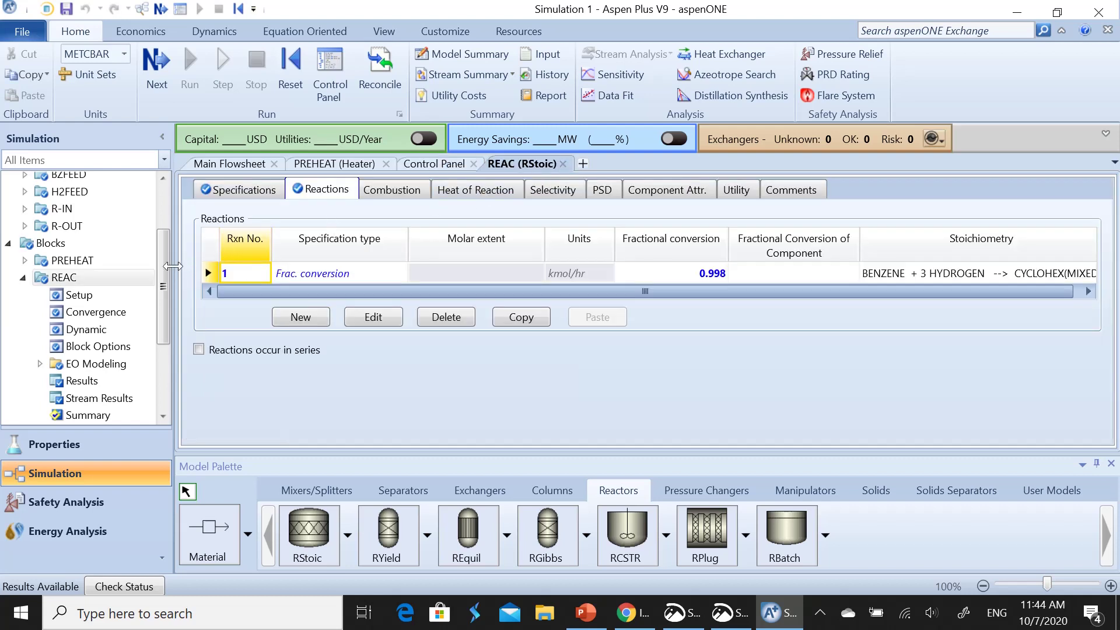
drag(172, 266, 169, 323)
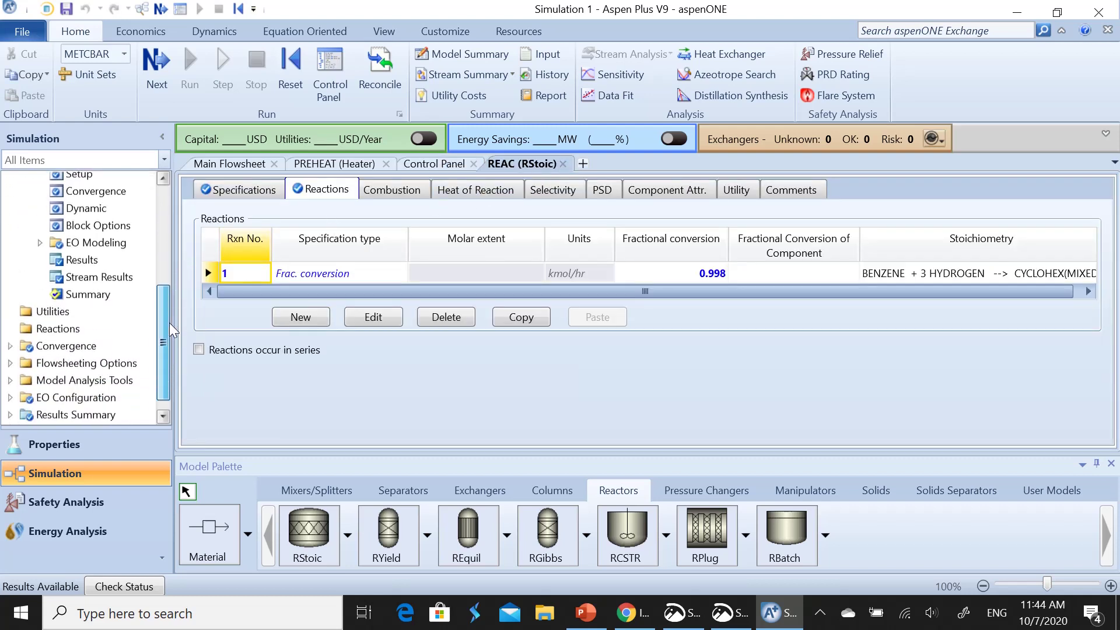
click(90, 281)
scroll(585, 306, down, 4)
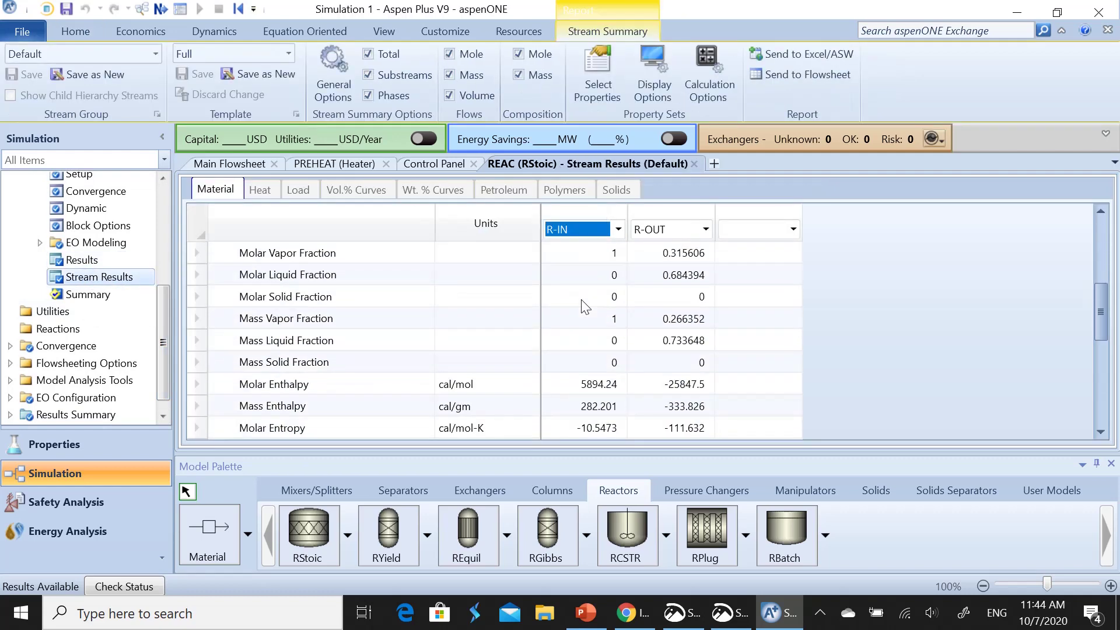
scroll(585, 306, down, 5)
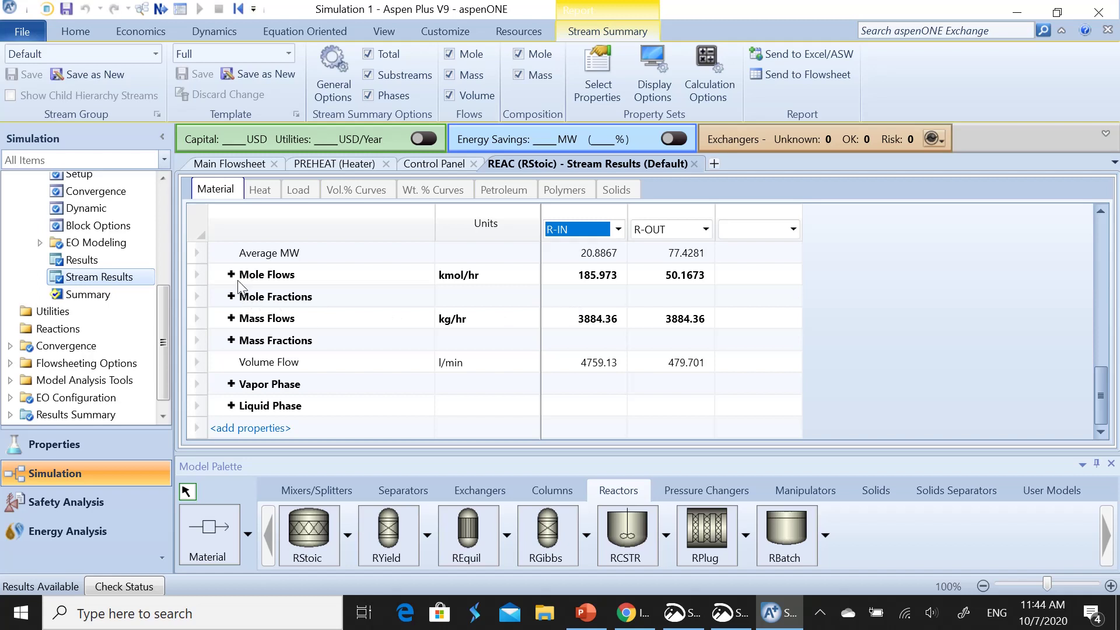
click(231, 275)
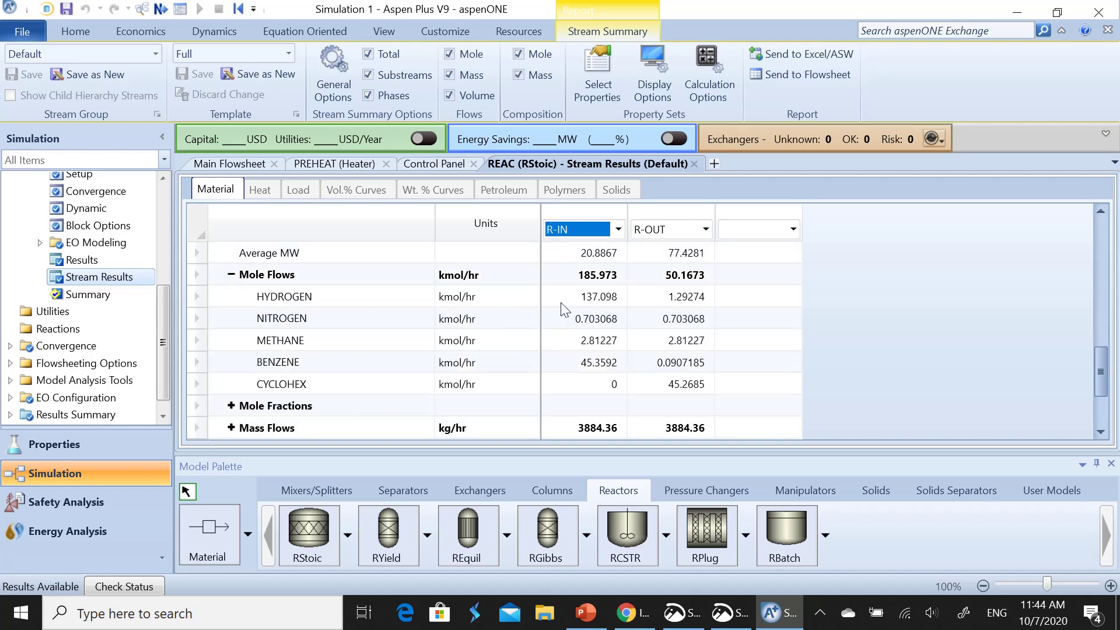
click(202, 296)
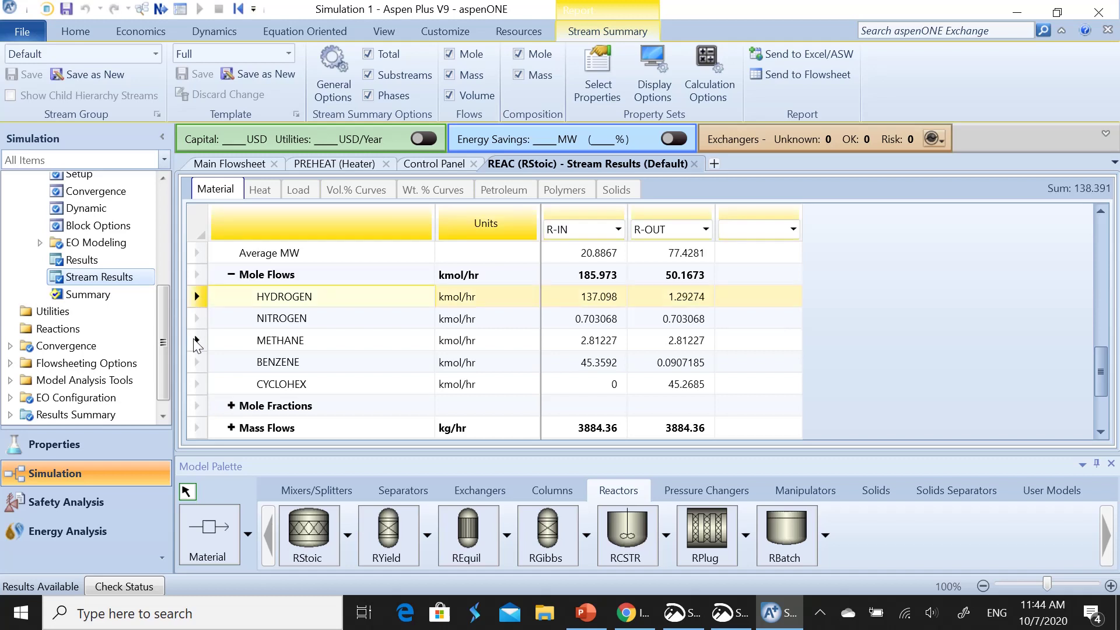
click(199, 363)
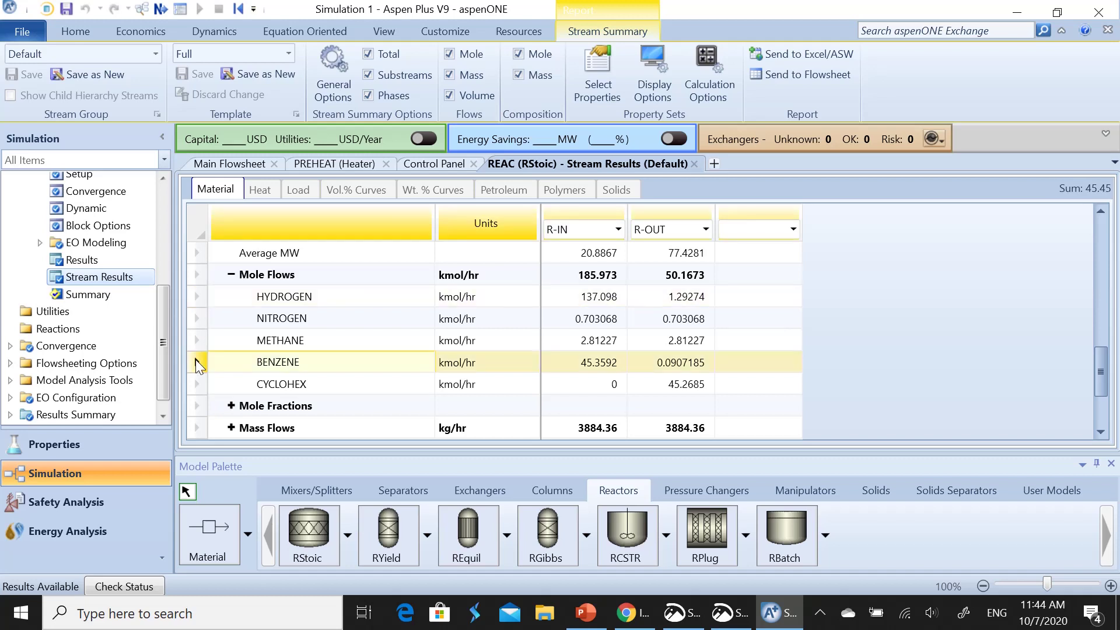
click(196, 384)
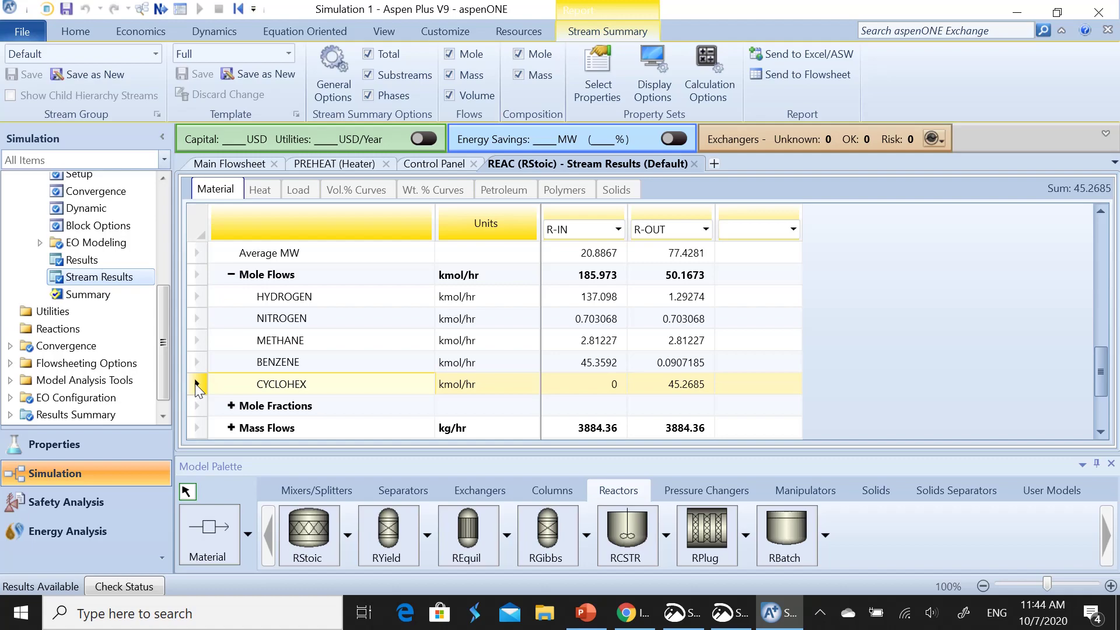
click(695, 164)
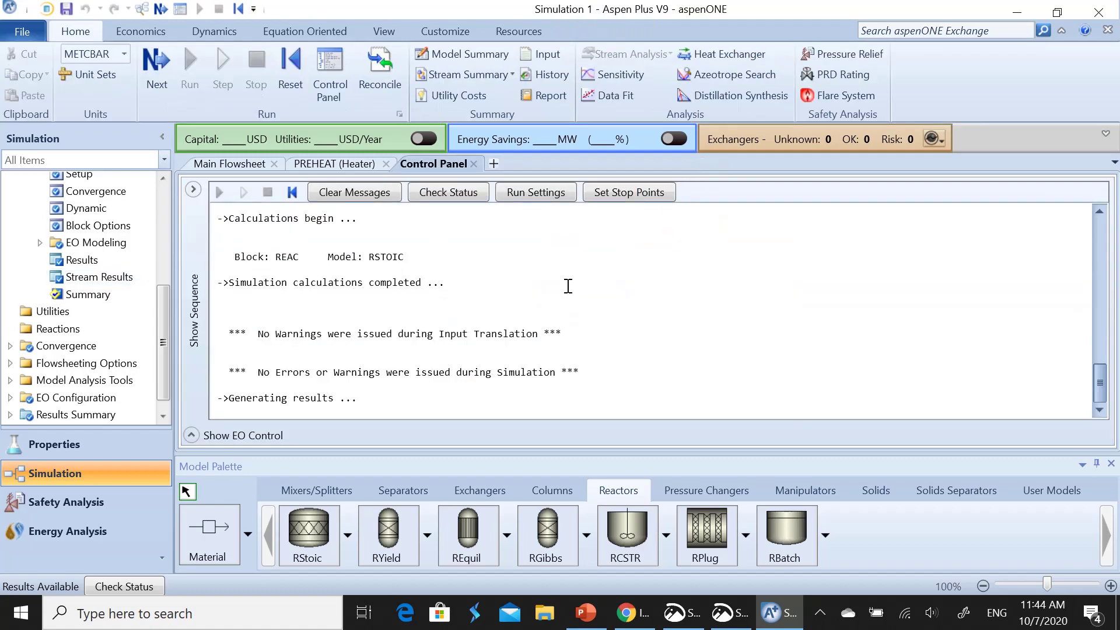
Consult the process specifications sheet and the problem's flowsheet diagram for the equipment downstream of the reactor
click(725, 613)
click(730, 614)
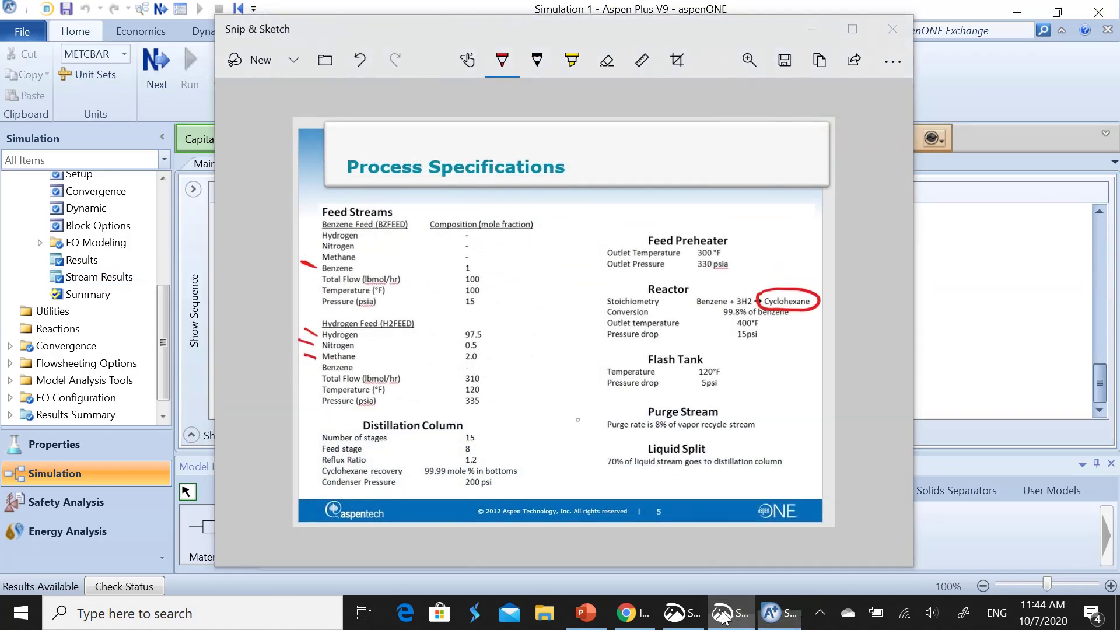
click(677, 612)
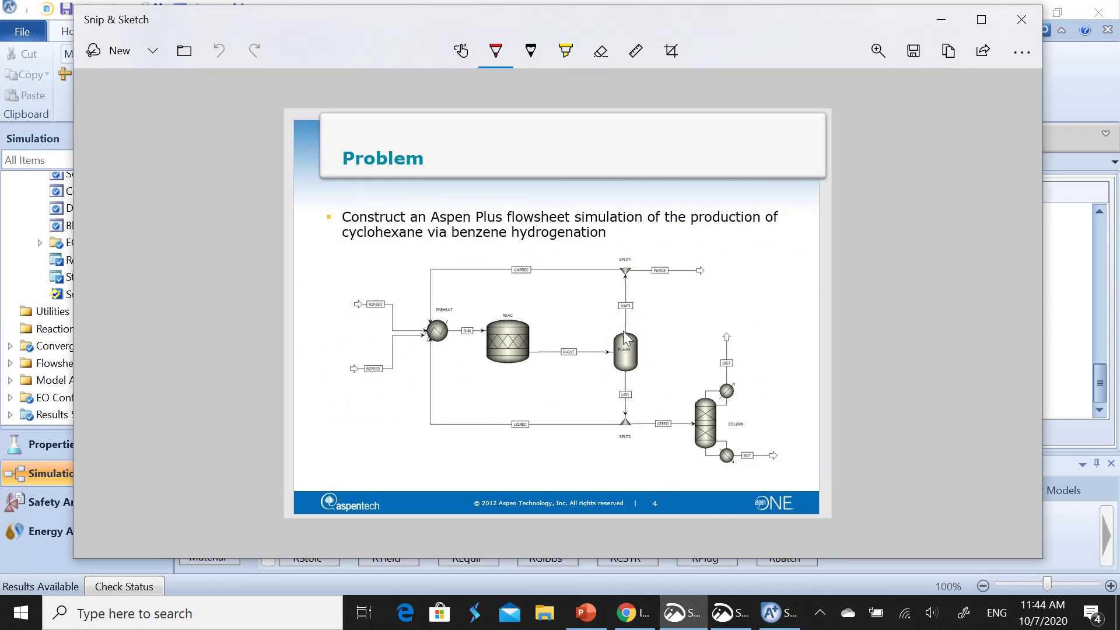
Return to the main flowsheet, shift the R-OUT label closer to REAC and place a Flash2 block just after the R-OUT stream
click(941, 21)
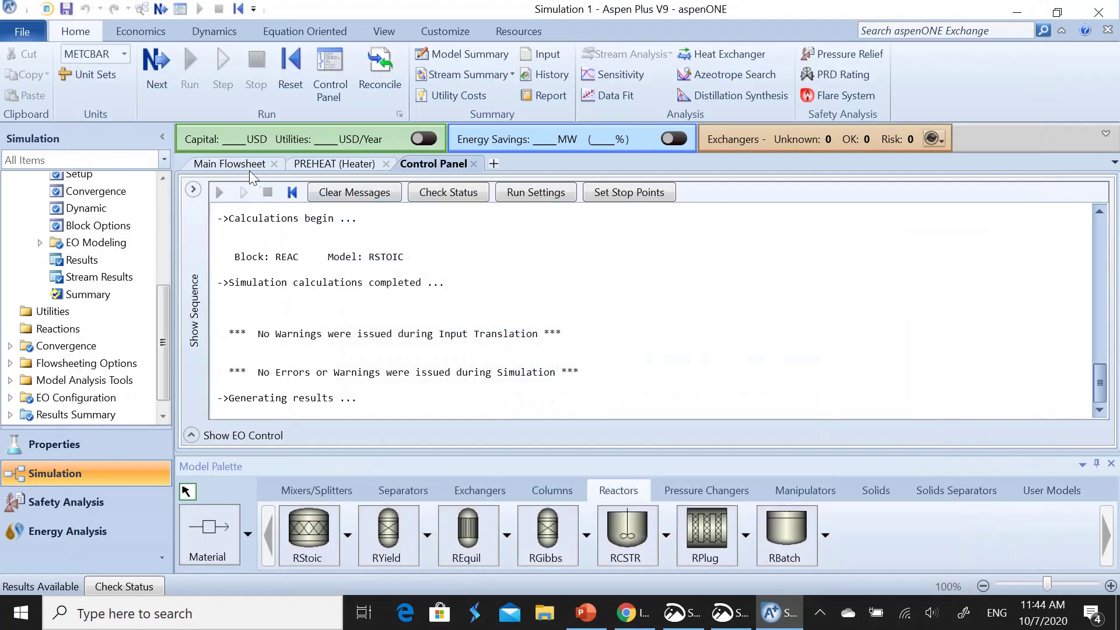
click(244, 164)
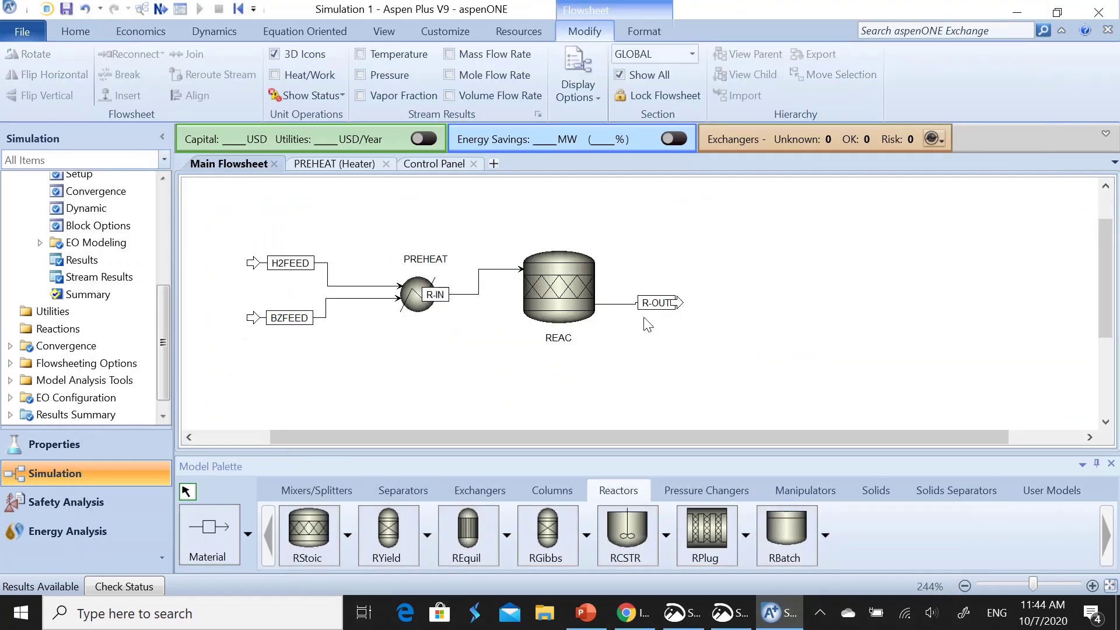
drag(654, 303, 638, 302)
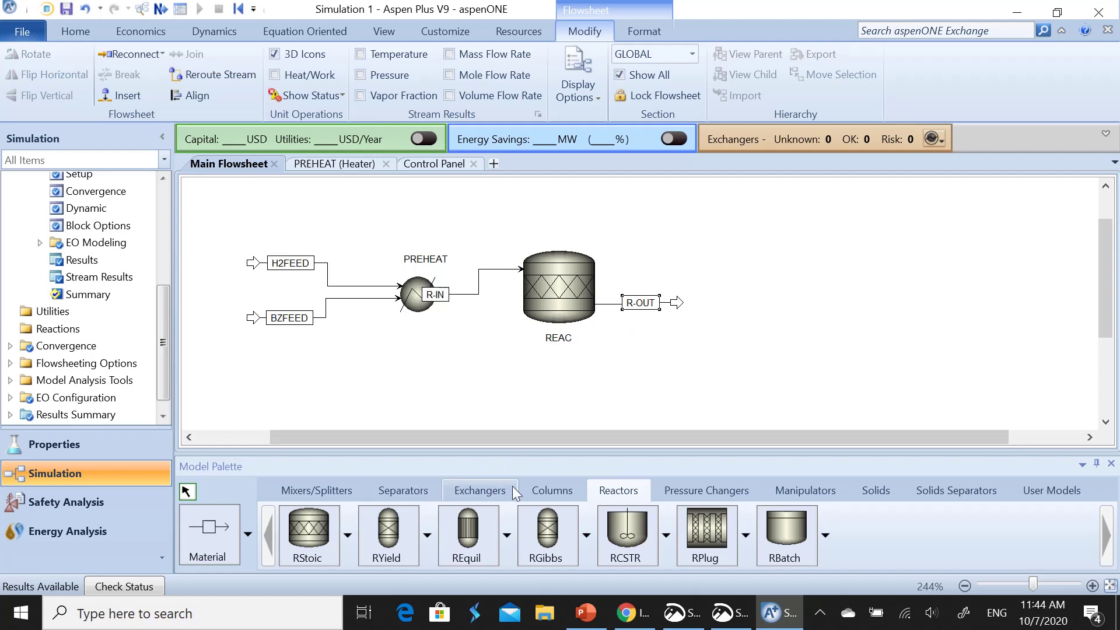
click(398, 490)
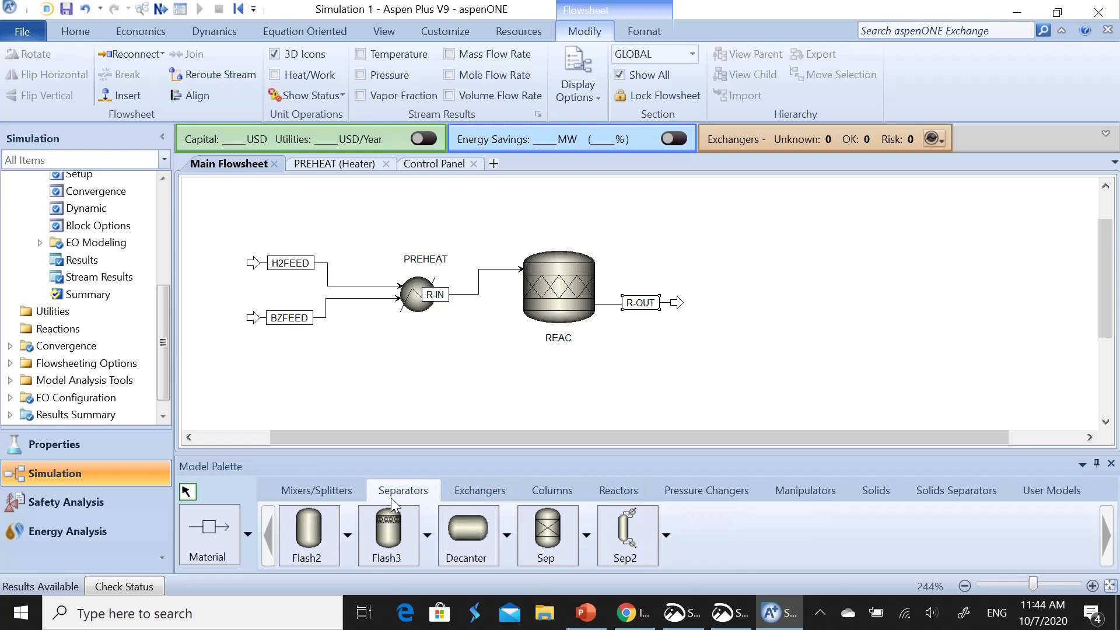
click(308, 532)
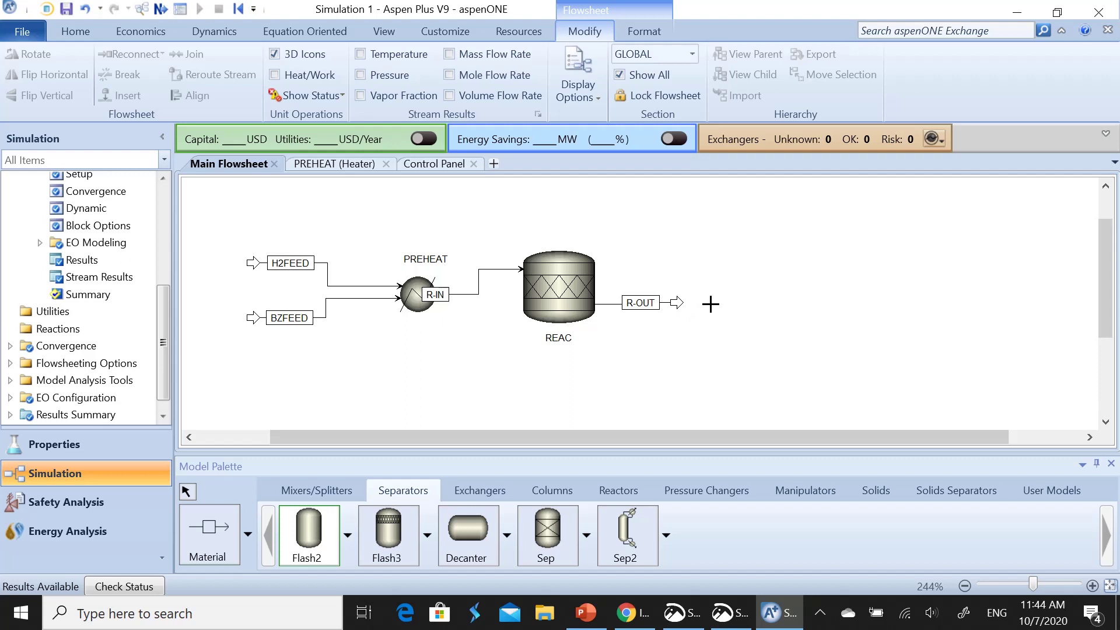
click(711, 303)
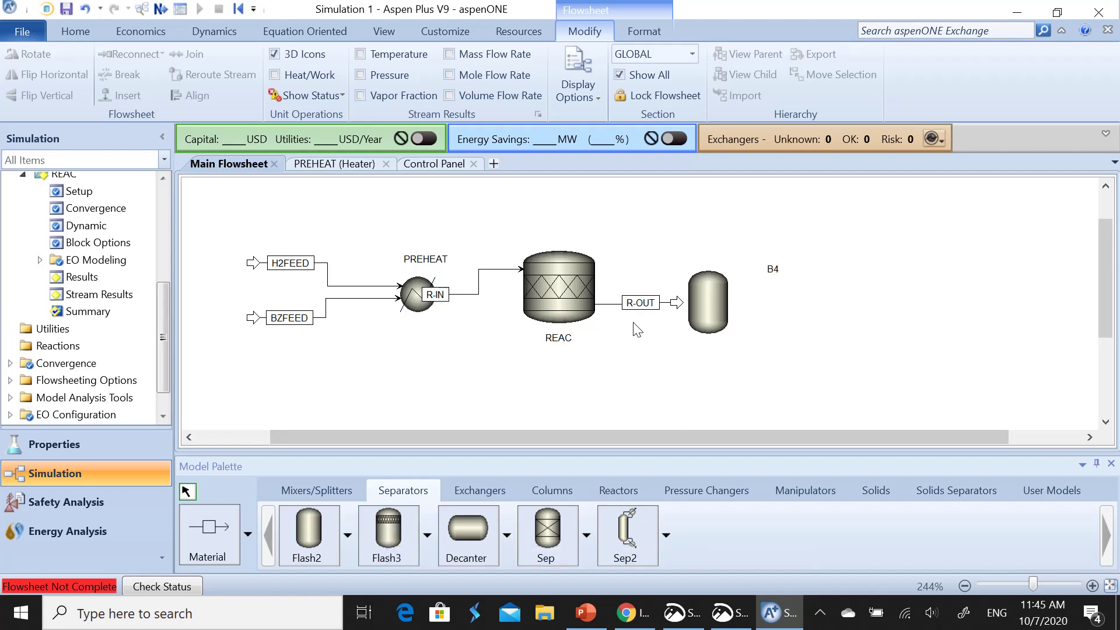
Reconnect the destination of stream R-OUT to the feed port of the new Flash2 block
right_click(613, 303)
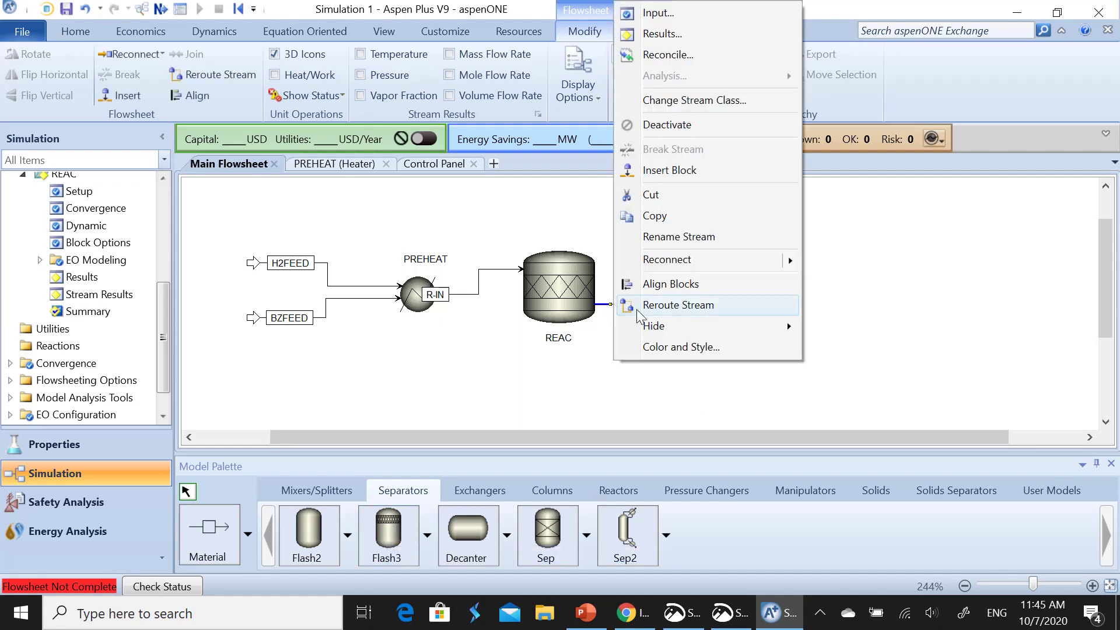
mouse_move(788, 260)
click(848, 260)
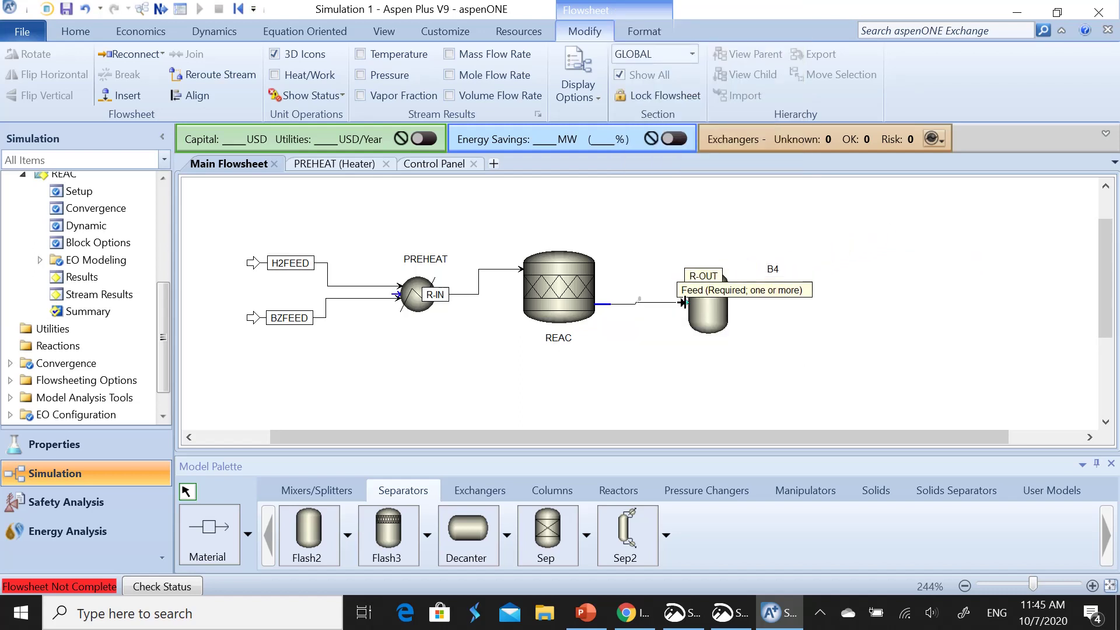
click(682, 302)
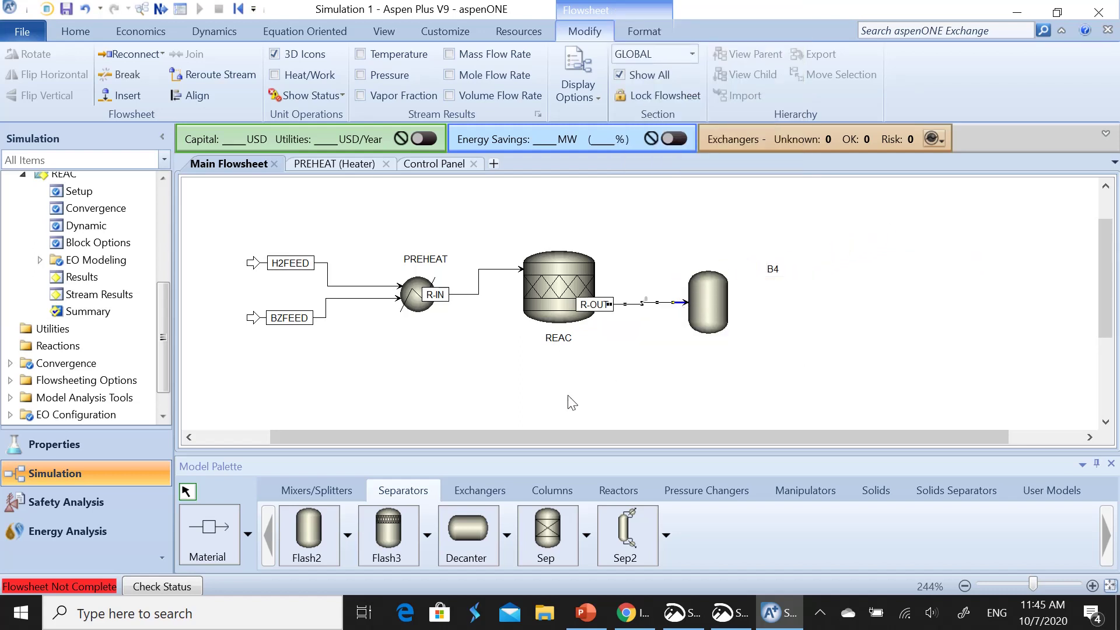
Draw material product streams from the overhead vapor outlet and the bottom liquid outlet of the flash block
click(209, 531)
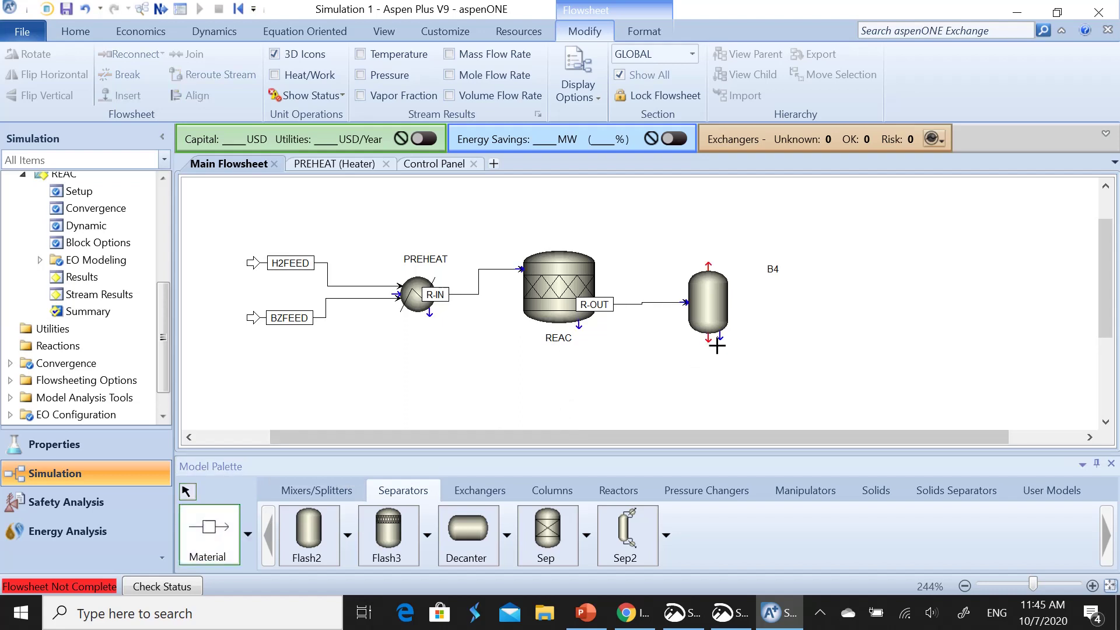
click(709, 266)
click(707, 217)
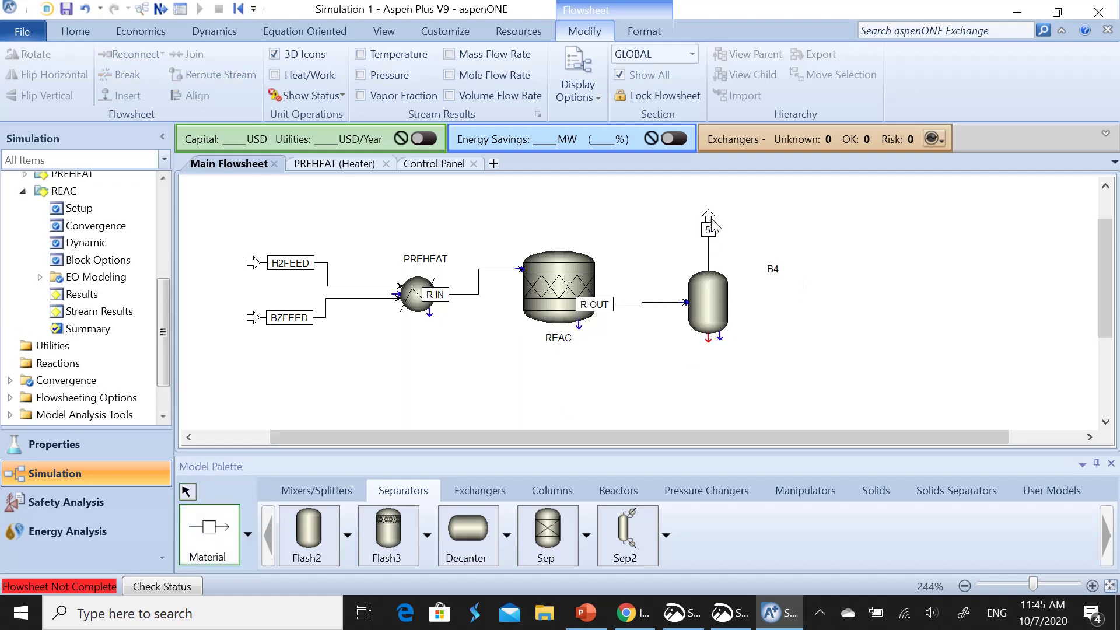
click(708, 338)
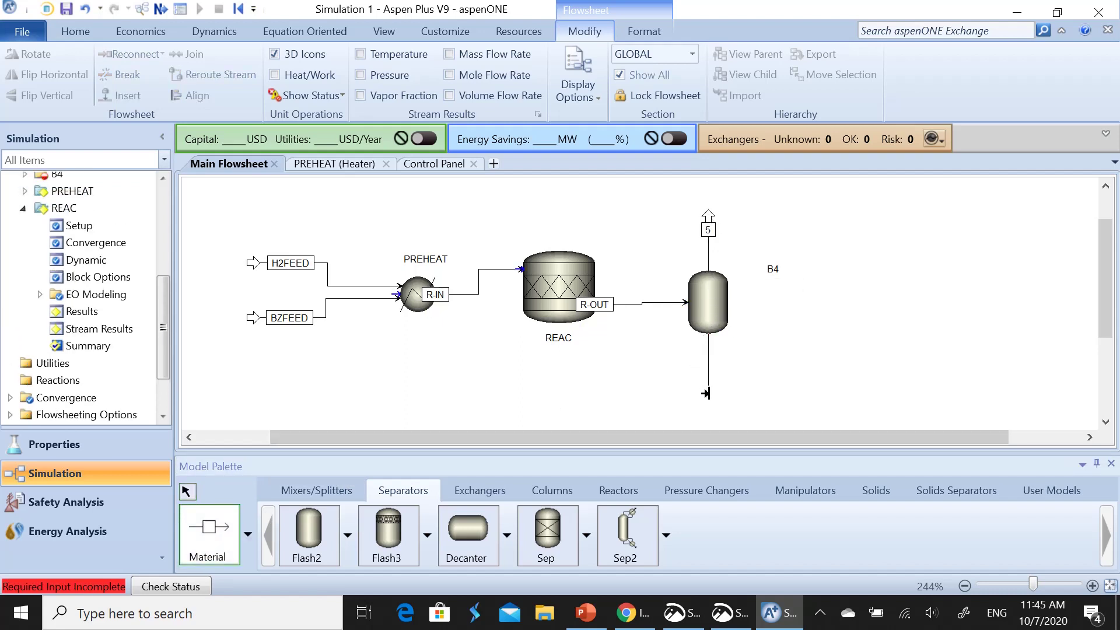
click(708, 401)
right_click(732, 390)
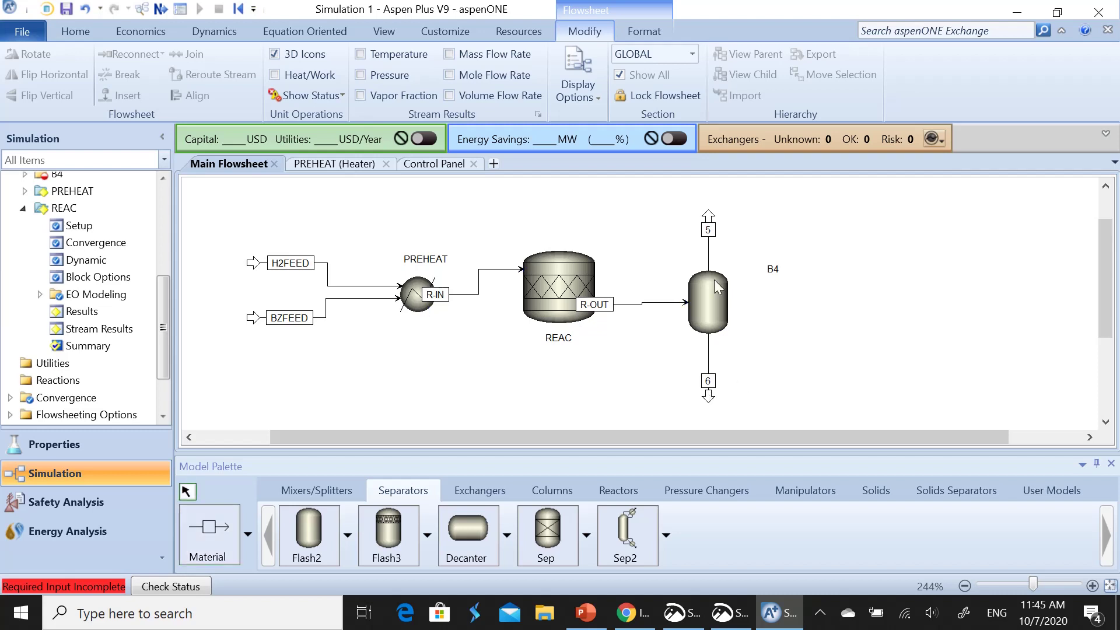
Rename the flash block's overhead stream as VAP1 and its bottom stream as LIQ1
double_click(708, 230)
text(VA)
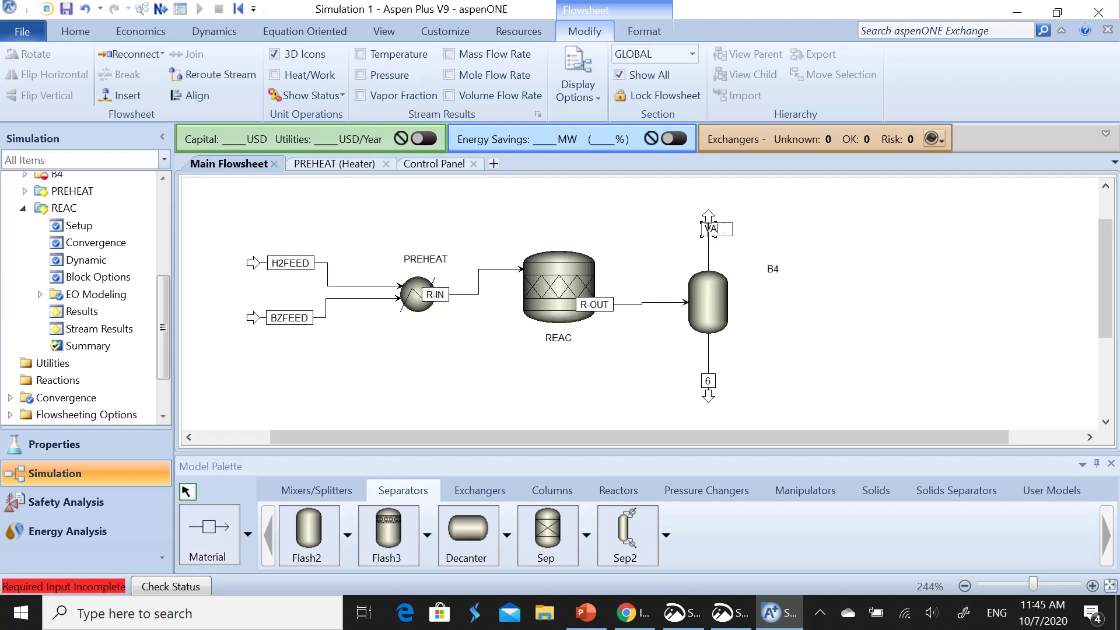
text(P1)
double_click(708, 384)
text(LIQ)
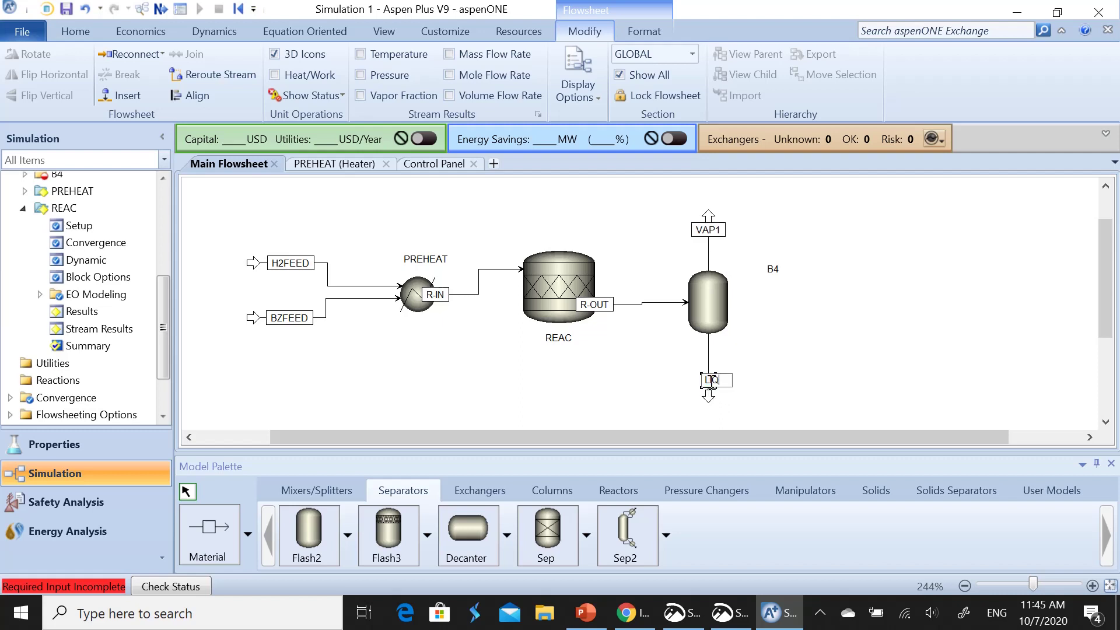
text(1)
click(747, 363)
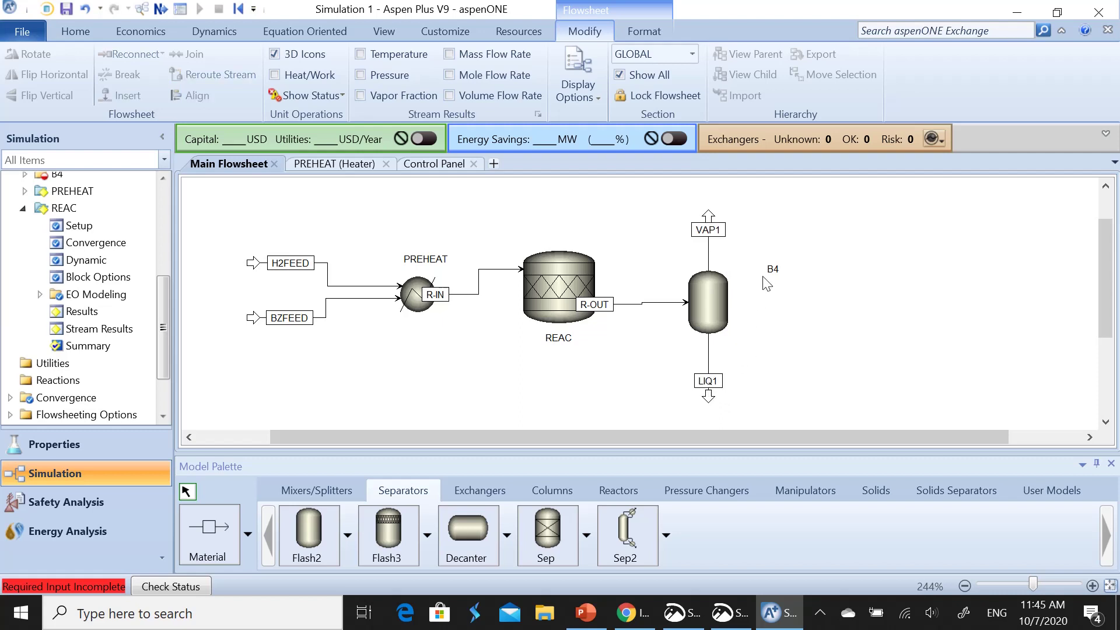
Rename the flash block as FLASH and move its label right beside the vessel
double_click(772, 273)
text(FLA)
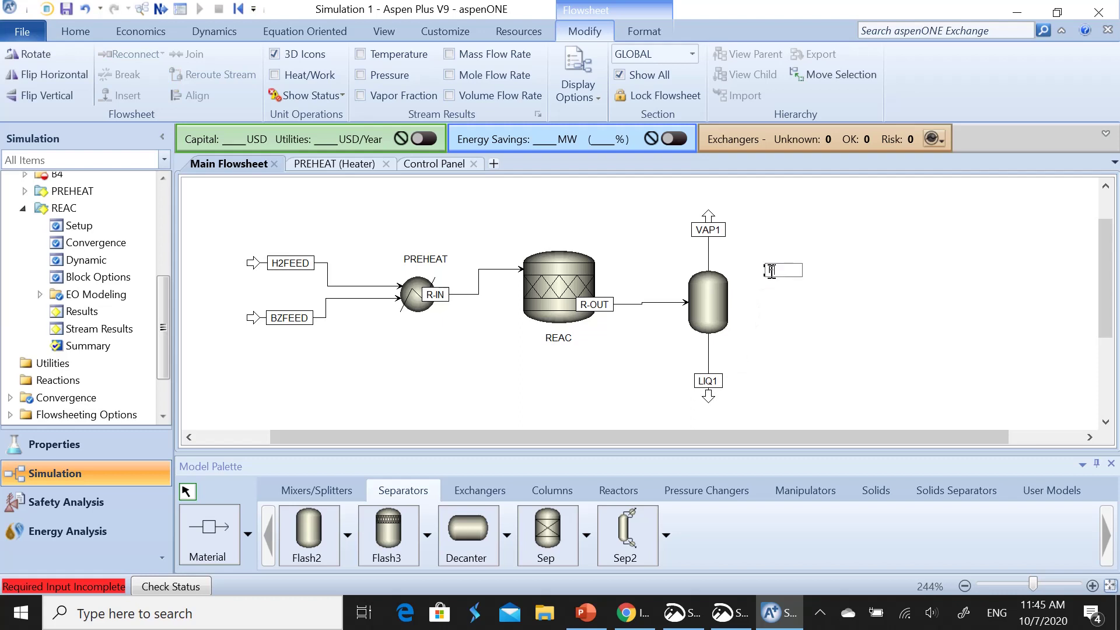
text(SH)
key(Return)
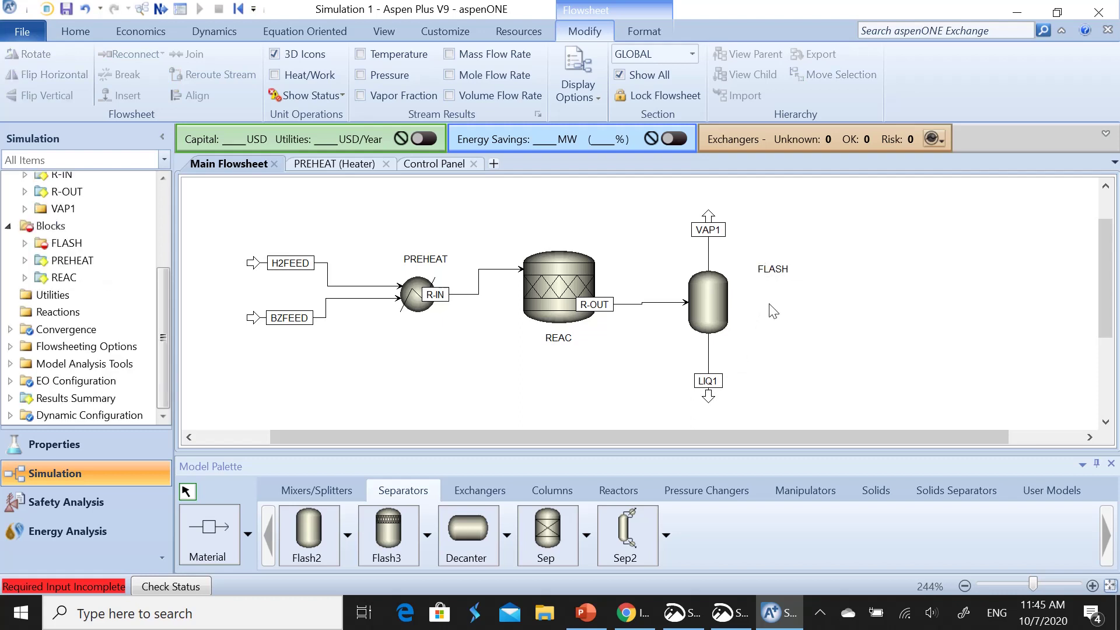
drag(786, 275, 759, 300)
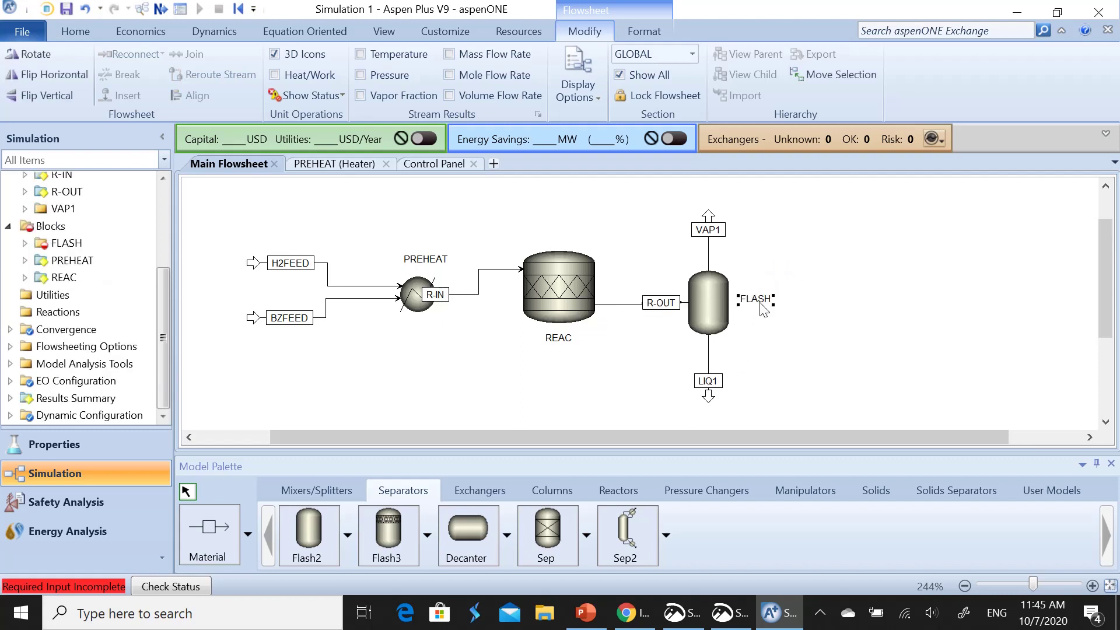
click(751, 353)
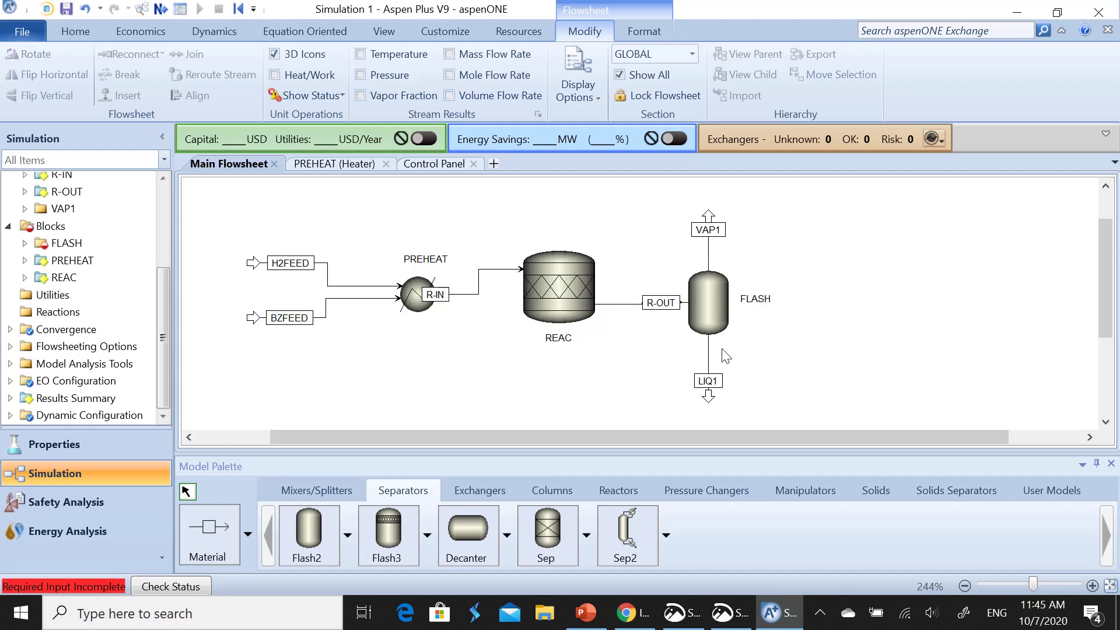
Open the FLASH block's specifications and consult the process specifications sheet for the flash tank's temperature and pressure drop
double_click(710, 303)
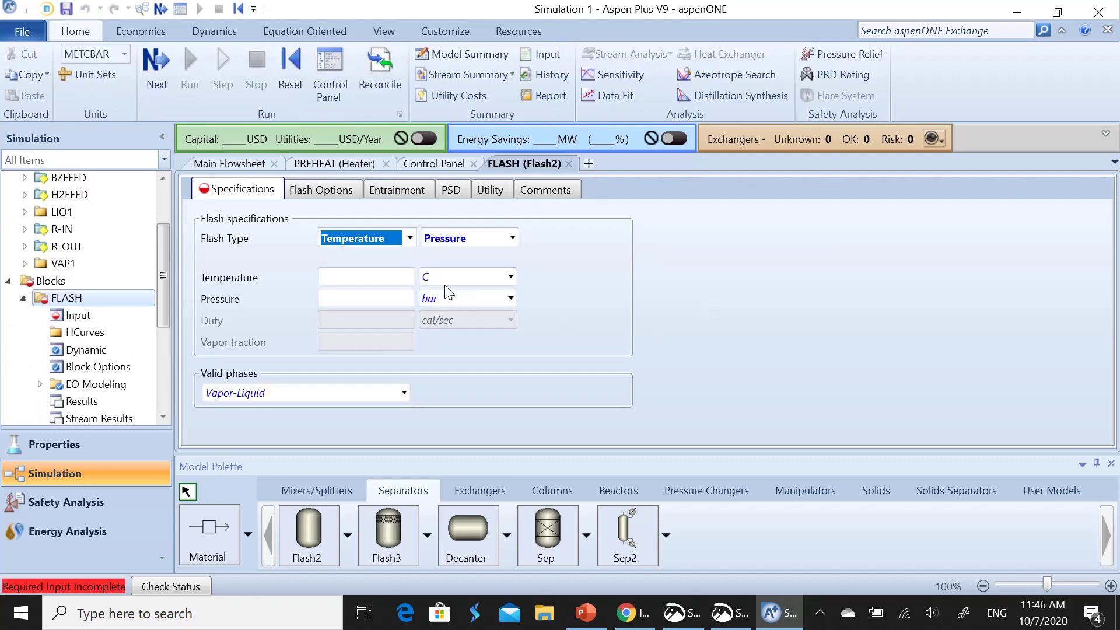
click(395, 274)
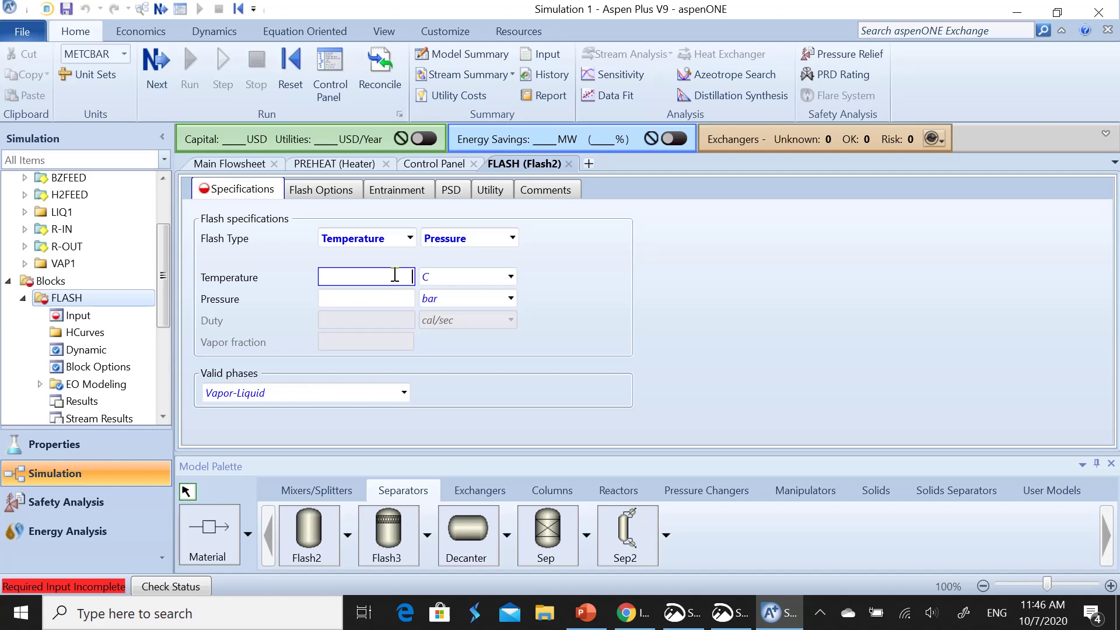
click(675, 613)
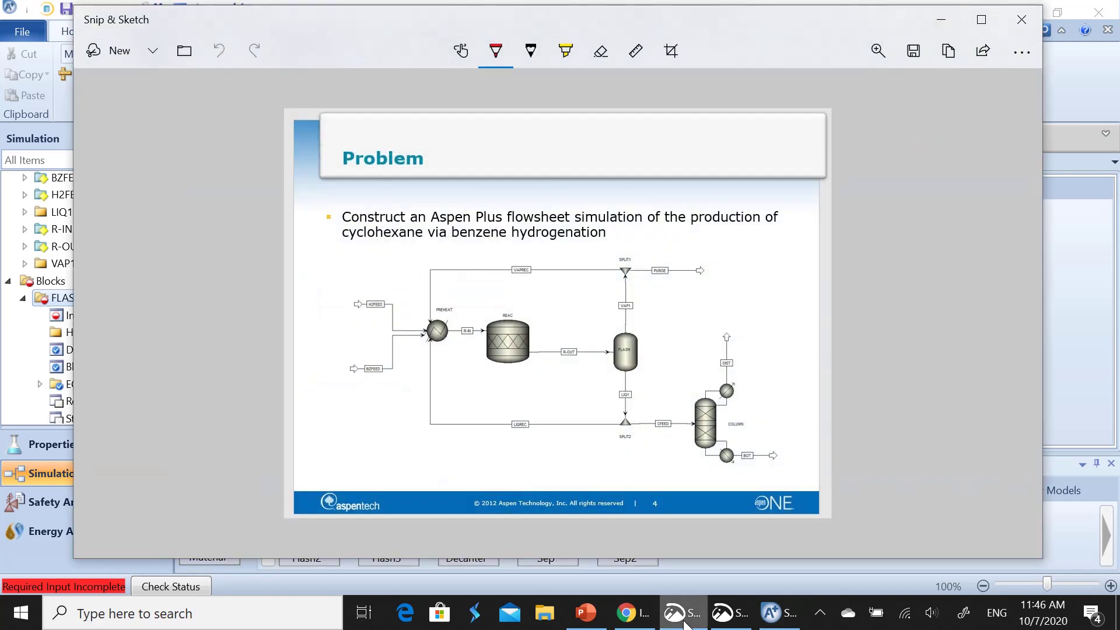
click(675, 613)
click(722, 617)
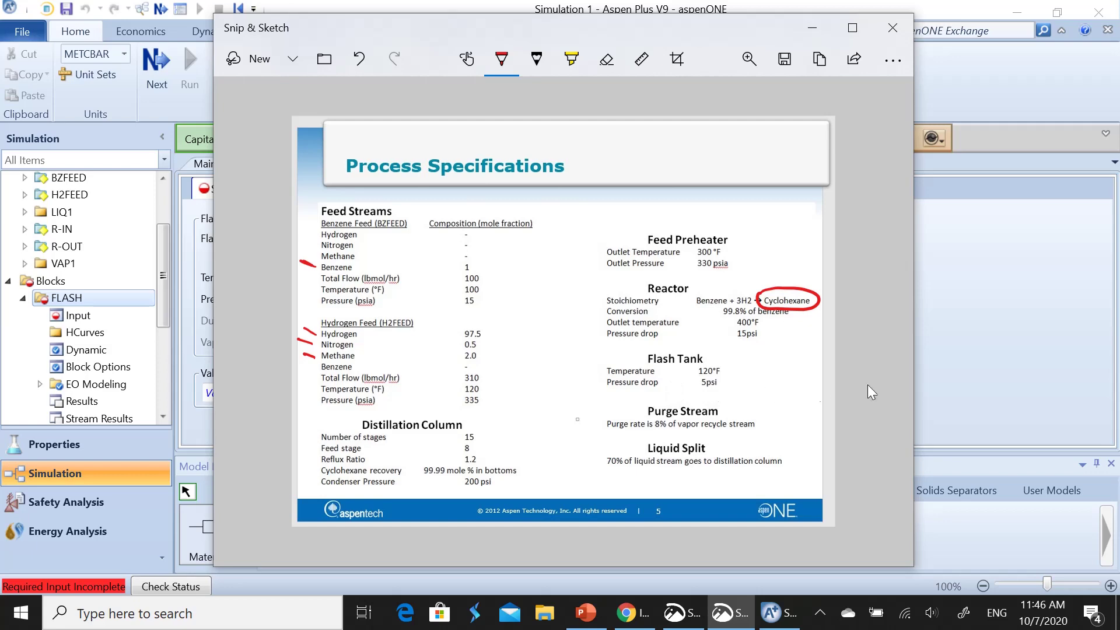
click(941, 379)
Set the FLASH temperature to 120 F and the pressure to -5 psi as a pressure drop
click(388, 279)
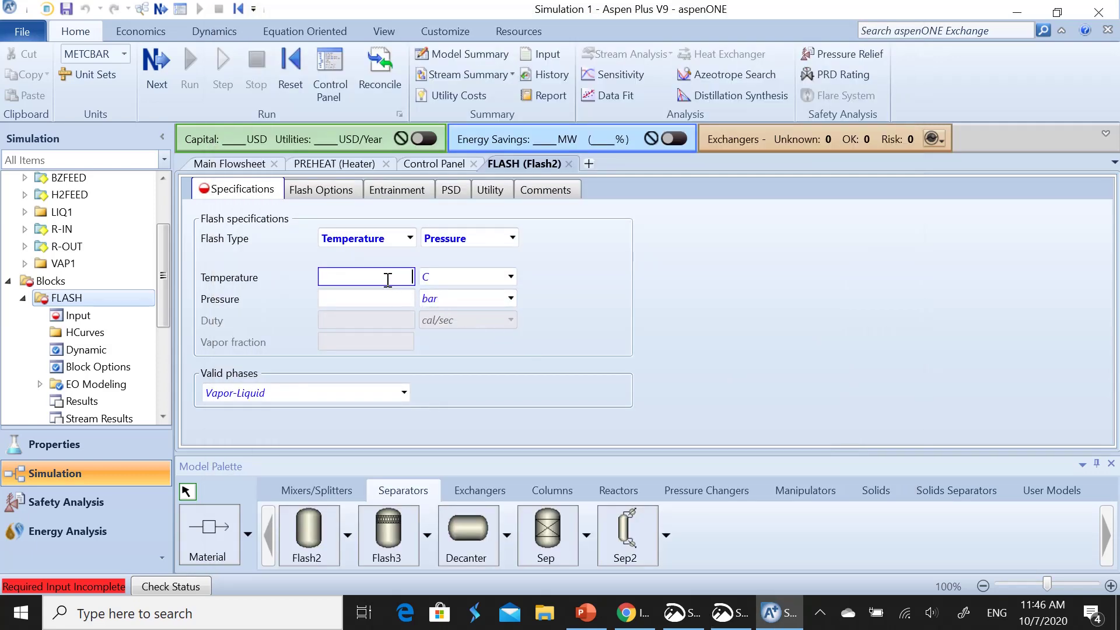
text(120)
key(Tab)
key(f)
click(399, 299)
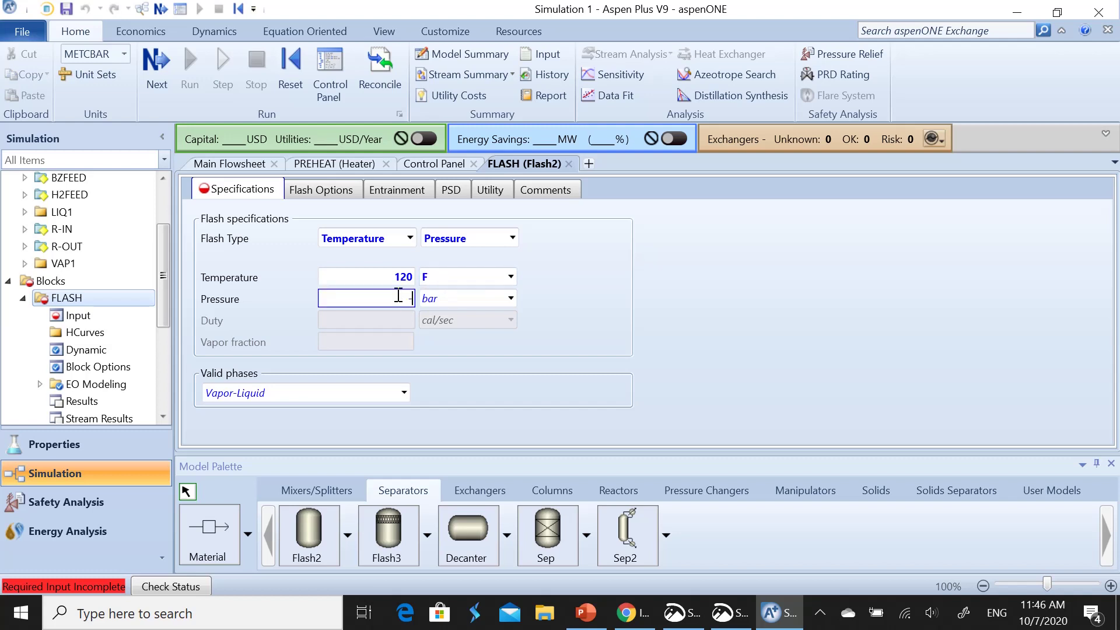
click(511, 299)
scroll(484, 478, down, 6)
scroll(480, 474, down, 2)
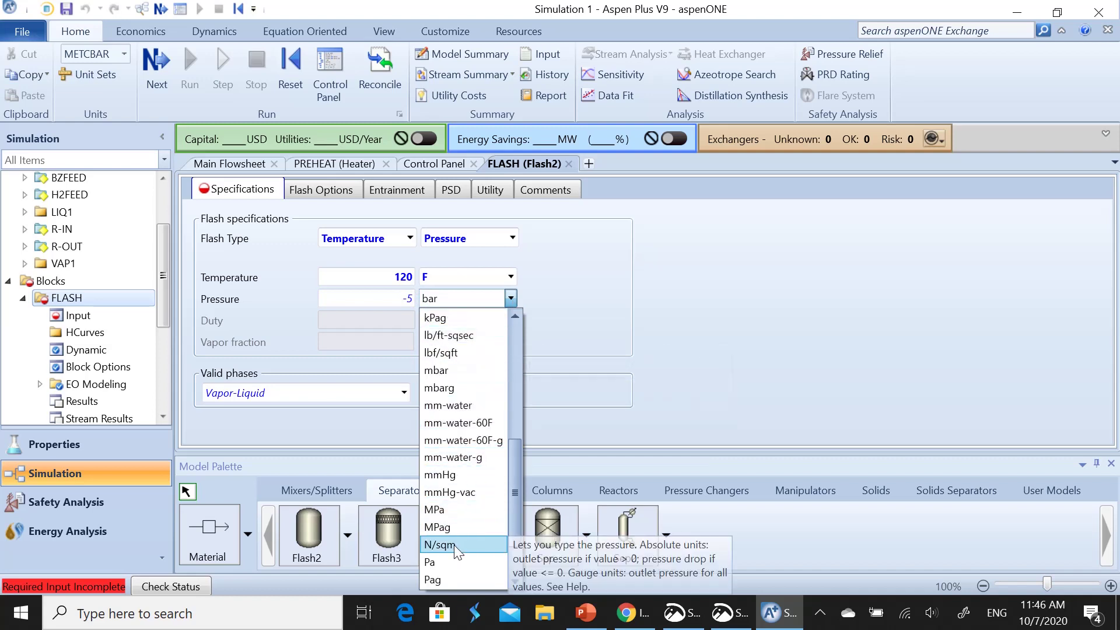
click(452, 527)
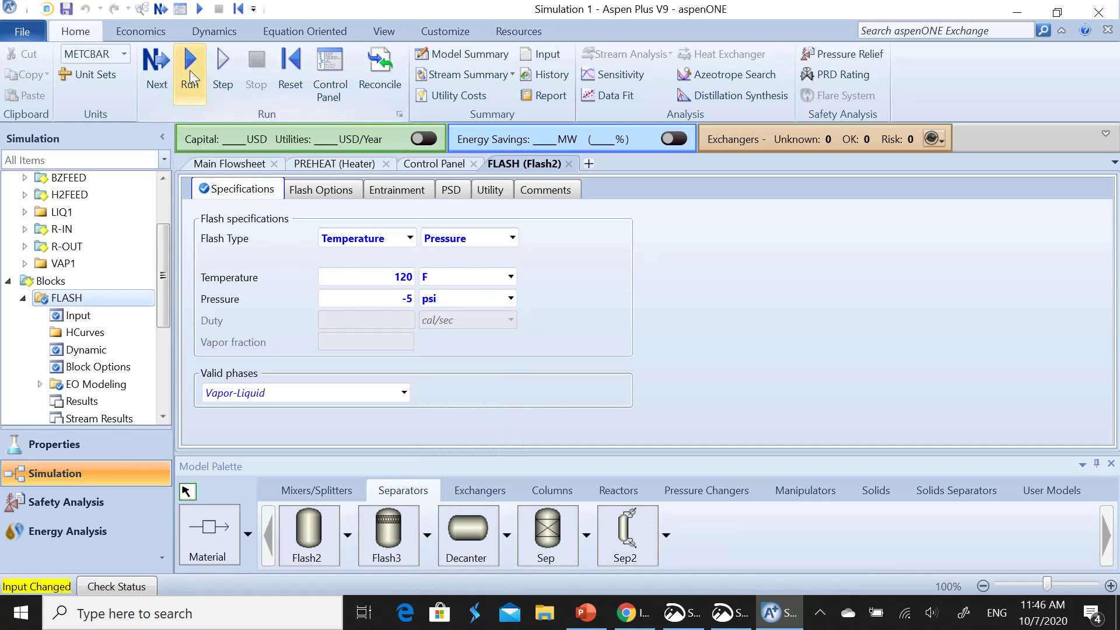
Run the simulation with the completed FLASH inputs, check the run messages for errors or warnings and return to the main flowsheet
click(164, 71)
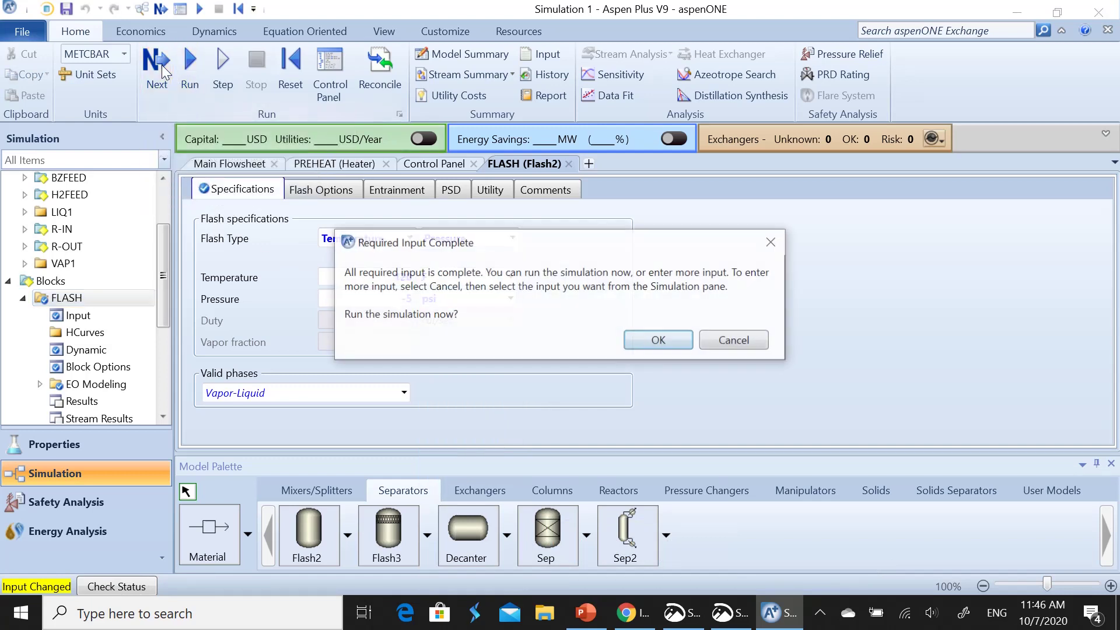
click(656, 345)
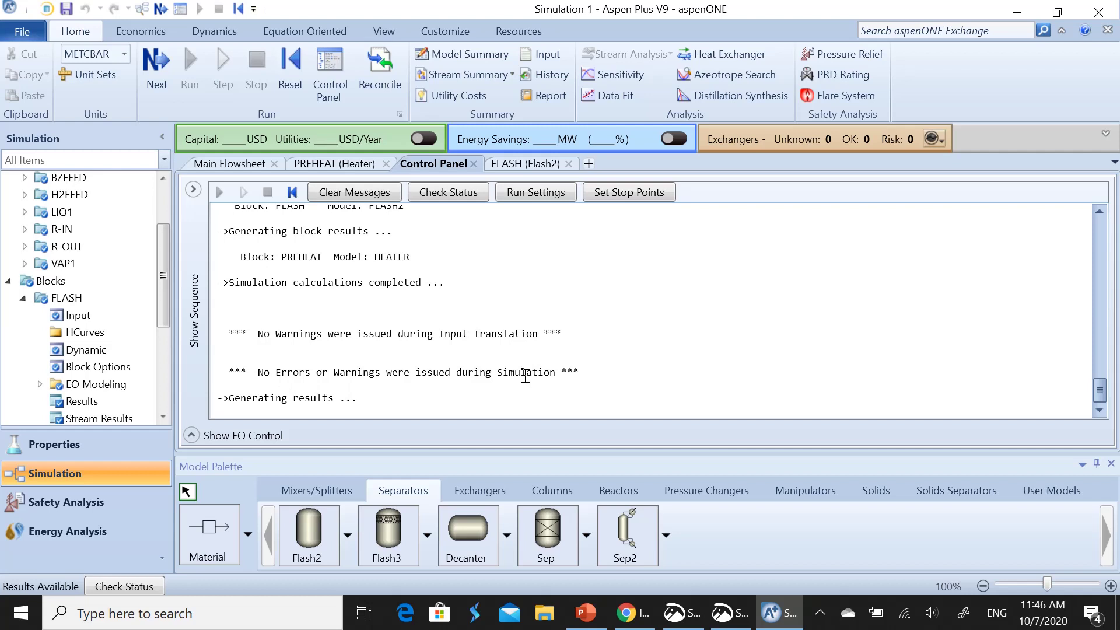
click(232, 163)
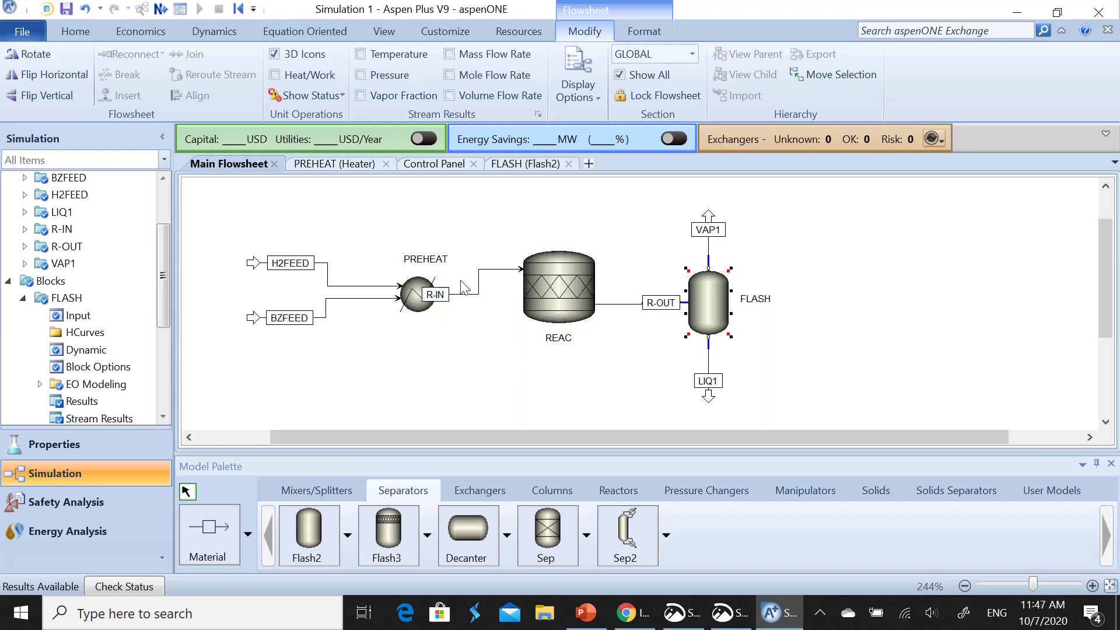
click(795, 325)
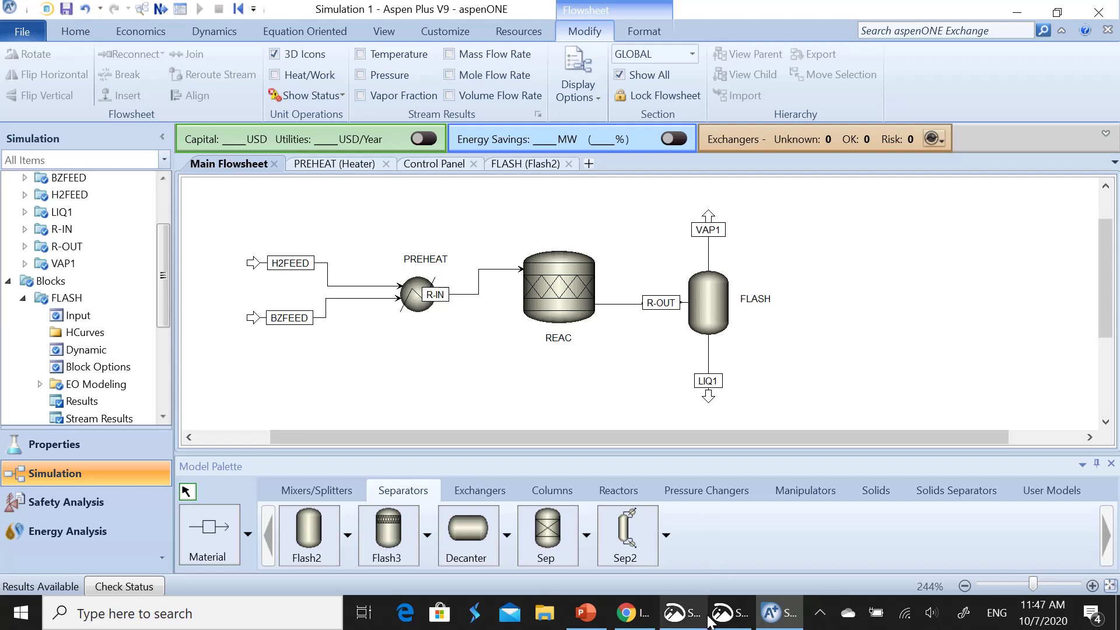
Consult the problem's flowsheet diagram for the equipment connected to the flash tank's vapor and liquid outlets
click(725, 612)
click(725, 611)
click(675, 612)
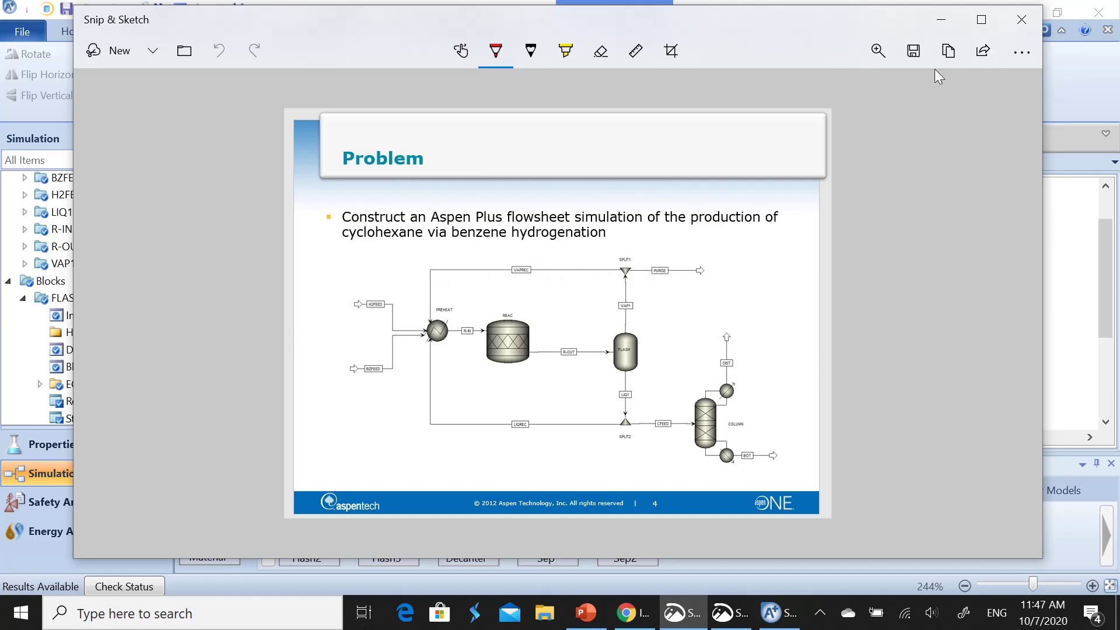
click(941, 19)
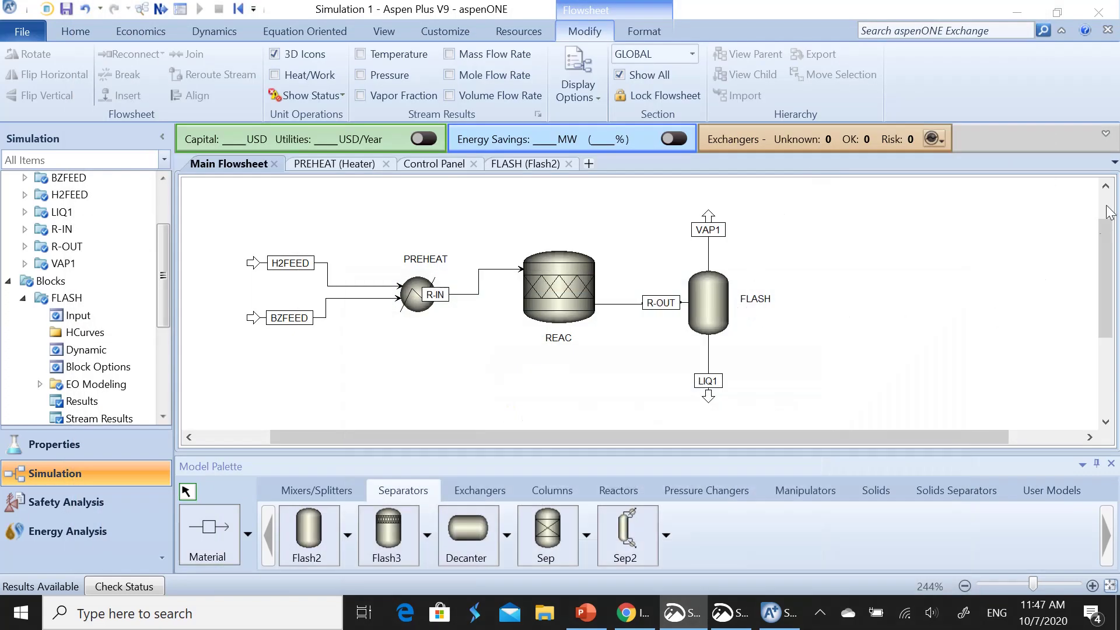
drag(1110, 213, 1109, 196)
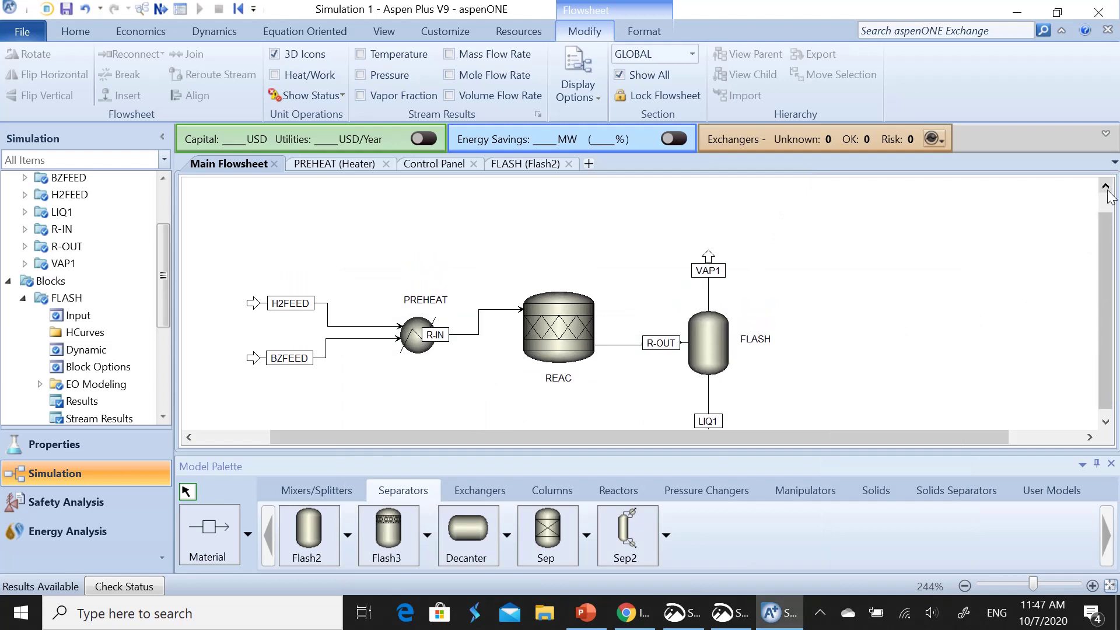
Place an FSplit block above the VAP1 outlet of FLASH and shrink its icon
click(300, 490)
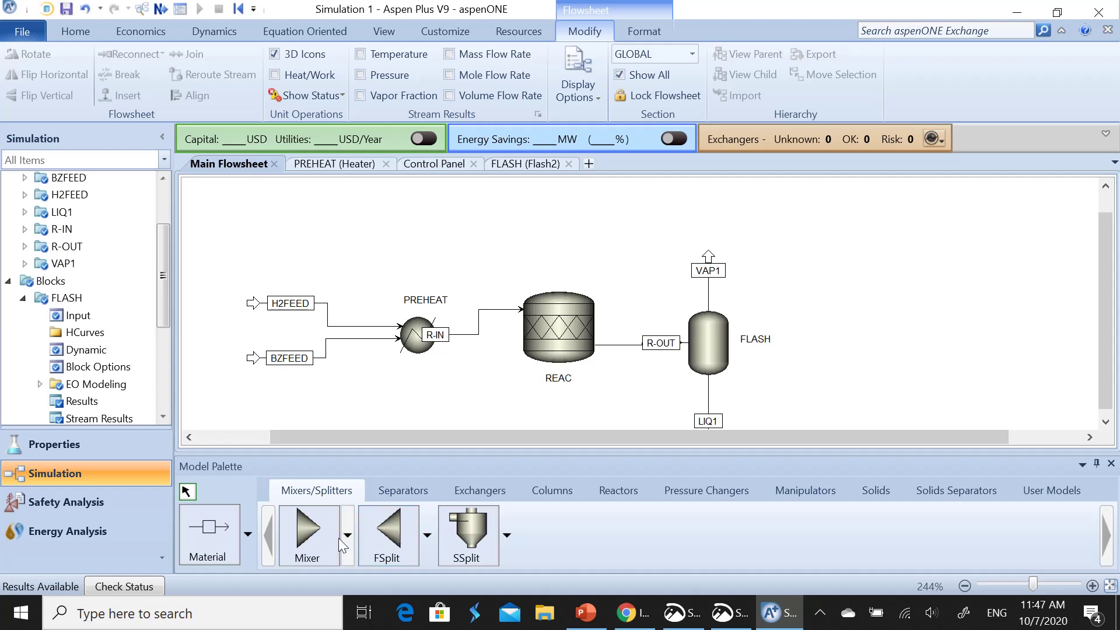
click(388, 533)
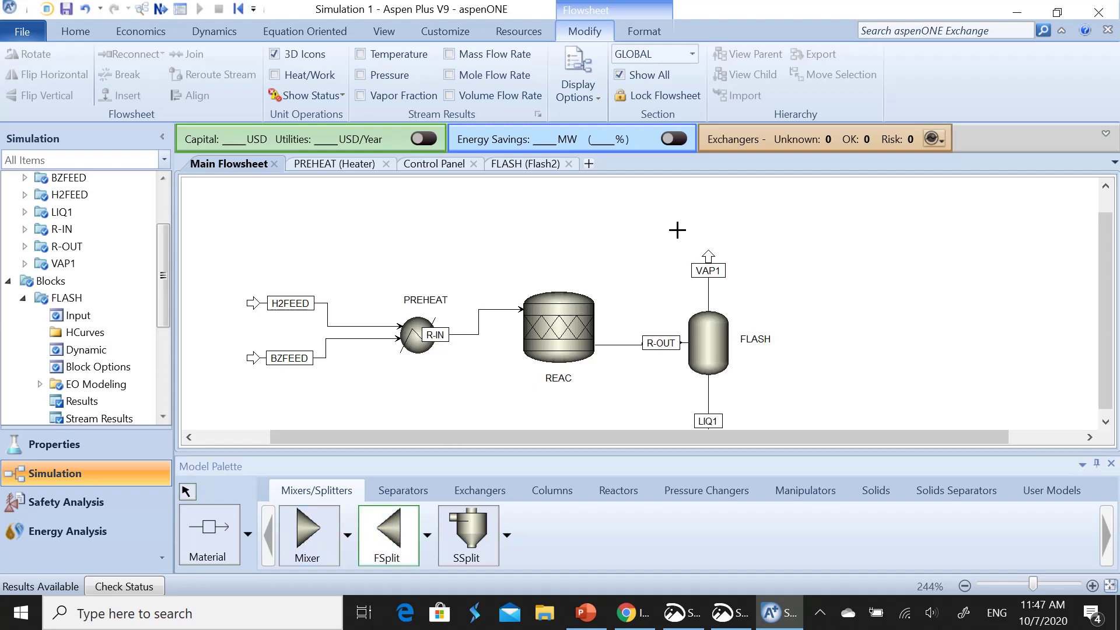
click(708, 217)
right_click(751, 227)
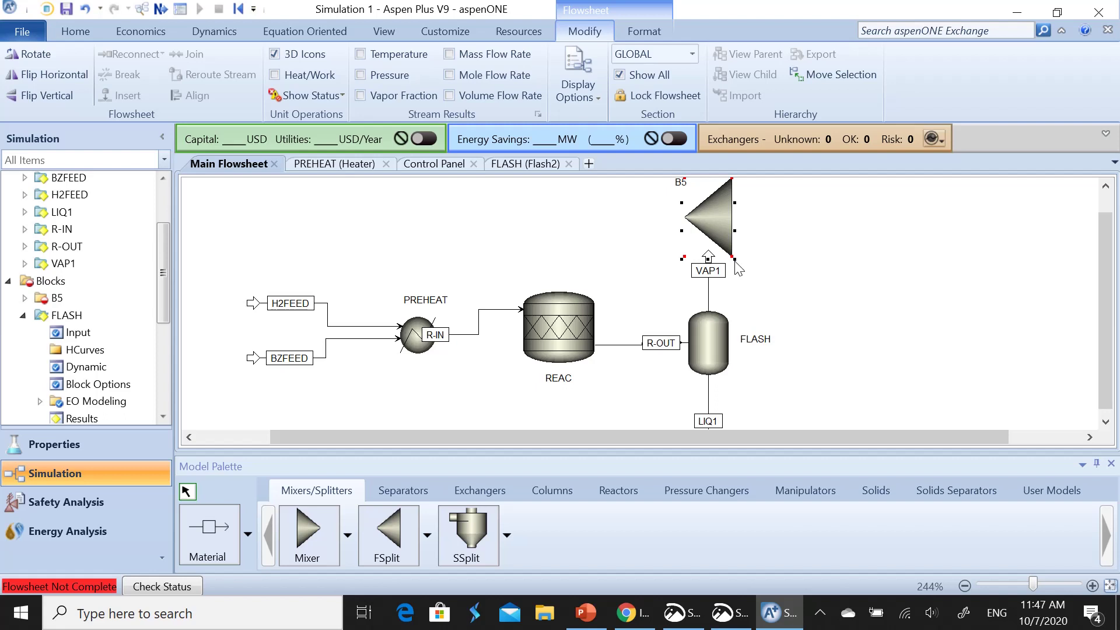
scroll(694, 239, down, 2)
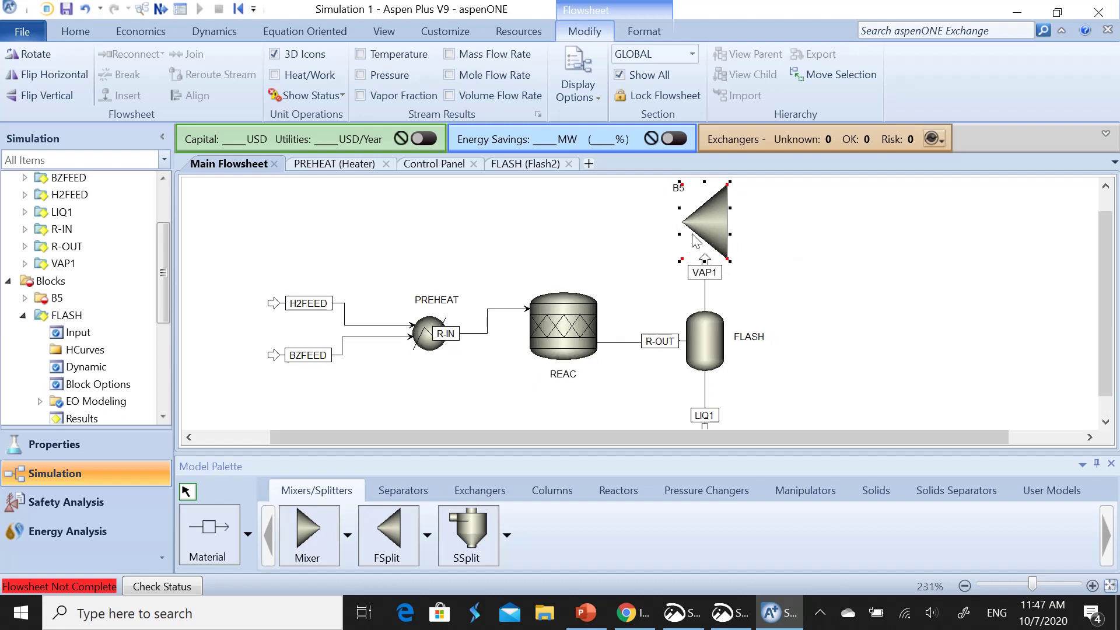
click(729, 260)
drag(718, 248, 706, 224)
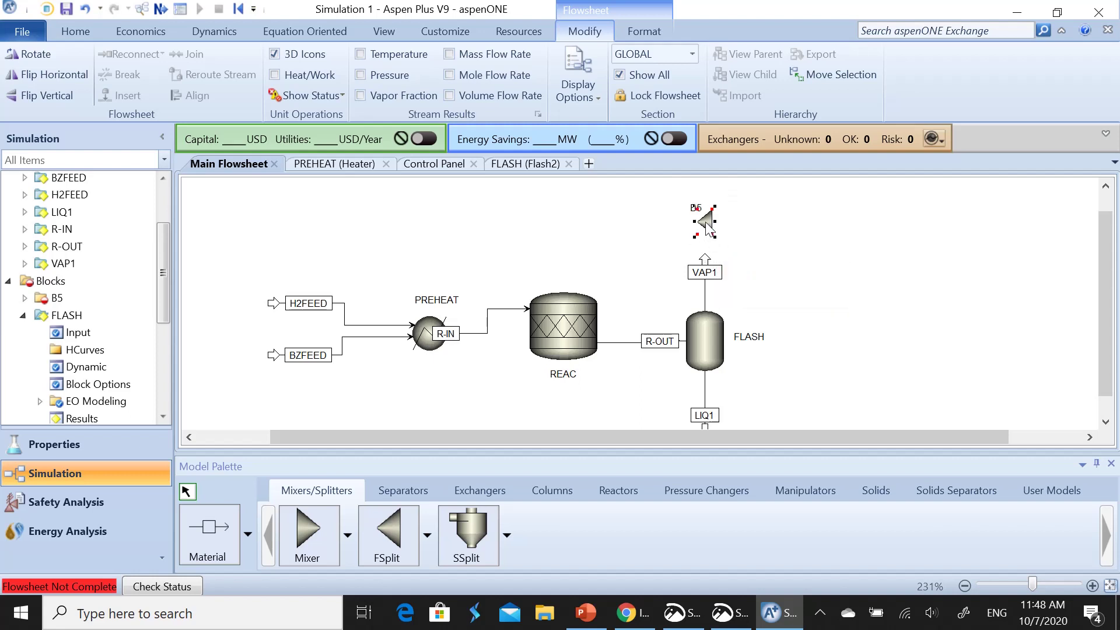
Rotate the new splitter's icon so that its inlet tip points down toward the FLASH block
right_click(706, 223)
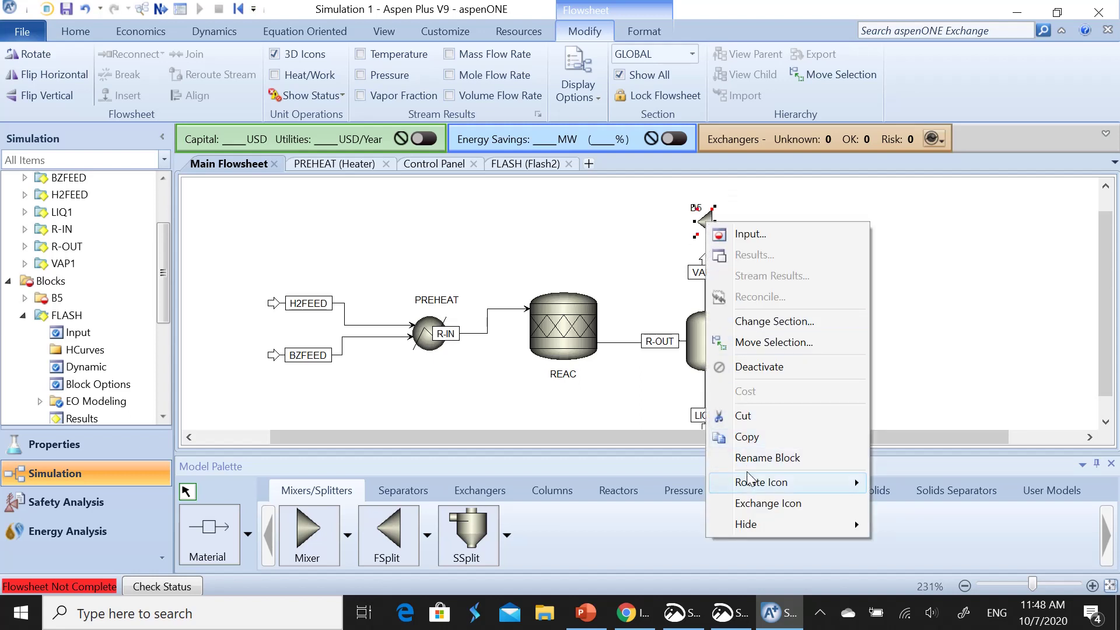
mouse_move(761, 483)
click(919, 483)
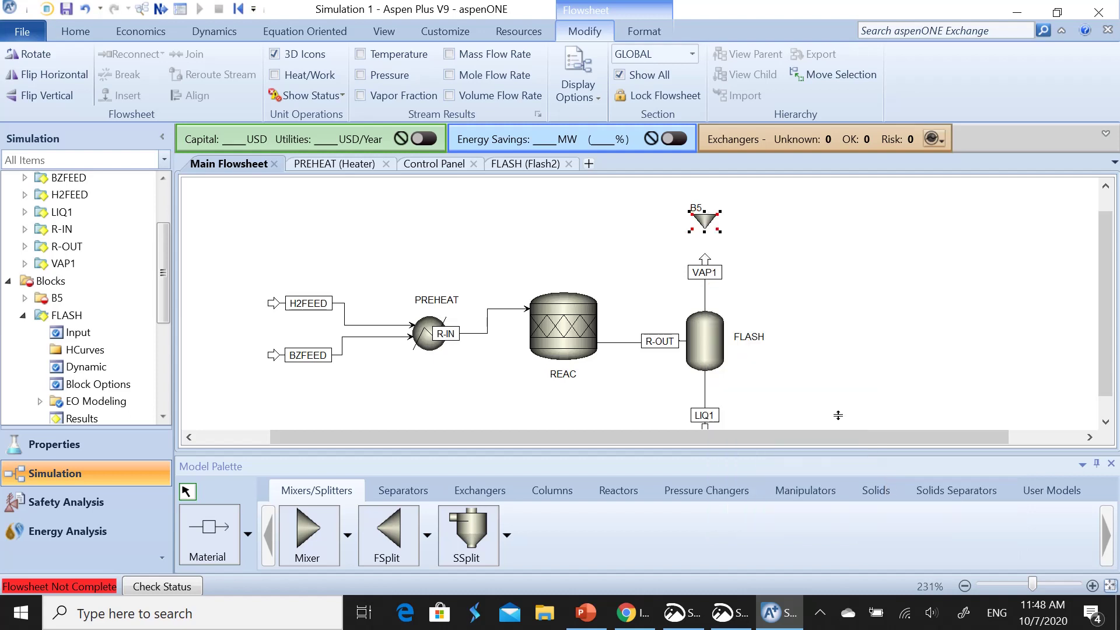
click(838, 415)
Reconnect the destination of stream VAP1 to the splitter's inlet and move the splitter down closer to FLASH
right_click(702, 304)
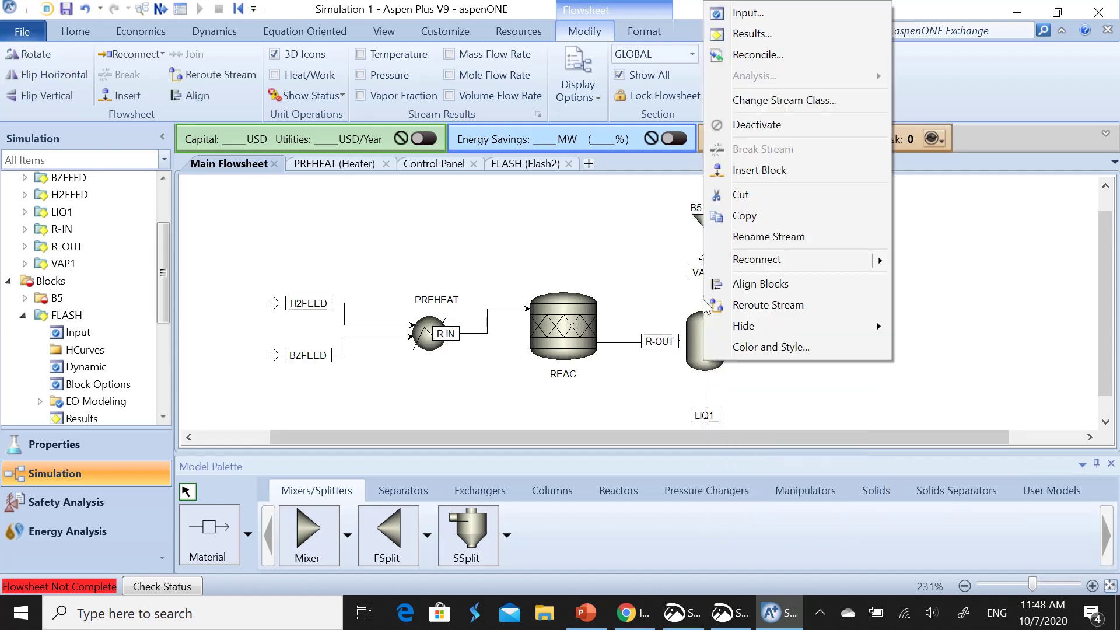
mouse_move(817, 272)
click(927, 260)
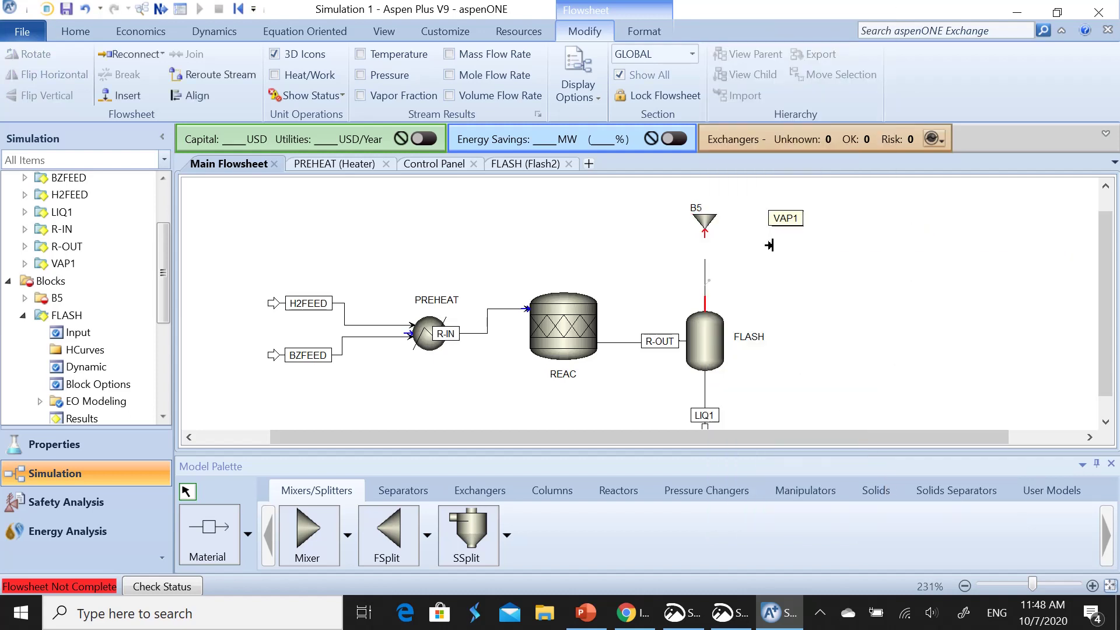
click(704, 234)
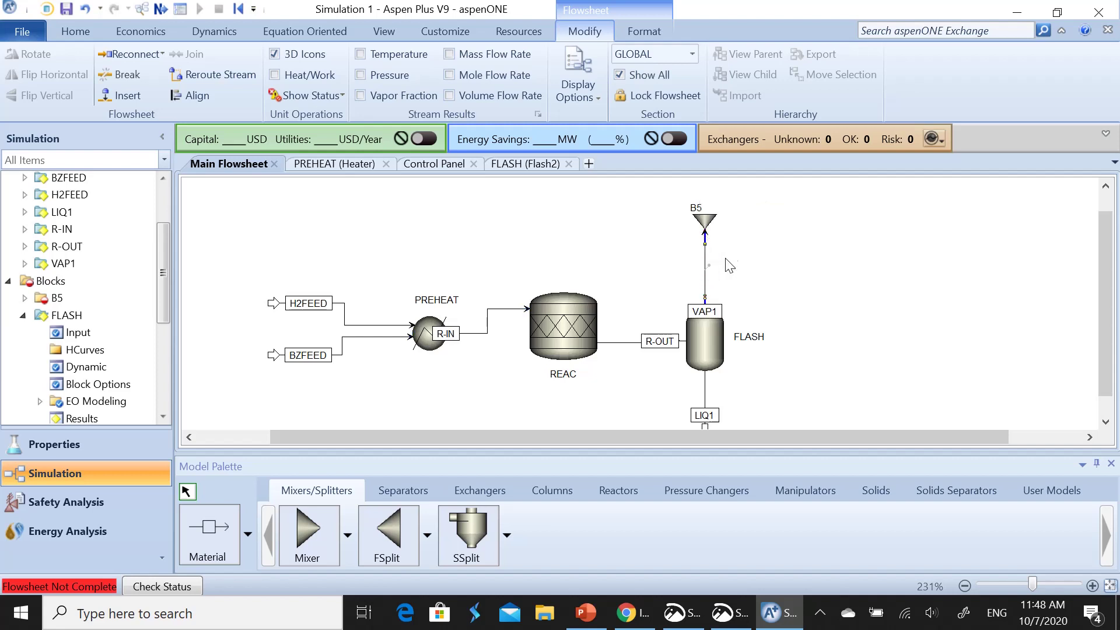
click(703, 221)
drag(705, 224, 705, 244)
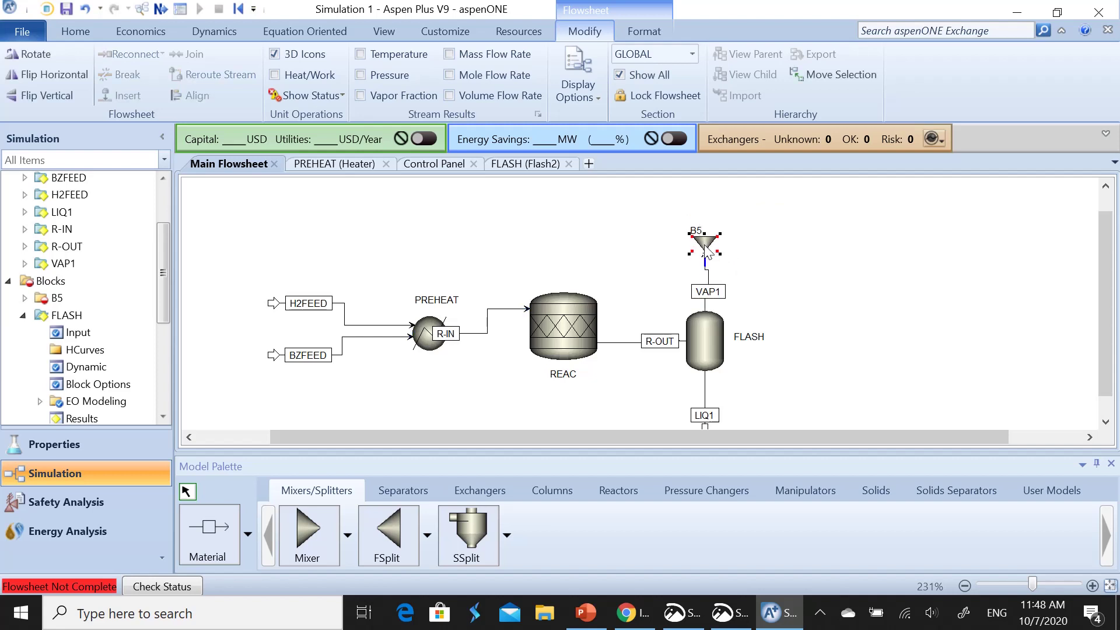
click(754, 268)
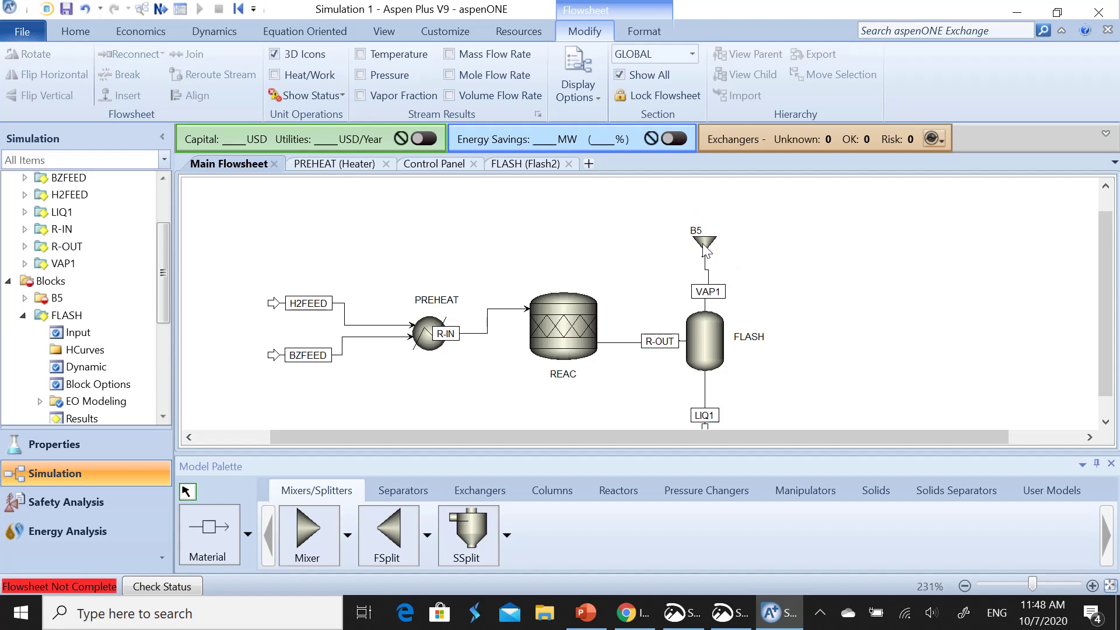
Draw two material outlet streams from the splitter above FLASH, one leading left and one leading right
click(221, 537)
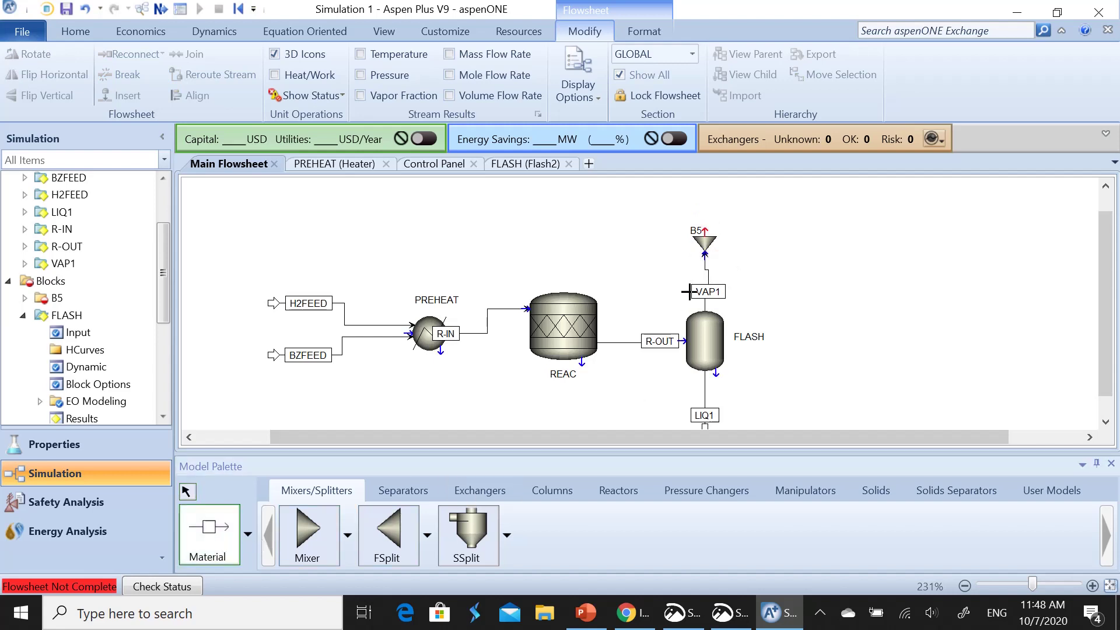
click(700, 231)
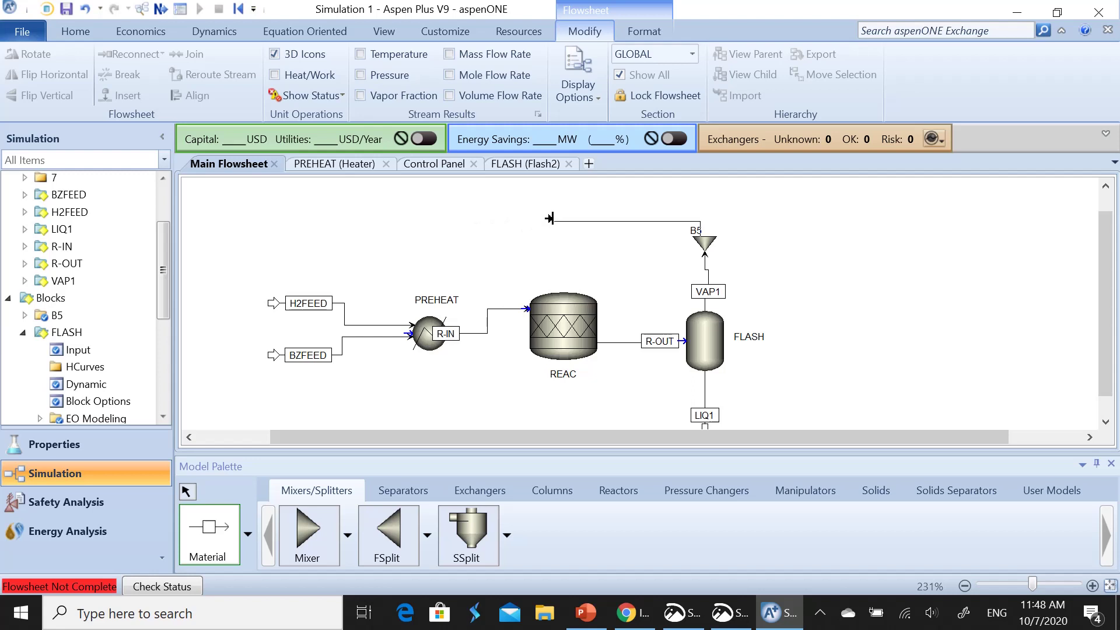
click(549, 218)
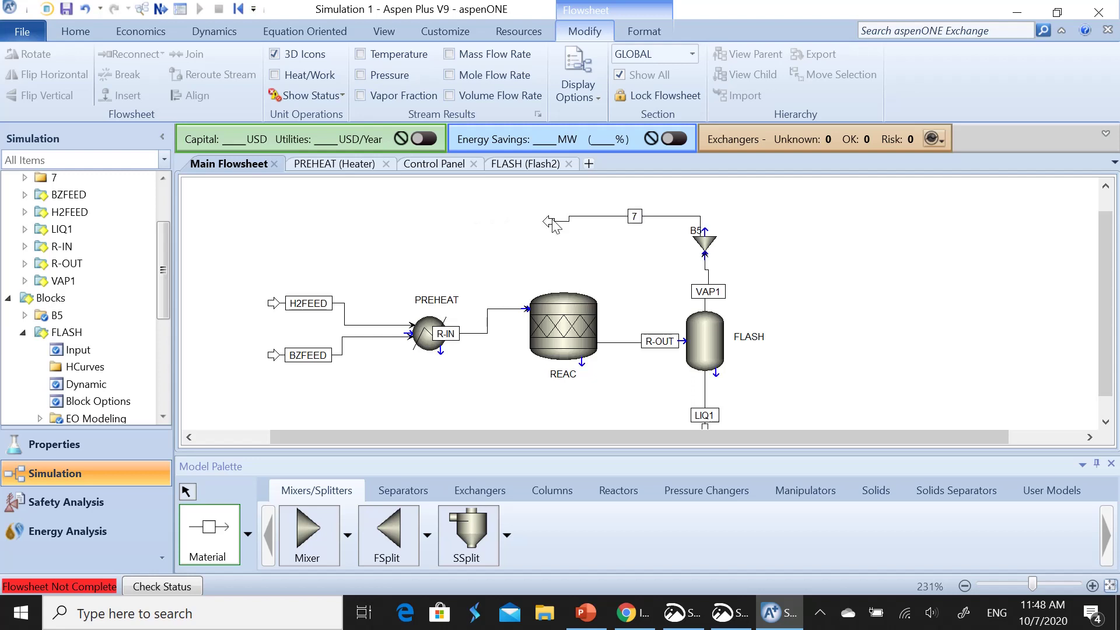
click(707, 233)
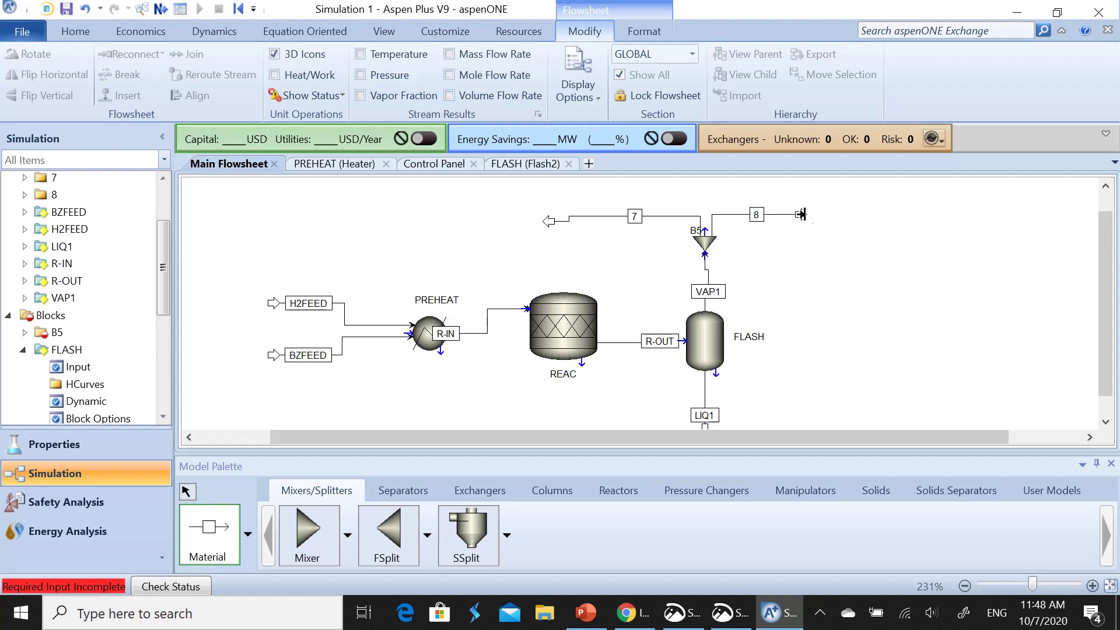
click(801, 214)
right_click(775, 222)
Rename the splitter's right outlet stream PURGE and its left outlet stream VAPREAC
click(757, 214)
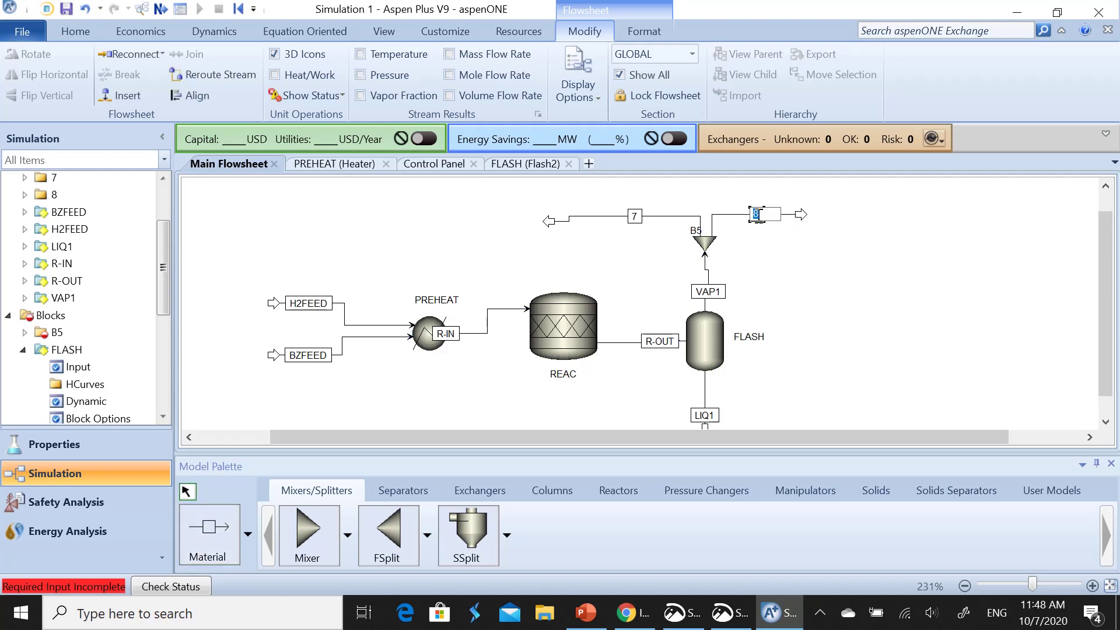
text(PURGE)
double_click(636, 216)
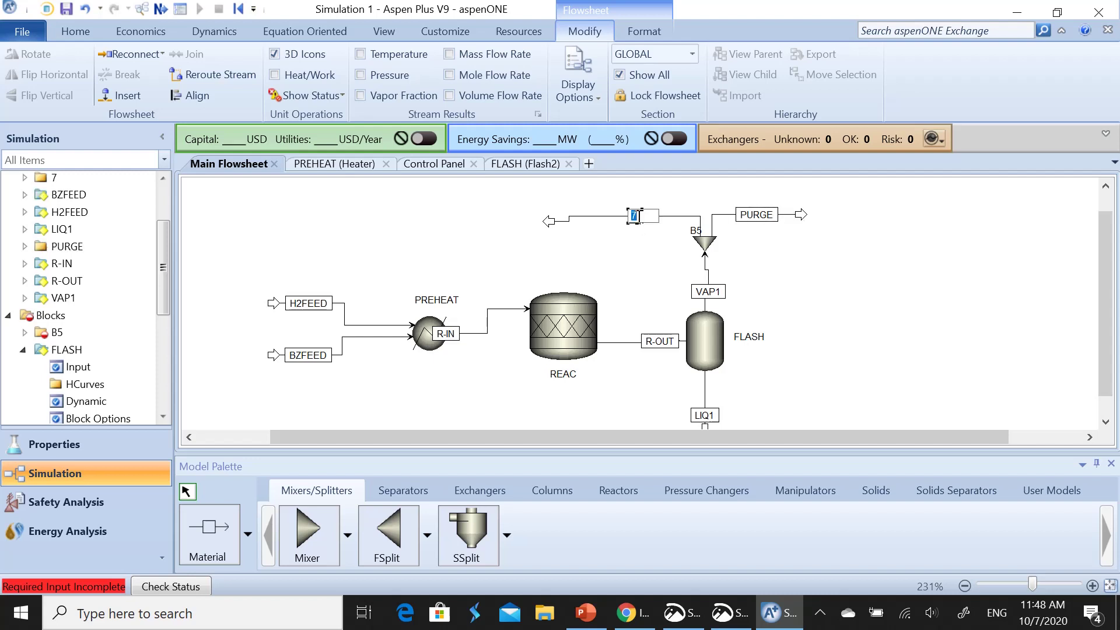
text(VAPREAC)
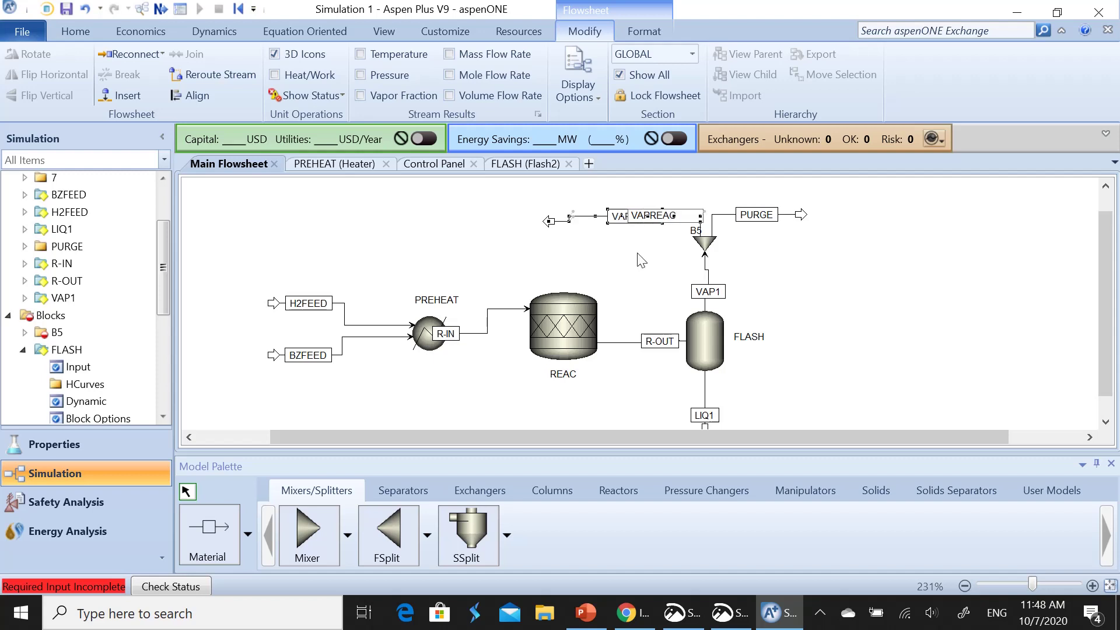
click(642, 258)
Rename the splitter block SPLIT1 and move its label to the right of the icon
double_click(695, 230)
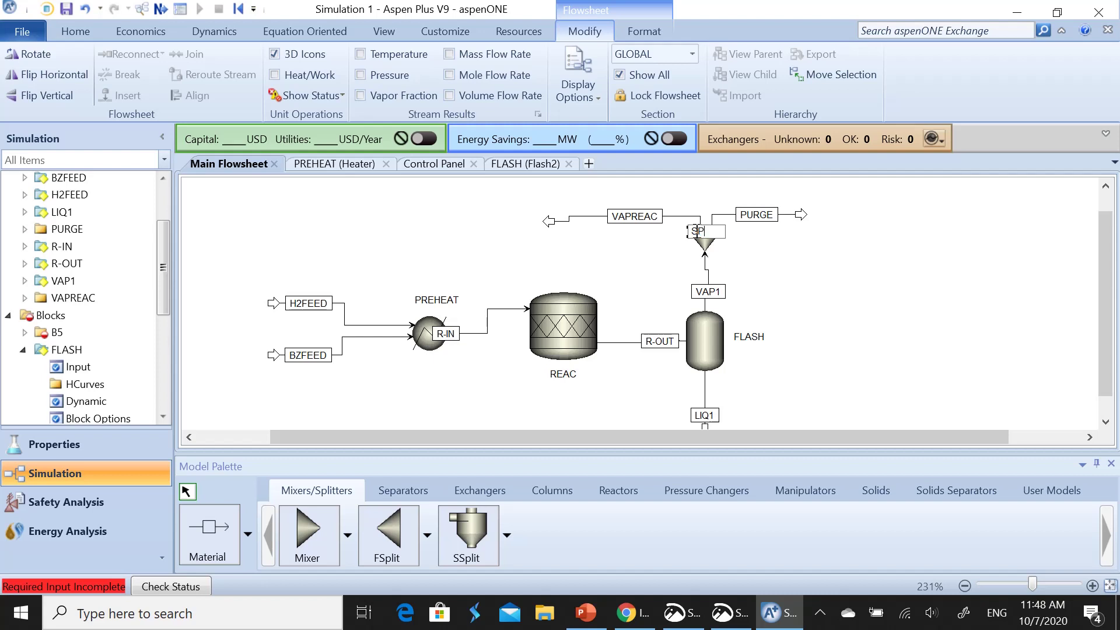
text(SPLIT1)
click(739, 245)
drag(694, 231, 734, 246)
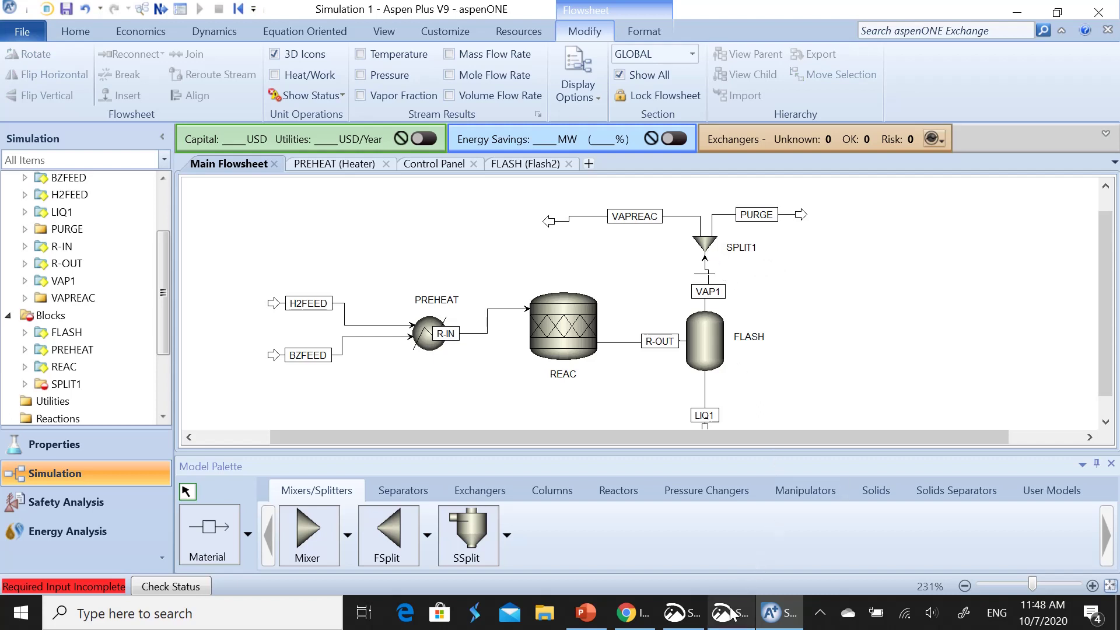
Consult the process specifications sheet for the purge rate of the vapor recycle stream and return to the flowsheet
mouse_move(733, 613)
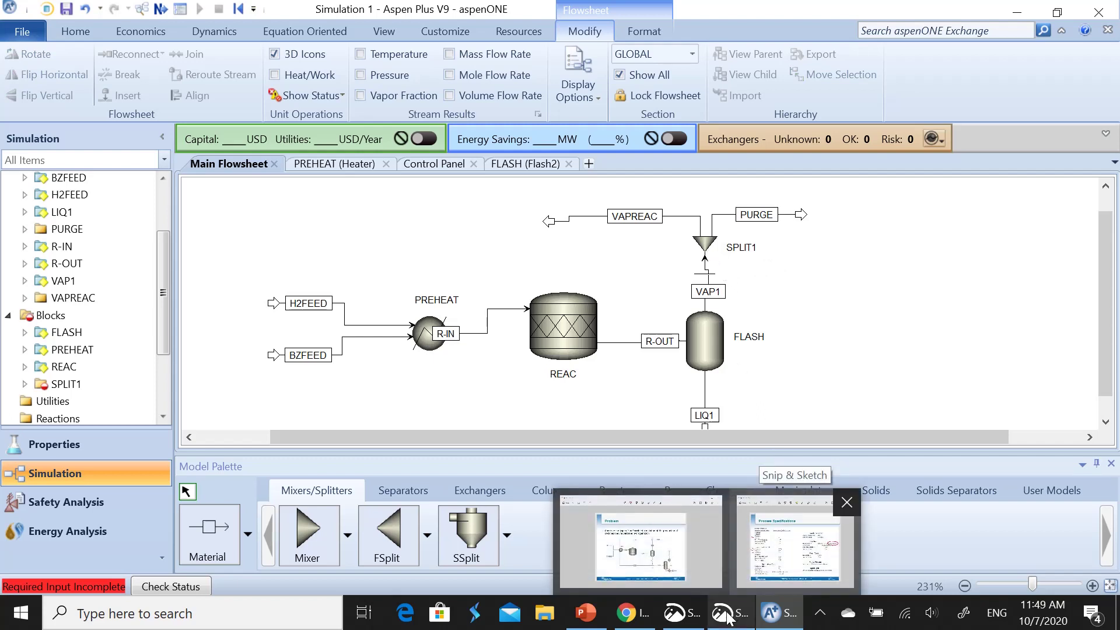
click(727, 612)
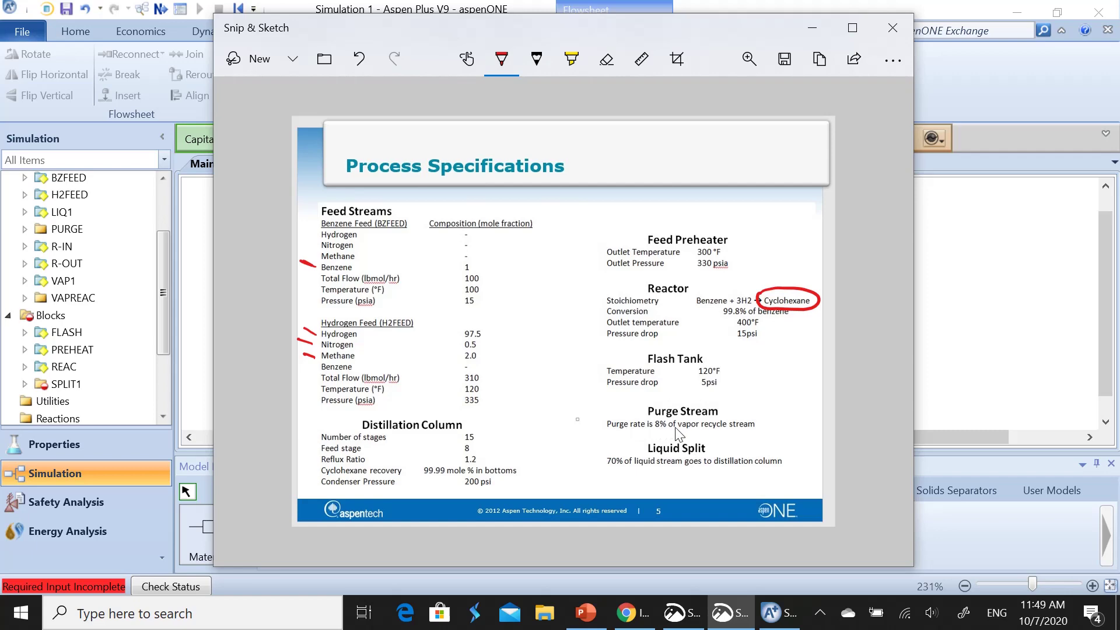
click(954, 377)
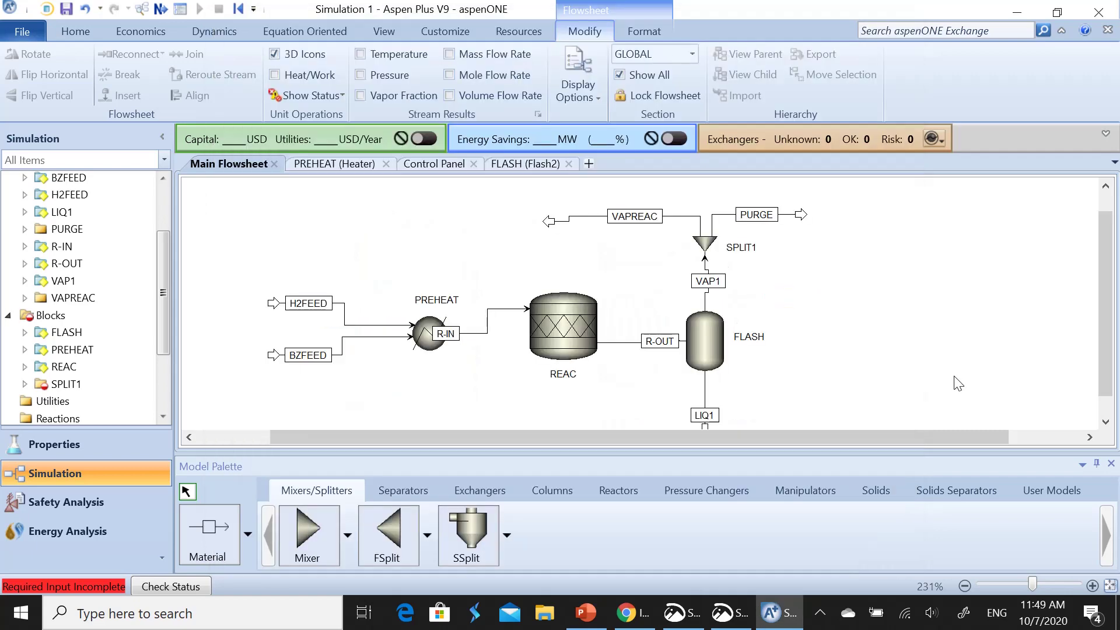
Set the PURGE split fraction of SPLIT1 to 0.08 and run the simulation, returning to the main flowsheet
click(704, 252)
double_click(705, 241)
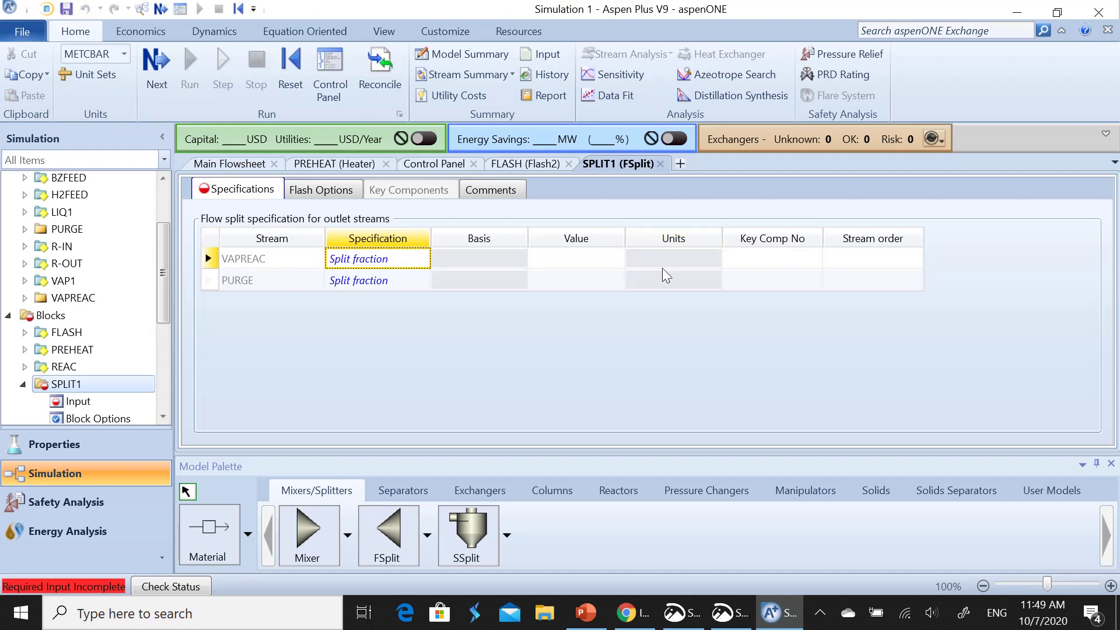
click(207, 281)
click(601, 280)
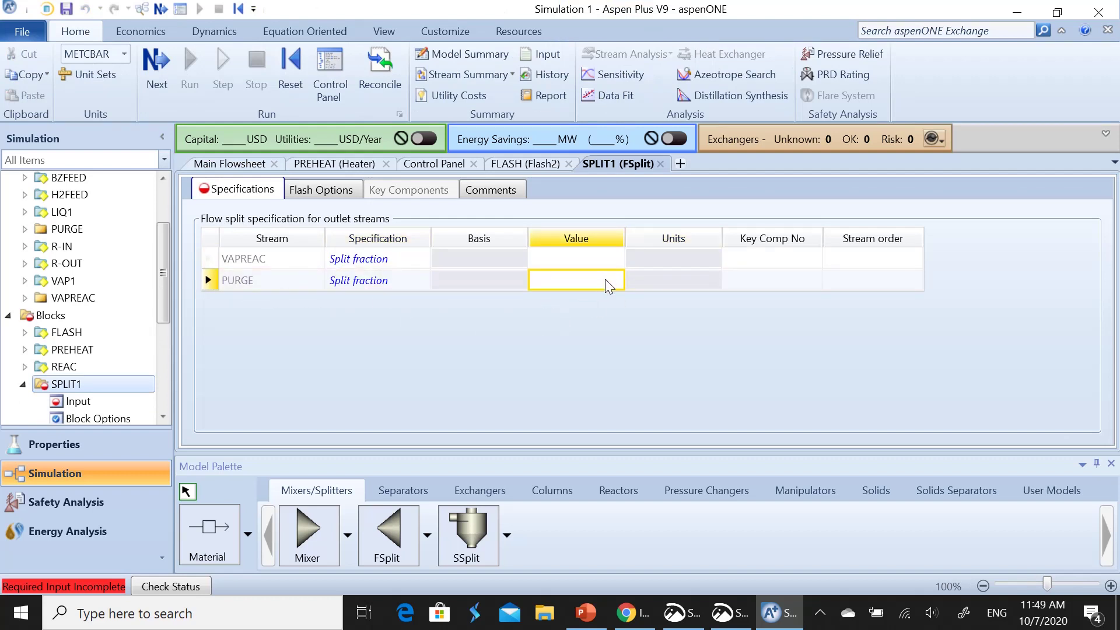
text(0.08)
key(Return)
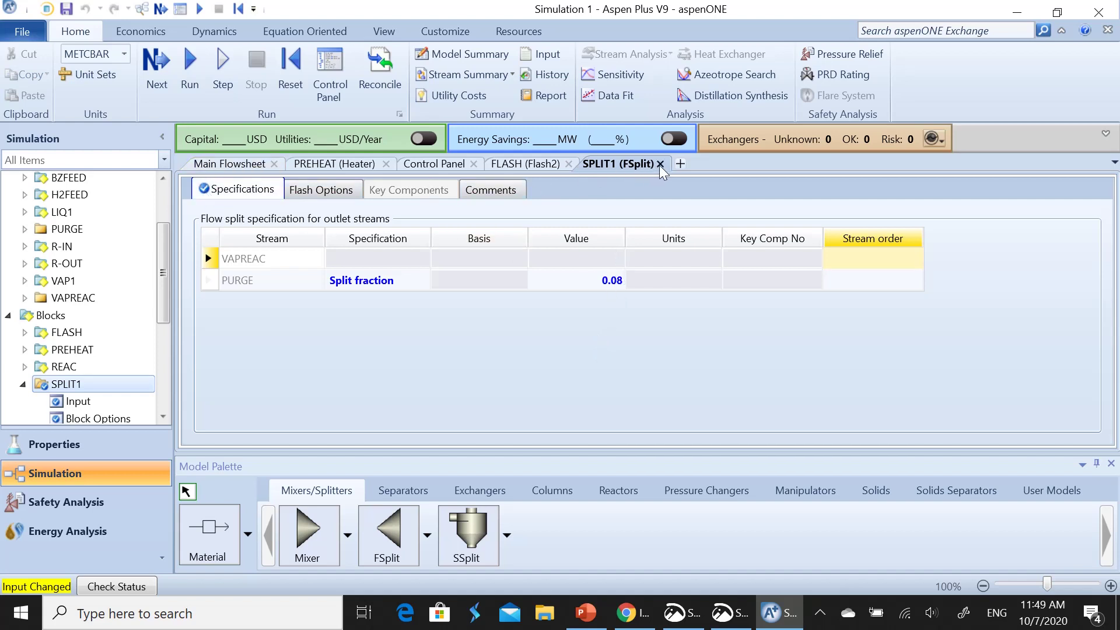
click(191, 65)
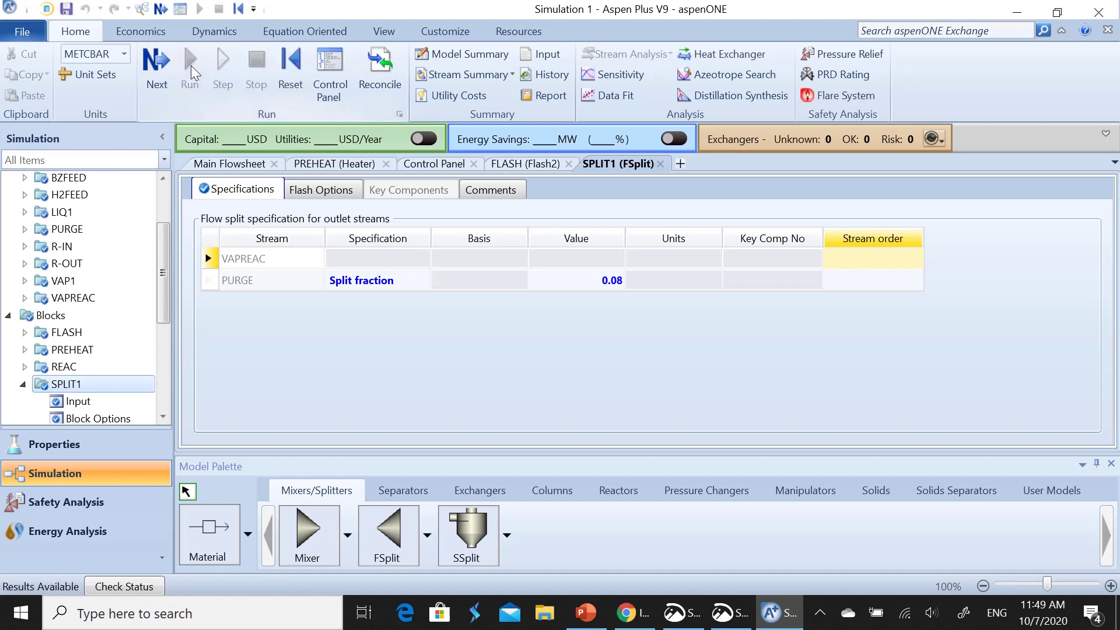
click(660, 164)
Place a second FSplit block near the LIQ1 outlet of FLASH and shrink its icon
click(1105, 423)
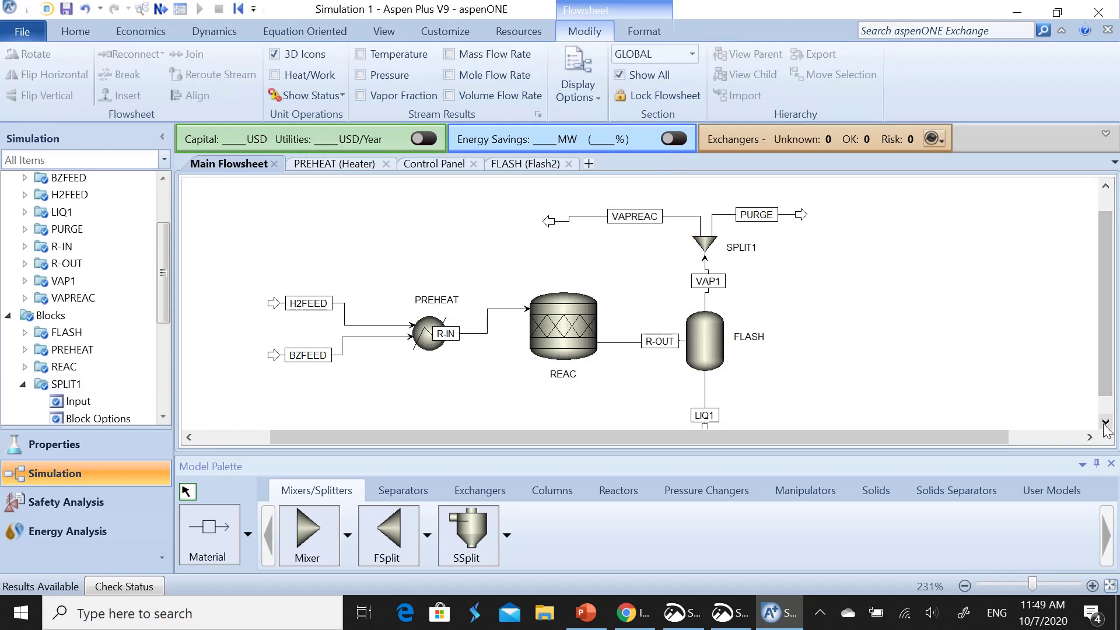
click(1106, 422)
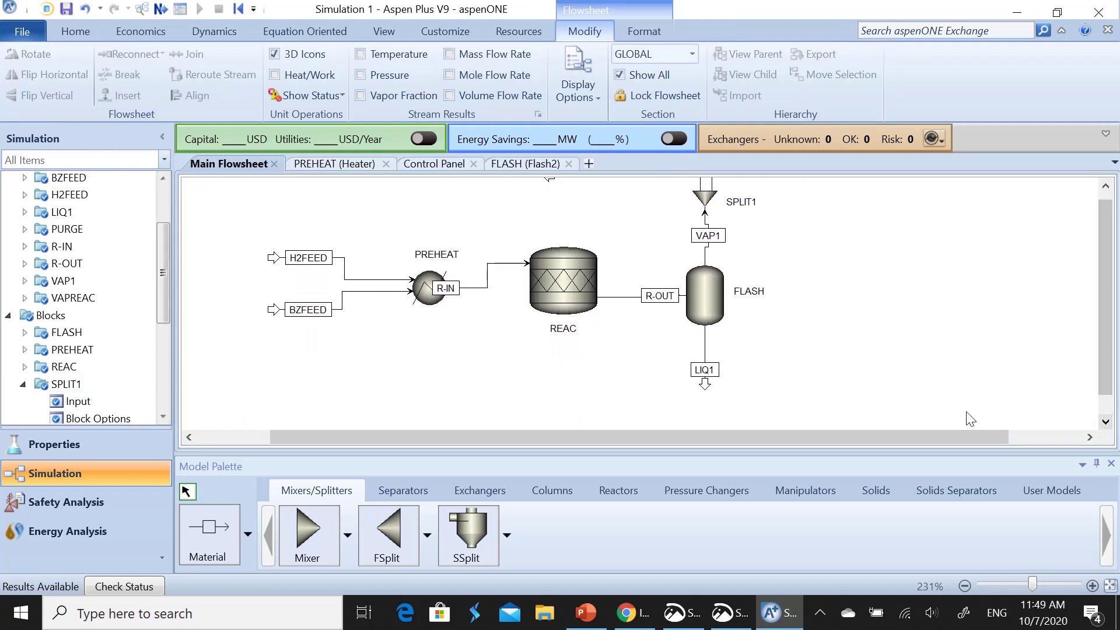
drag(1110, 359, 1110, 377)
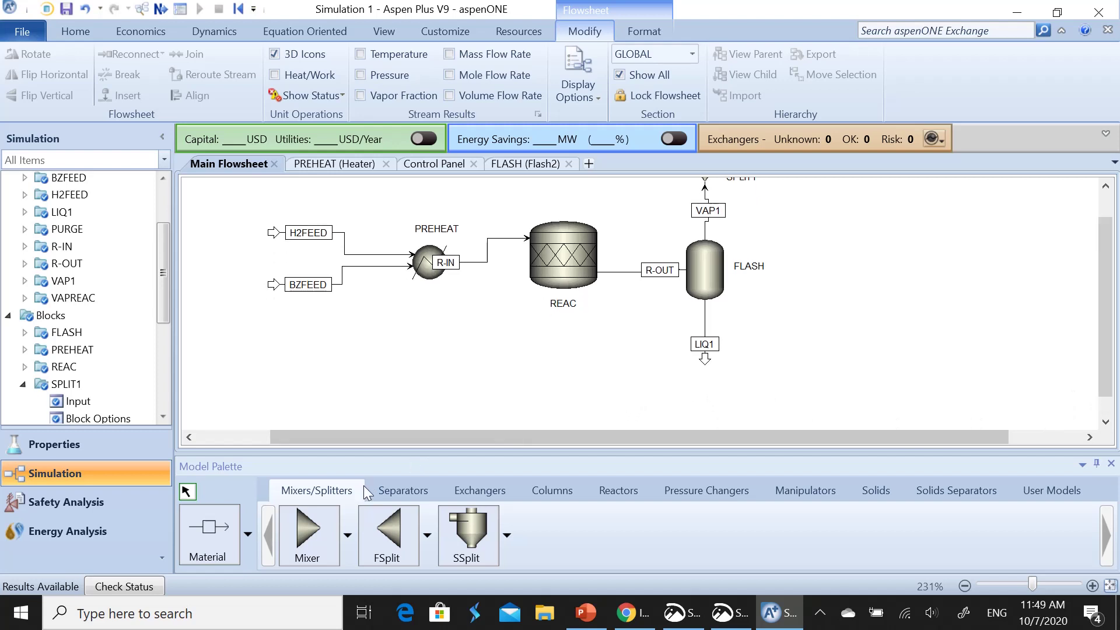
click(394, 519)
click(762, 374)
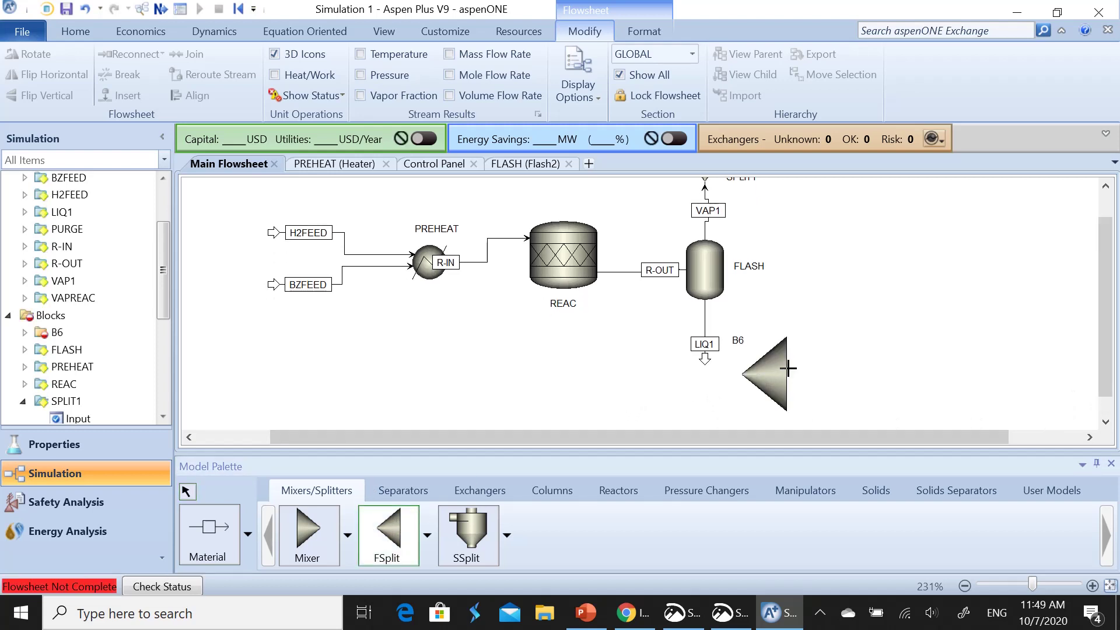
key(Escape)
click(784, 372)
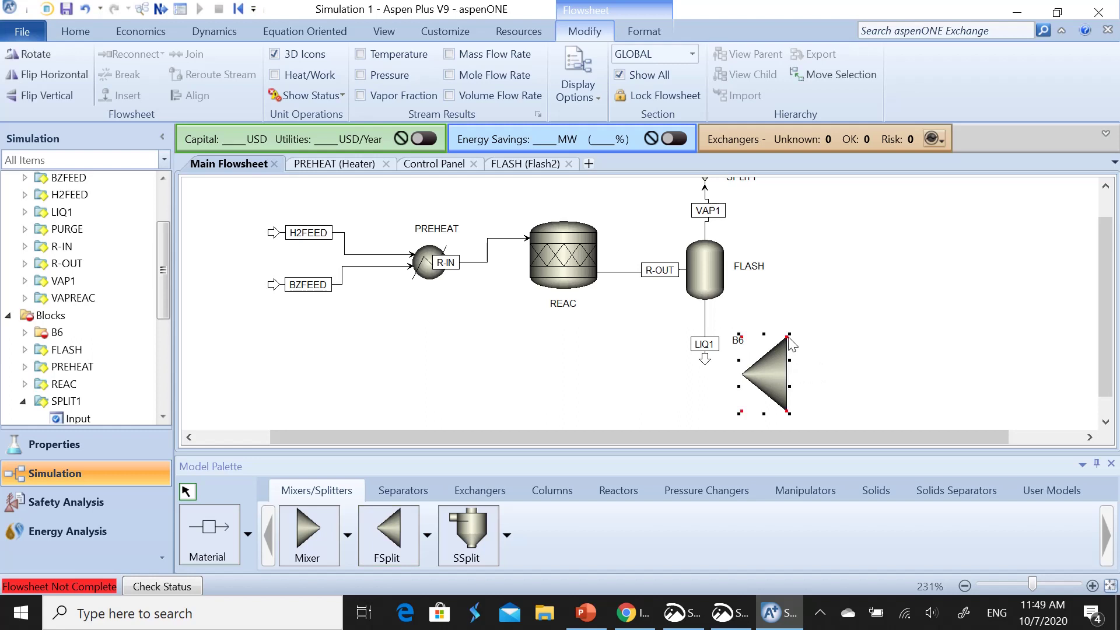
drag(786, 336, 771, 373)
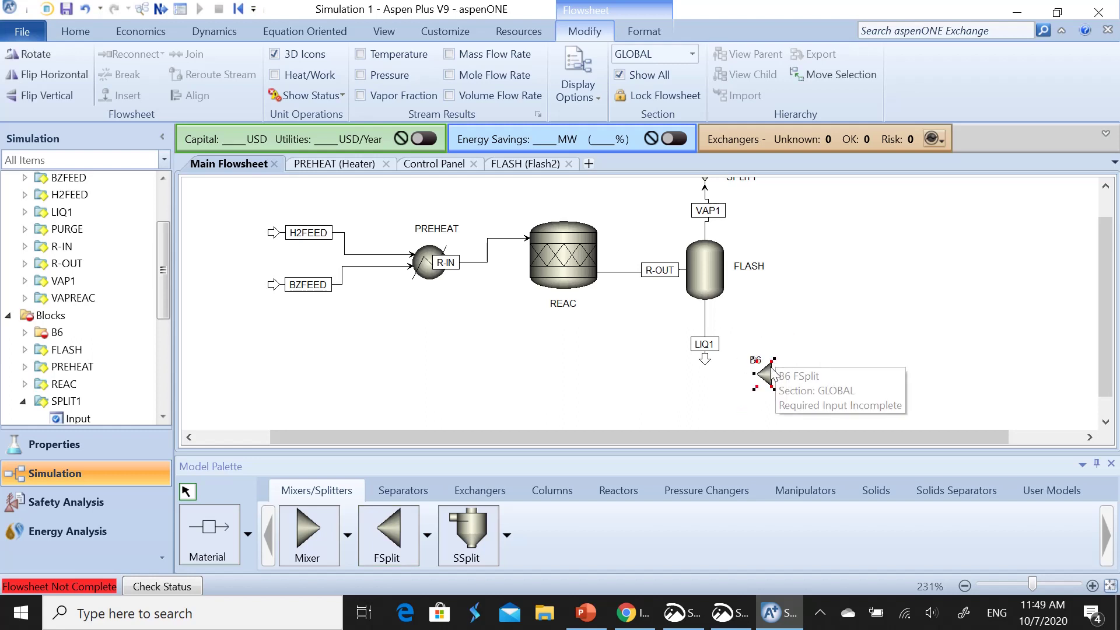
Rotate the new splitter's icon to the right and place it directly below the LIQ1 stream outlet
right_click(771, 374)
mouse_move(831, 314)
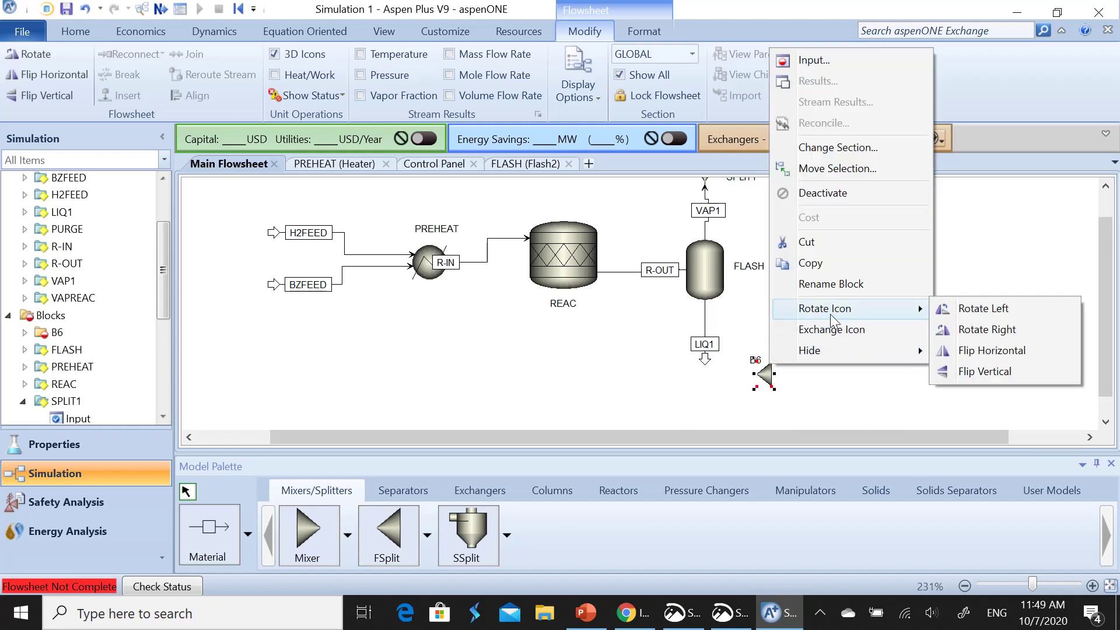
click(968, 328)
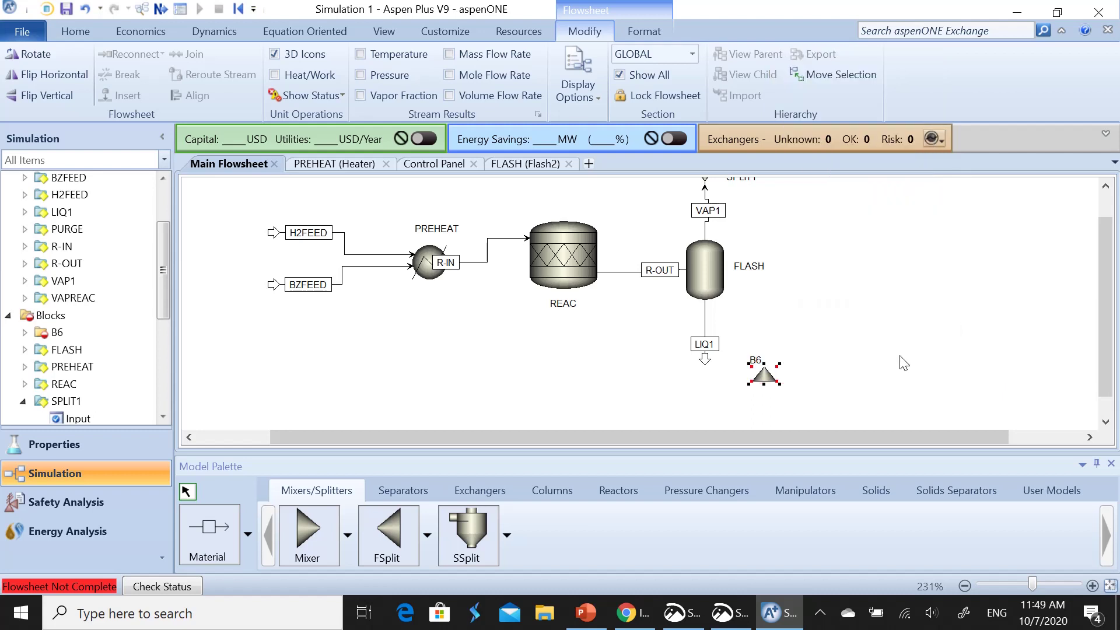
drag(768, 384, 709, 391)
Reconnect the destination of the LIQ1 stream to the inlet of the new splitter
click(706, 326)
right_click(706, 325)
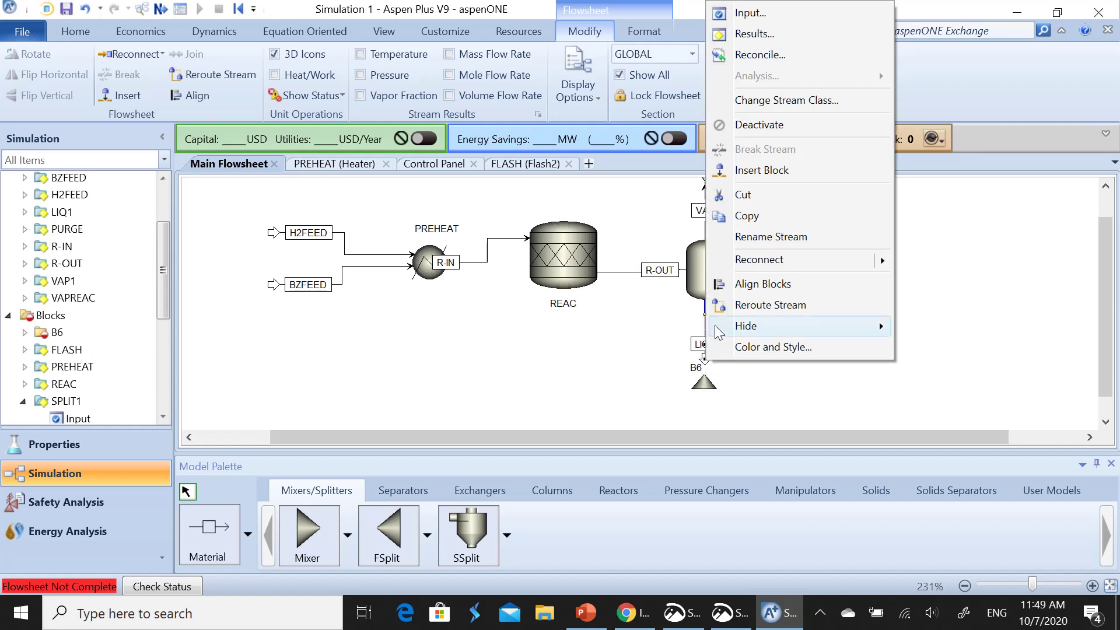
mouse_move(854, 264)
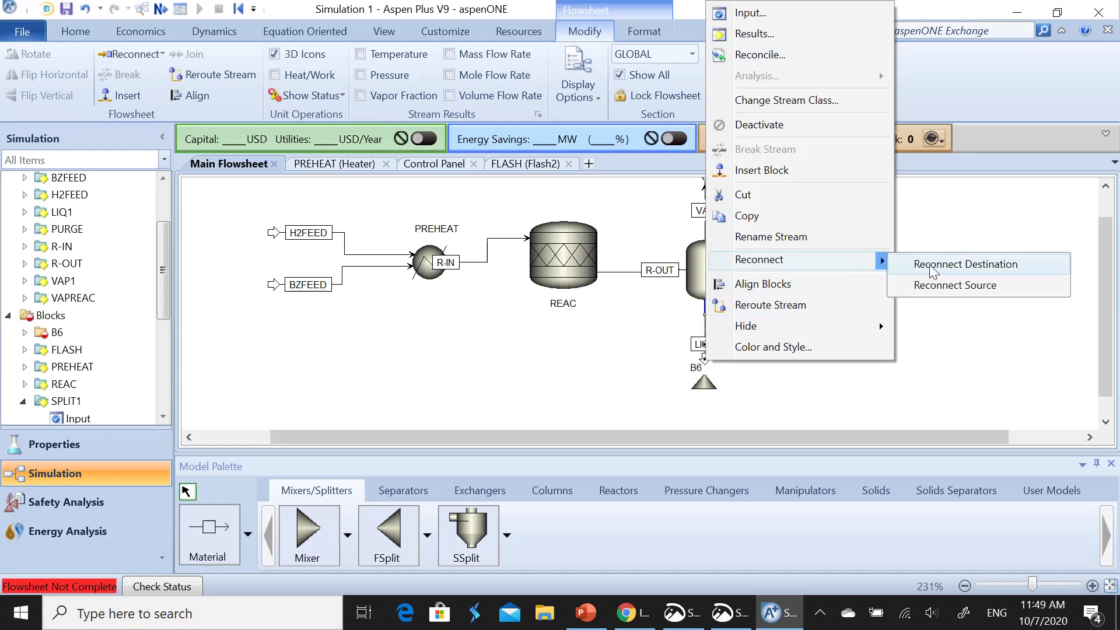
click(957, 264)
click(707, 367)
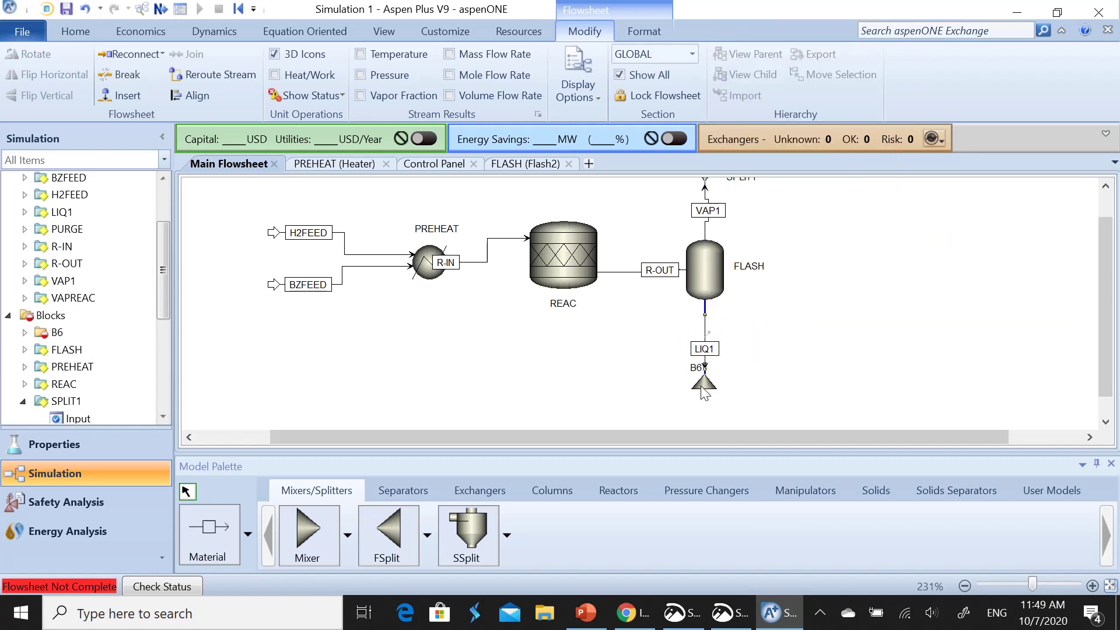
Move the splitter closer to FLASH and shift the LIQ1 label up so it clears the block label
drag(704, 392, 704, 360)
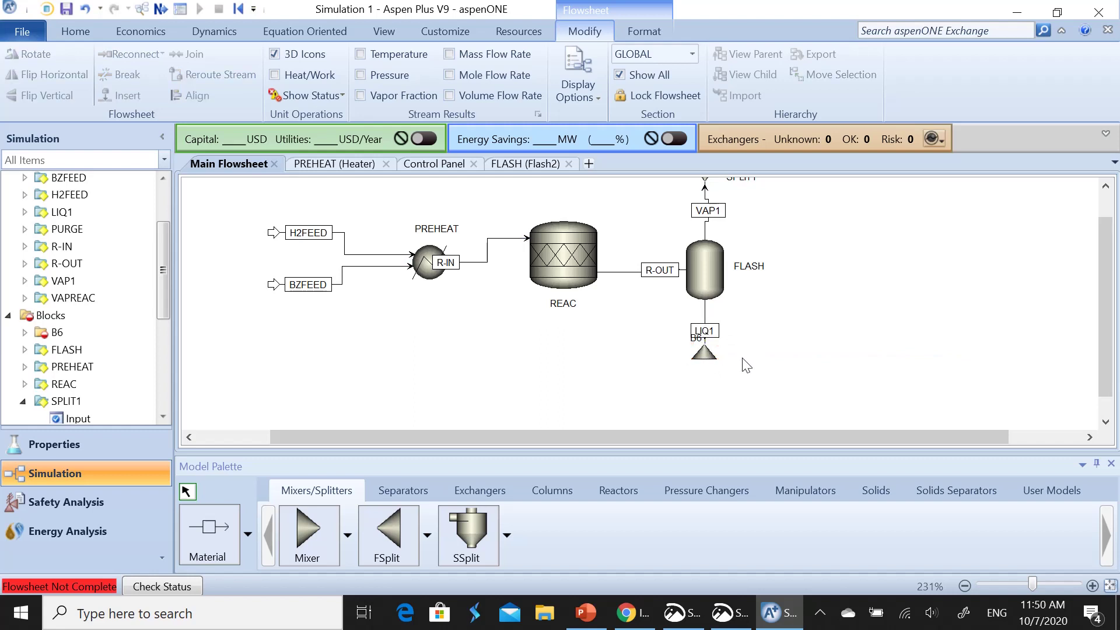
click(706, 318)
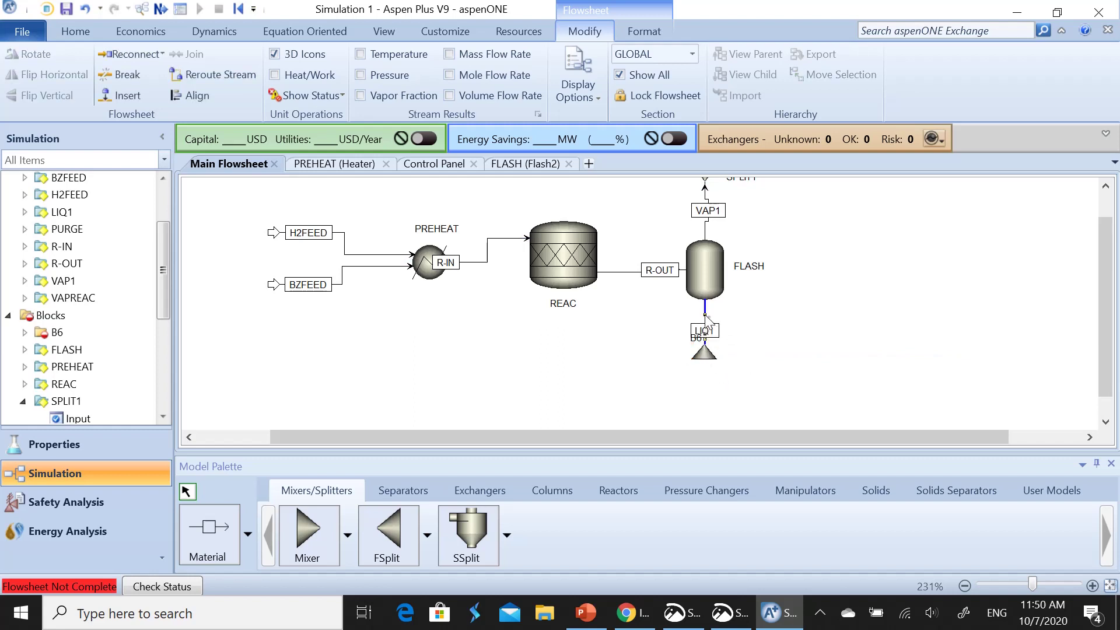
click(724, 343)
drag(719, 341, 714, 333)
click(756, 332)
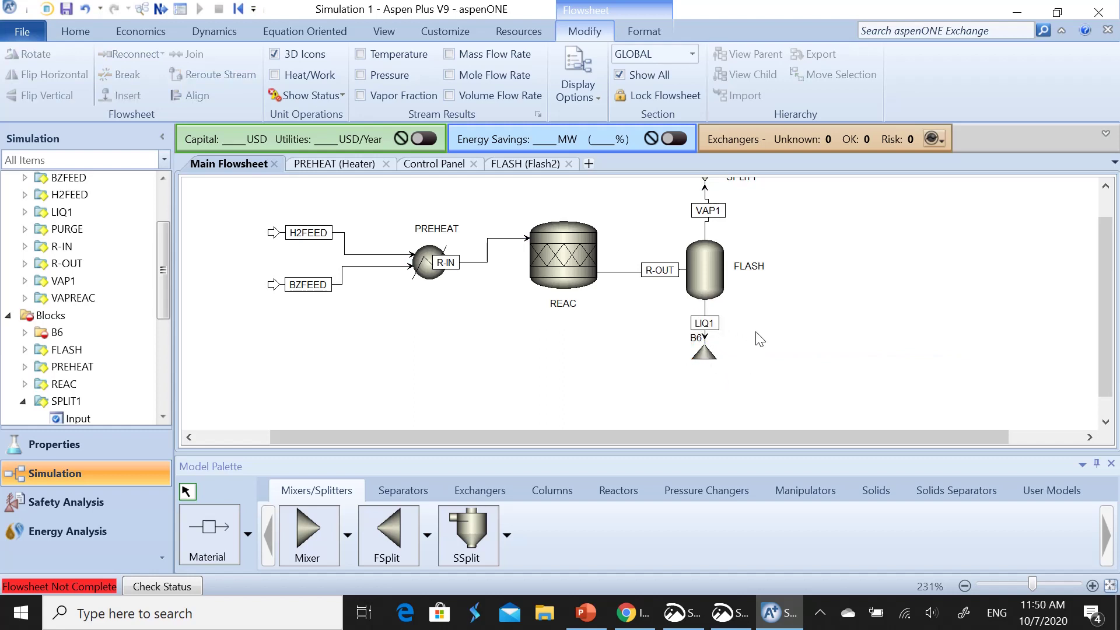
Draw two material outlet streams from the splitter below FLASH, one going right and one going left
click(199, 530)
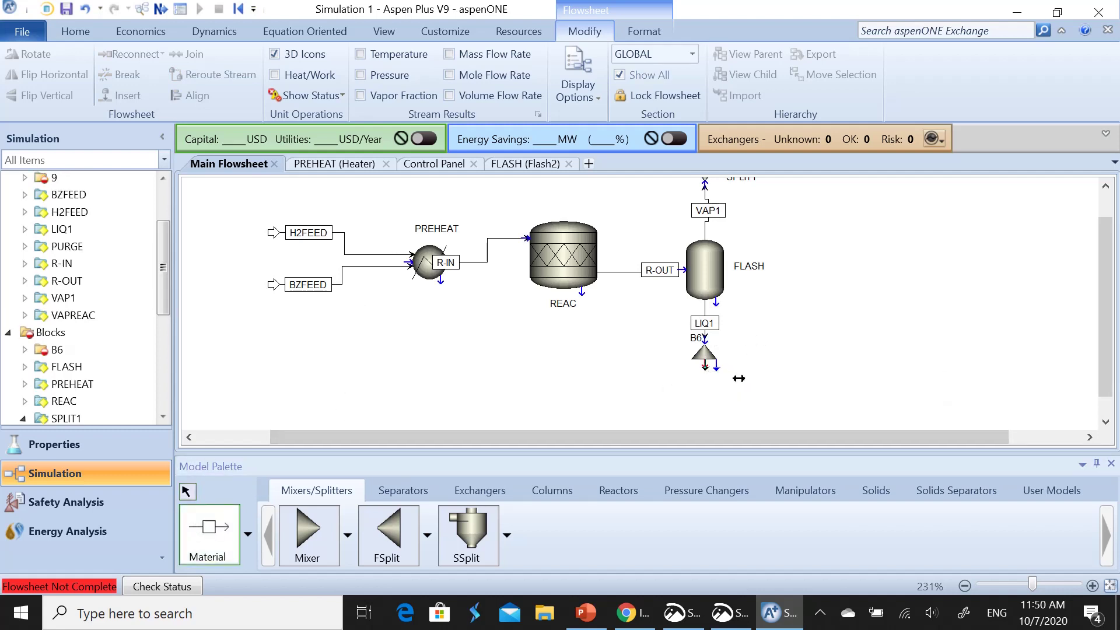
click(708, 368)
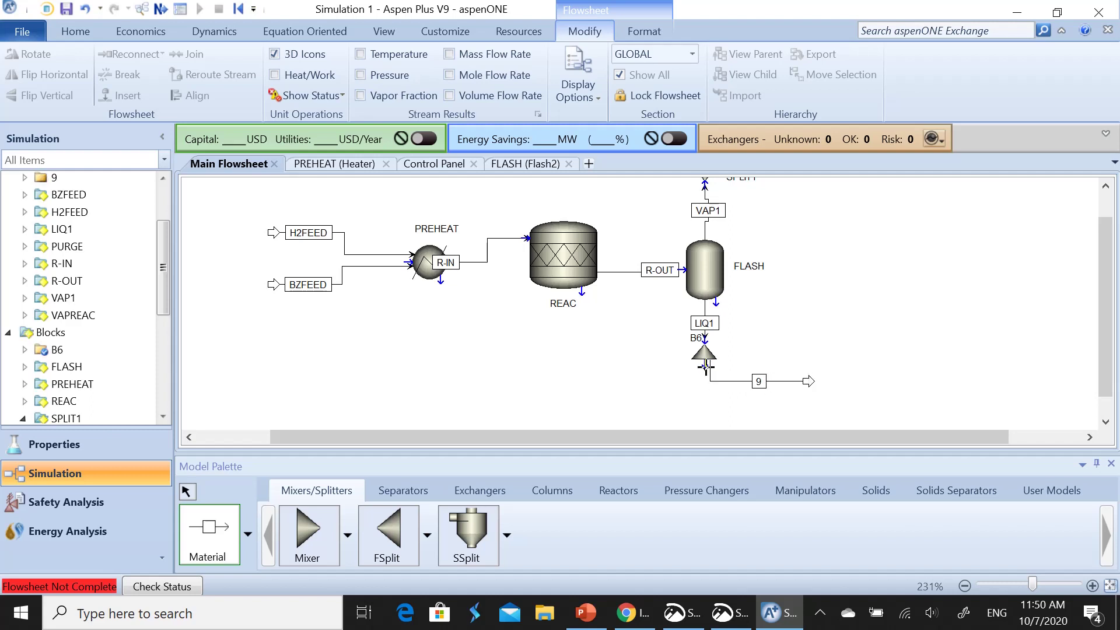
click(698, 365)
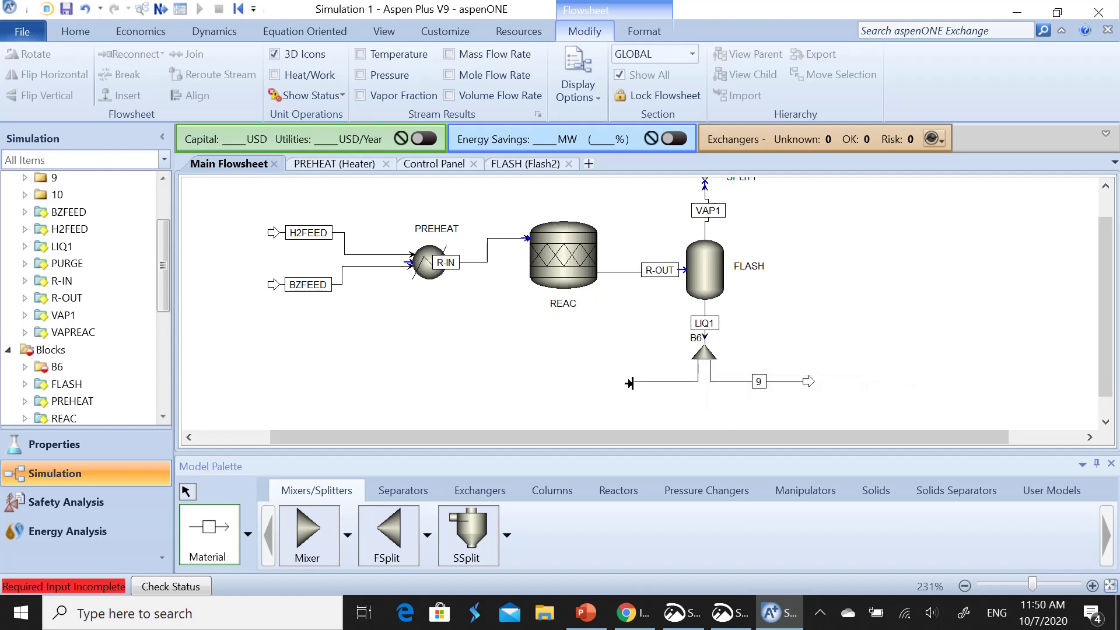
click(569, 381)
right_click(642, 400)
Rename the splitter's right outlet stream to CFEED and its left outlet stream to LIQREC
click(759, 381)
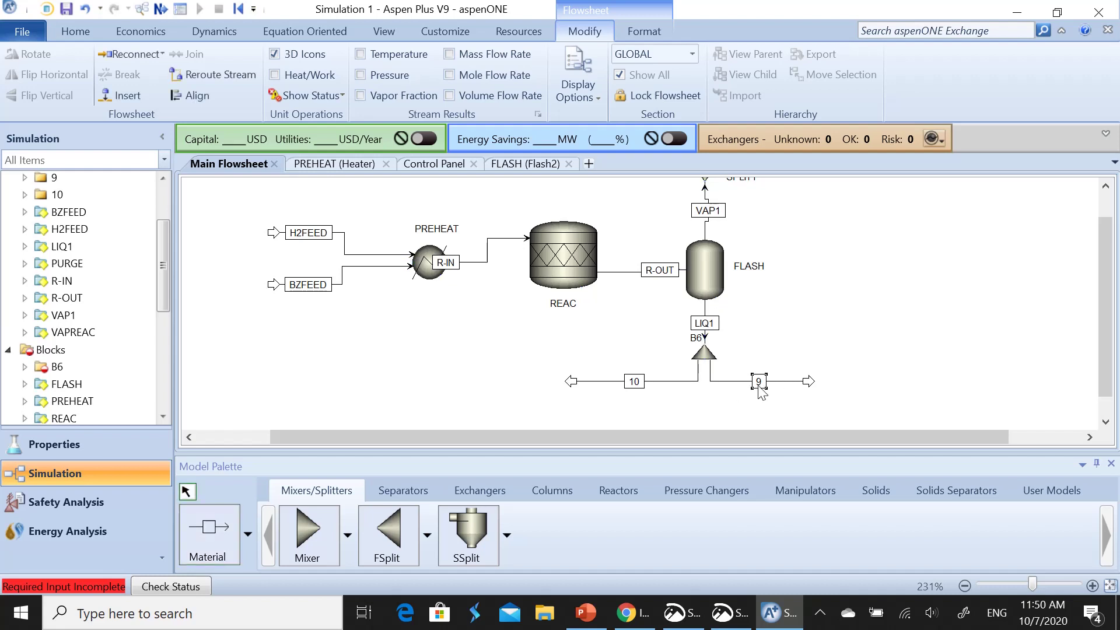
click(758, 381)
text(CFEED)
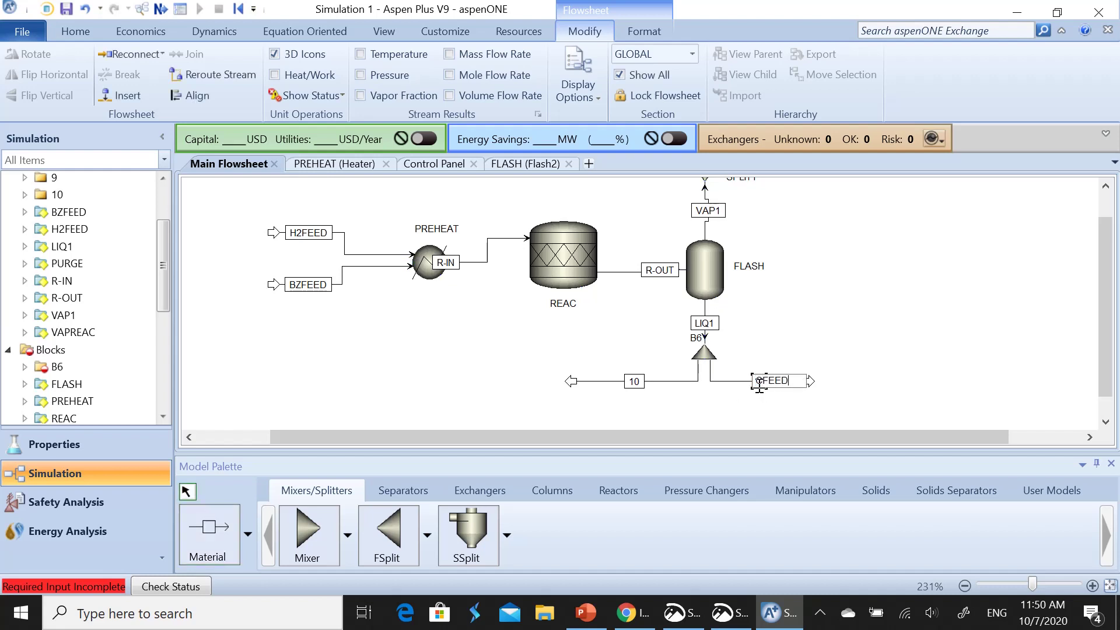
click(695, 416)
click(635, 383)
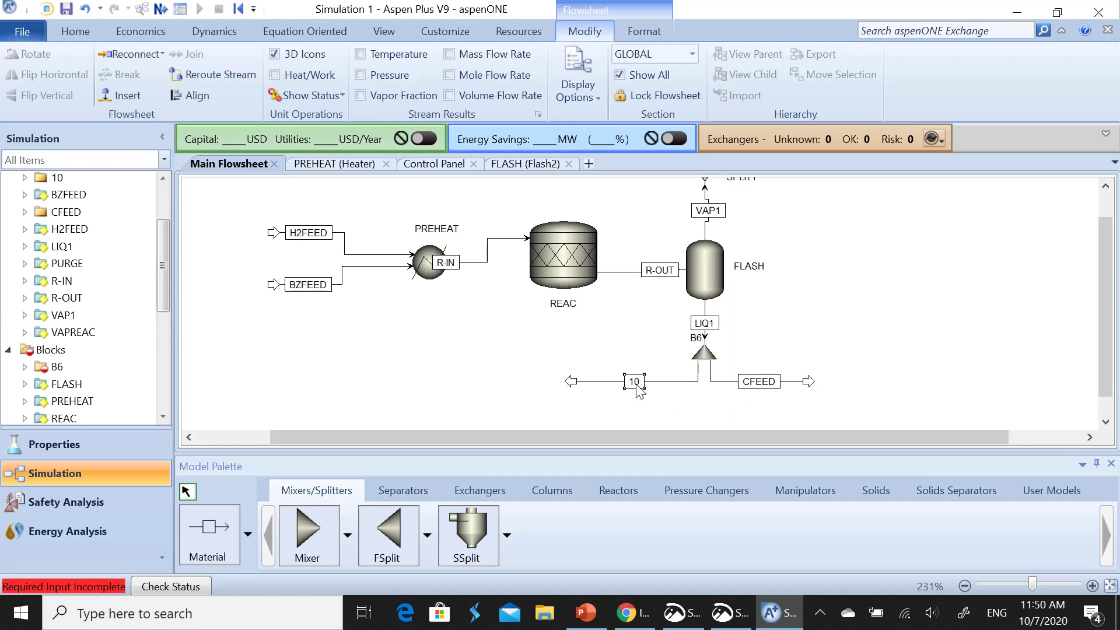
click(636, 384)
text(LIQREC)
click(636, 353)
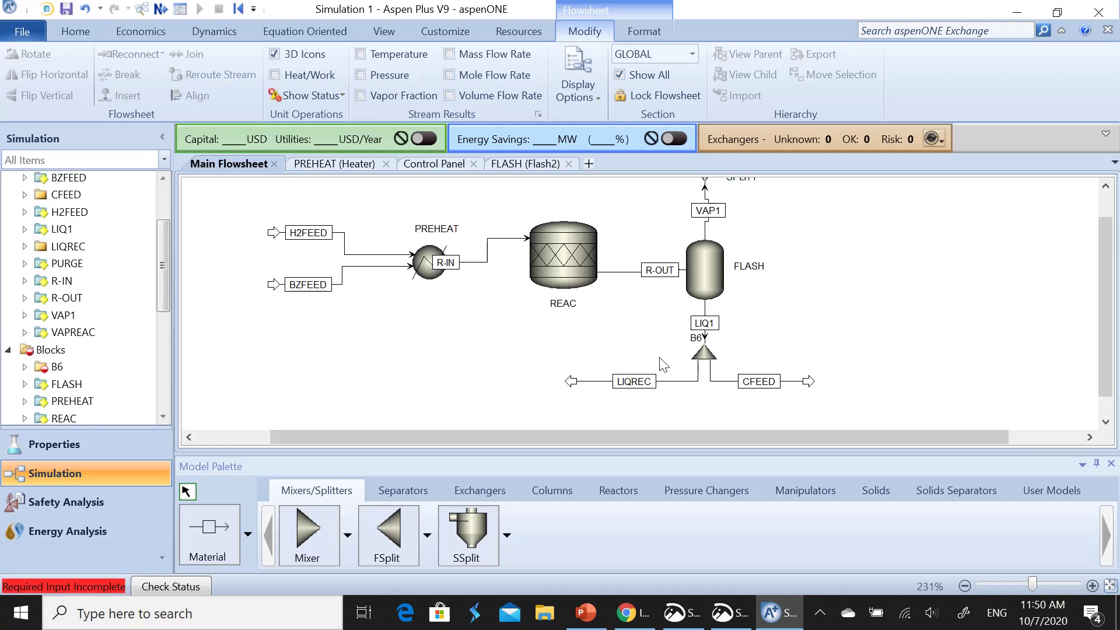
Rename the splitter block below FLASH to SPLIT2 and move its label to the left of the icon
click(696, 340)
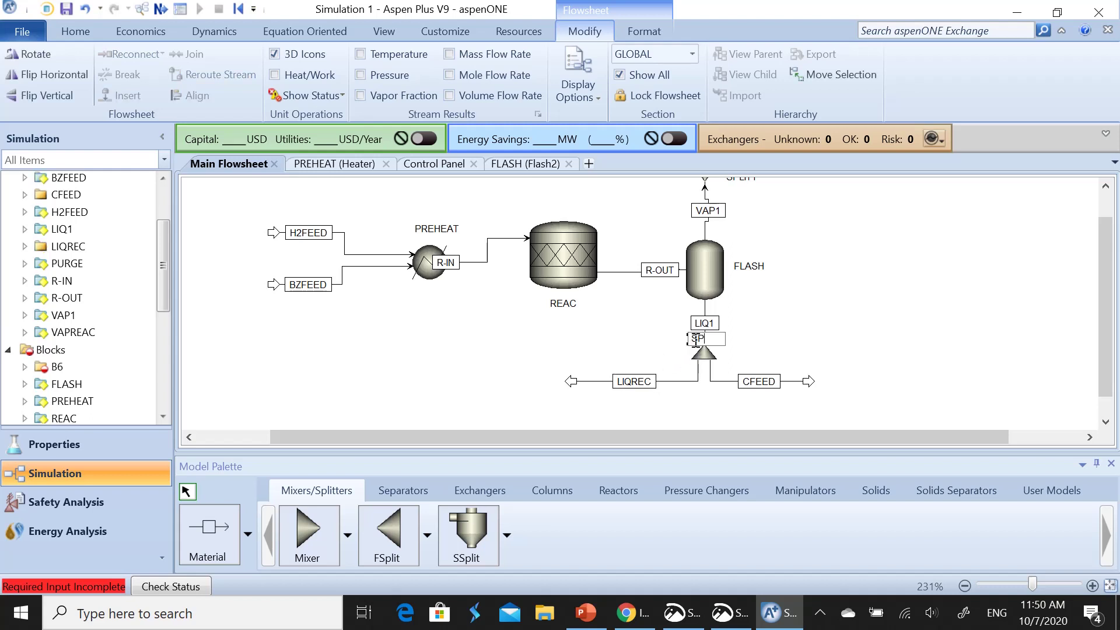
text(SPLIT2)
key(Return)
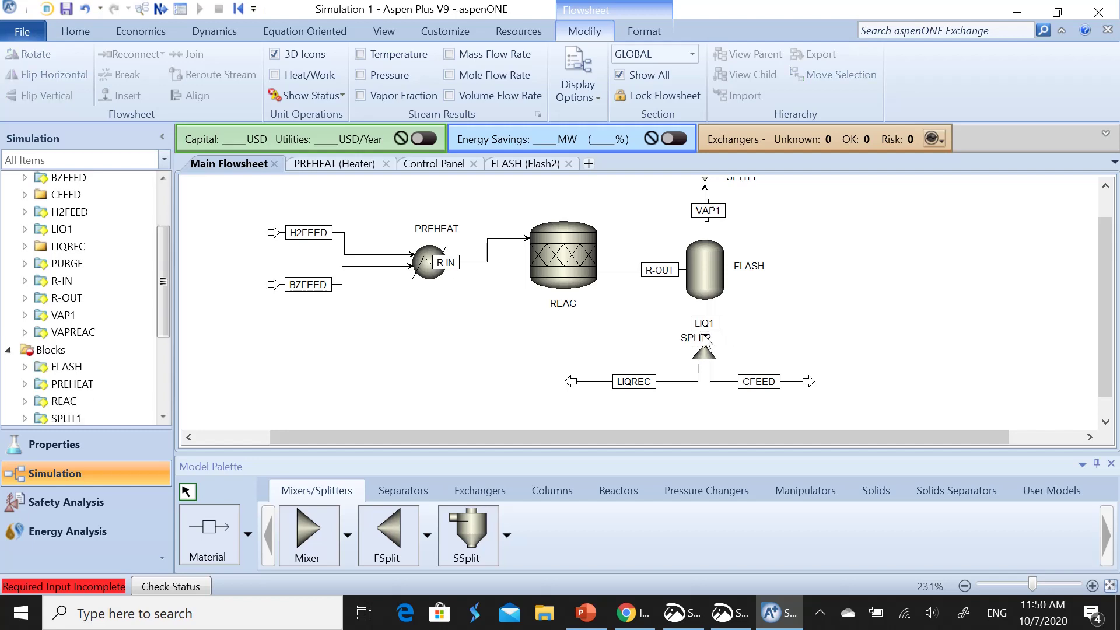
drag(692, 341, 663, 357)
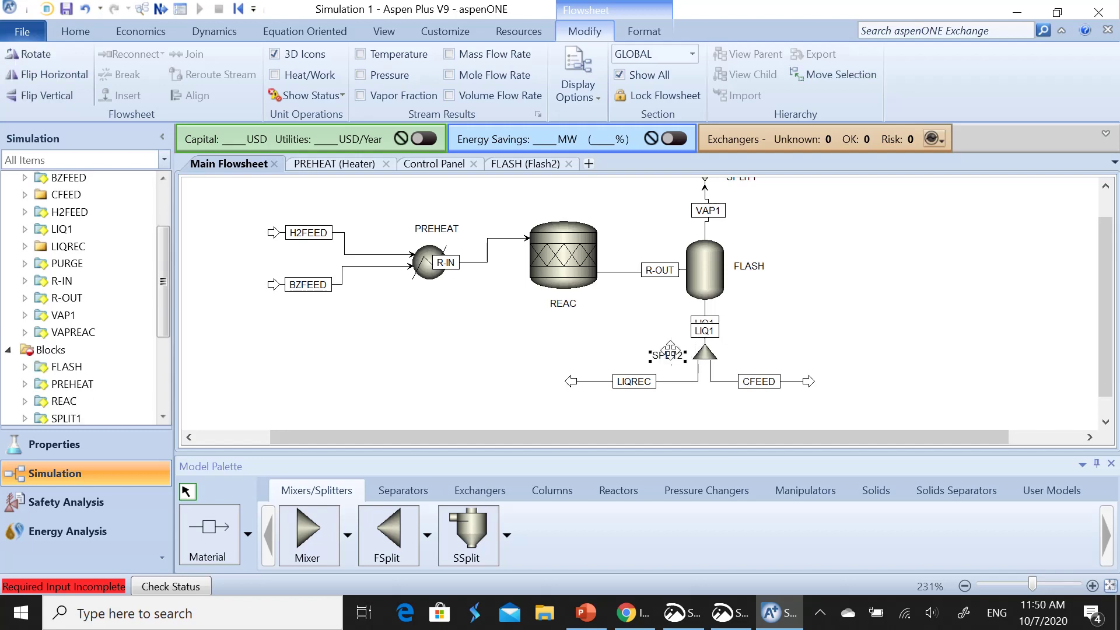
Consult the process specifications sheet for the liquid split to the distillation column and return to the flowsheet
click(678, 609)
click(680, 610)
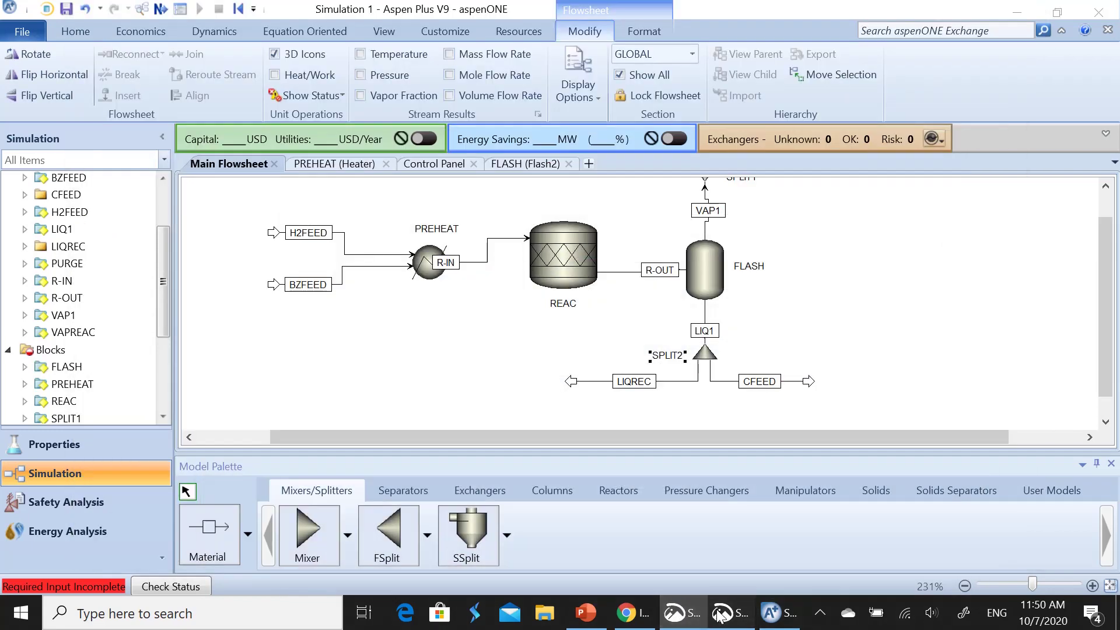
click(730, 607)
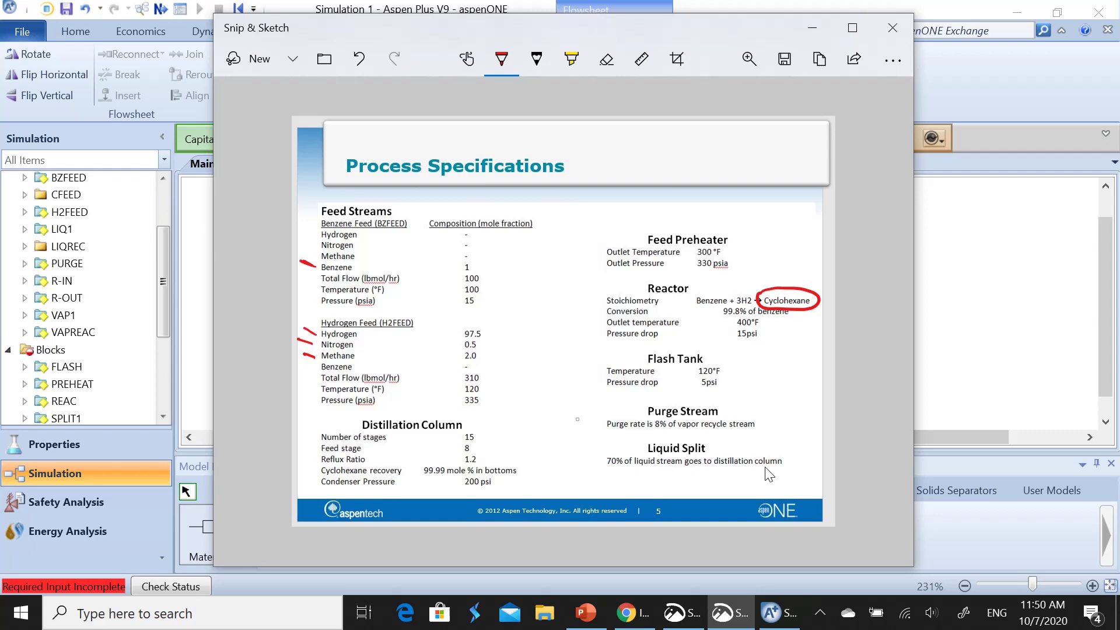
click(955, 388)
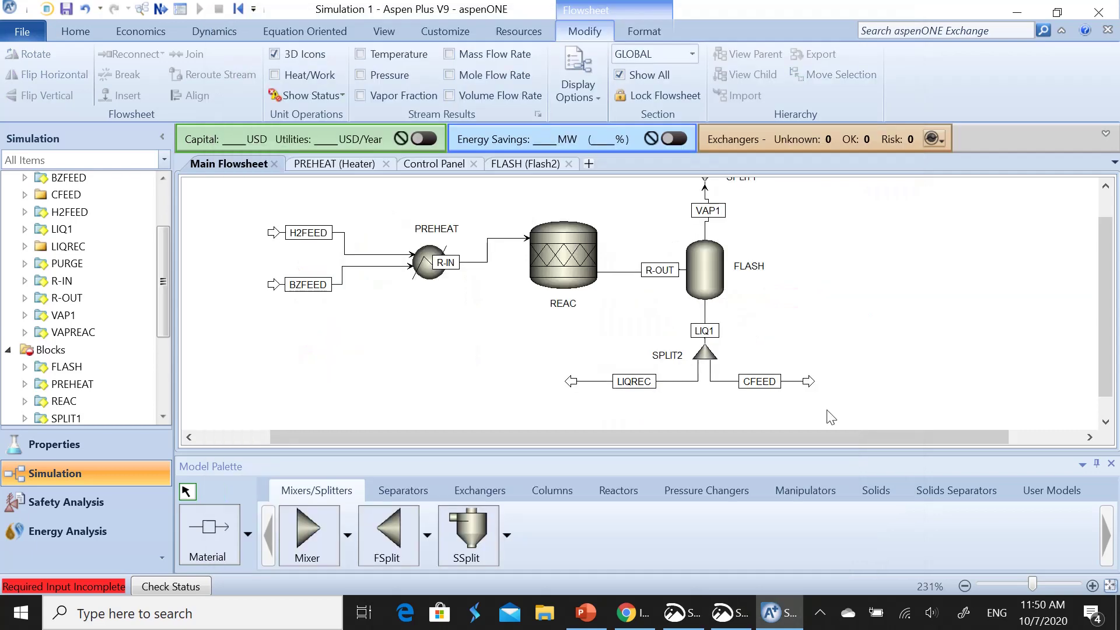
Set the LIQREC split fraction of SPLIT2 to 0.3, run the simulation and close the block's input form
double_click(707, 361)
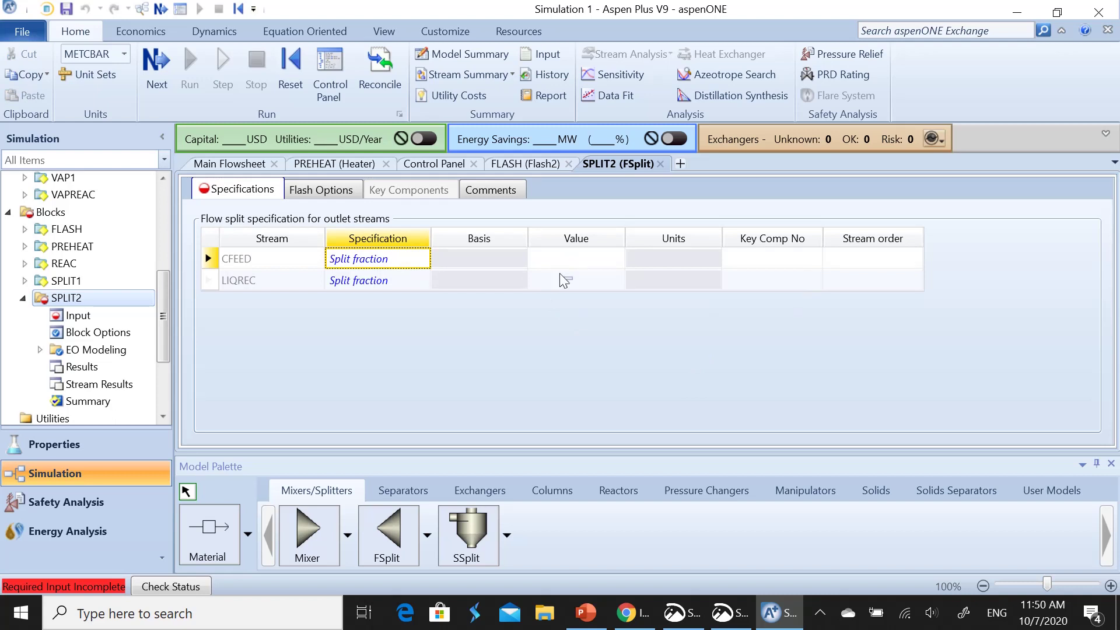
click(209, 280)
click(592, 278)
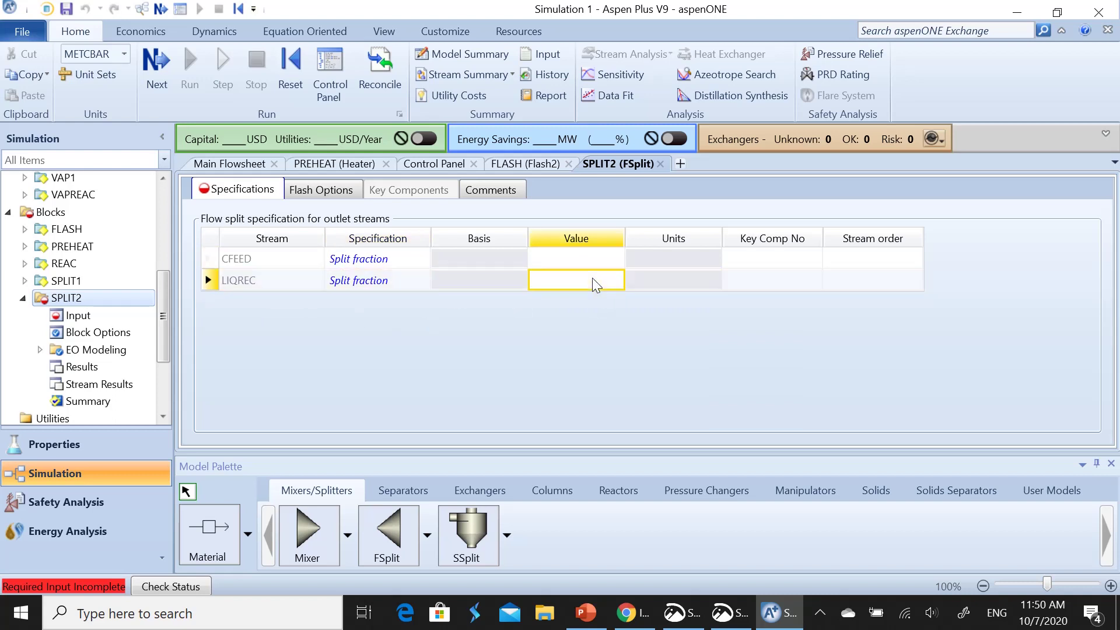
text(0.3)
key(Return)
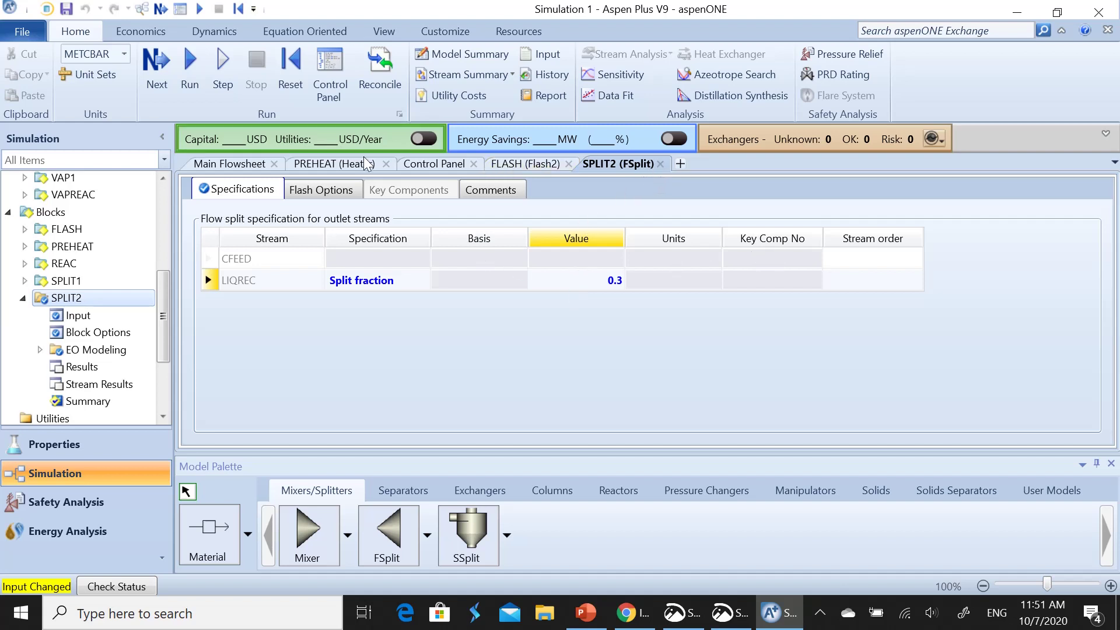
click(190, 68)
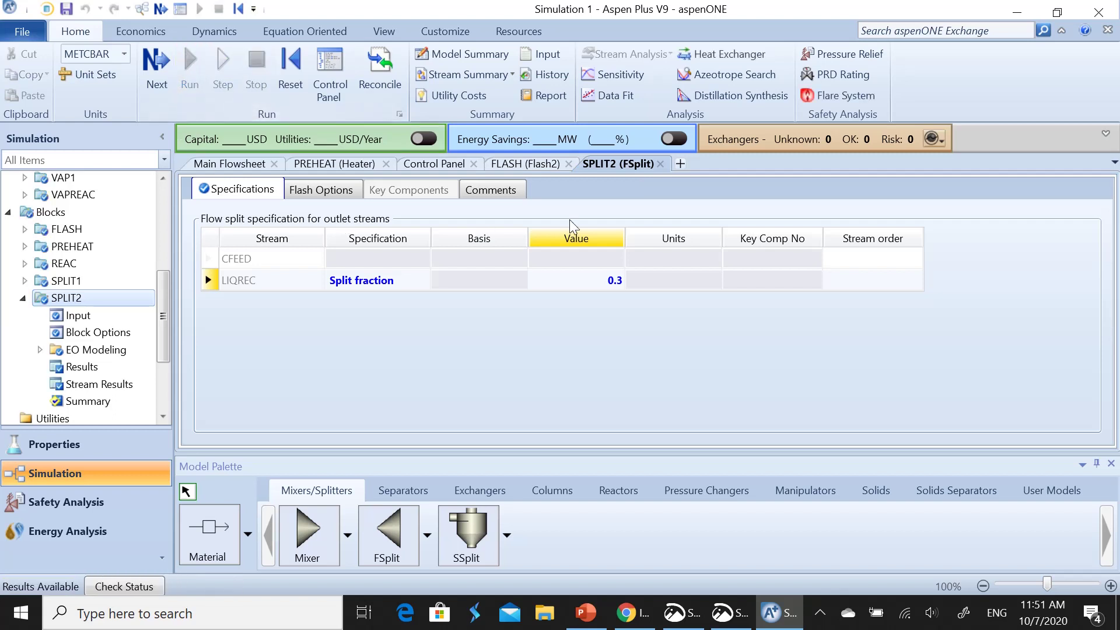
click(661, 164)
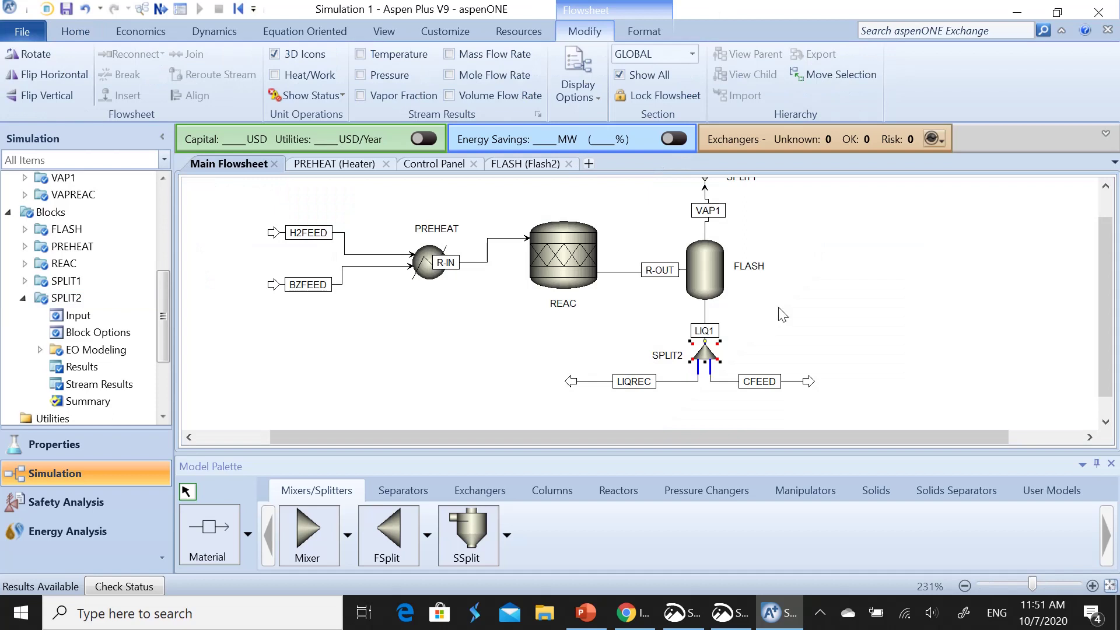
Review the stream summary, checking the mole, mass and volume flows of all streams, and return to the main flowsheet
click(1105, 186)
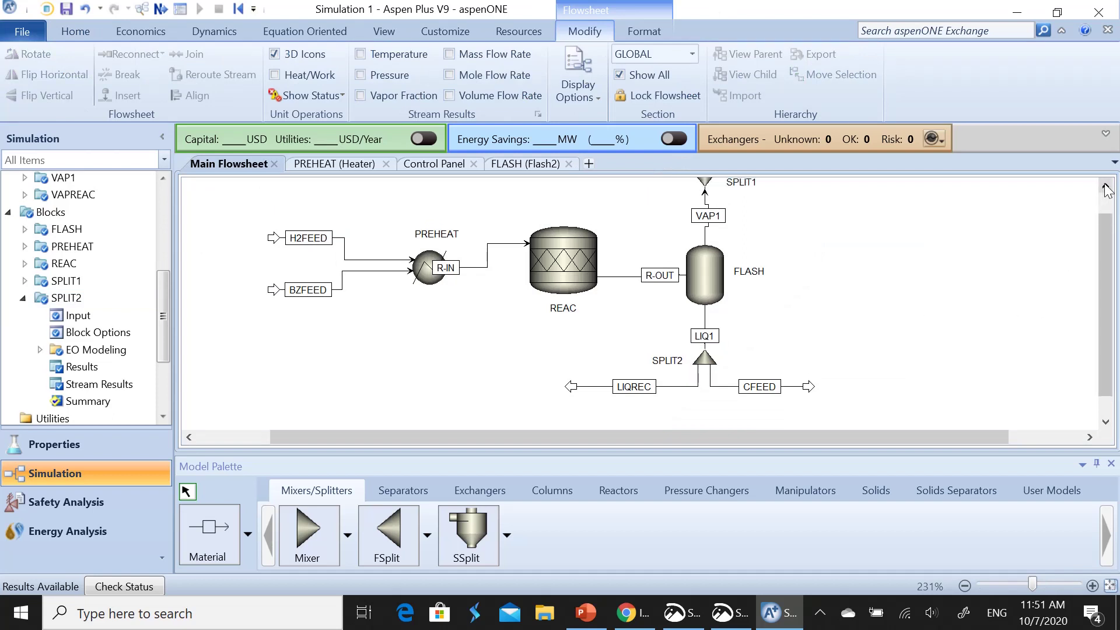
click(1106, 186)
drag(1104, 233, 1105, 245)
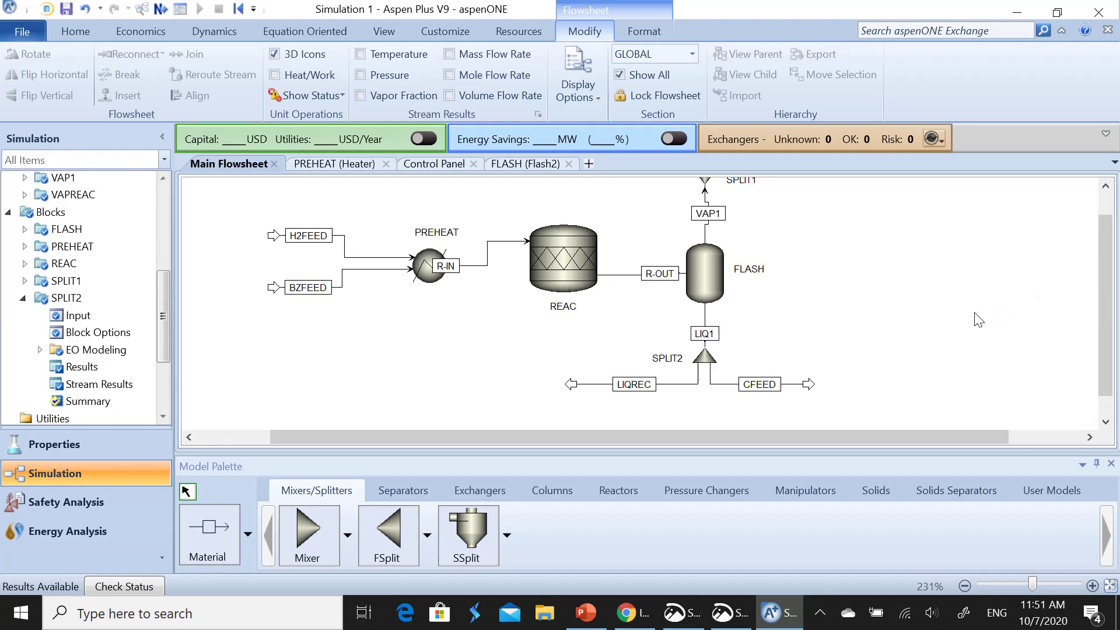
scroll(979, 319, down, 2)
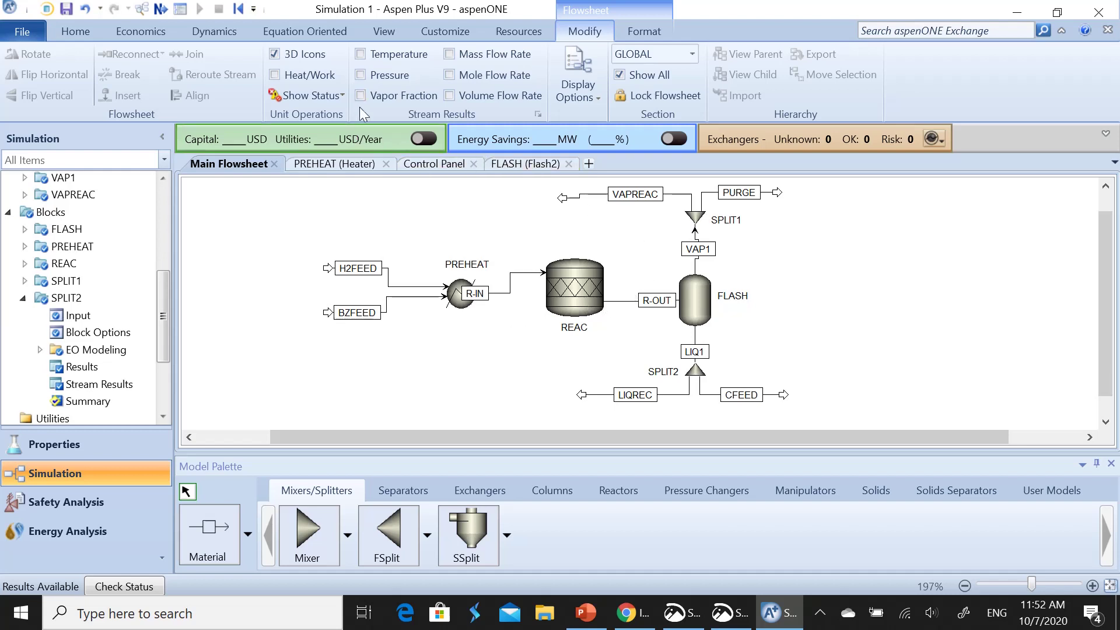
click(87, 31)
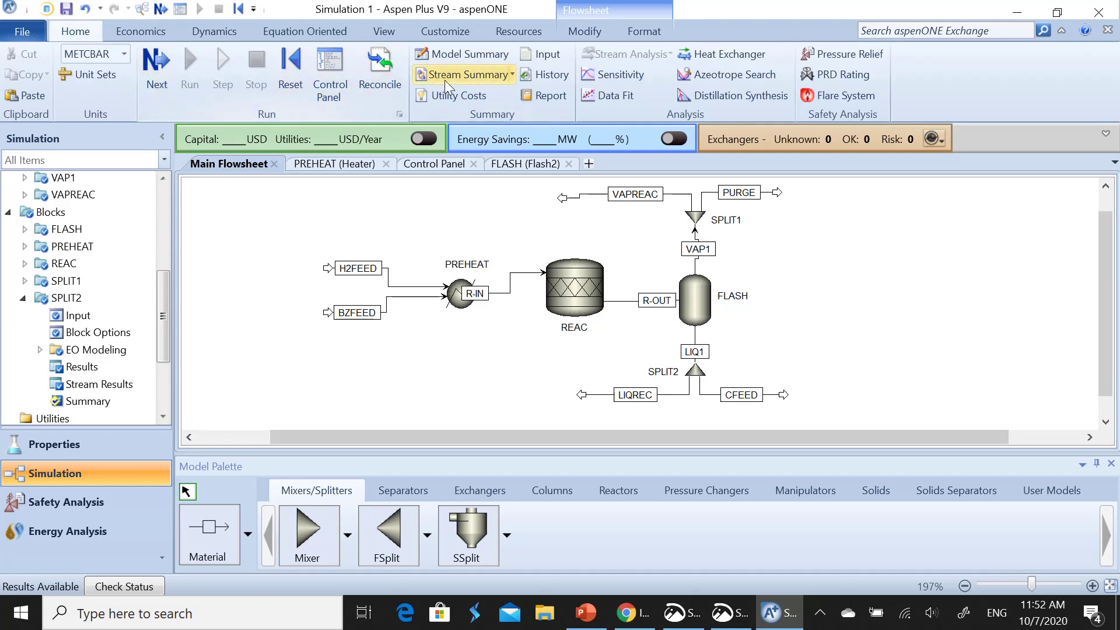
click(462, 76)
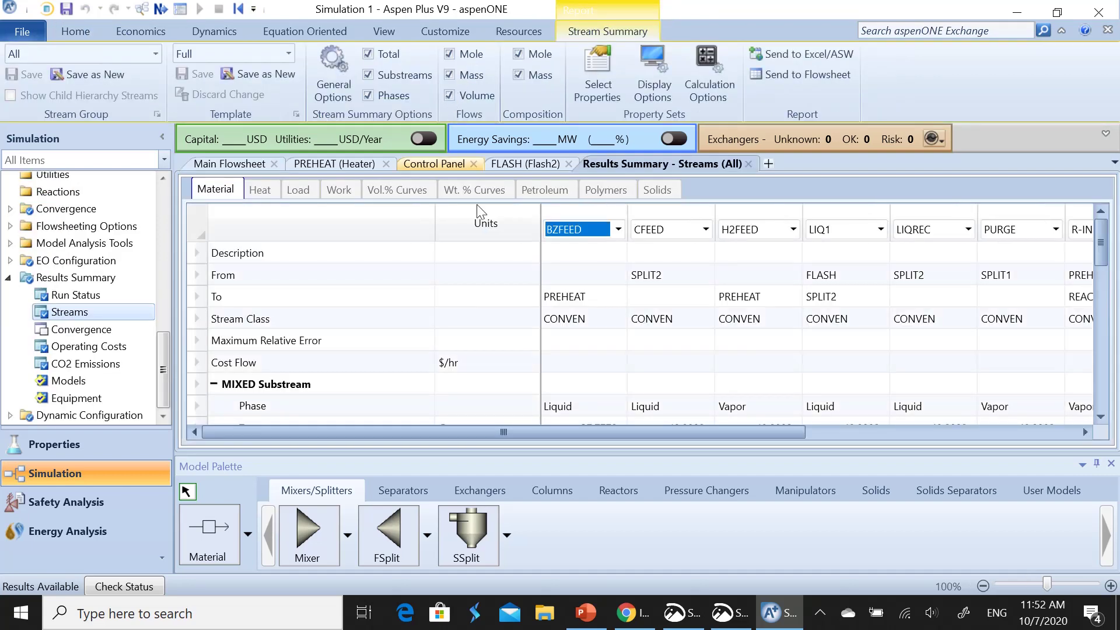
scroll(610, 300, down, 2)
scroll(609, 300, down, 7)
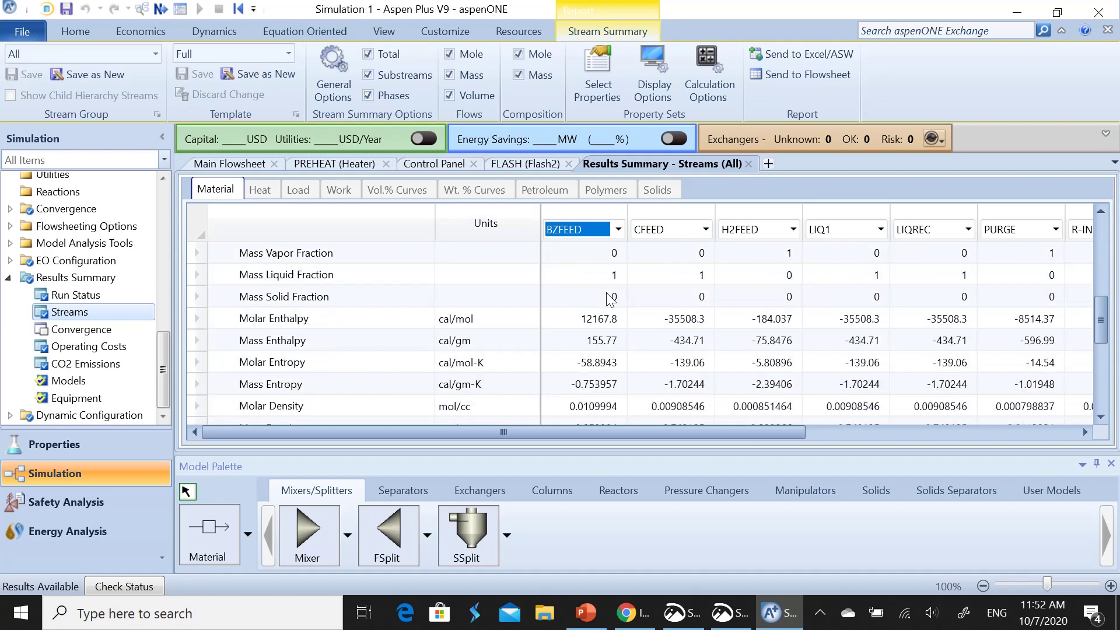
scroll(610, 299, up, 1)
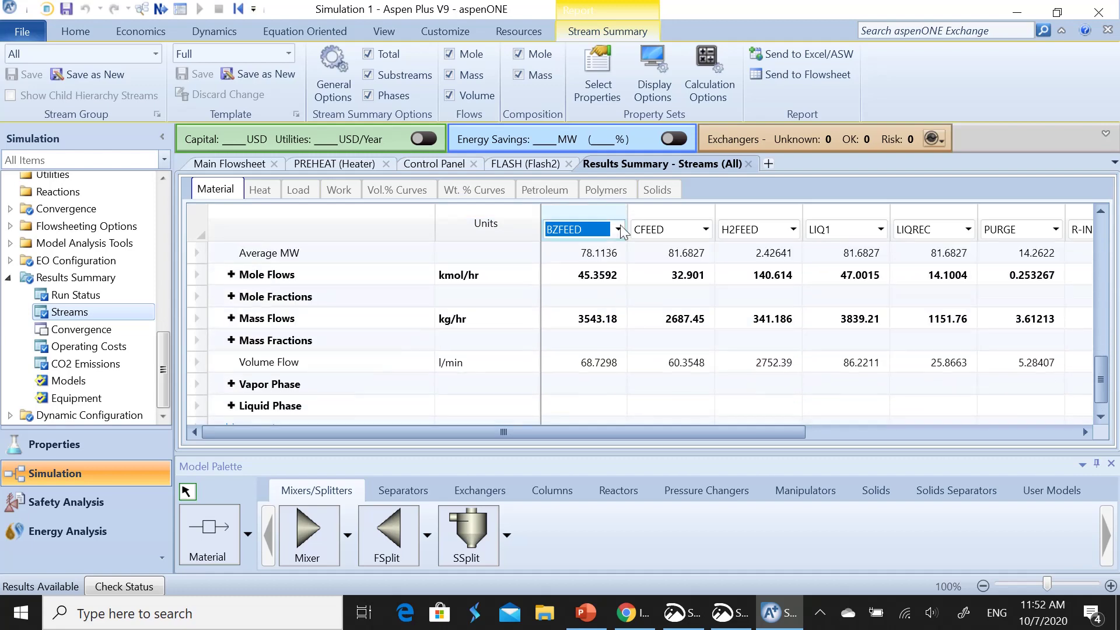
click(749, 163)
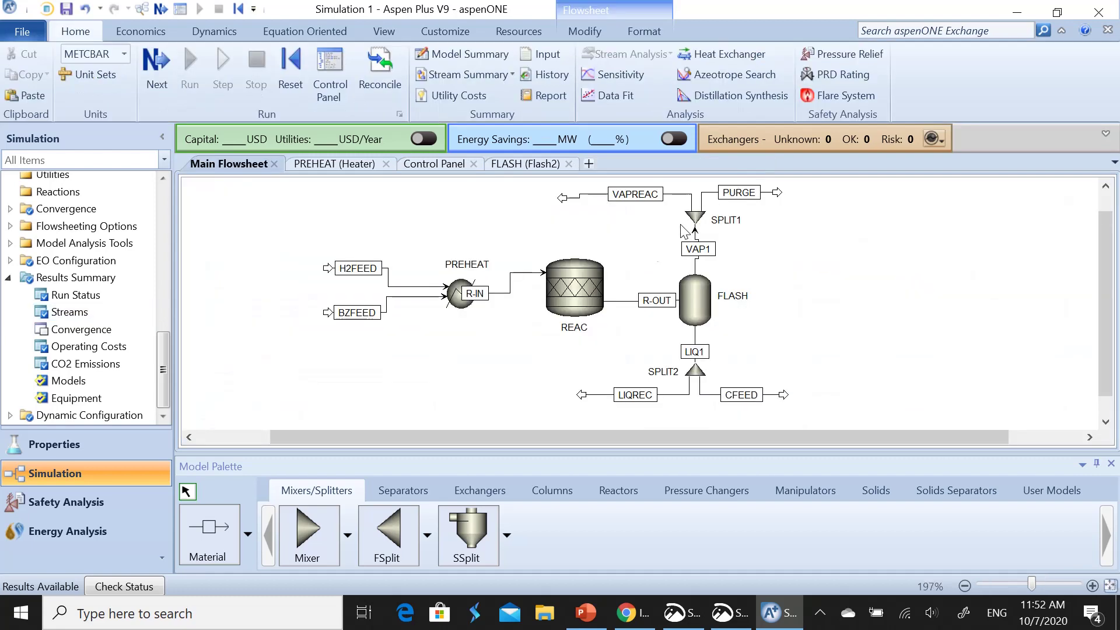
Reconnect the destination of the VAPREAC stream to the feed inlet of the PREHEAT block
right_click(577, 200)
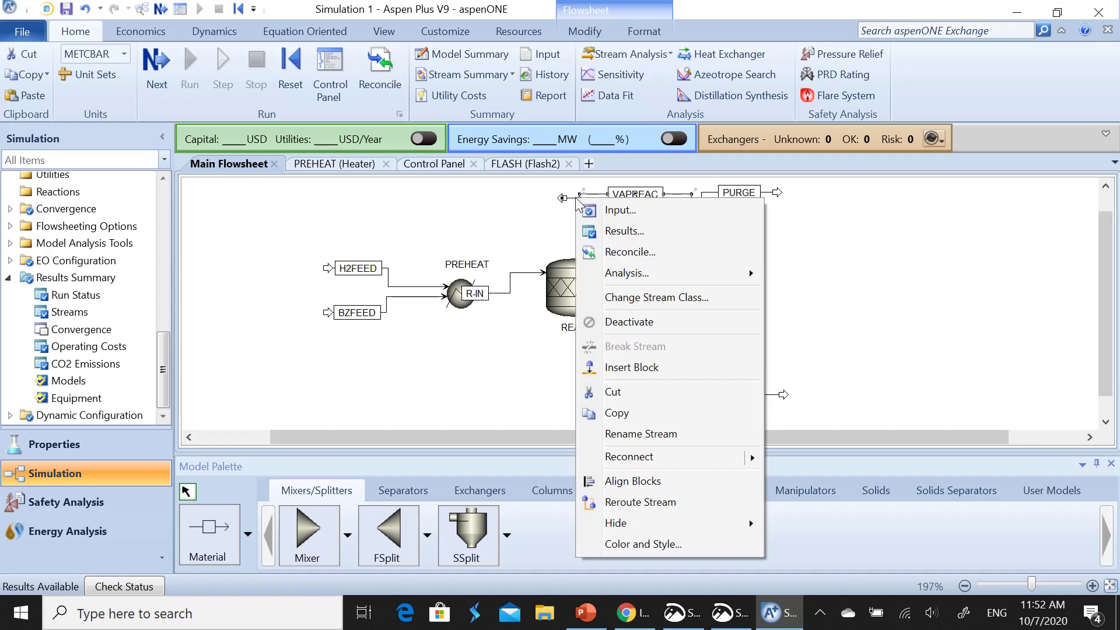
mouse_move(691, 454)
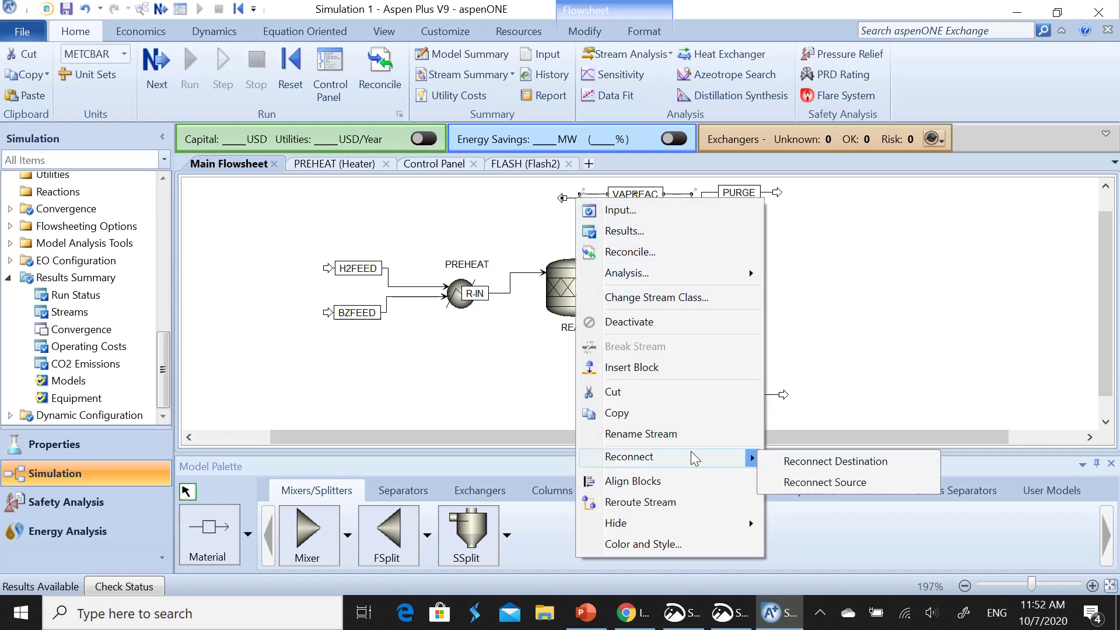
click(773, 464)
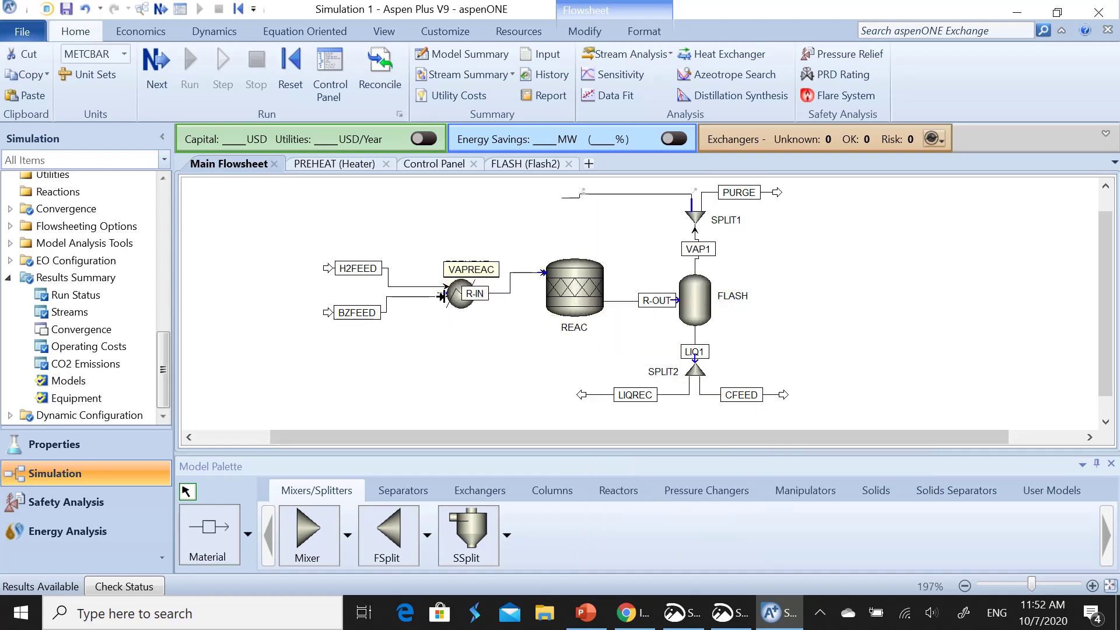
click(462, 266)
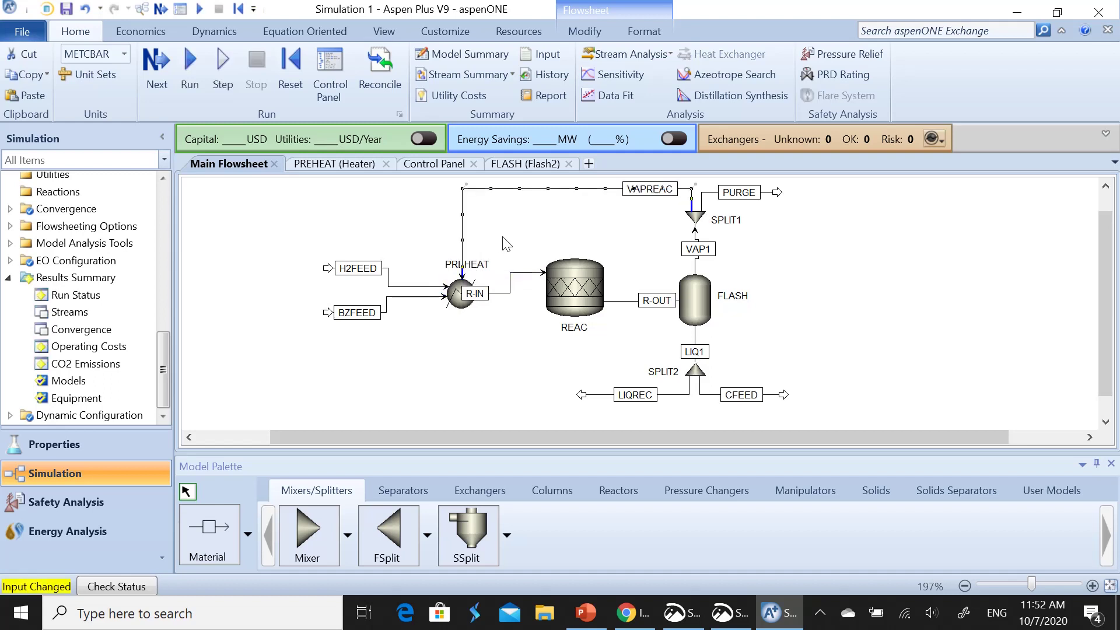
Reconnect the destination of the LIQREC stream to the feed inlet of PREHEAT, entering from below
click(596, 395)
right_click(597, 397)
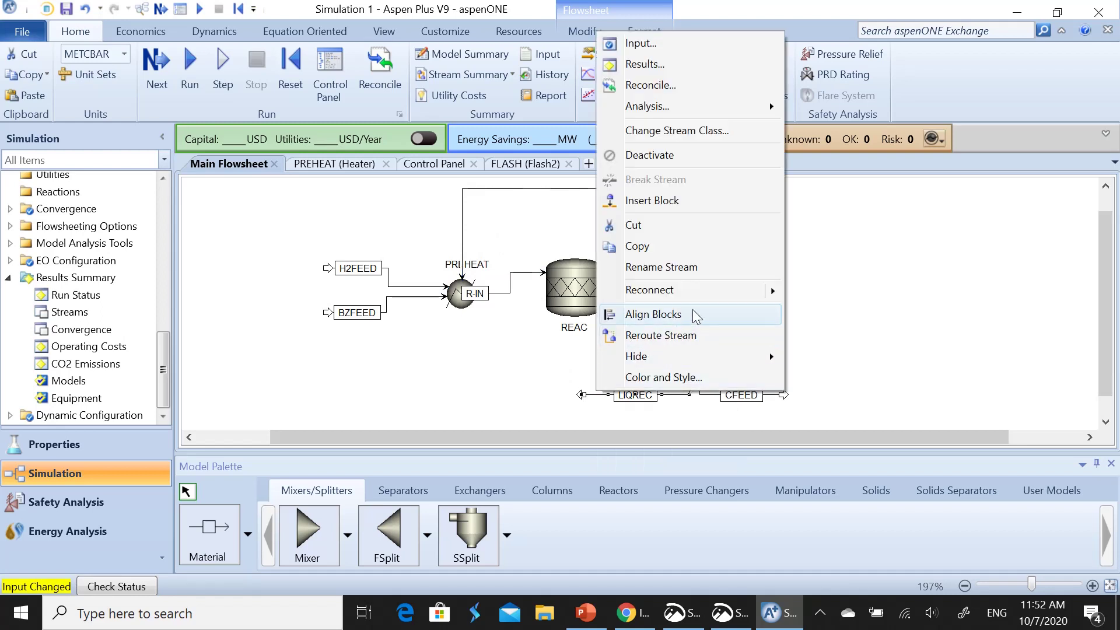
mouse_move(727, 291)
click(830, 295)
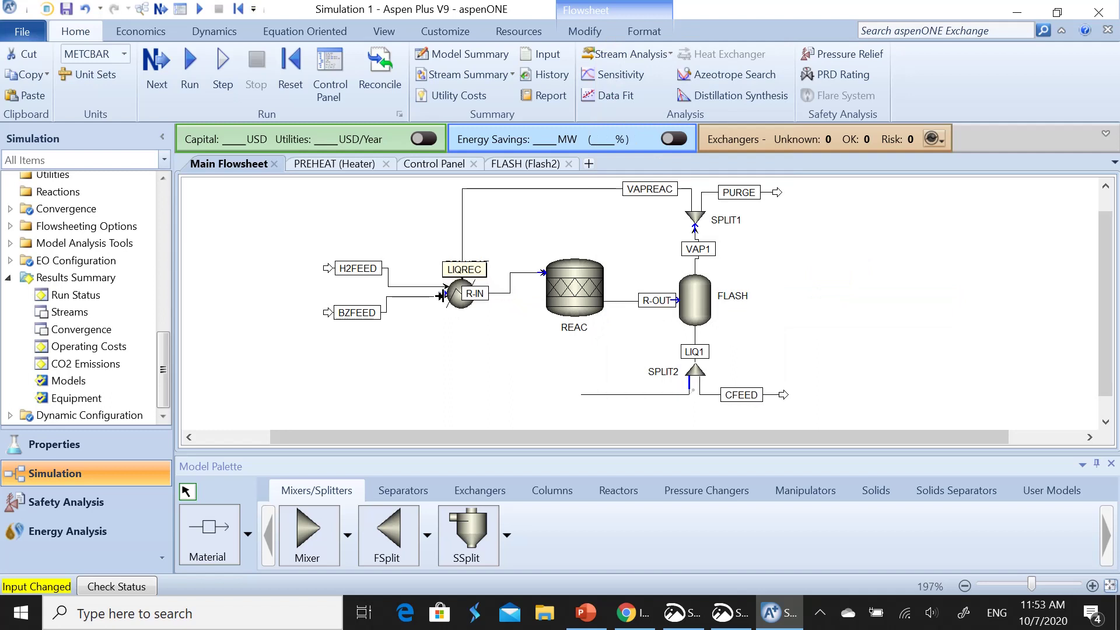
click(459, 312)
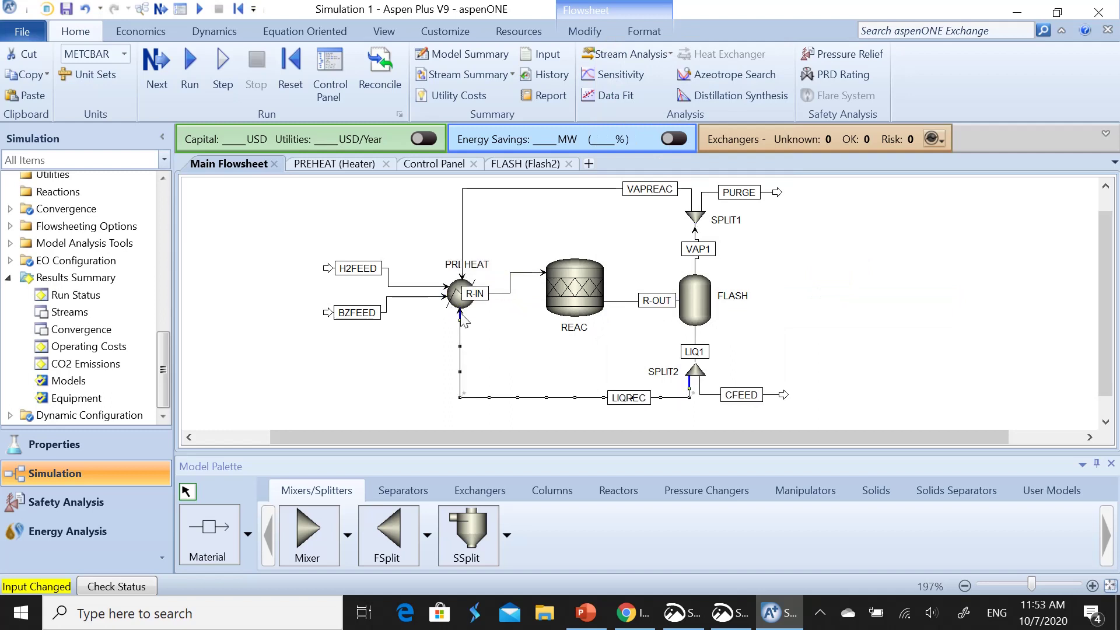
click(516, 331)
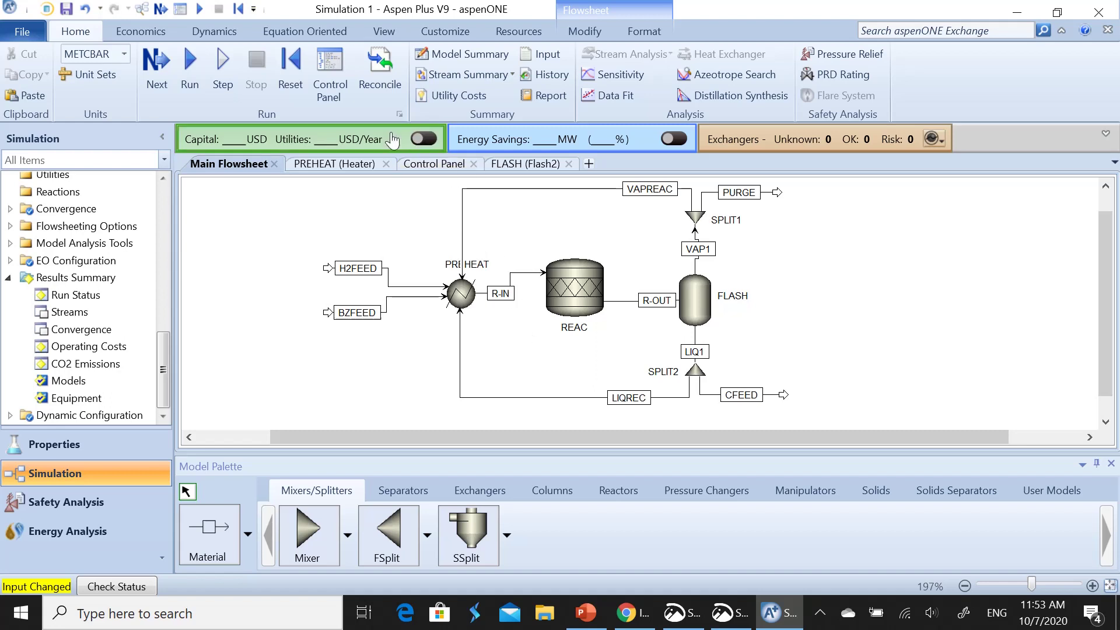
Run the simulation with both recycles connected, check the mole, mass and volume flows in the stream summary, and close it
click(190, 67)
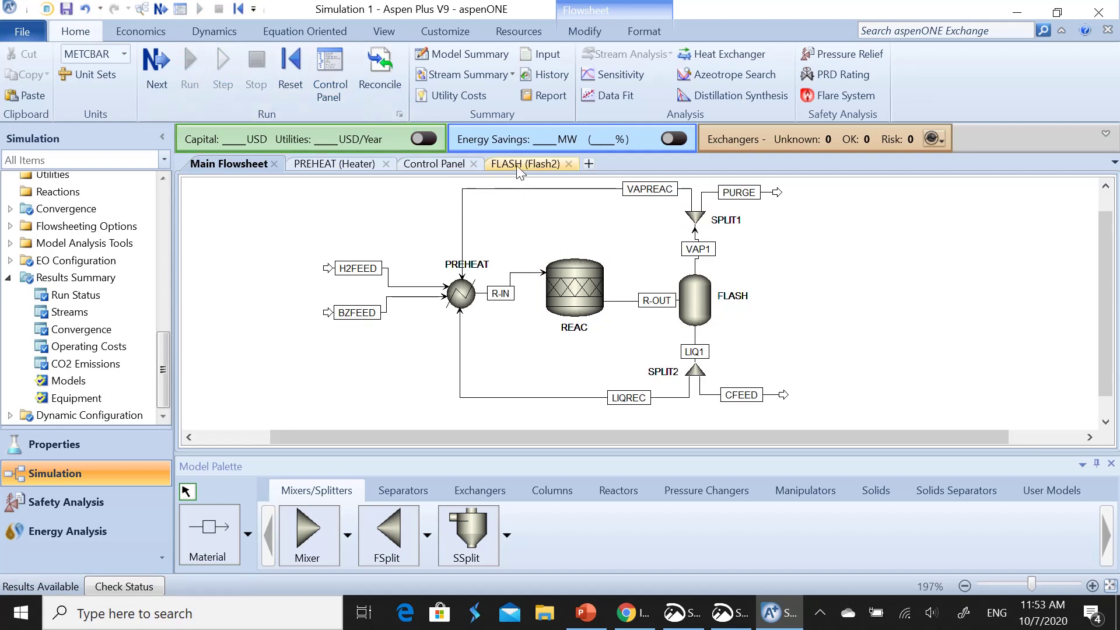
click(464, 74)
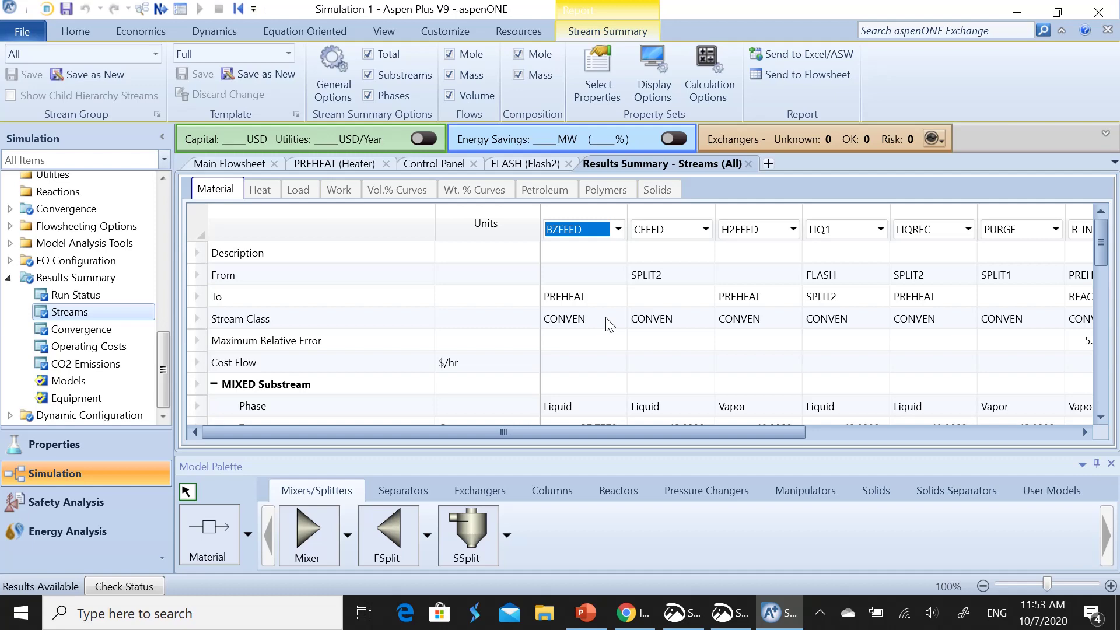
scroll(609, 325, down, 5)
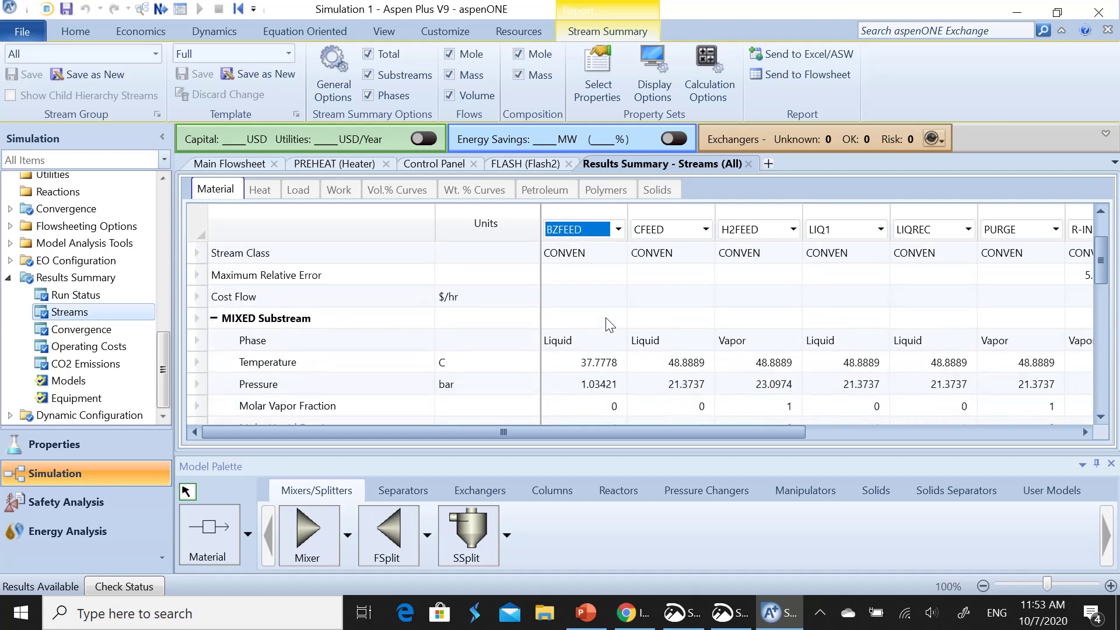
scroll(610, 325, down, 3)
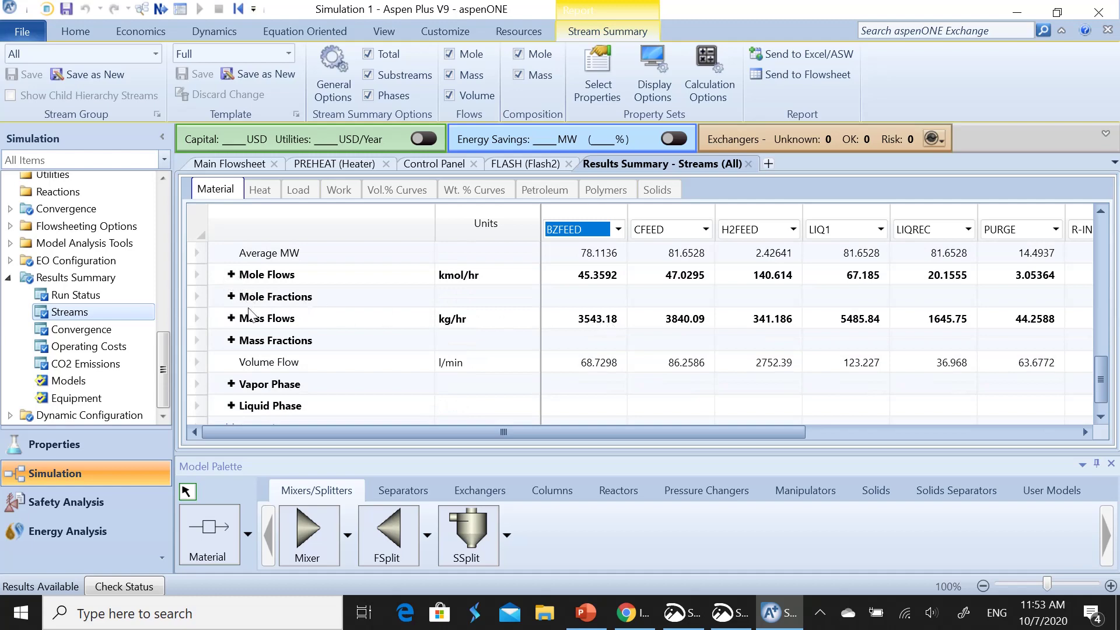
click(748, 164)
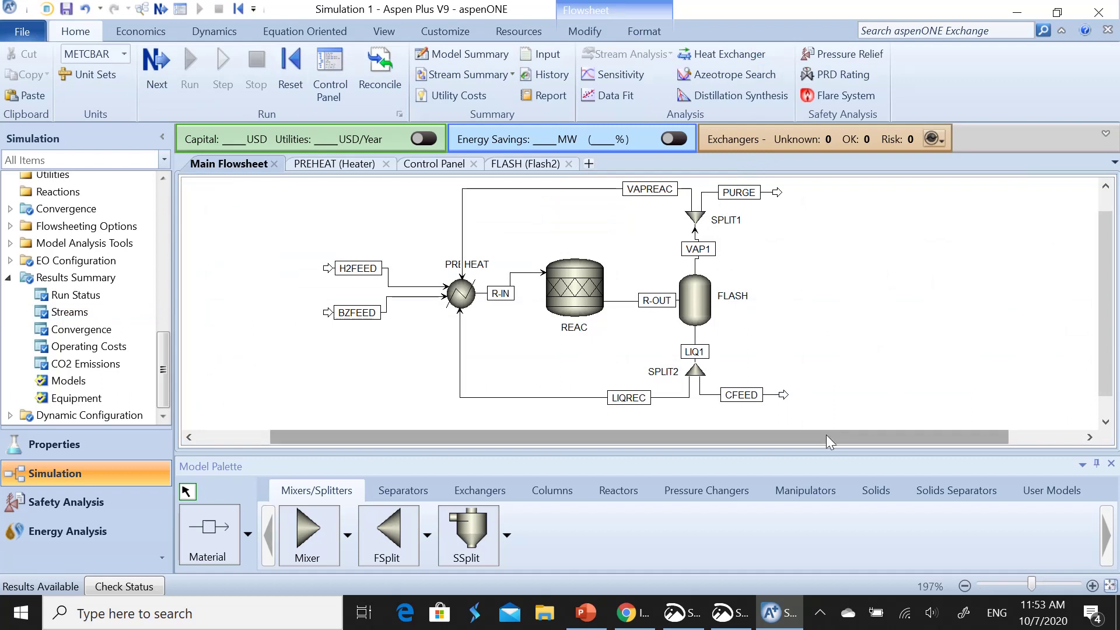
Place a RadFrac column on the flowsheet just to the right of the CFEED stream
drag(826, 436, 902, 436)
click(1106, 422)
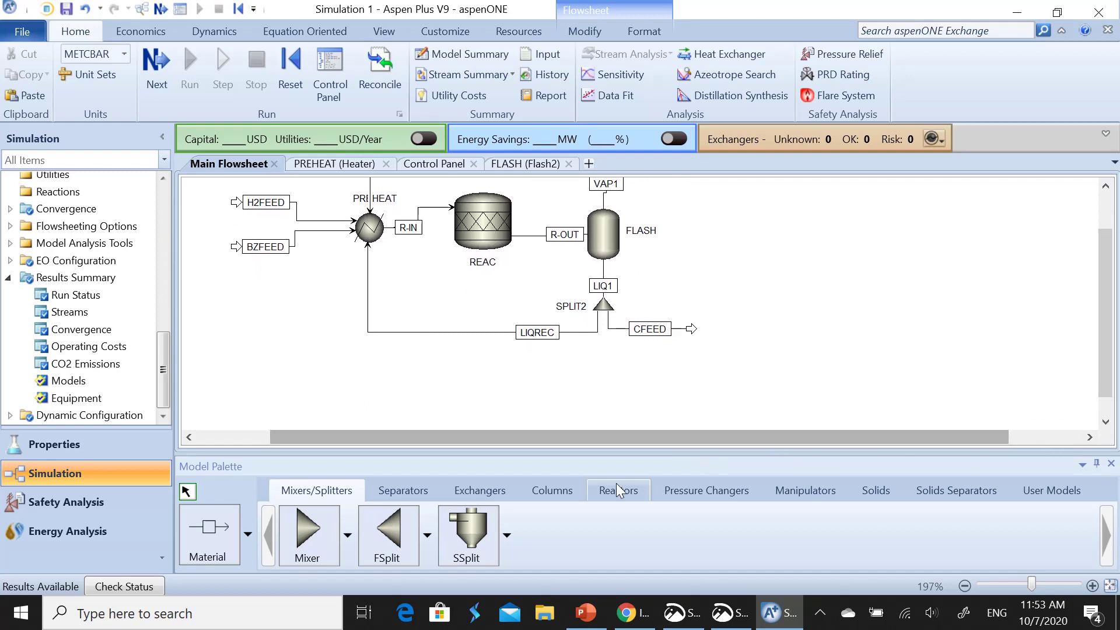
click(544, 495)
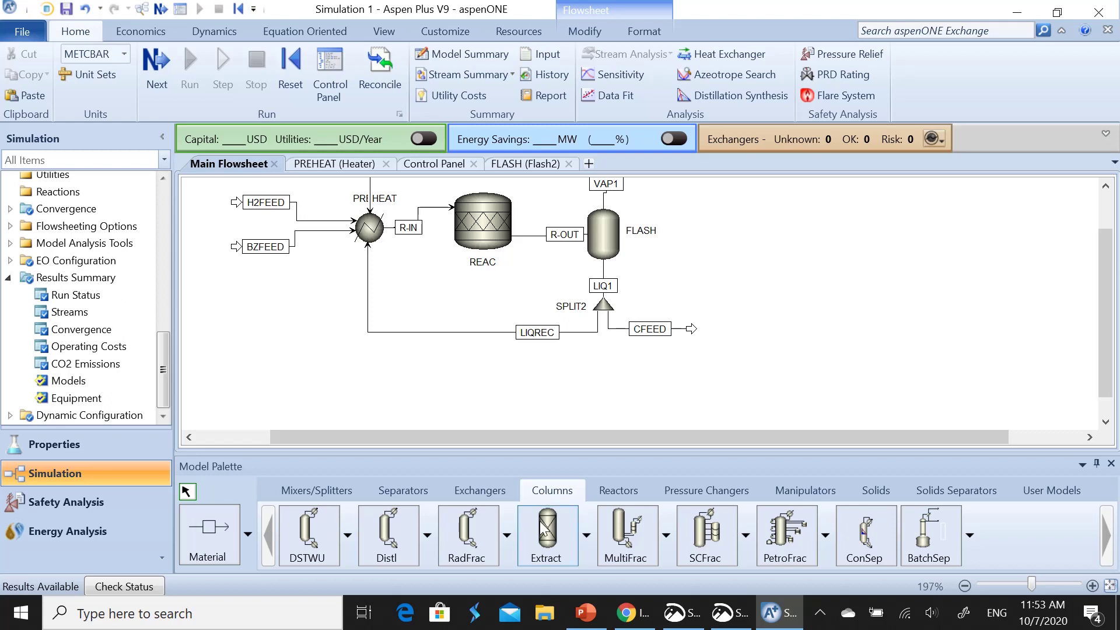
click(478, 531)
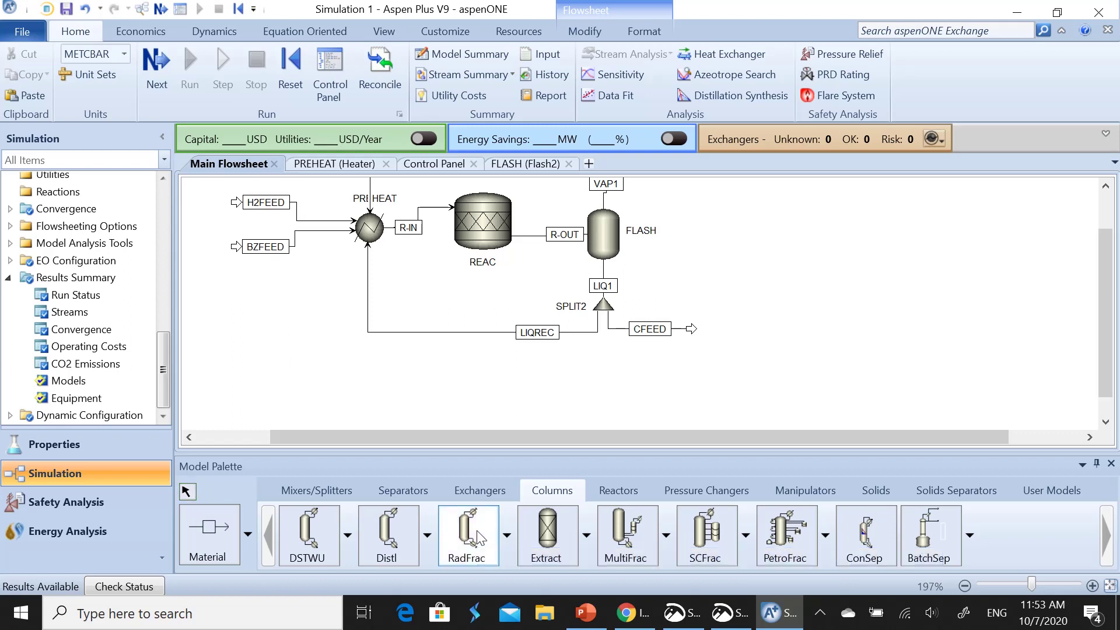
click(733, 327)
Reconnect the destination of the CFEED stream to the feed inlet of the new RadFrac column
right_click(682, 330)
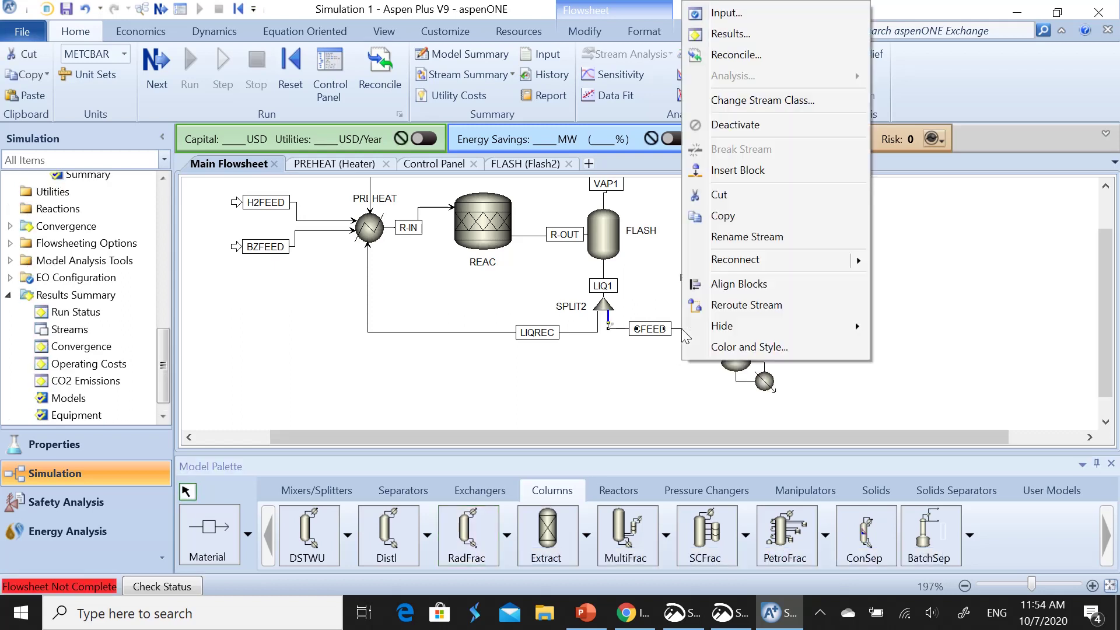
mouse_move(813, 260)
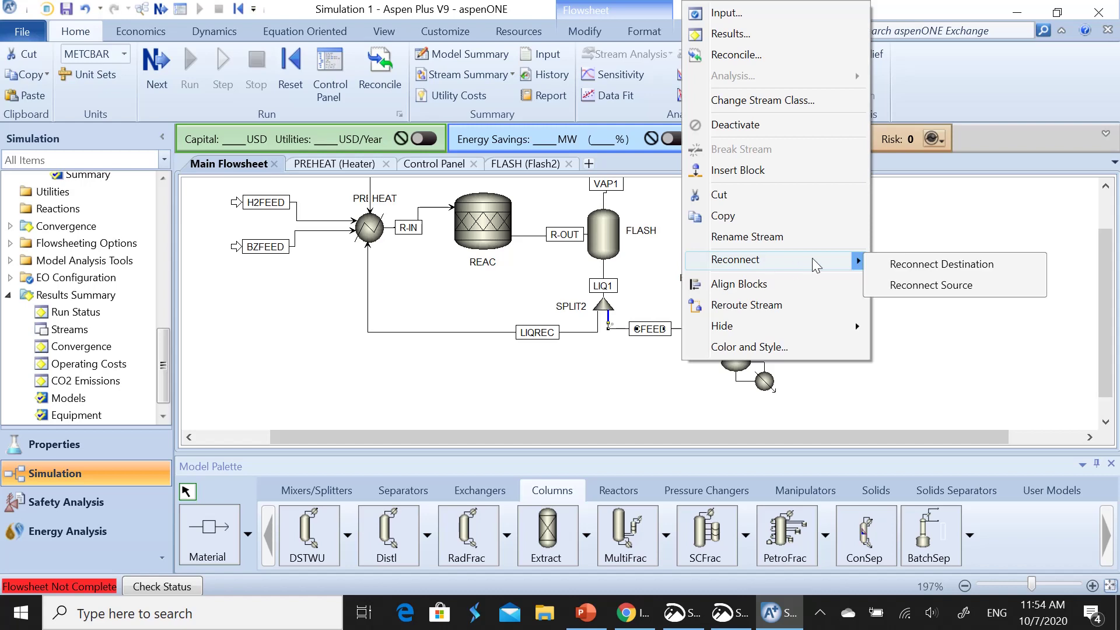
click(893, 261)
click(718, 328)
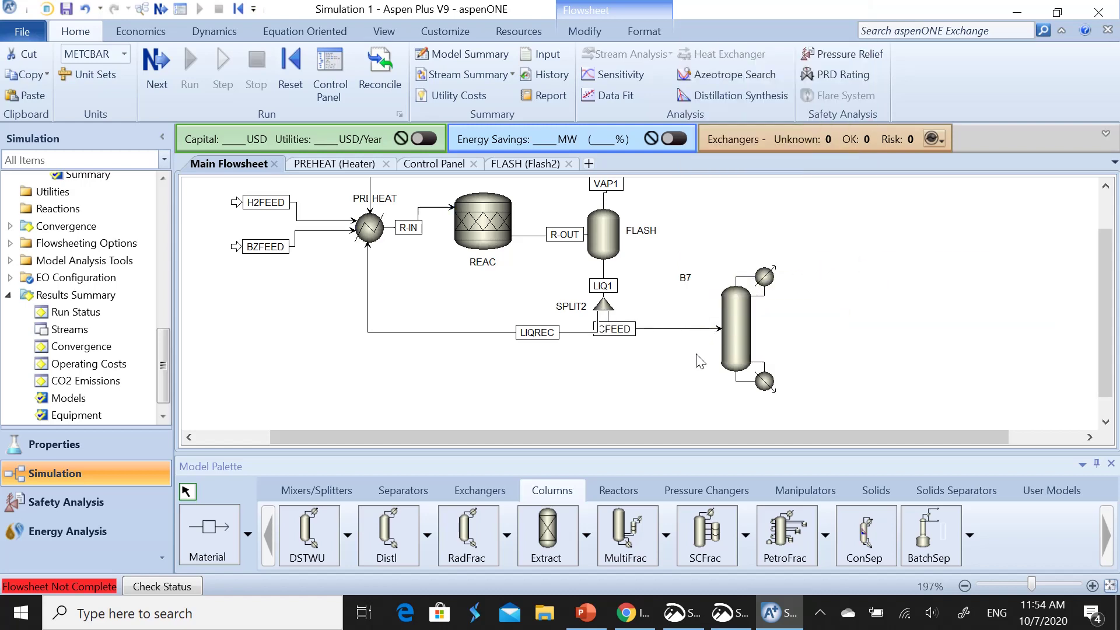
Draw material product streams from the column's vapor distillate outlet and its bottoms outlet
click(204, 557)
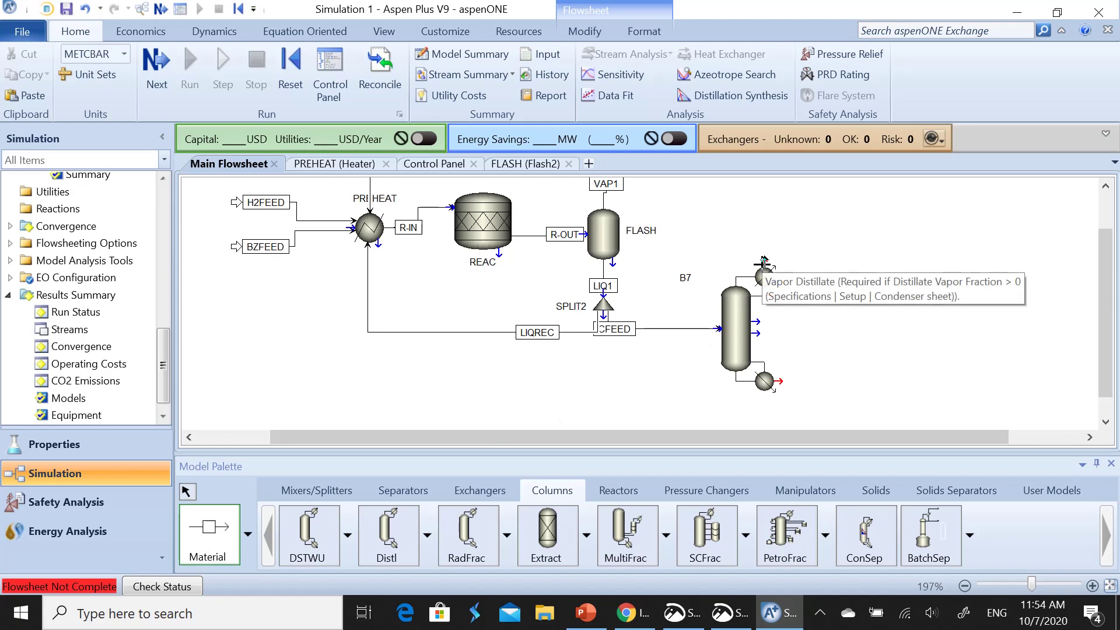
click(764, 264)
click(799, 216)
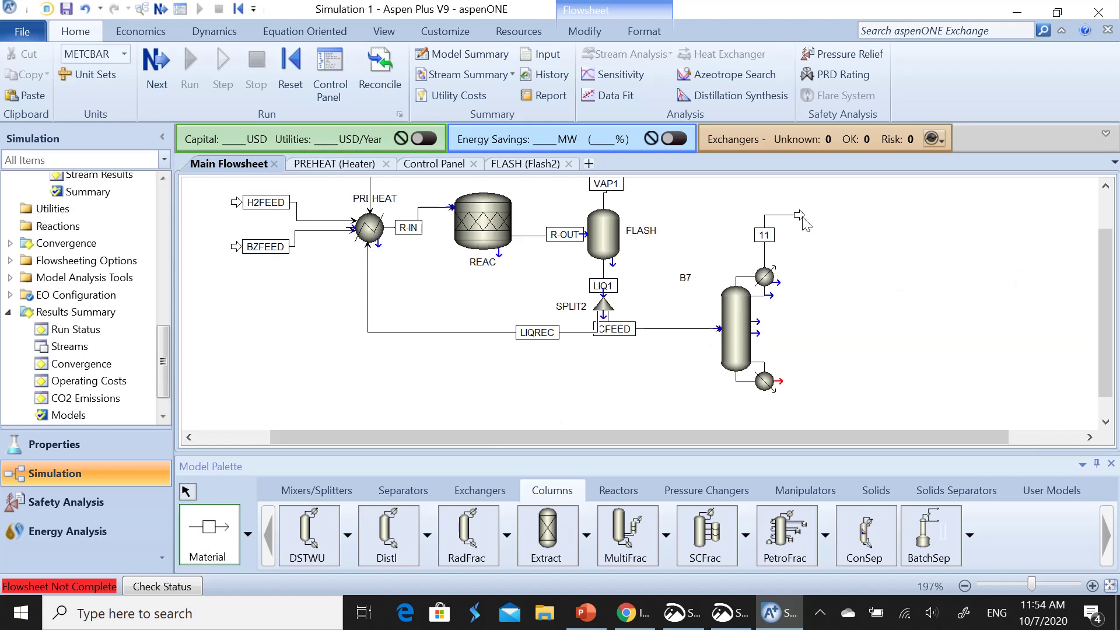
click(783, 379)
click(850, 373)
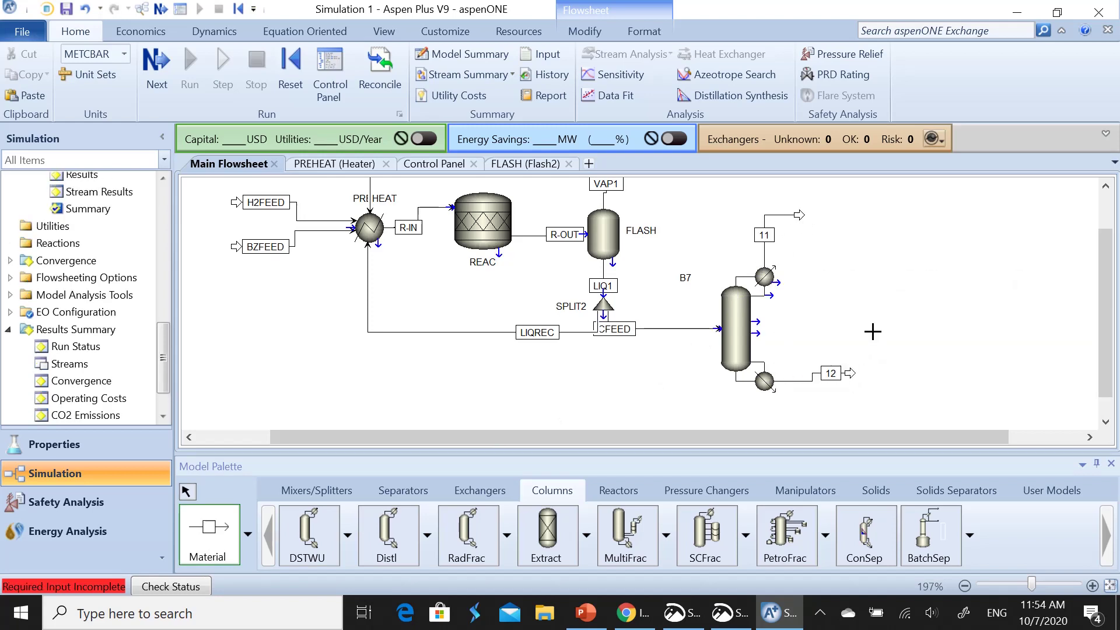
right_click(873, 331)
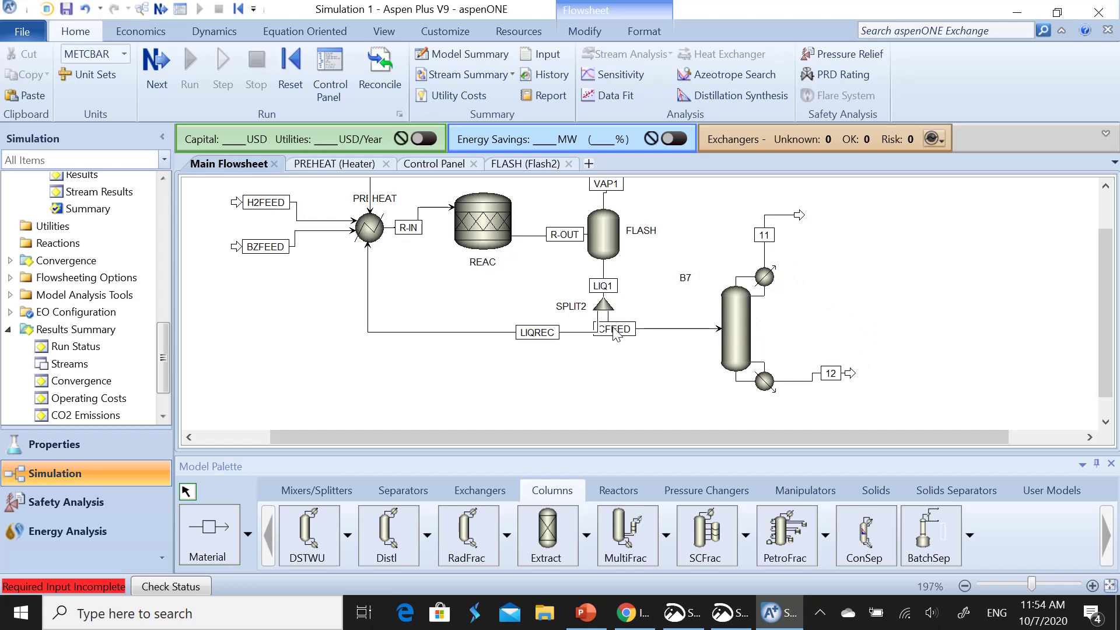
Move the CFEED label to the middle of its stream line and rename the RadFrac block to COLUMN
drag(616, 330, 660, 330)
double_click(686, 278)
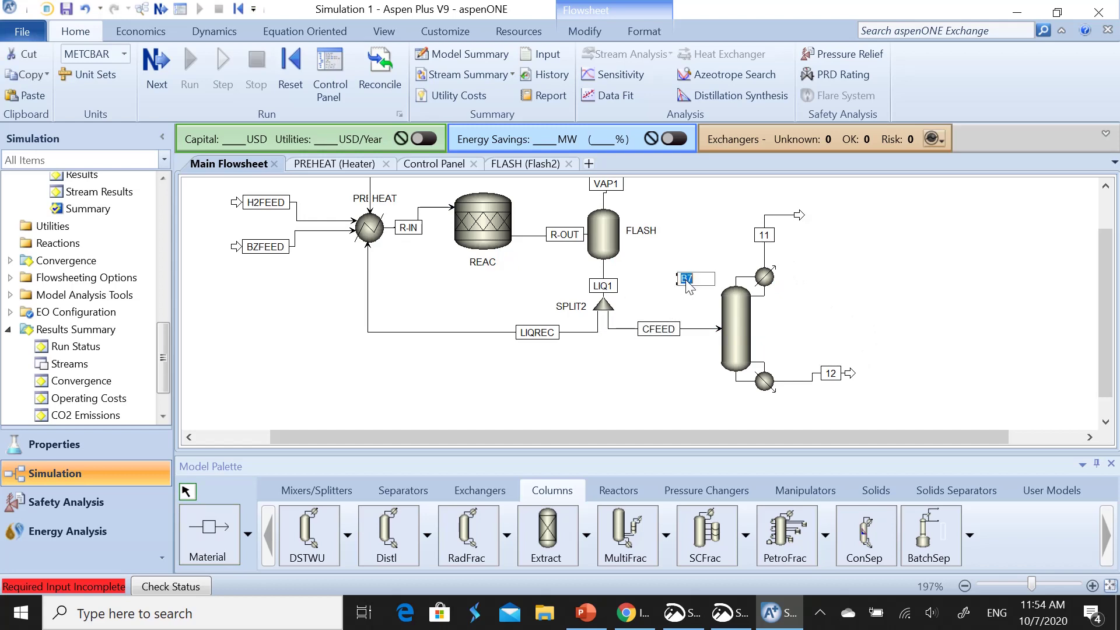
text(COLUMN)
Rename the column's vapor distillate stream to DISTL and its bottoms stream to BOTT
double_click(764, 234)
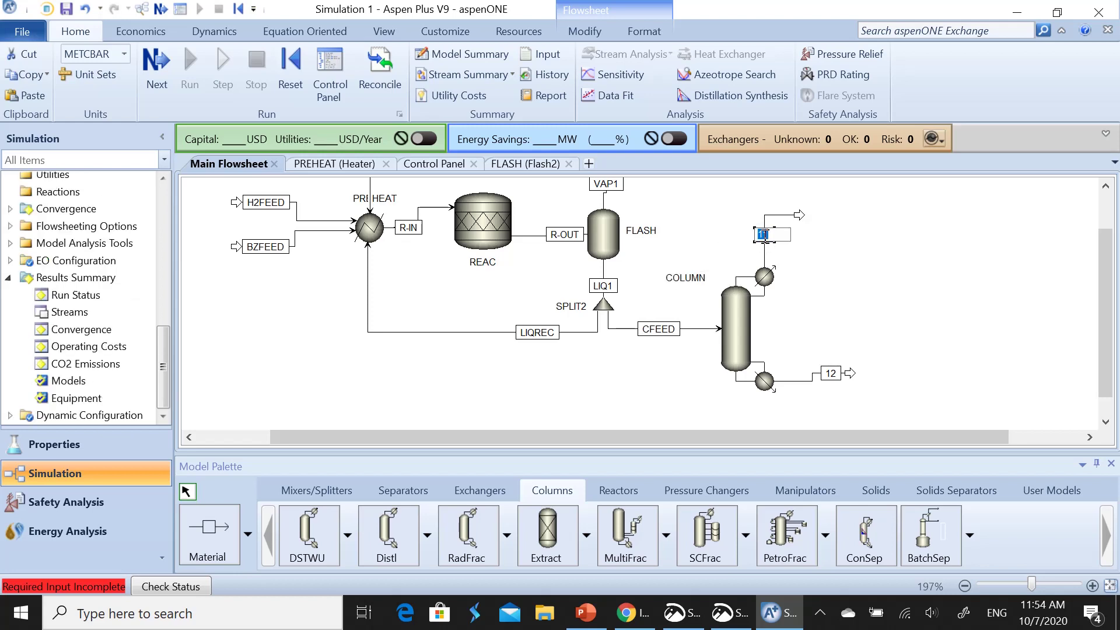
text(DSTL)
double_click(829, 374)
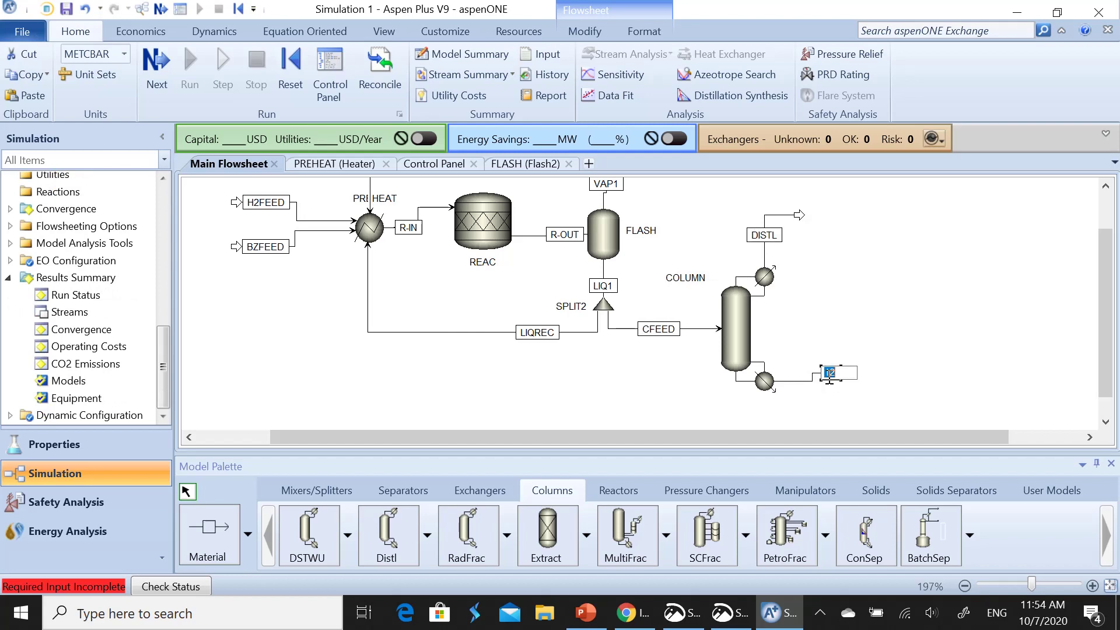
text(BOTT)
key(Return)
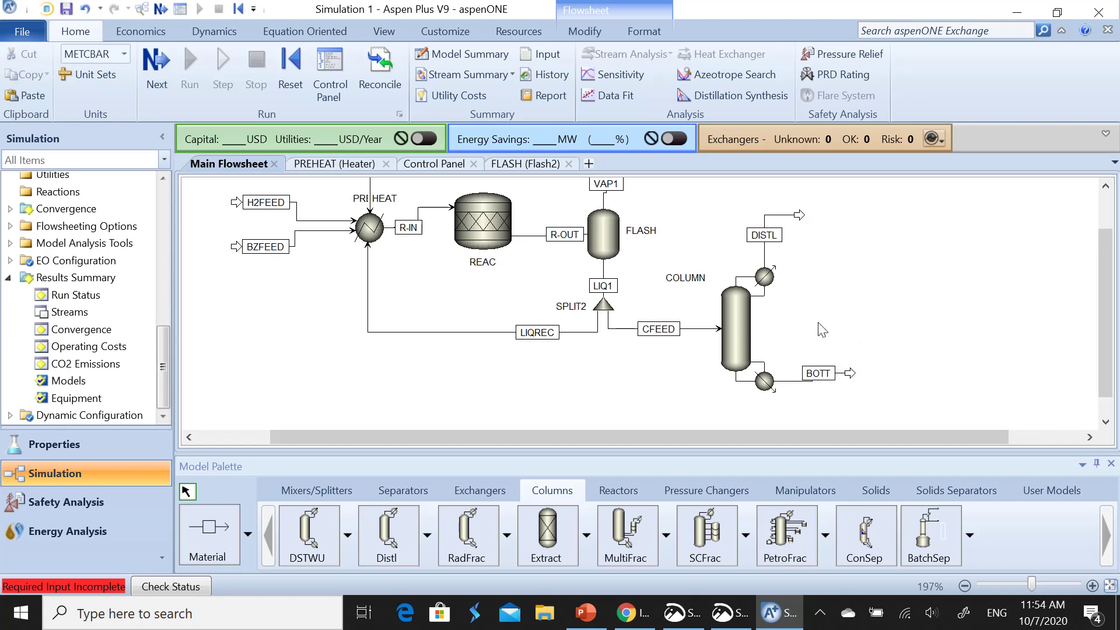
Consult the distillation column specifications sheet and configure COLUMN with 15 stages and a Partial-Vapor condenser
click(727, 613)
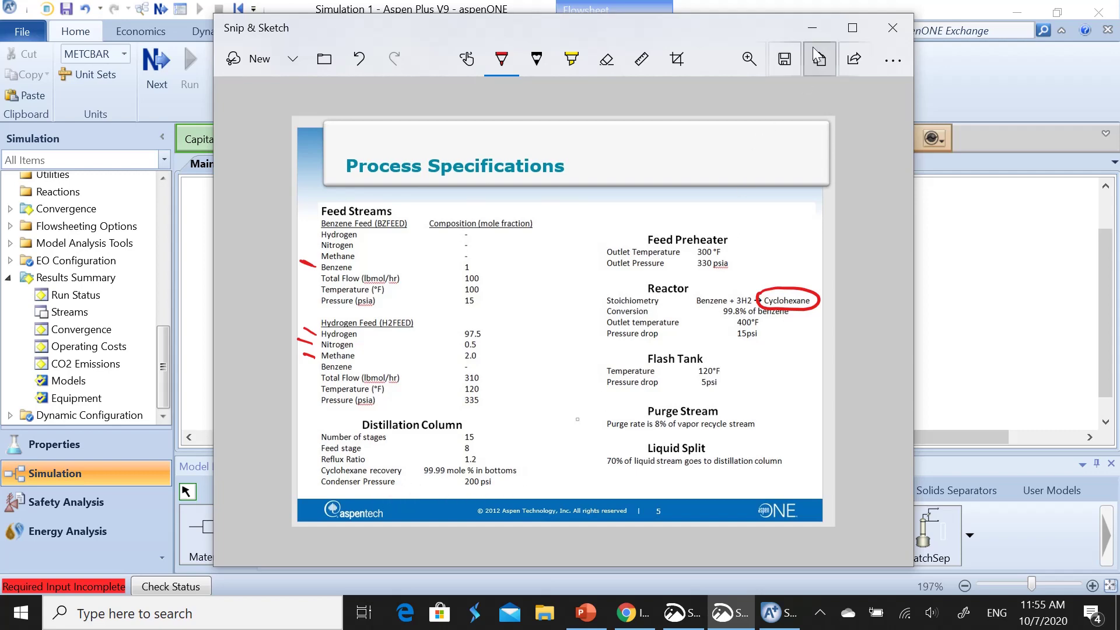
click(812, 29)
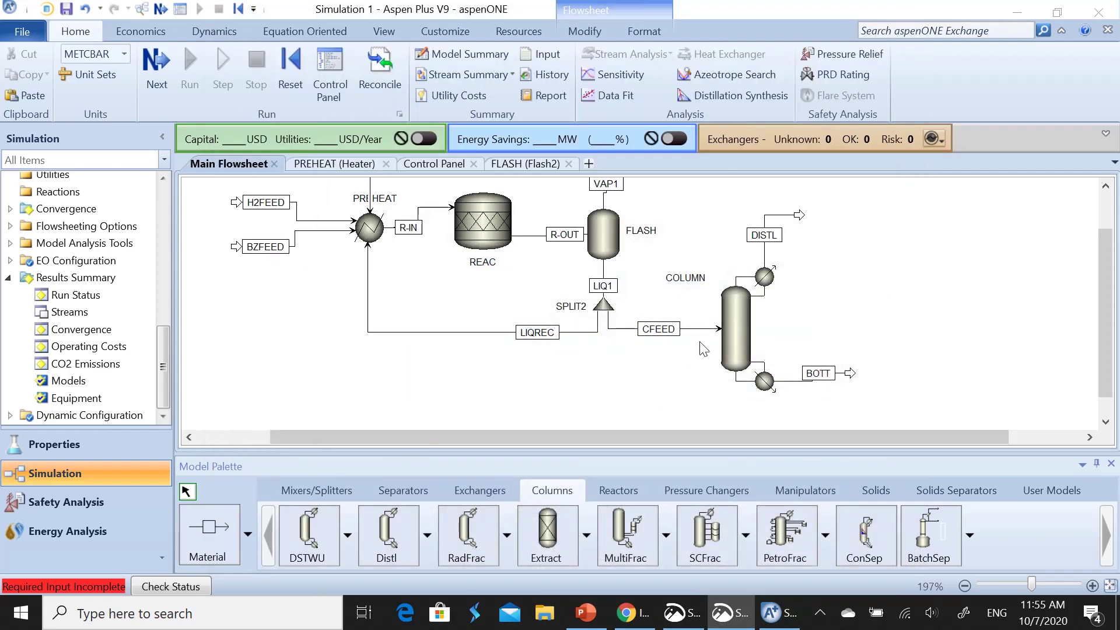
double_click(736, 328)
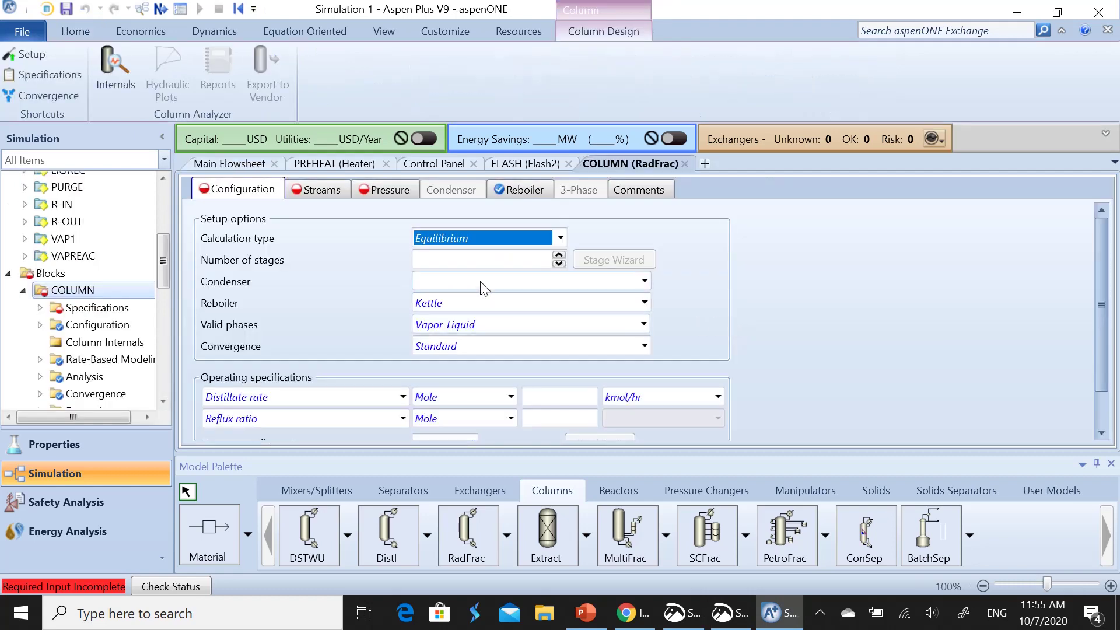
click(476, 262)
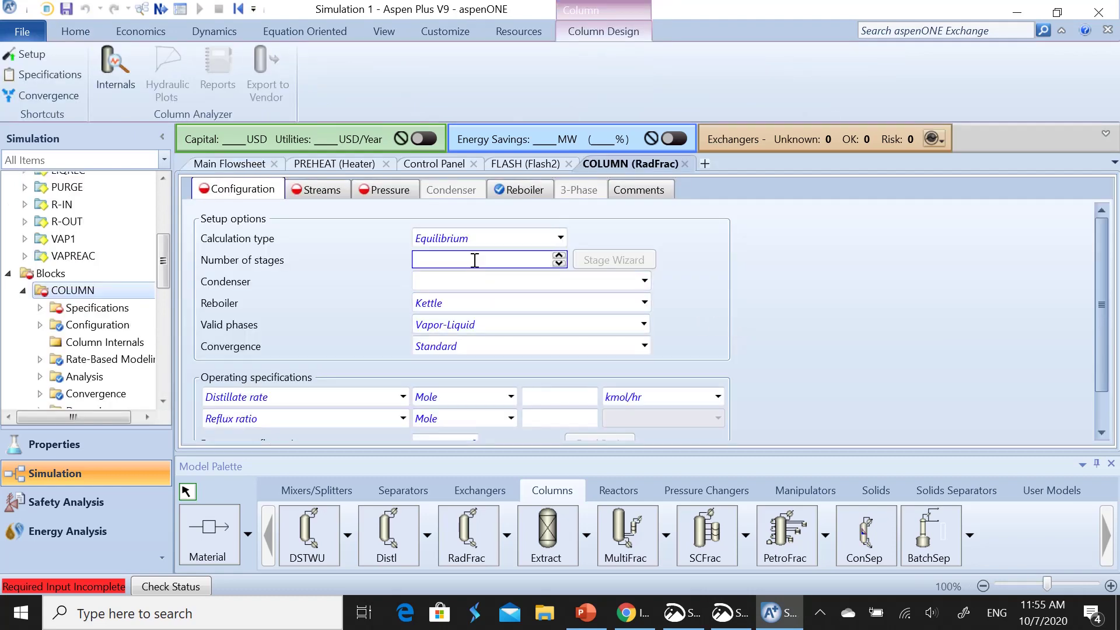
text(15)
click(482, 278)
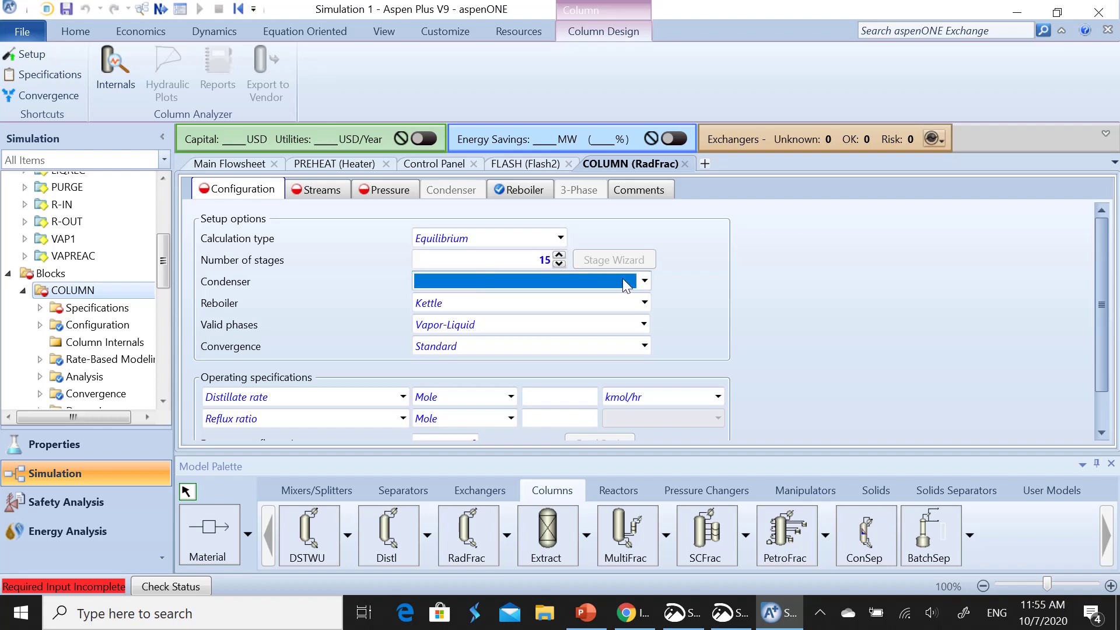
click(644, 282)
click(528, 318)
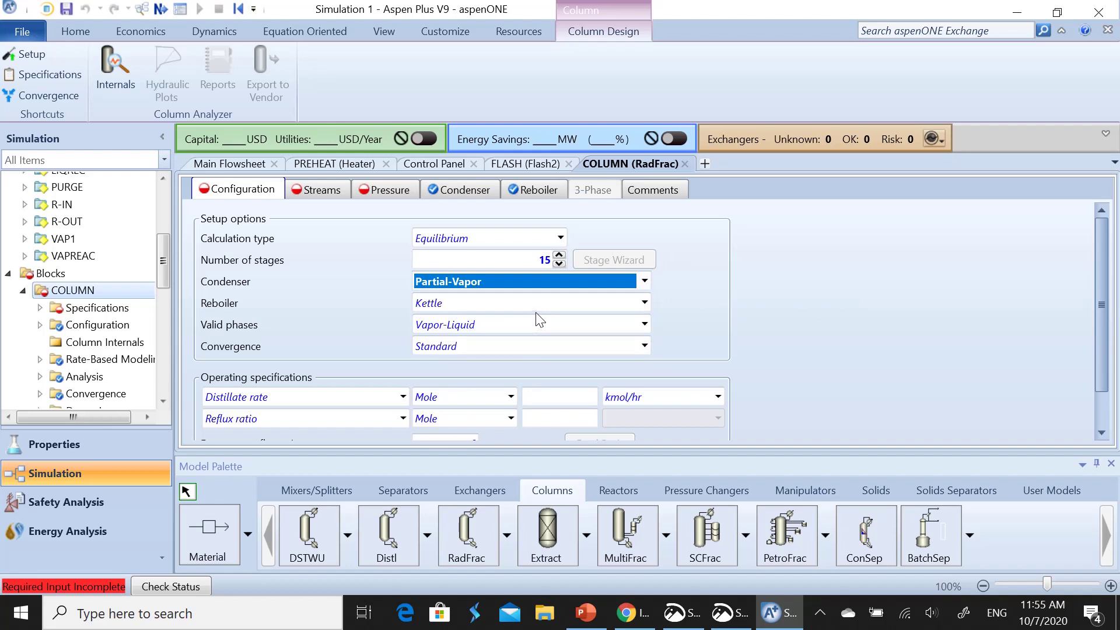
Switch COLUMN's first operating specification to a molar bottoms rate and set the molar reflux ratio to 1.2
click(402, 397)
click(361, 436)
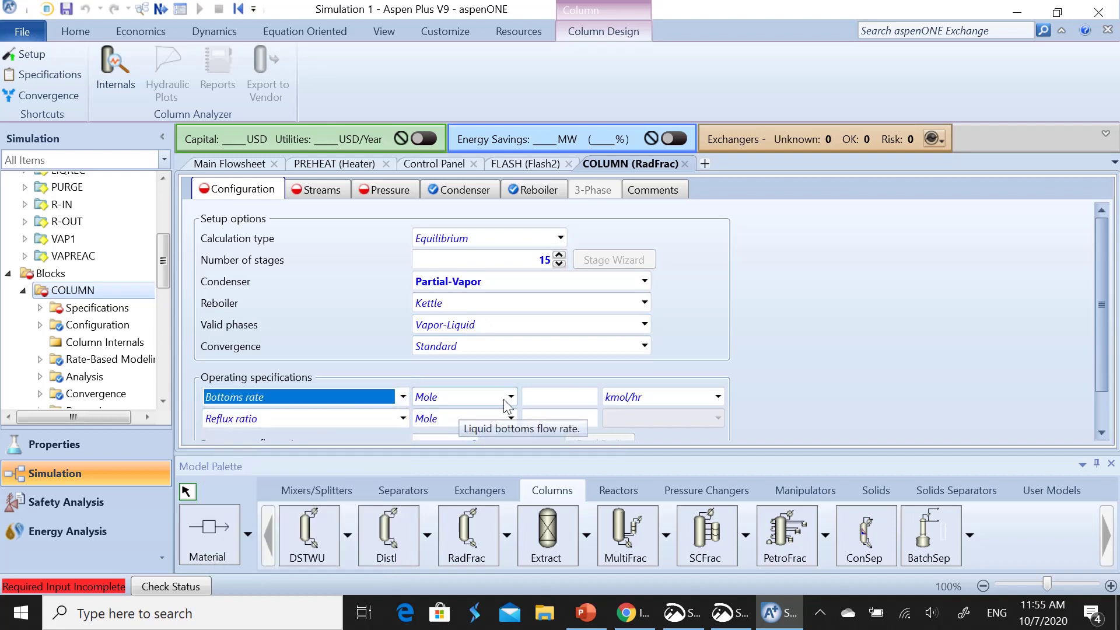
click(542, 396)
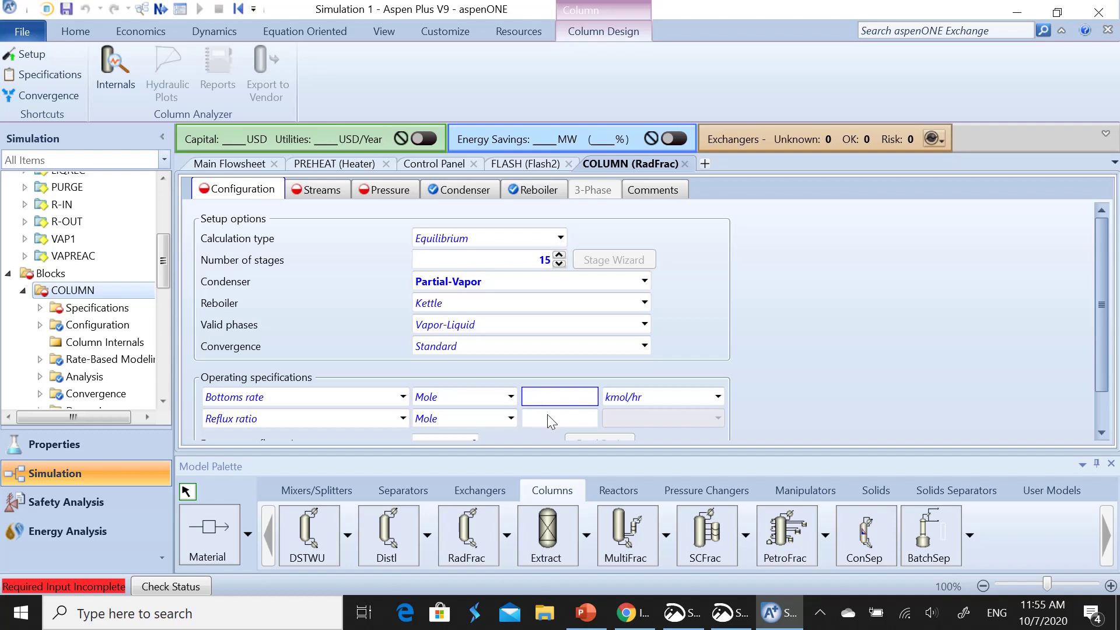
click(547, 414)
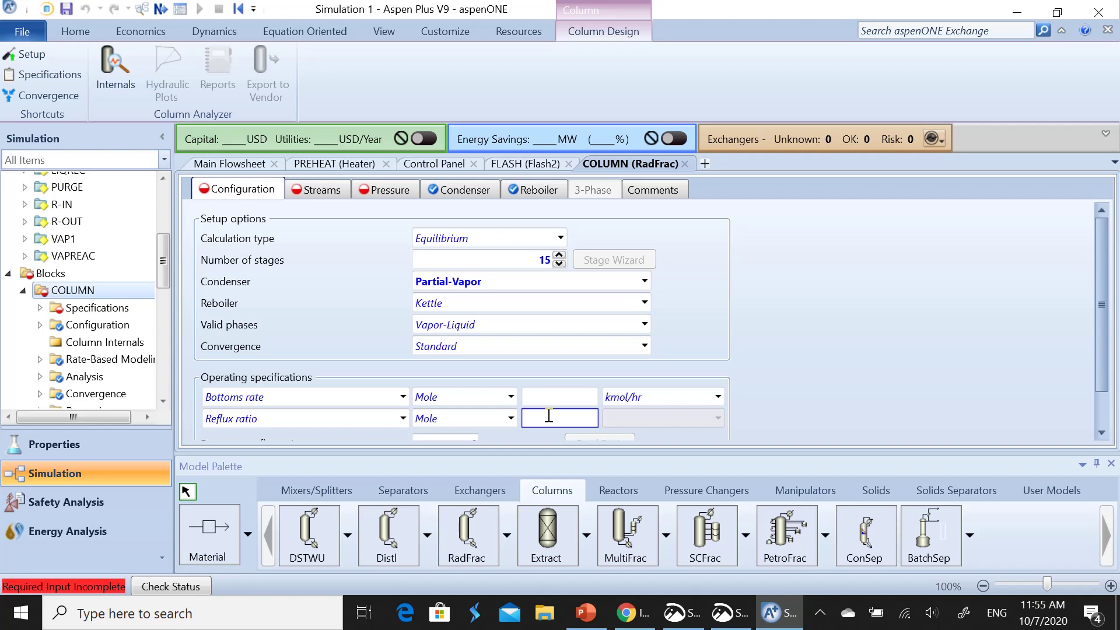
text(1.2)
Examine the component mole flows in the CFEED stream results to find a value for the bottoms rate
click(556, 395)
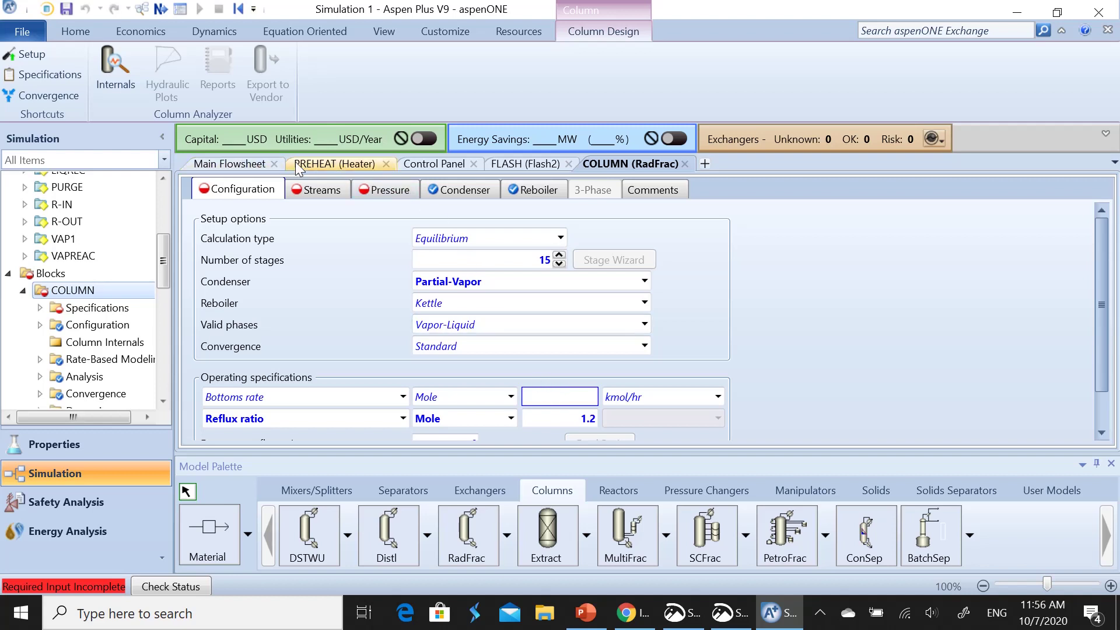
click(239, 171)
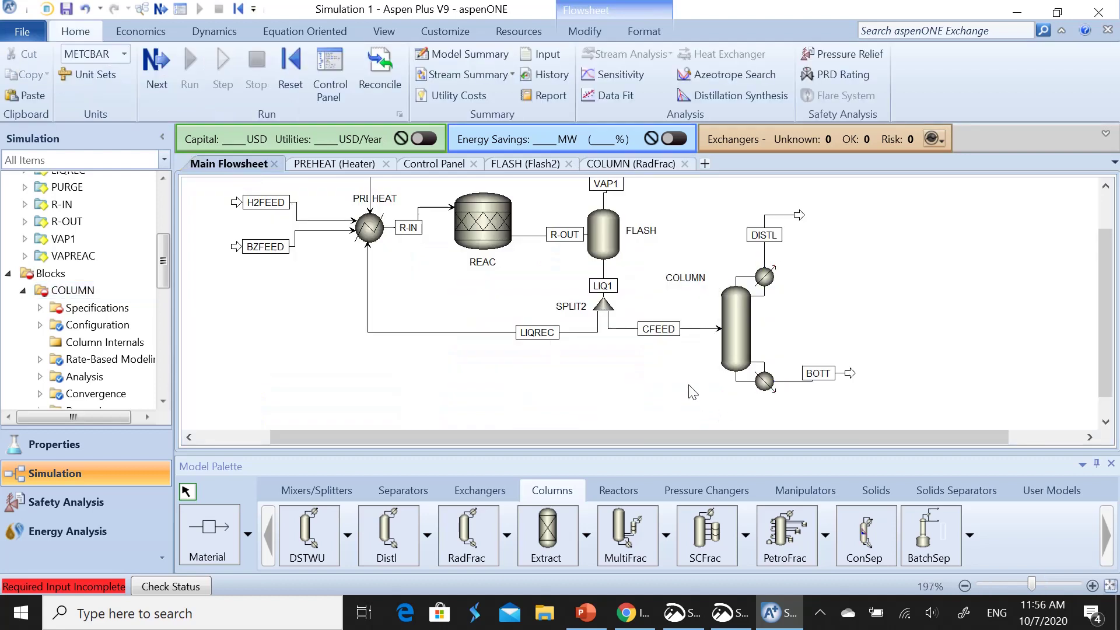
double_click(699, 329)
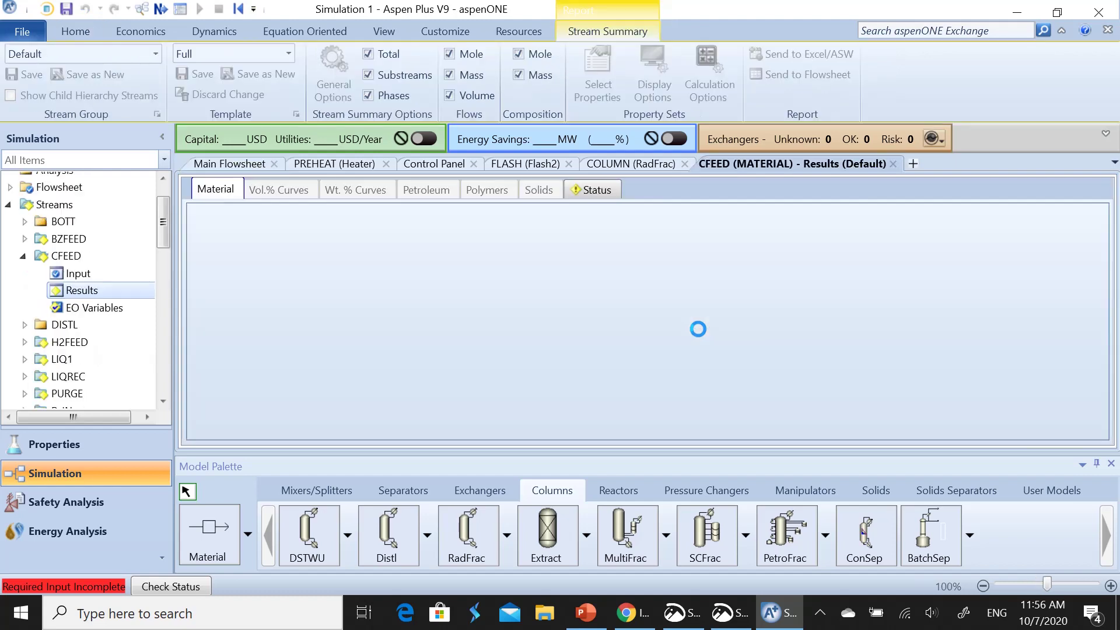
scroll(537, 341, down, 6)
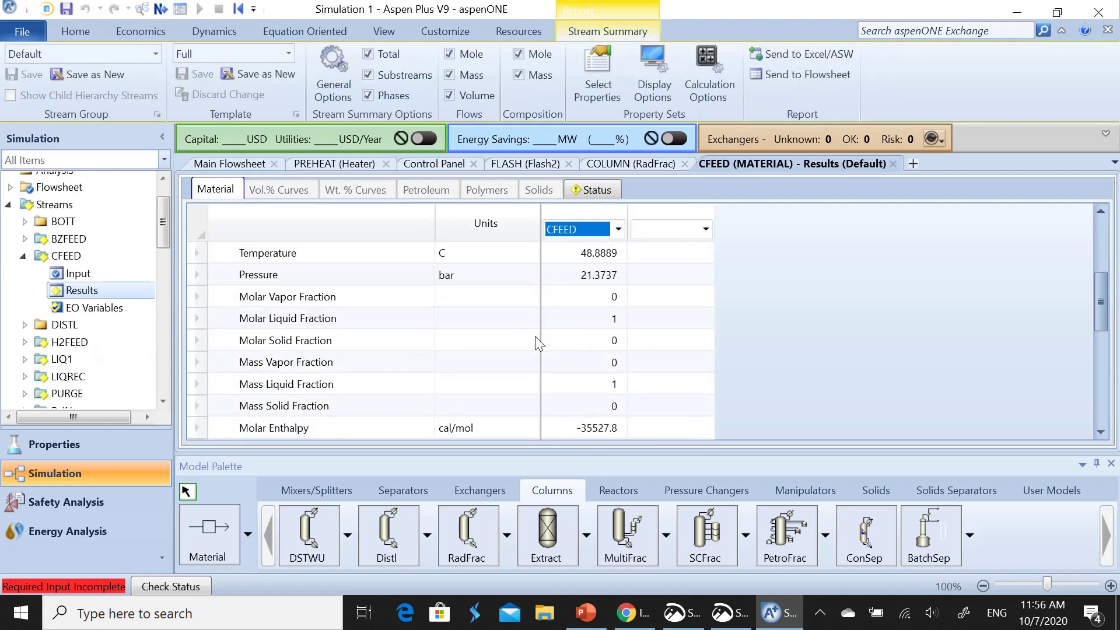
scroll(534, 336, down, 1)
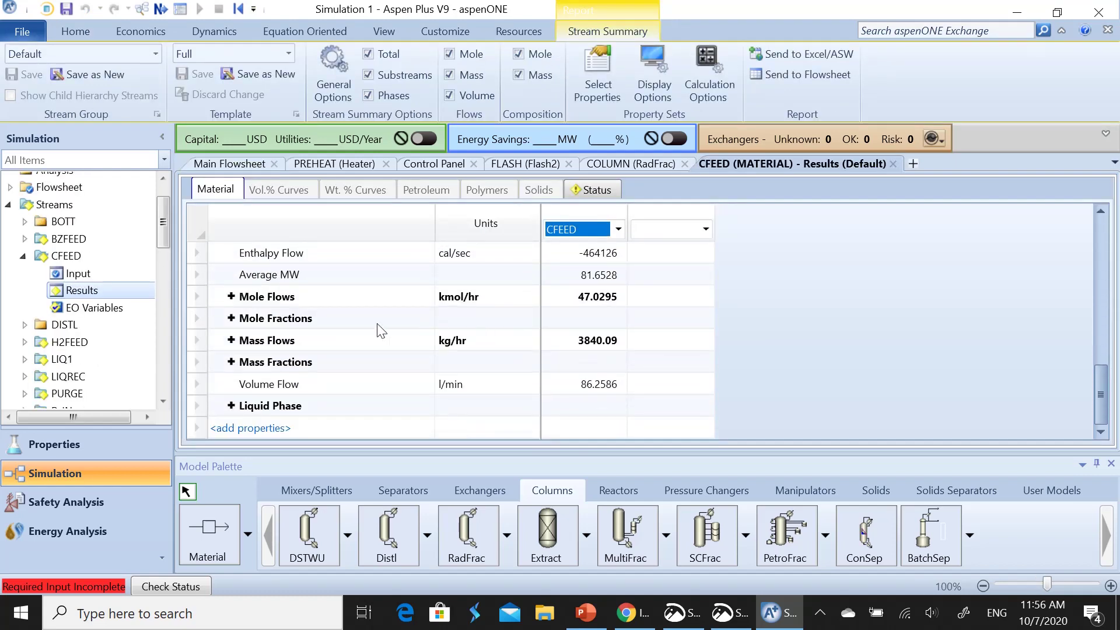
click(231, 297)
scroll(532, 345, down, 1)
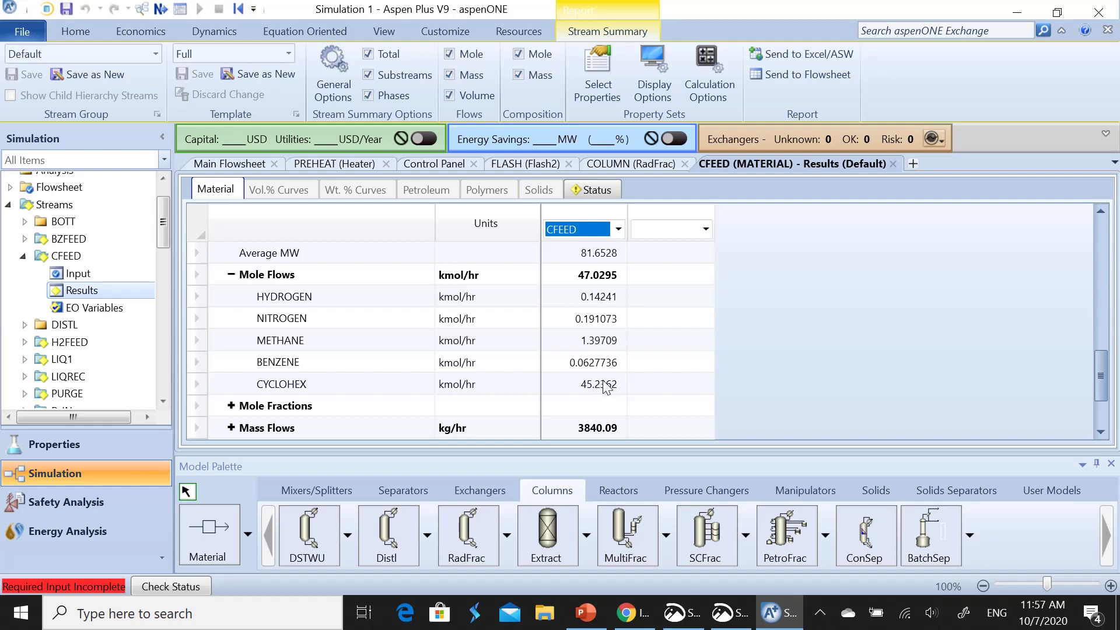
Set COLUMN's bottoms rate to 45.23 kmol/hr and check it against the CFEED cyclohexane flow
click(621, 166)
click(560, 395)
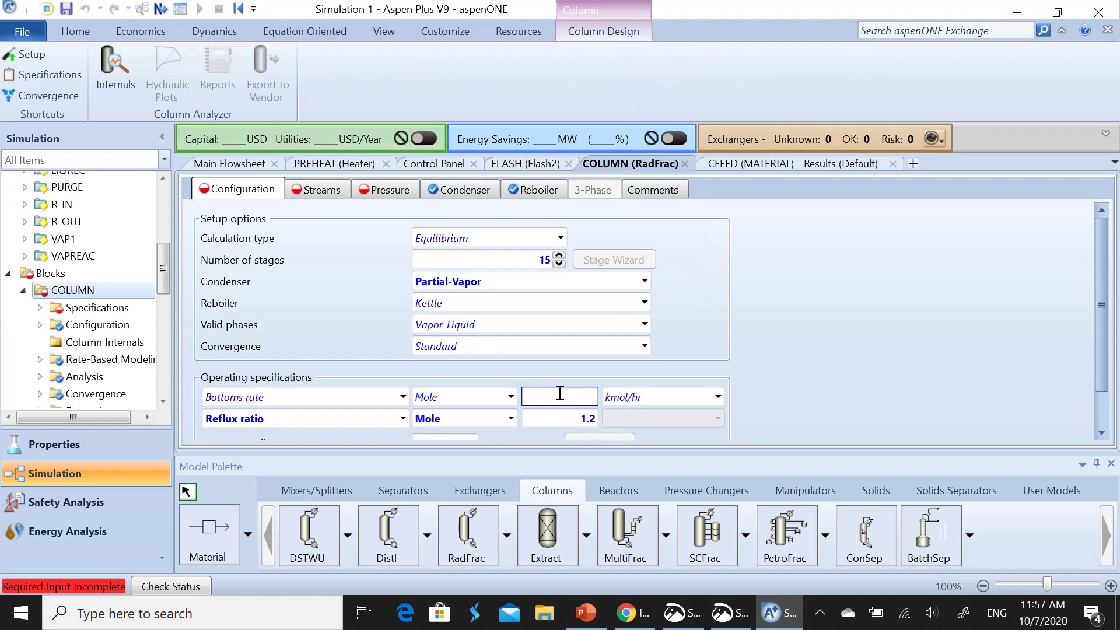
text(45.23)
click(743, 165)
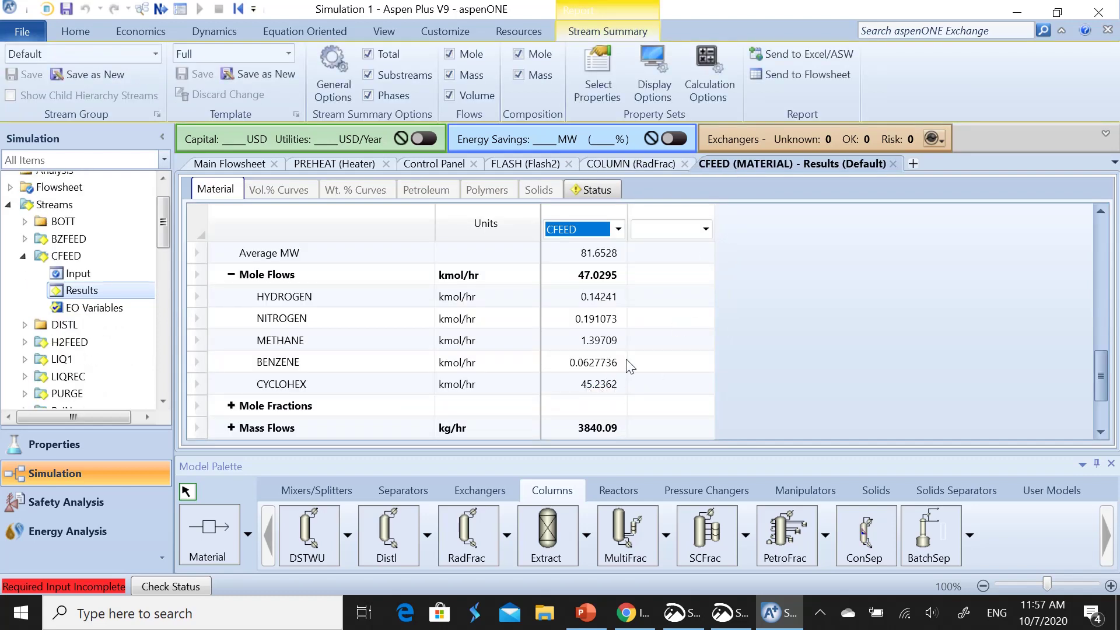
click(599, 166)
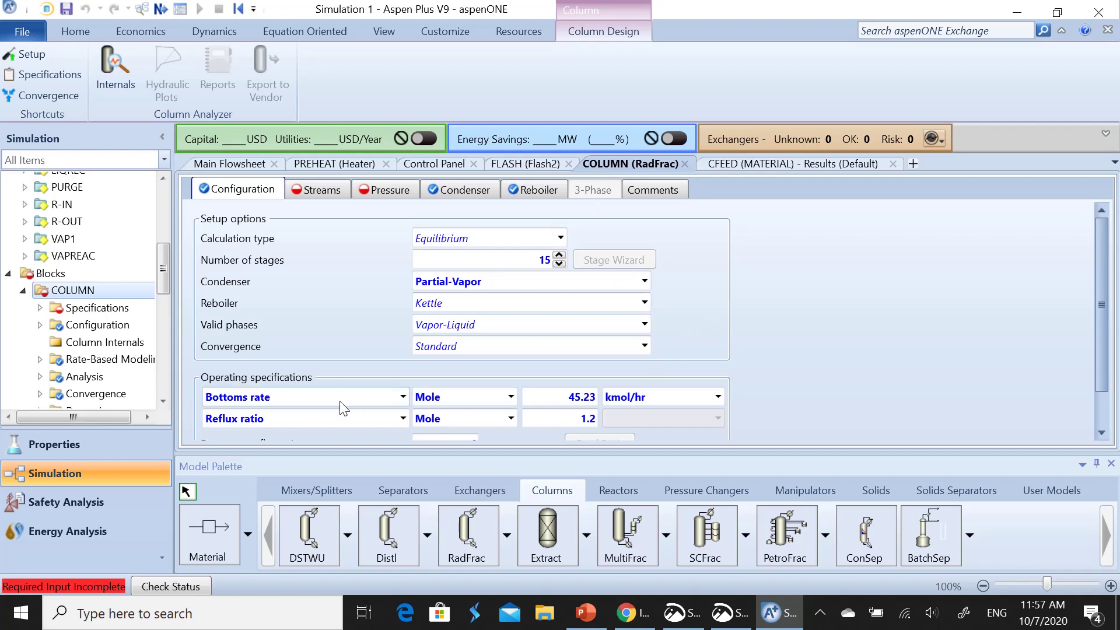
scroll(793, 339, down, 1)
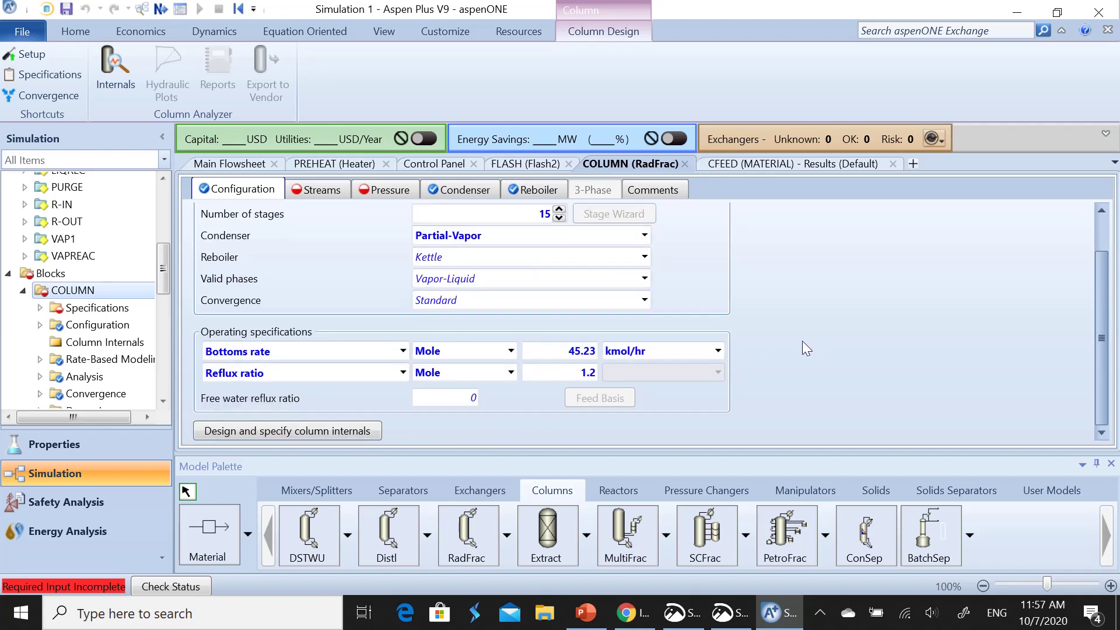
Set the CFEED feed stage of COLUMN to 8
click(313, 190)
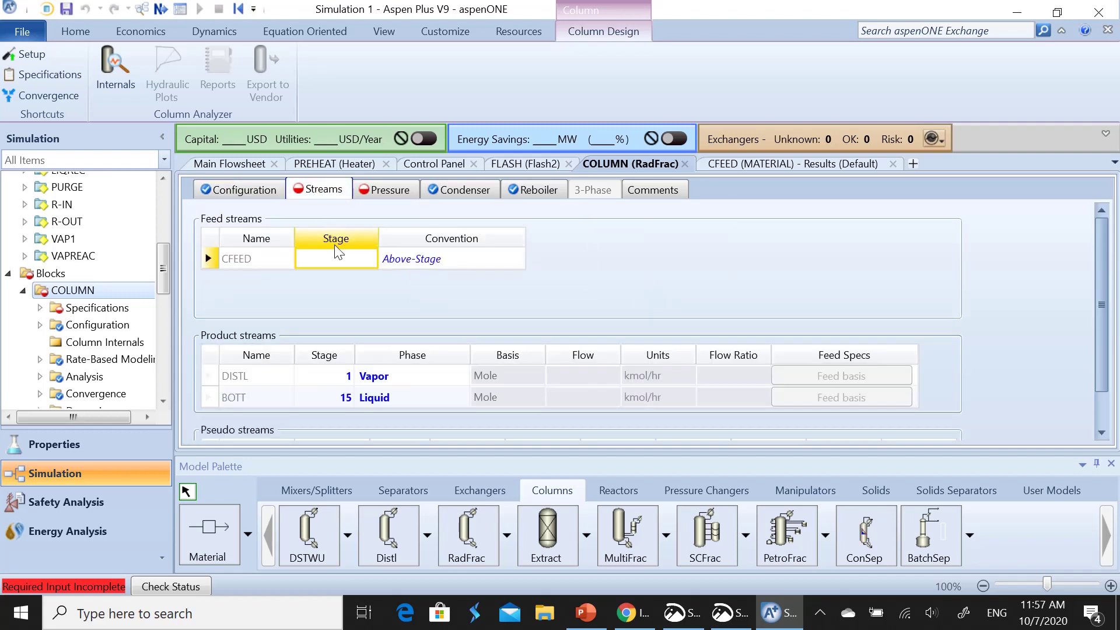
click(342, 263)
text(8)
click(381, 300)
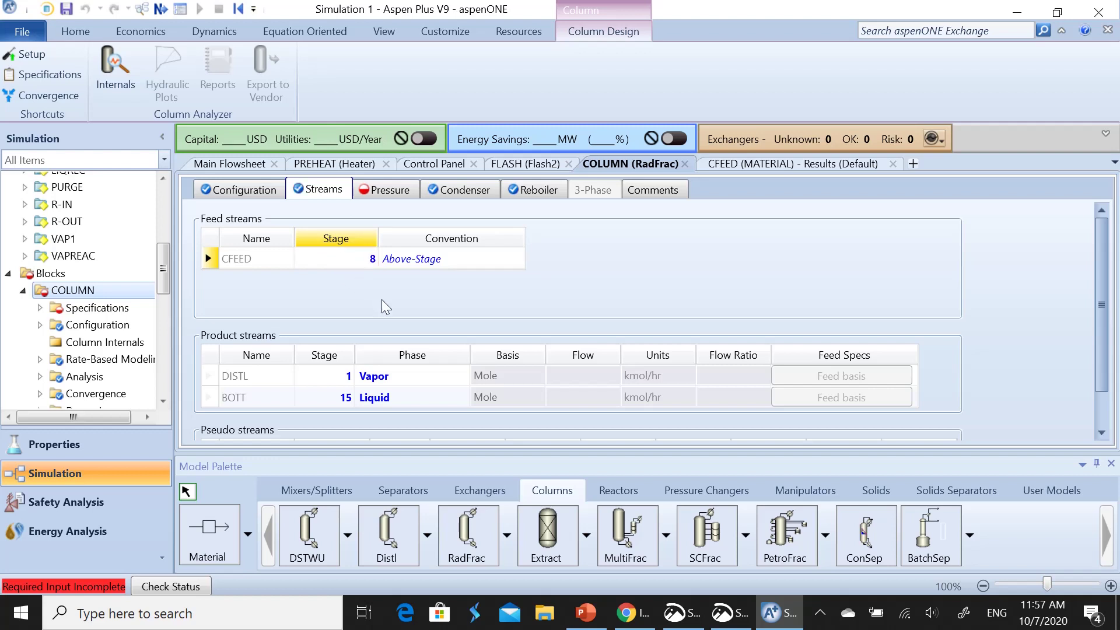
Set COLUMN's stage 1 / condenser pressure to 200 psi
click(394, 184)
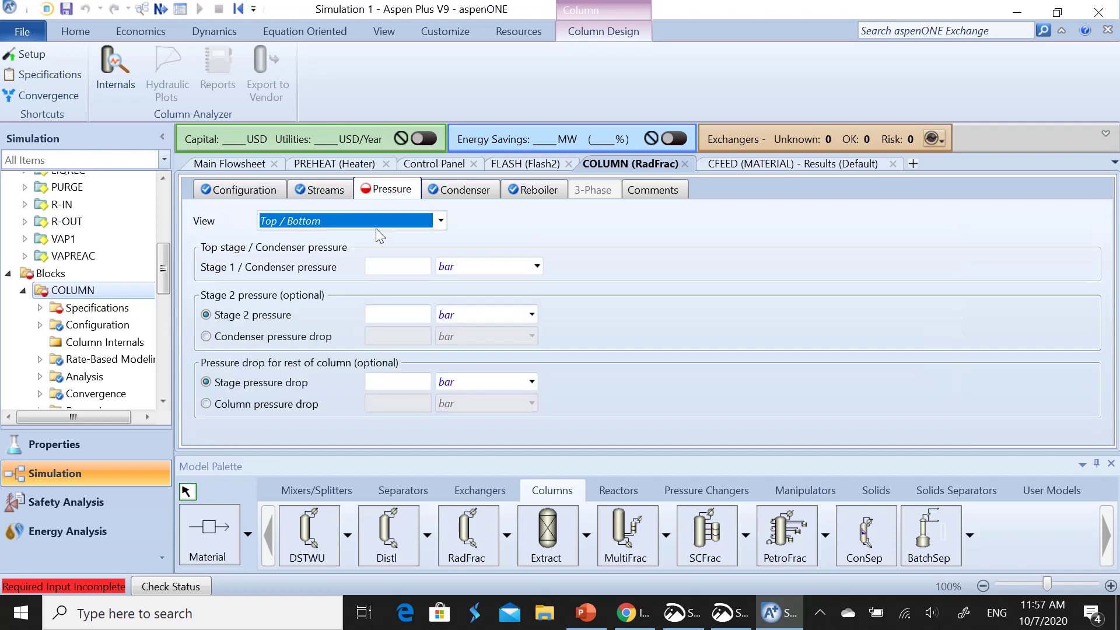
click(397, 268)
text(200)
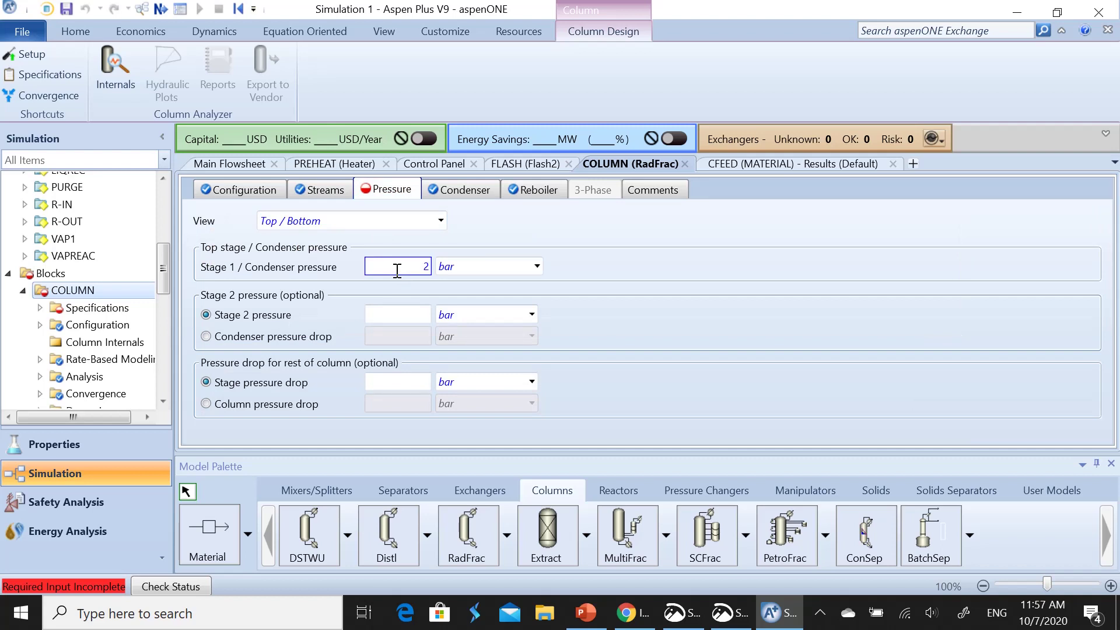
click(536, 266)
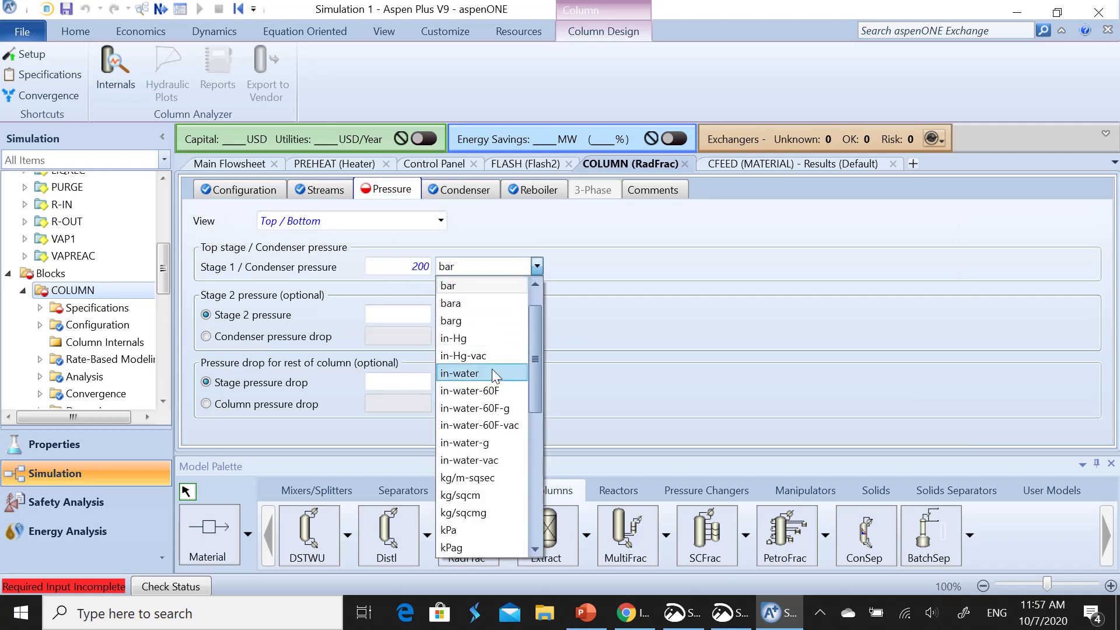
scroll(492, 387, down, 4)
scroll(484, 429, down, 2)
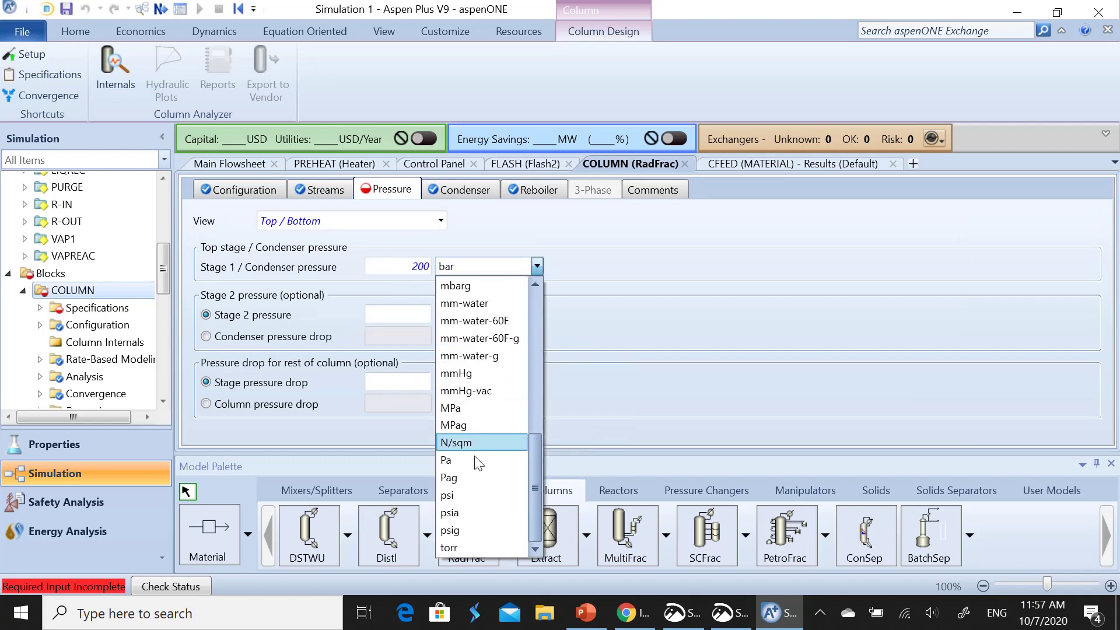
click(463, 493)
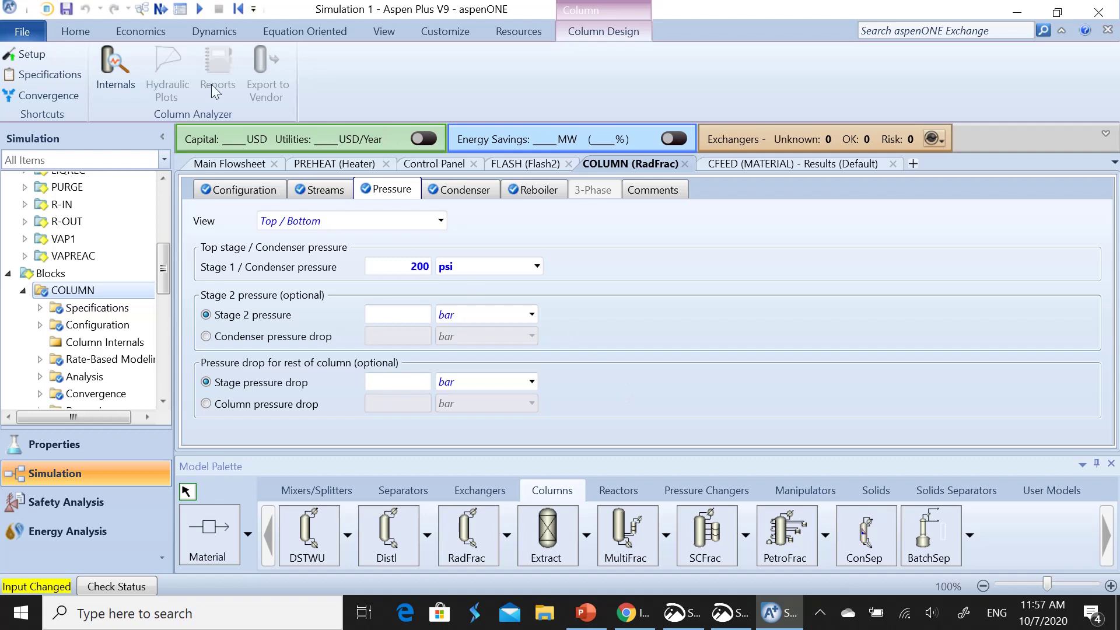
Run the simulation with the completed column inputs and close the CFEED results
click(76, 31)
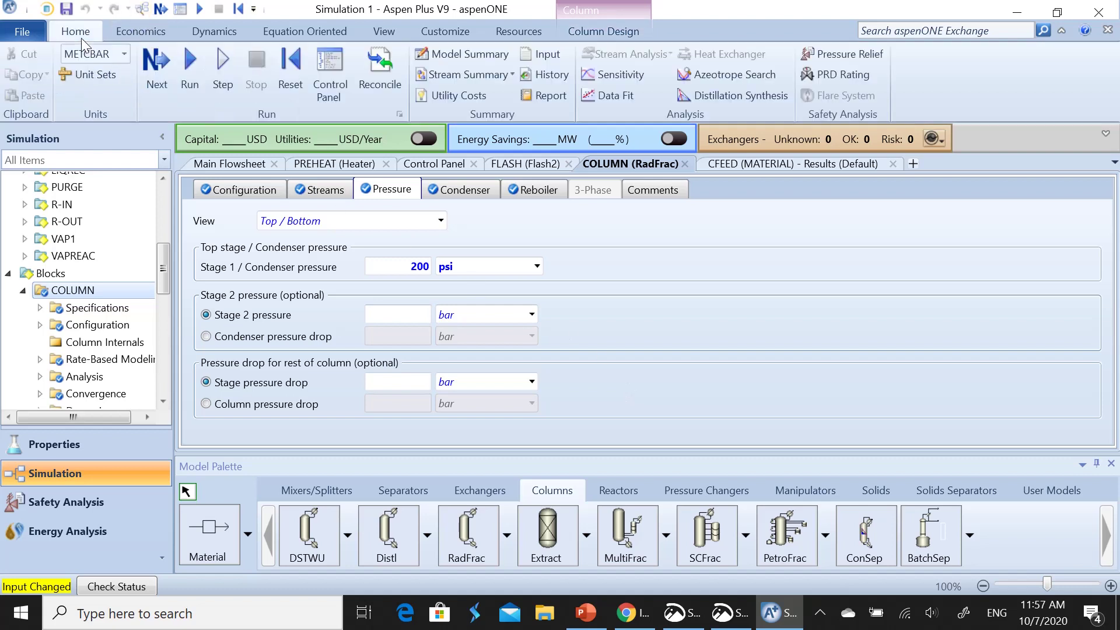
click(156, 64)
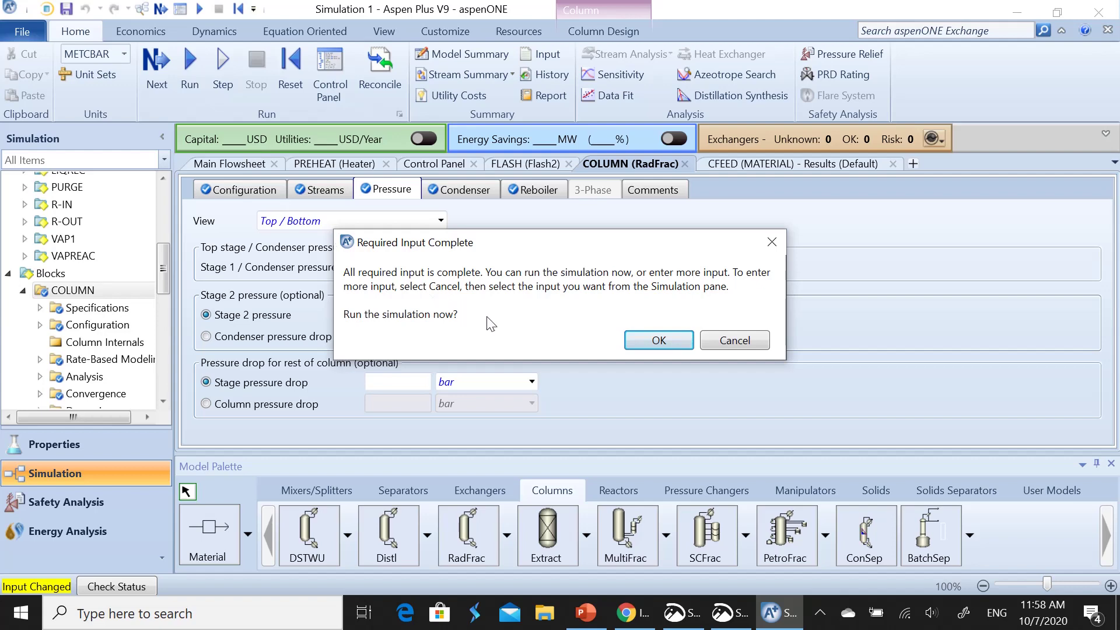
click(657, 341)
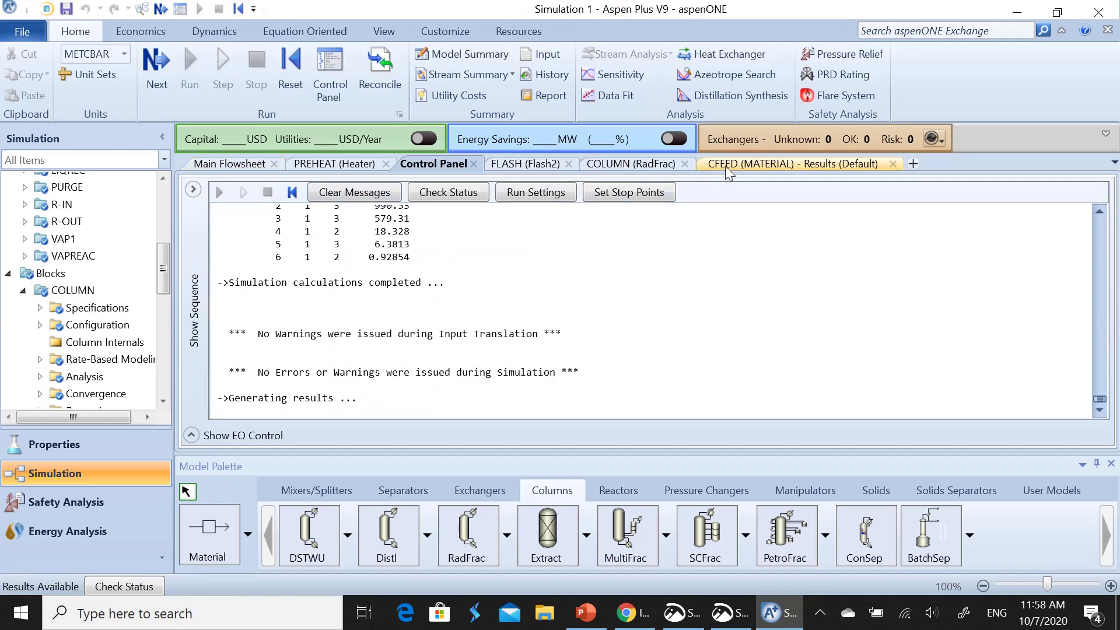
click(892, 164)
Examine COLUMN's stream results, comparing the component mole fractions in CFEED, BOTT and DISTL, especially cyclohexane
click(630, 163)
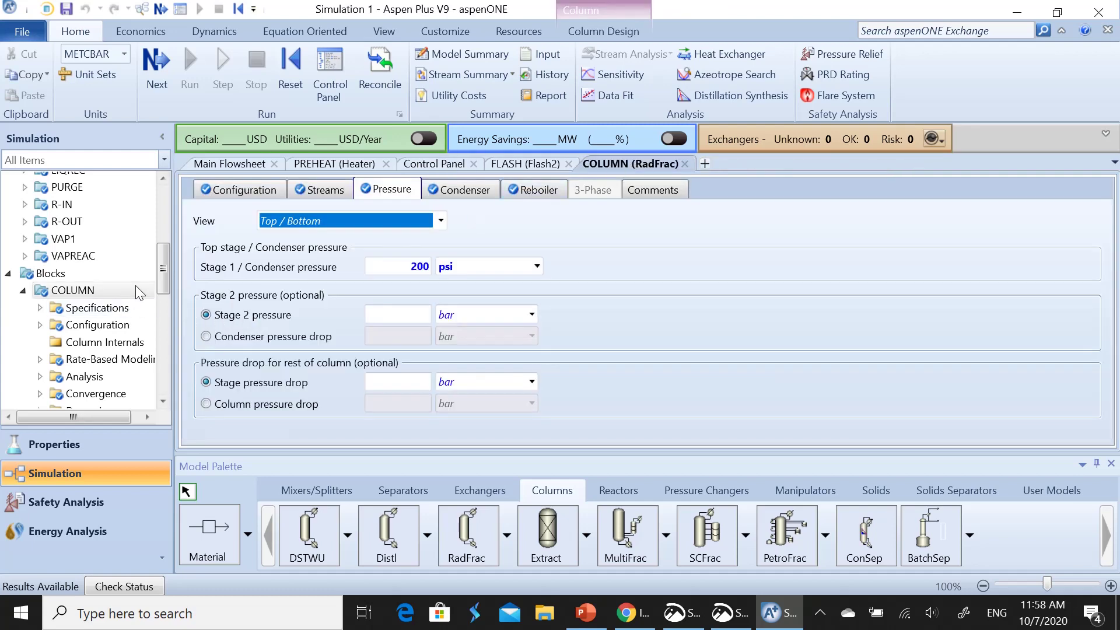
drag(163, 270, 161, 304)
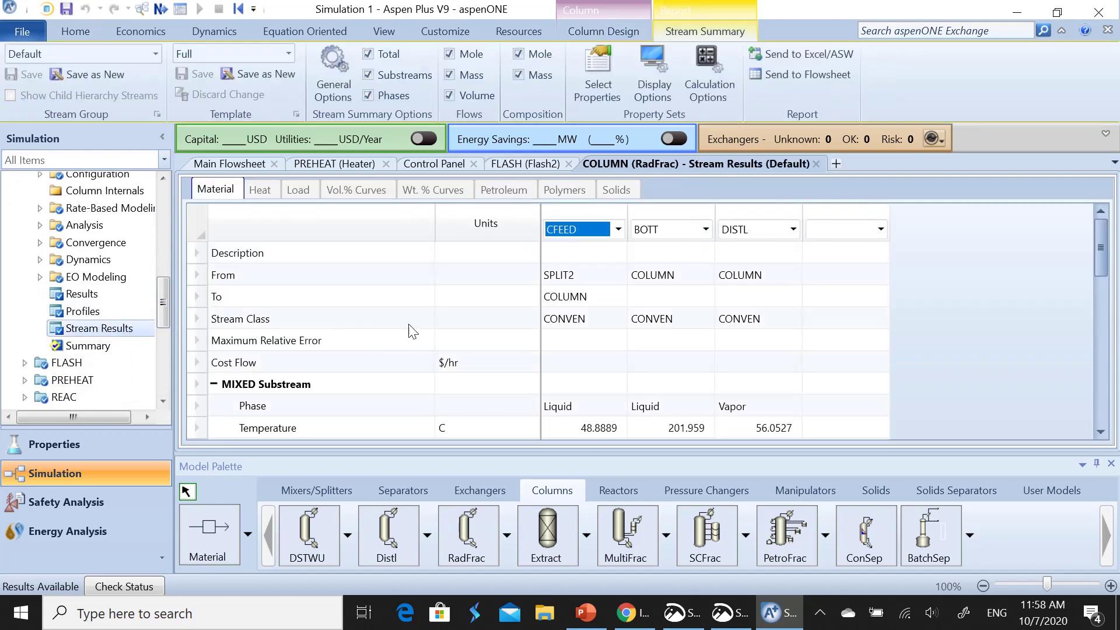
scroll(407, 328, down, 6)
scroll(407, 331, down, 3)
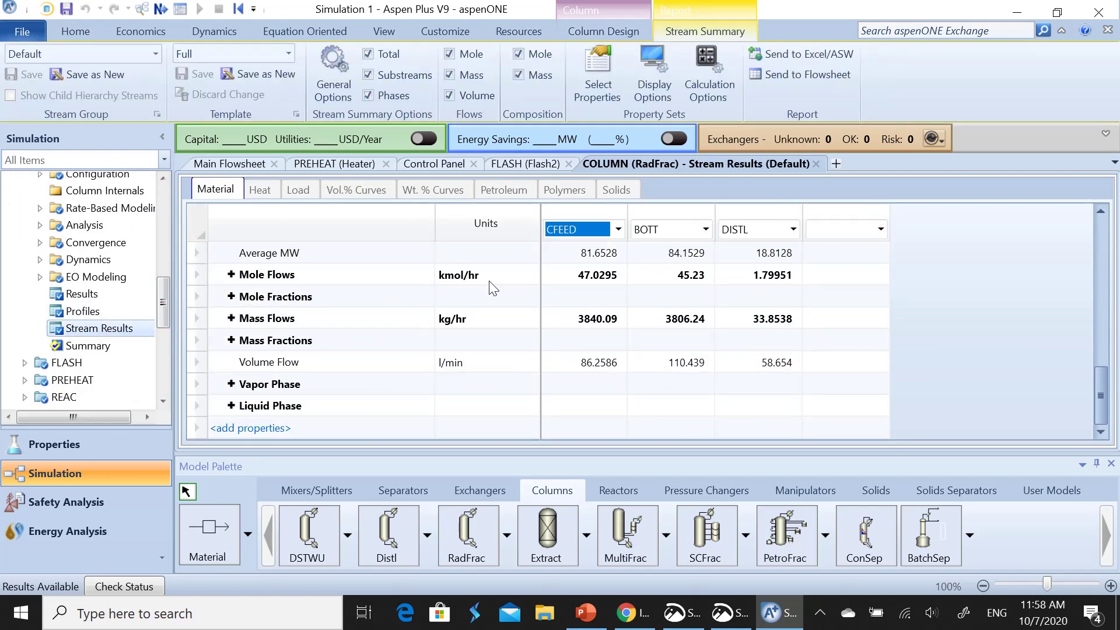
click(737, 214)
click(641, 214)
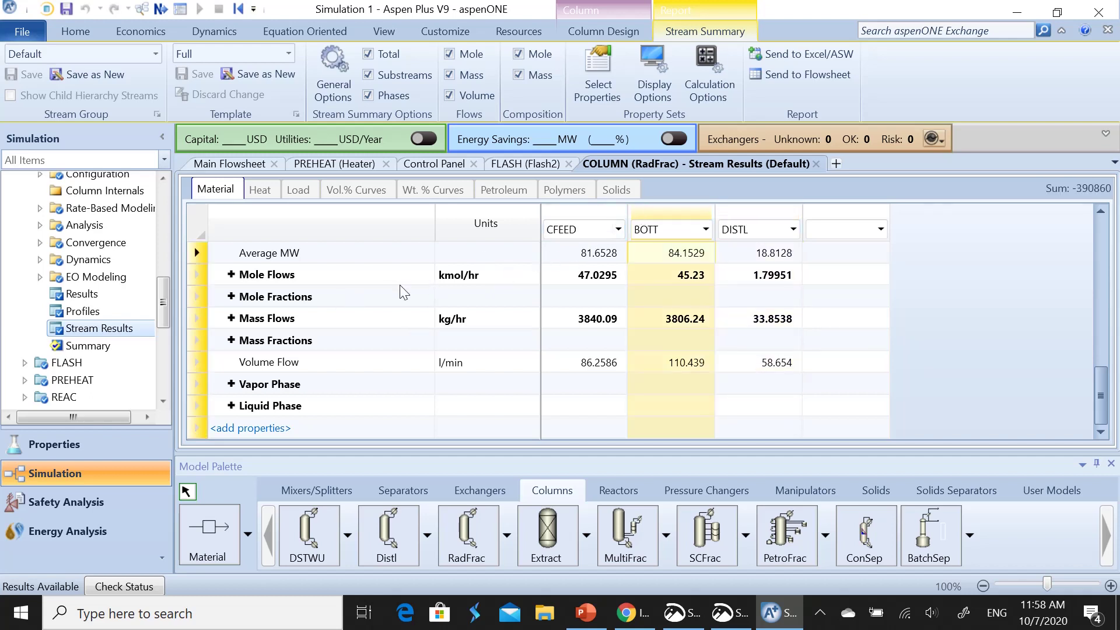
click(231, 297)
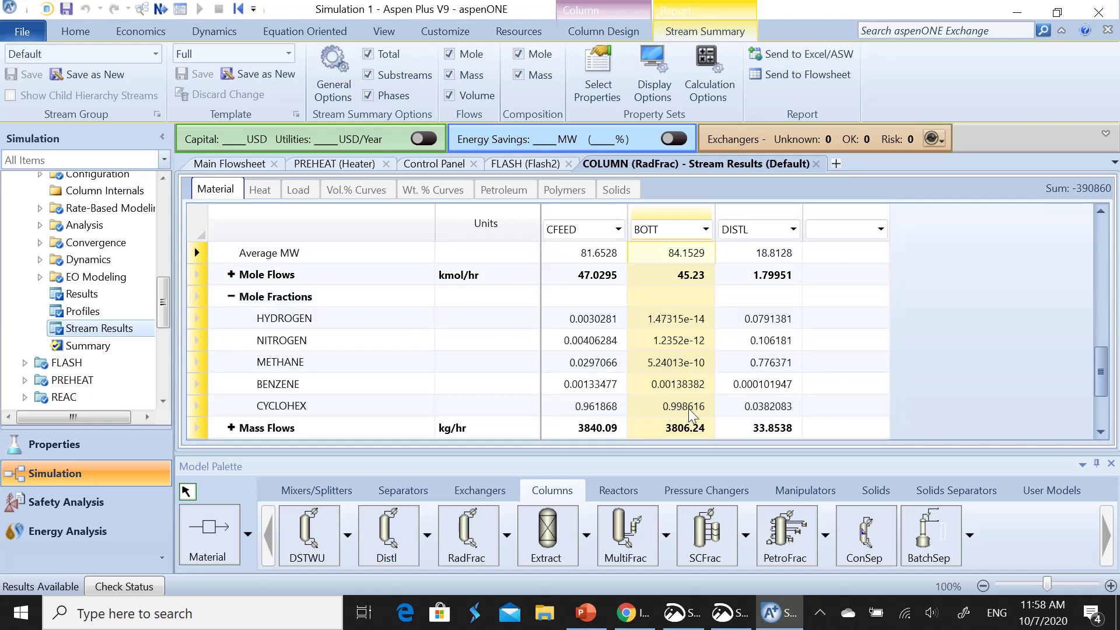
click(197, 407)
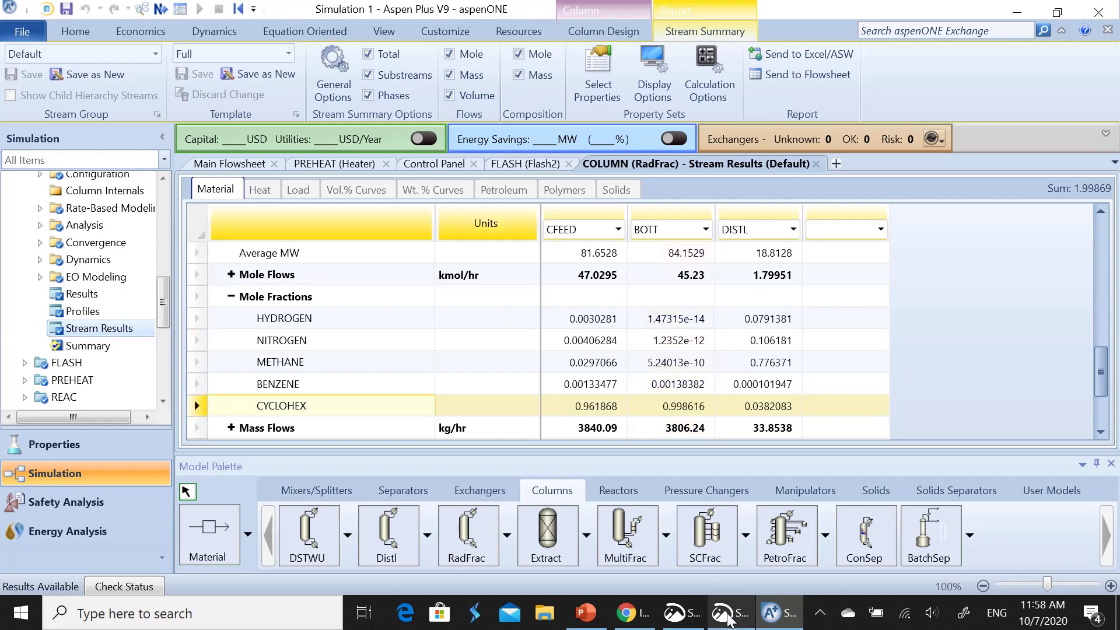
Consult the process specifications sheet in Snip & Sketch for the required cyclohexane recovery, and return to Aspen Plus
mouse_move(727, 616)
click(744, 563)
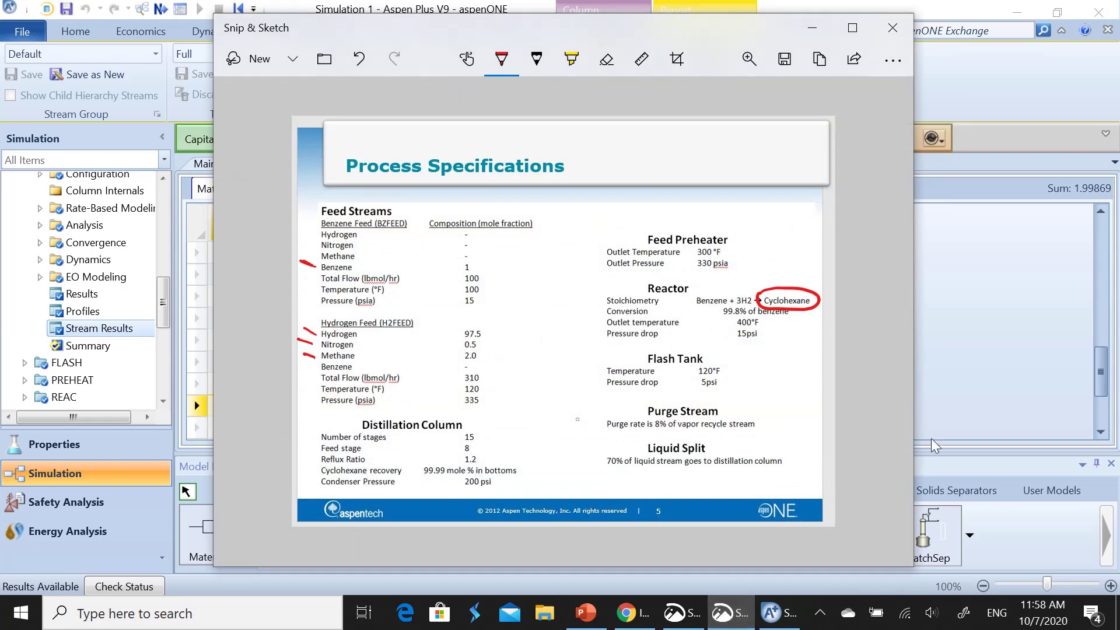
click(1013, 386)
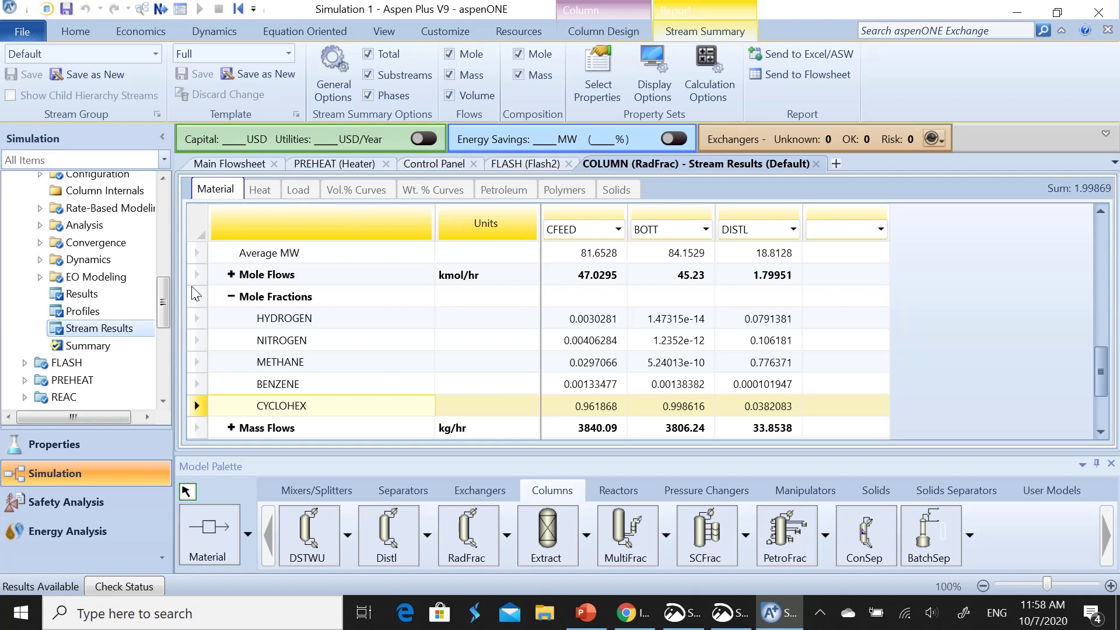
Create a new design specification within COLUMN's specifications
drag(163, 294, 168, 269)
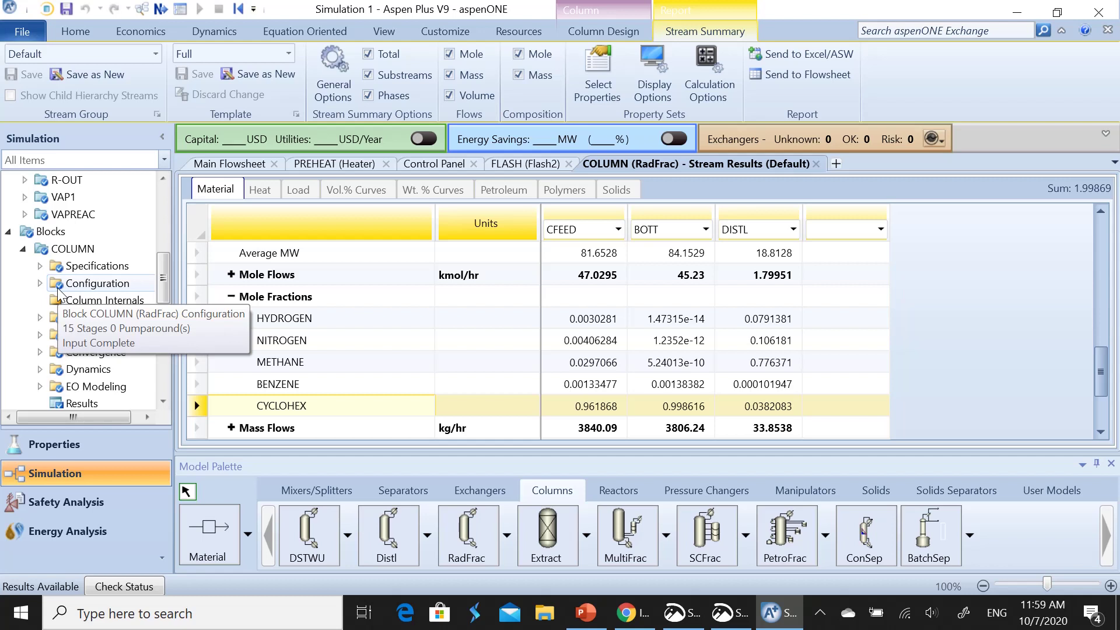
click(39, 266)
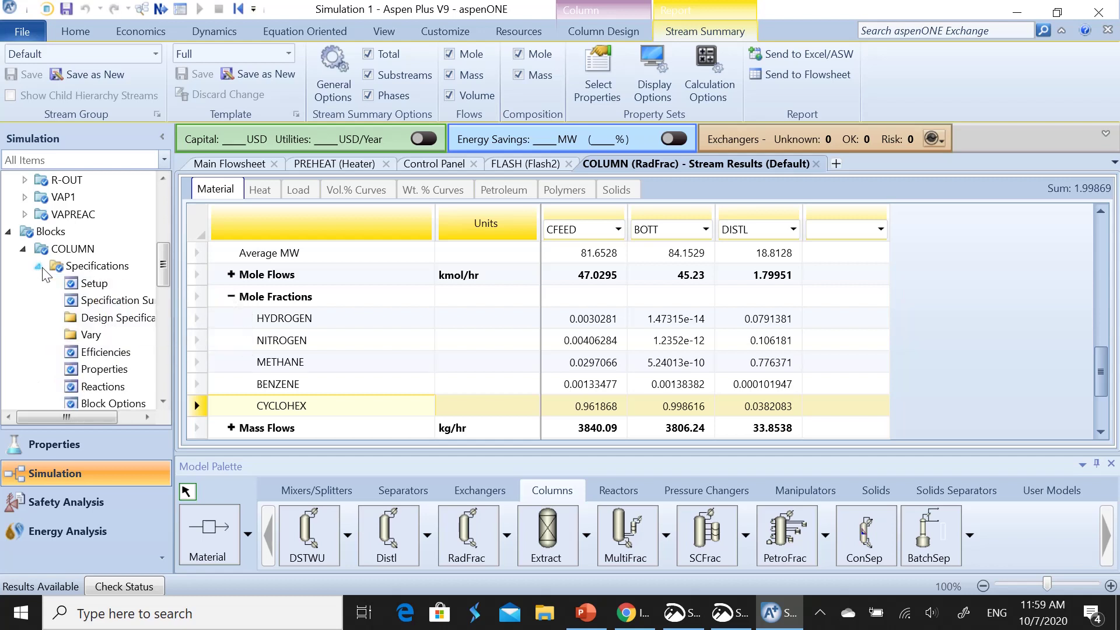
double_click(105, 316)
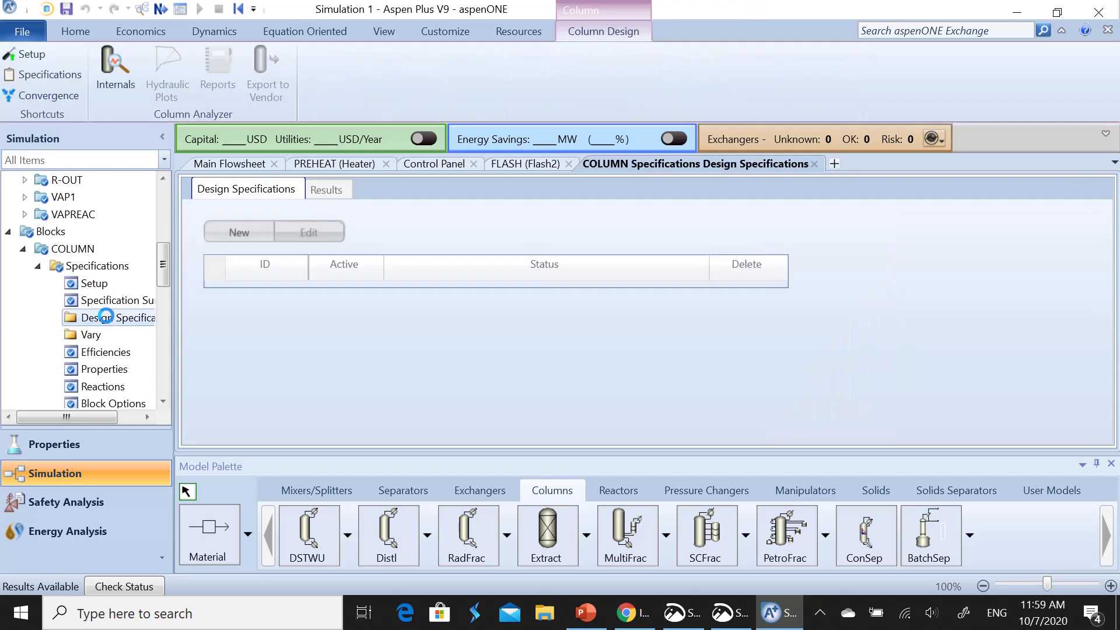
click(231, 236)
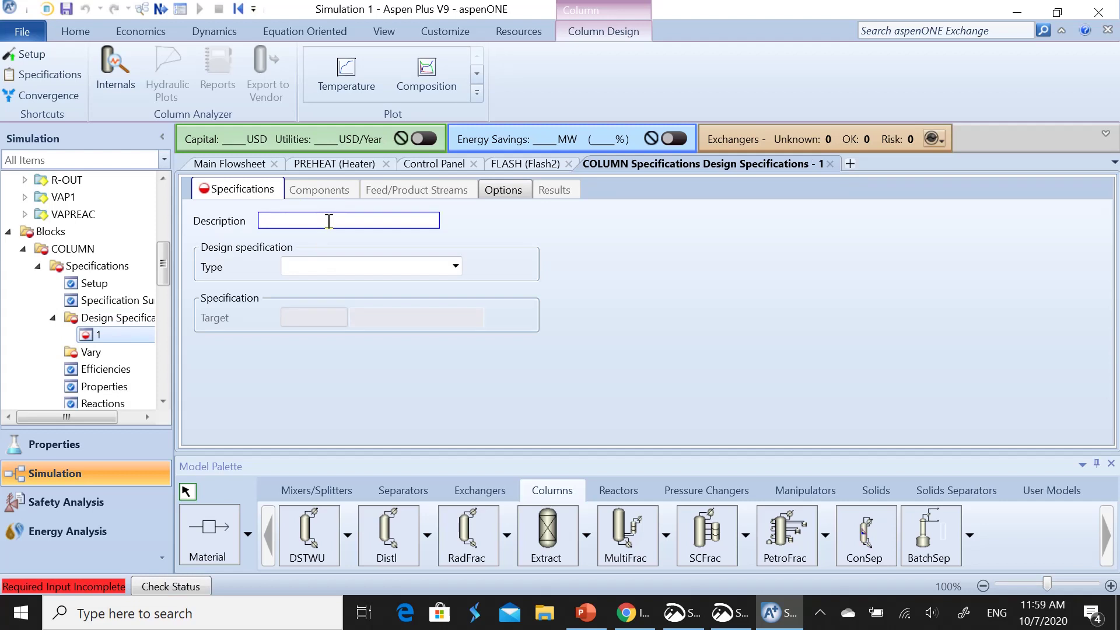
Describe the design specification as "recovery", choose Mole recovery as its type, and set the target to 0.9999
text(recovery)
click(455, 267)
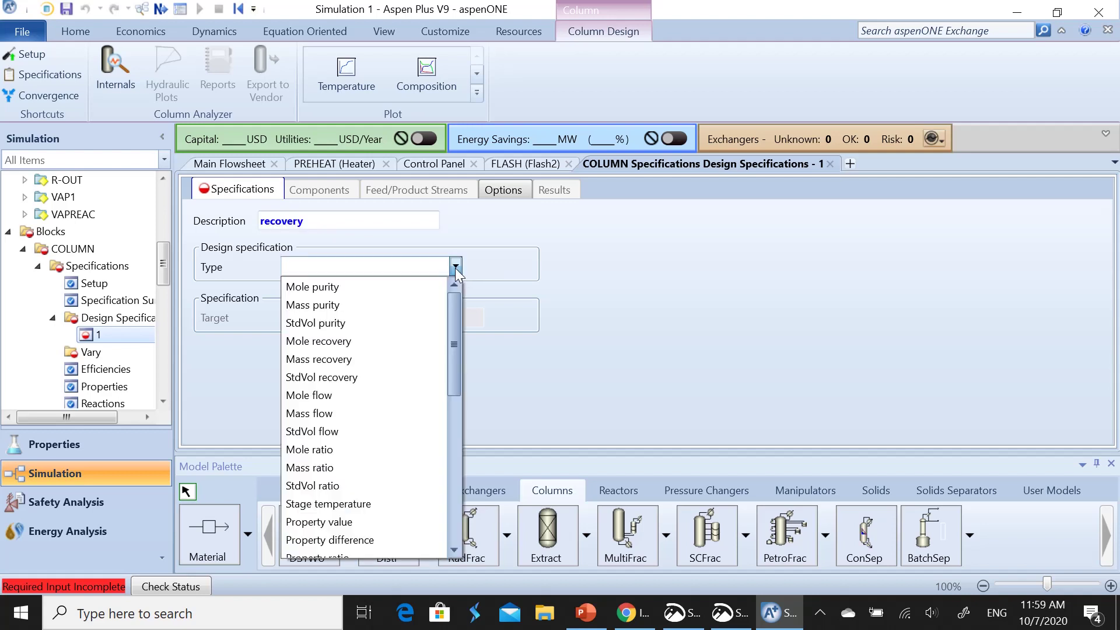
click(343, 342)
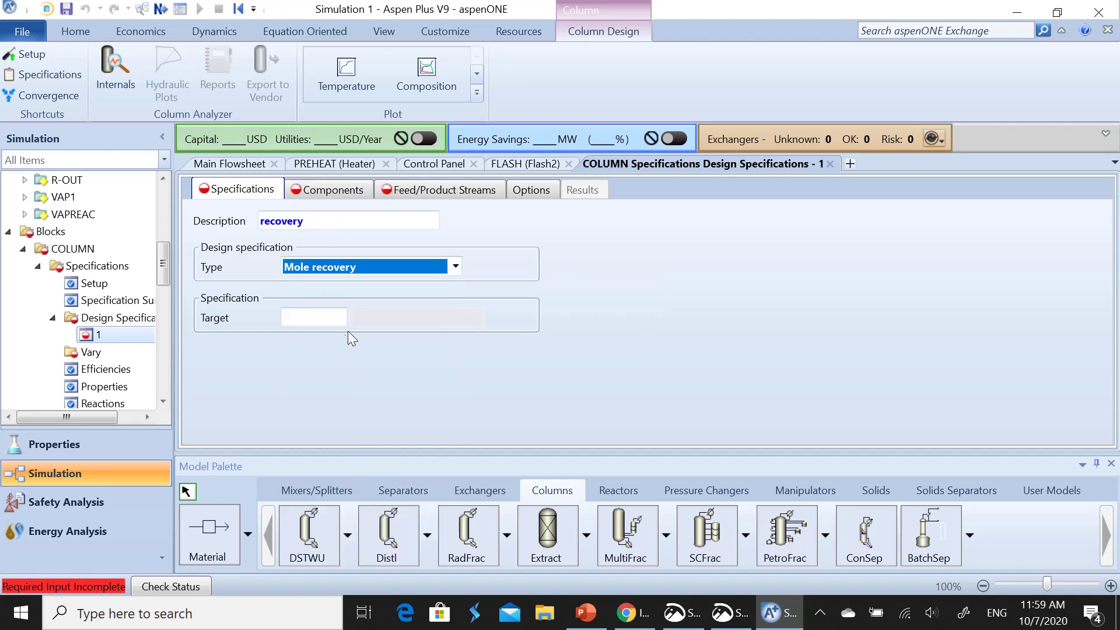
click(326, 321)
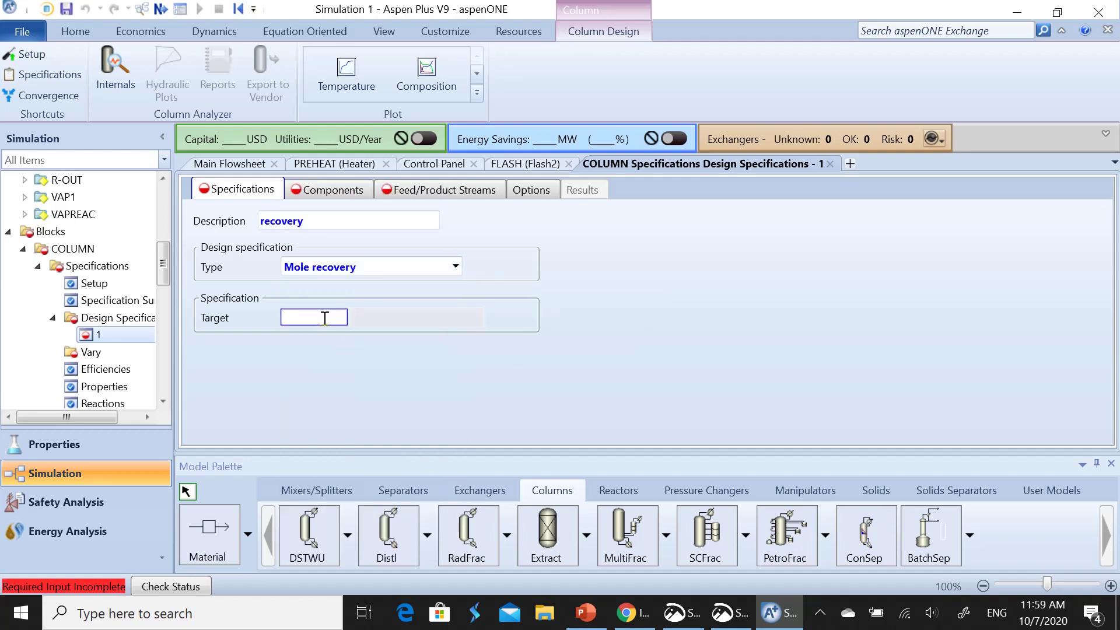
text(0)
text(.00)
key(BackSpace)
key(BackSpace)
text(9999)
key(Return)
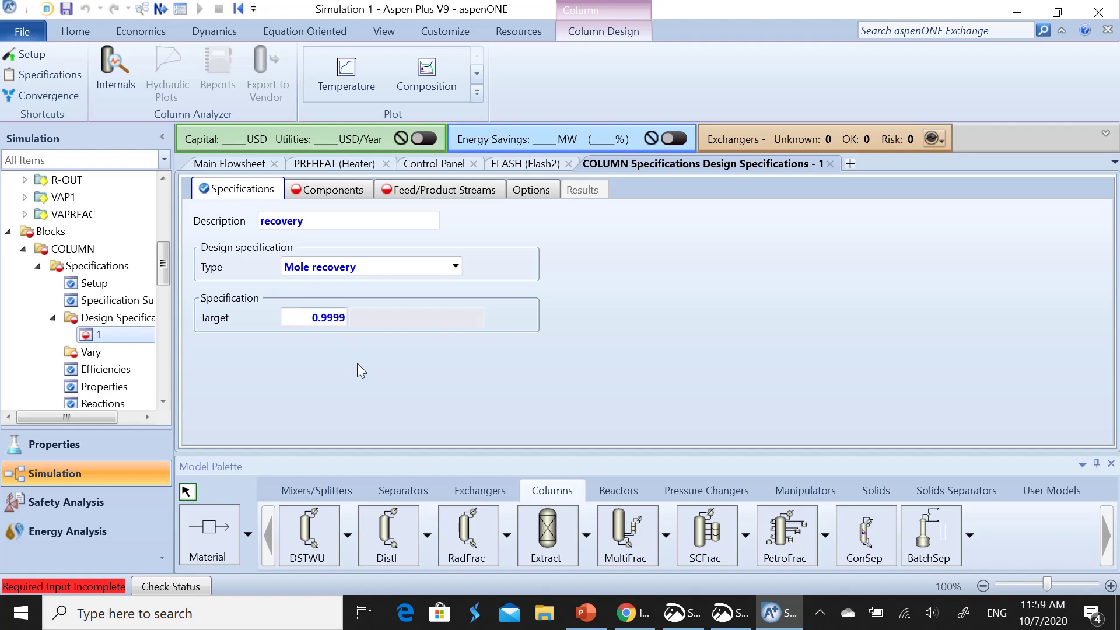
Select CYCLOHEX as the component of the mole recovery specification
click(339, 195)
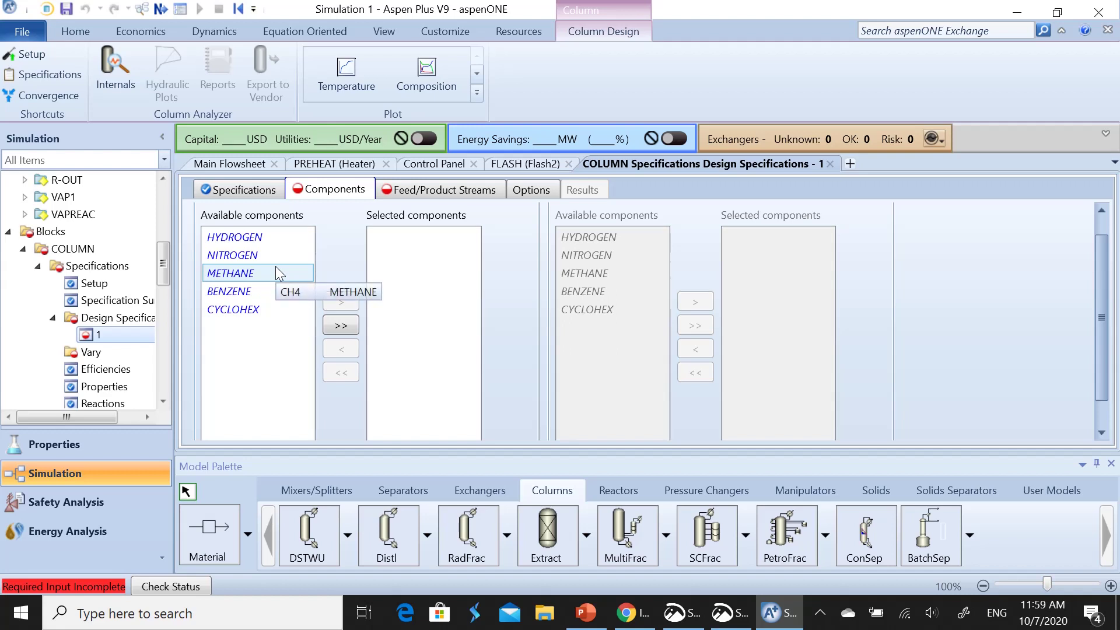
click(232, 310)
click(342, 302)
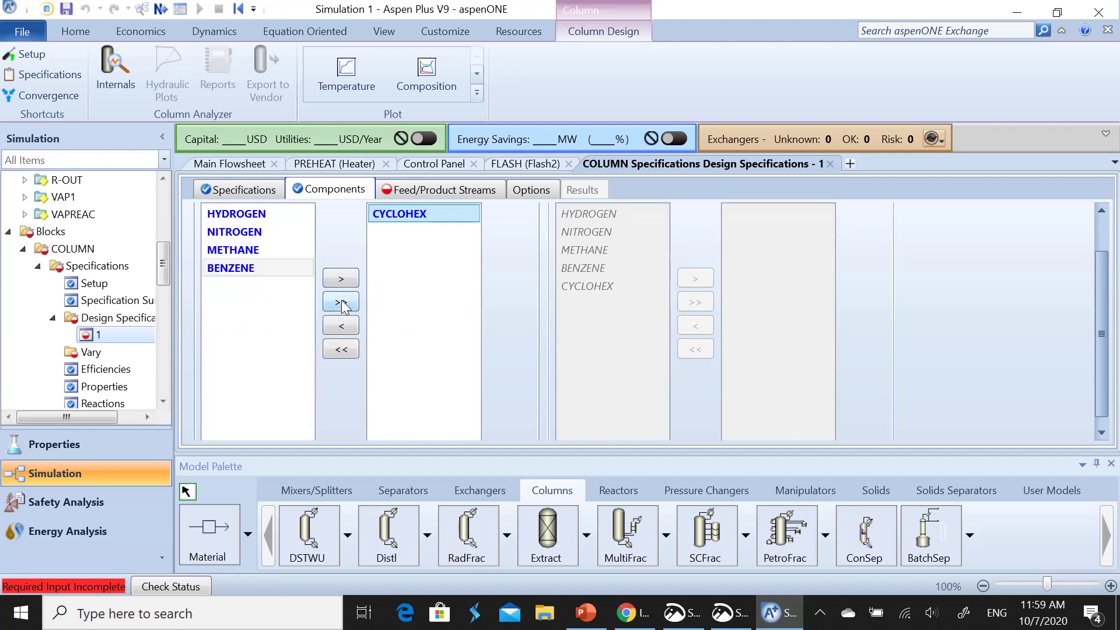
Assign BOTT as the specification's product stream and CFEED as its base feed stream
click(433, 190)
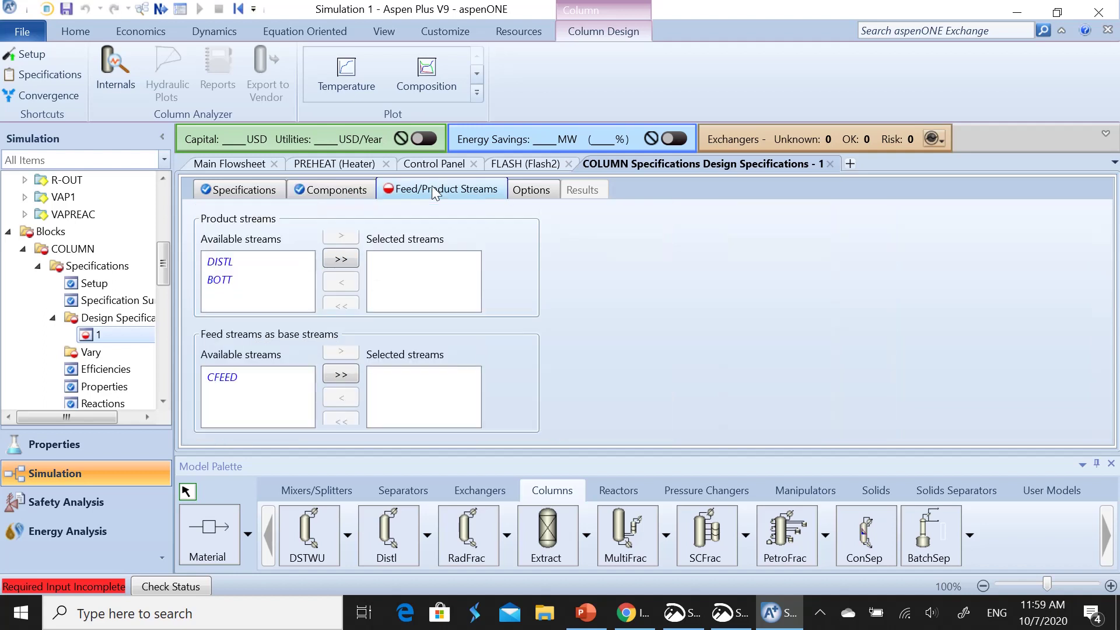
click(269, 279)
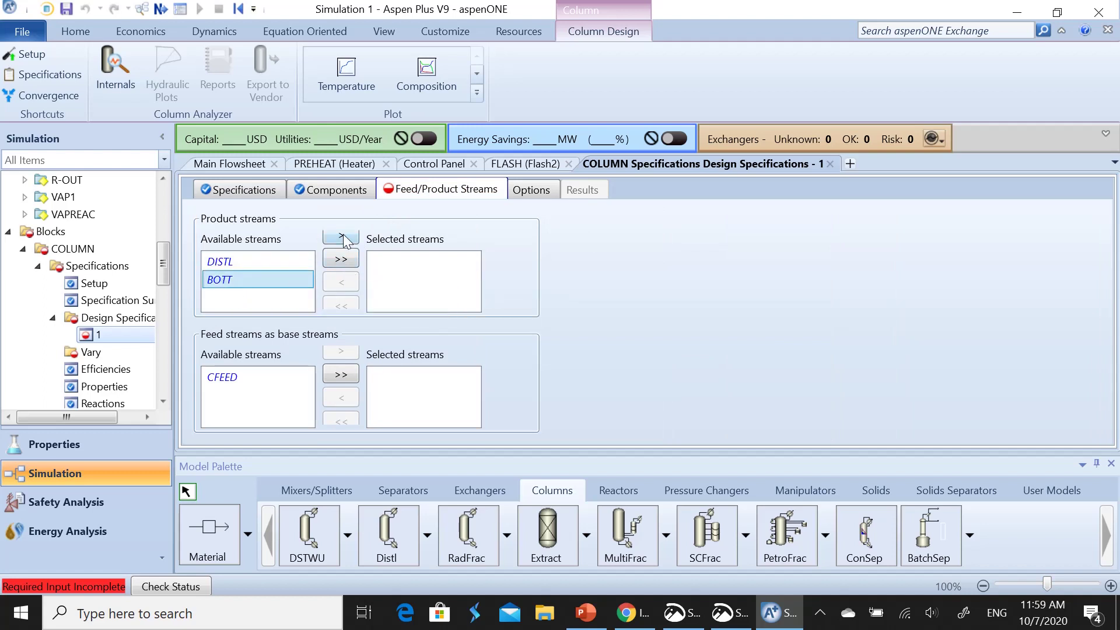
click(343, 236)
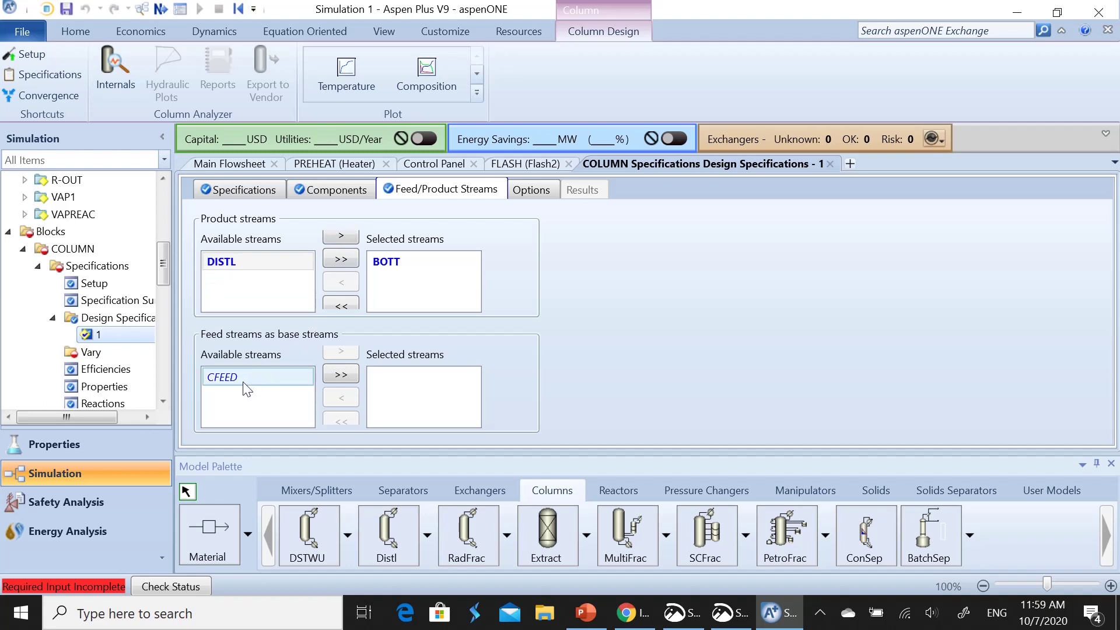
click(303, 378)
click(340, 352)
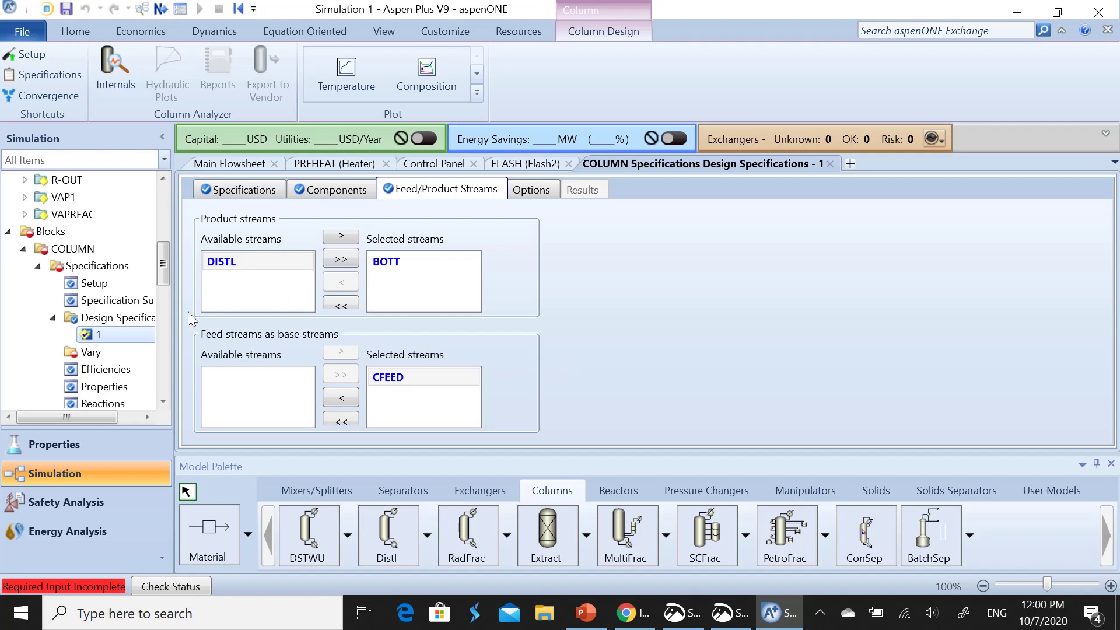
Create a new Vary entry for COLUMN with Bottoms rate as the adjusted variable
click(91, 353)
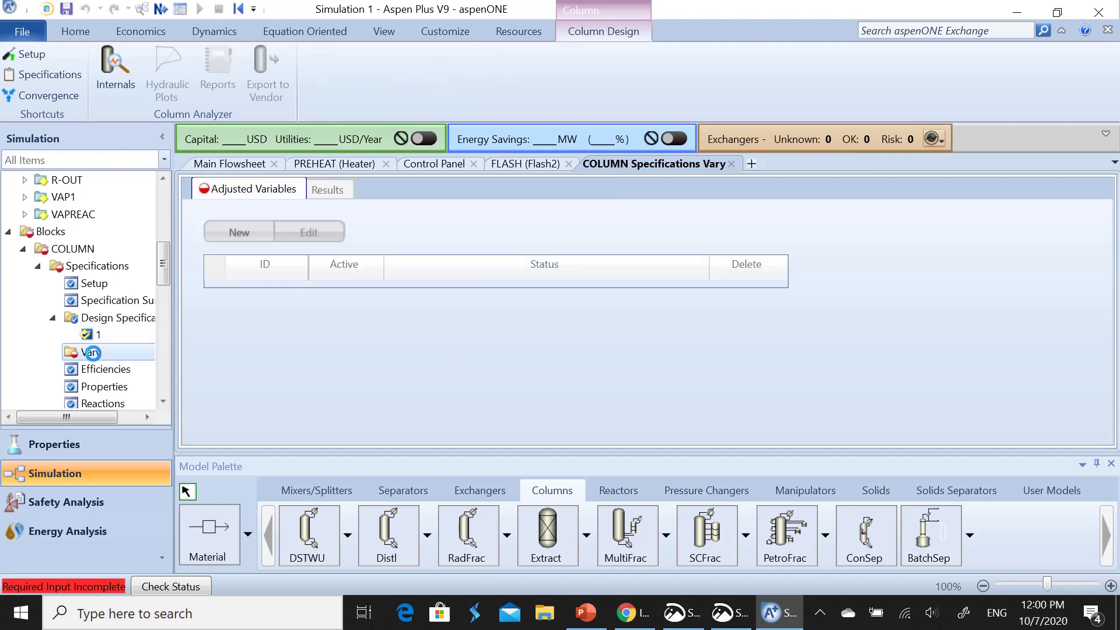
click(247, 236)
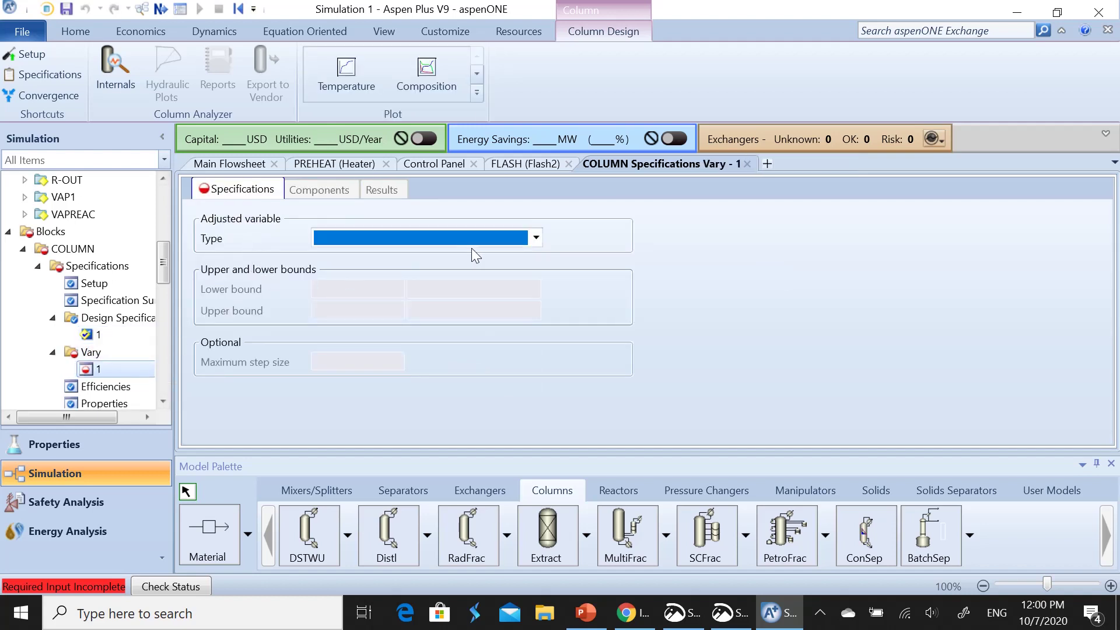
click(539, 239)
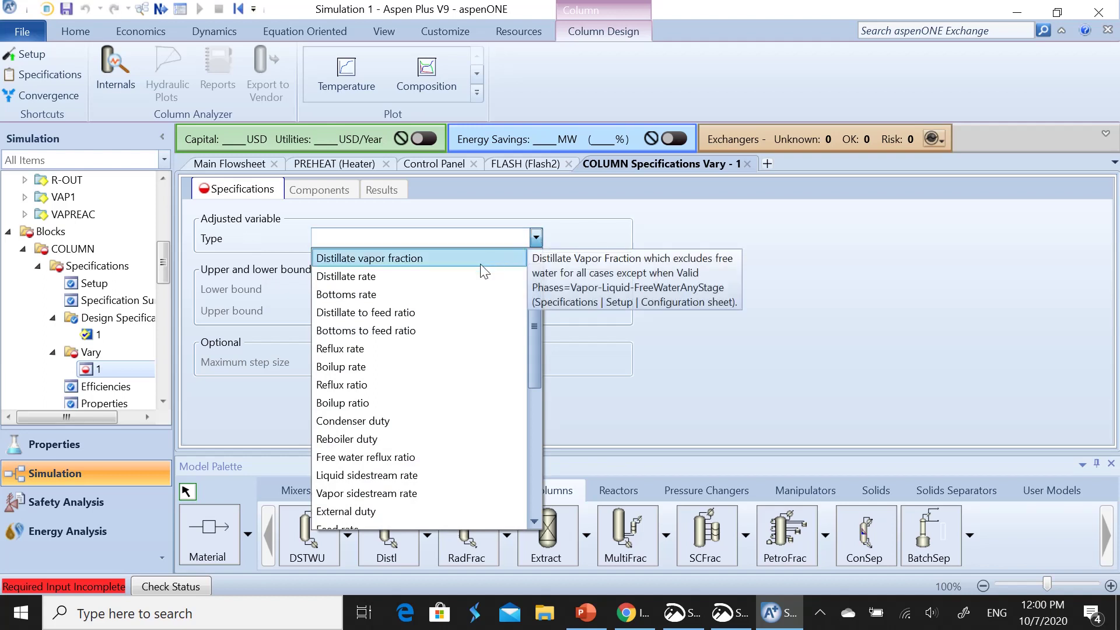
click(358, 294)
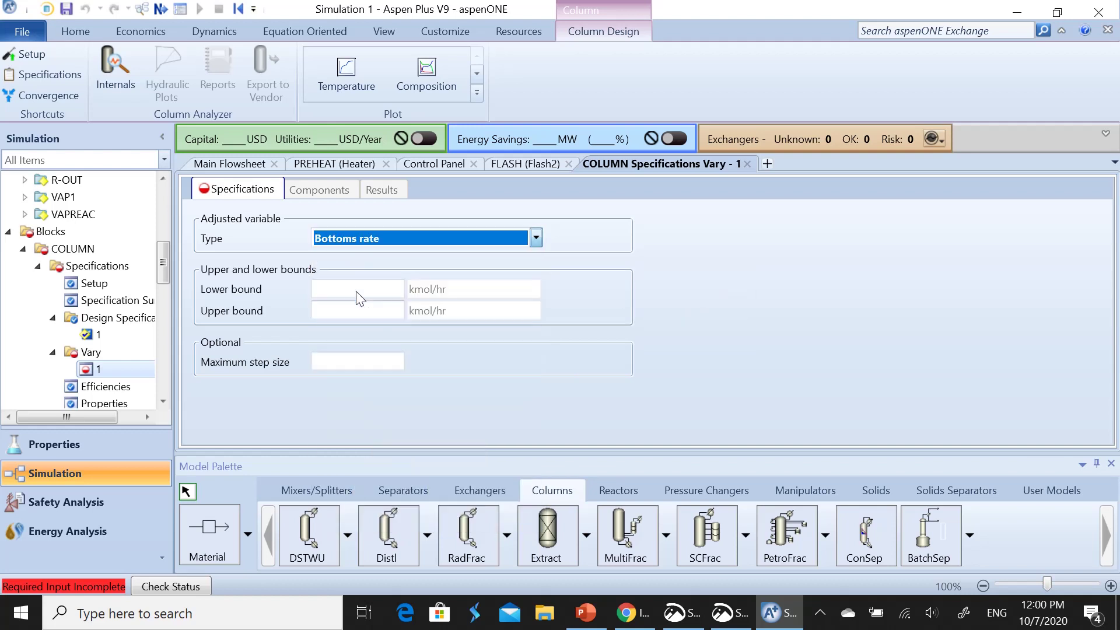
Check COLUMN's configured bottoms rate, and bound the adjusted bottoms rate between 40 and 50 kmol/hr
click(115, 268)
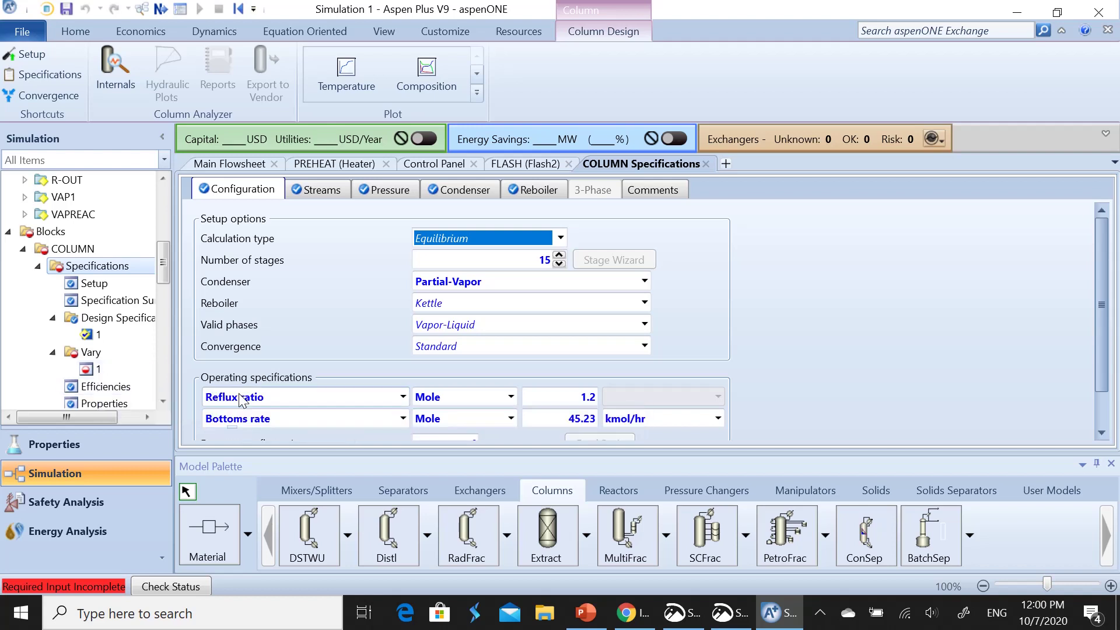
click(97, 369)
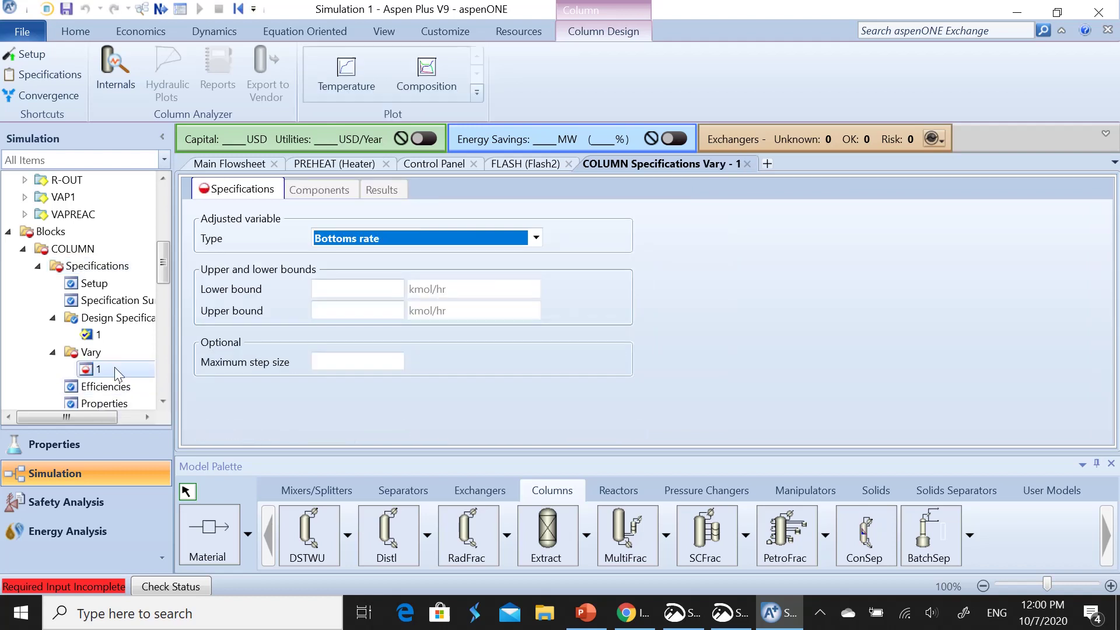
click(374, 287)
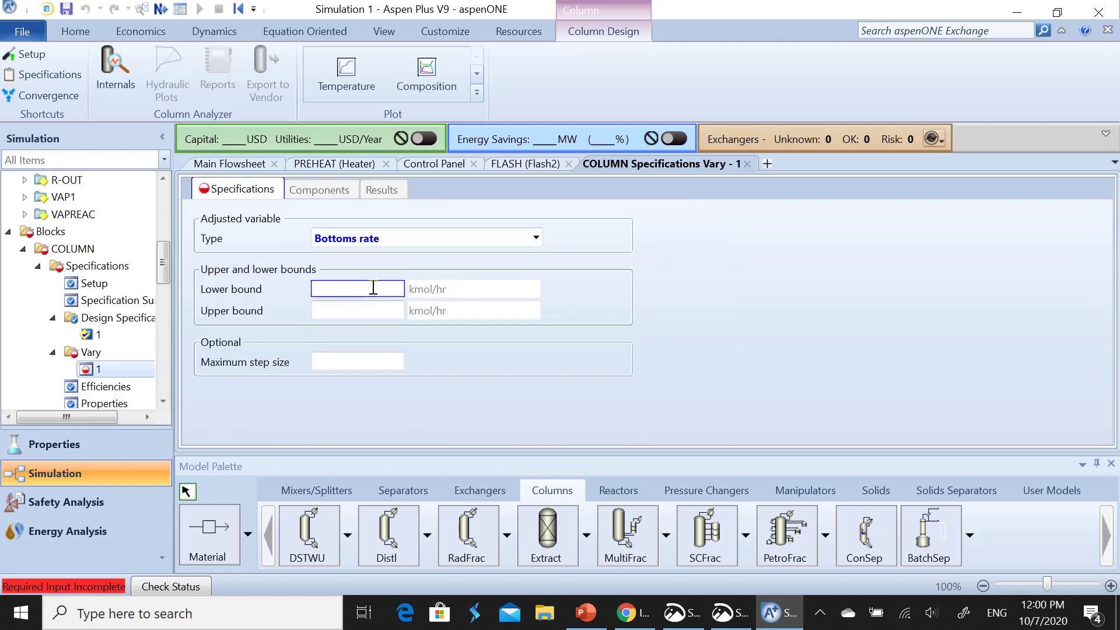
text(40)
click(378, 310)
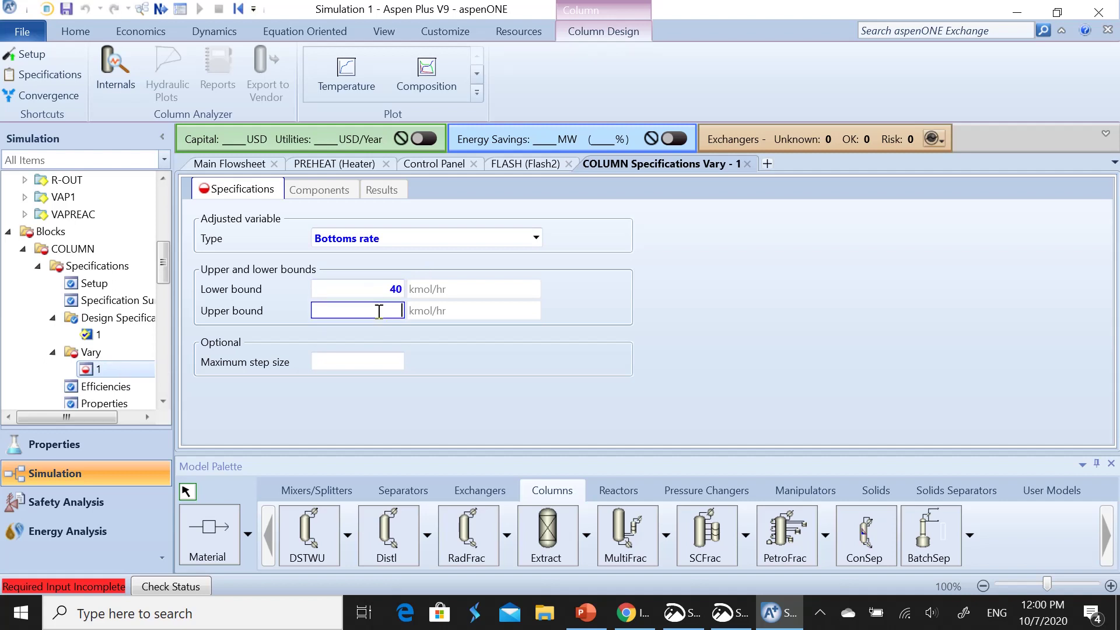
text(4)
text(50)
key(BackSpace)
key(BackSpace)
text(50)
click(491, 368)
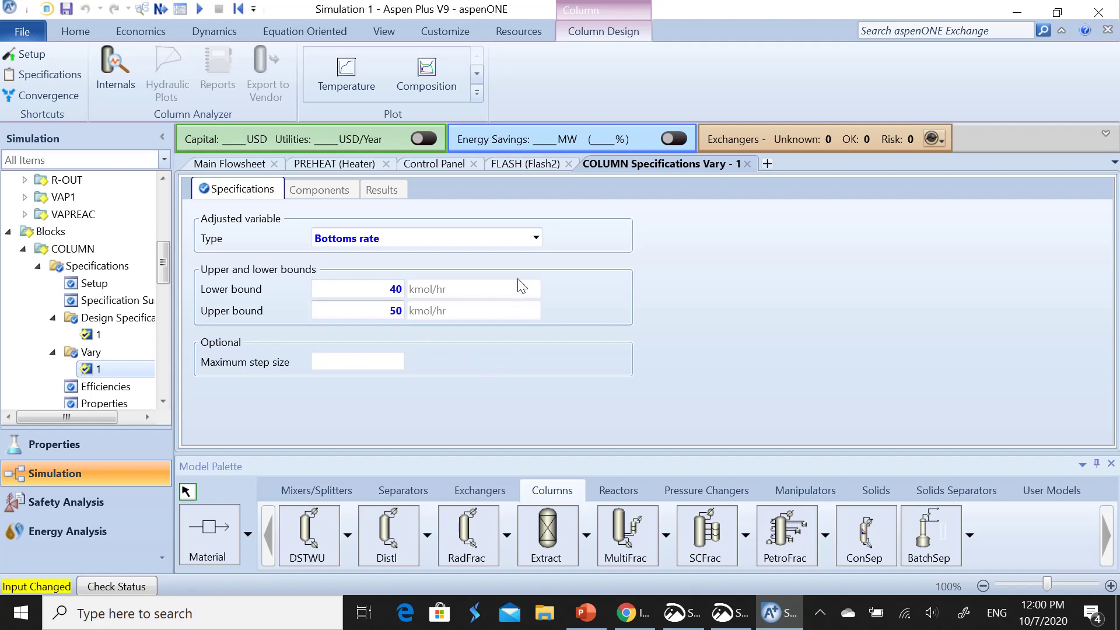
Examine the component mole flows in CFEED's results, especially cyclohexane, and return to COLUMN's Vary specifications
click(222, 164)
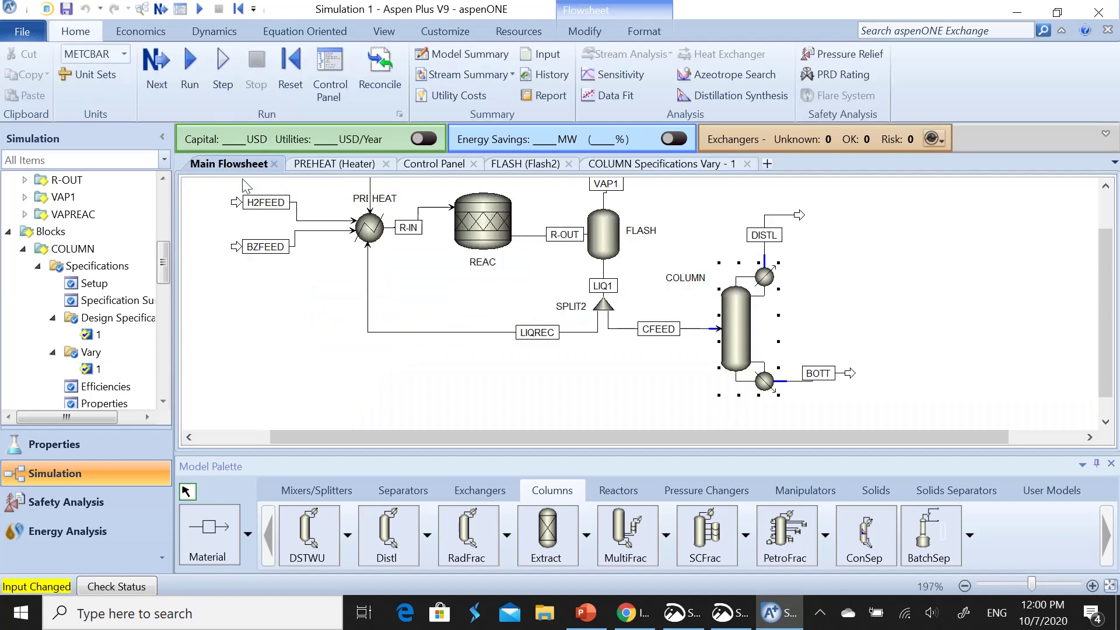
click(690, 329)
double_click(657, 329)
scroll(385, 358, down, 3)
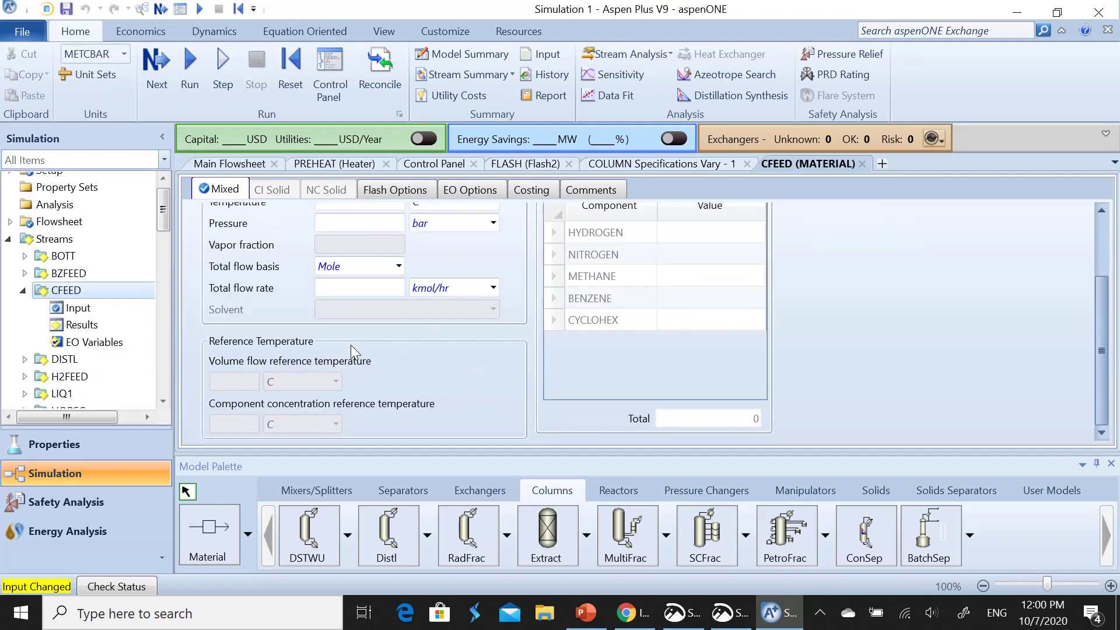
click(88, 325)
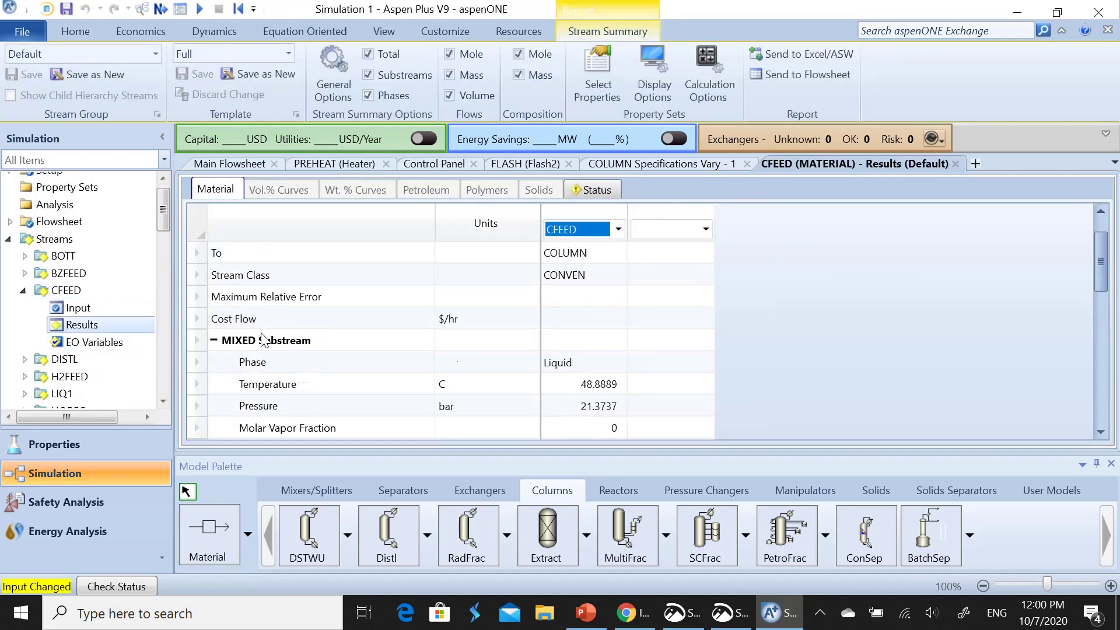
scroll(250, 333, down, 8)
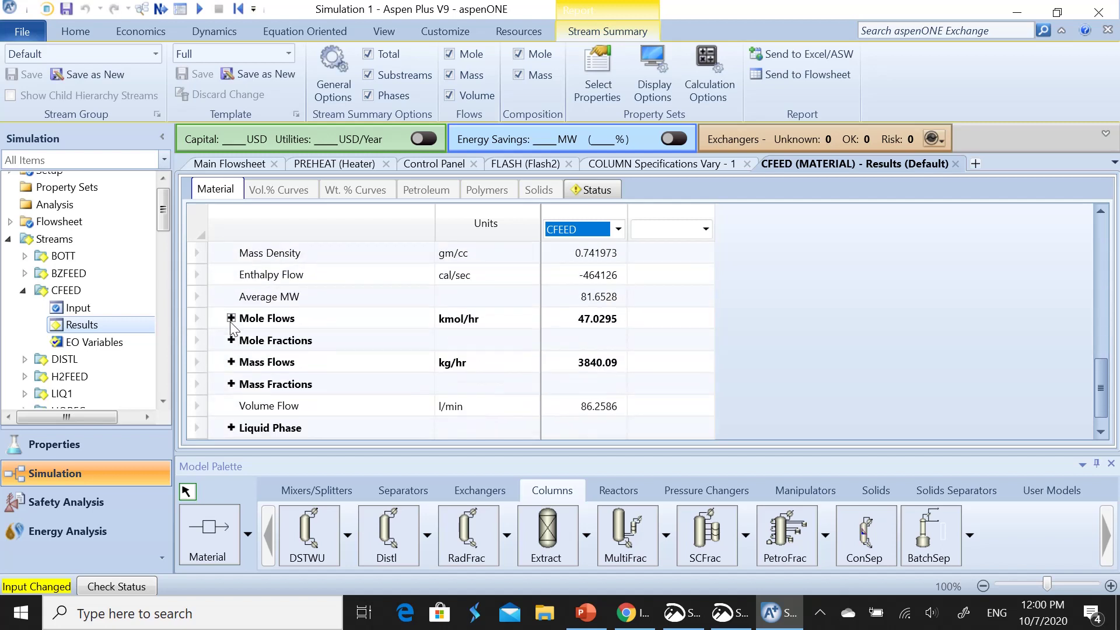
click(231, 318)
scroll(504, 410, down, 1)
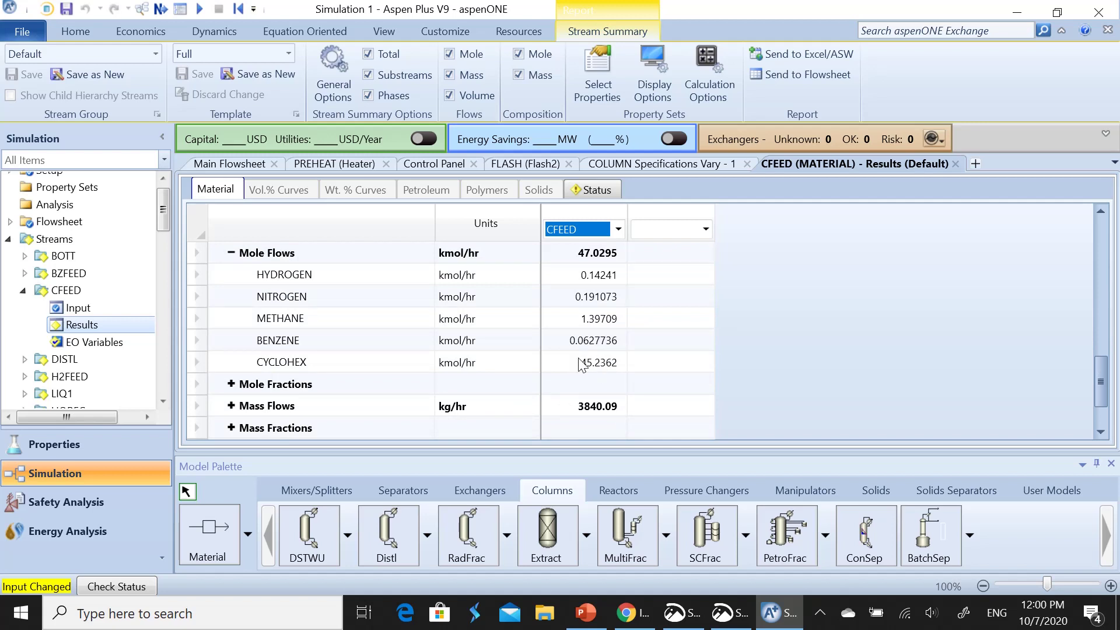
click(955, 164)
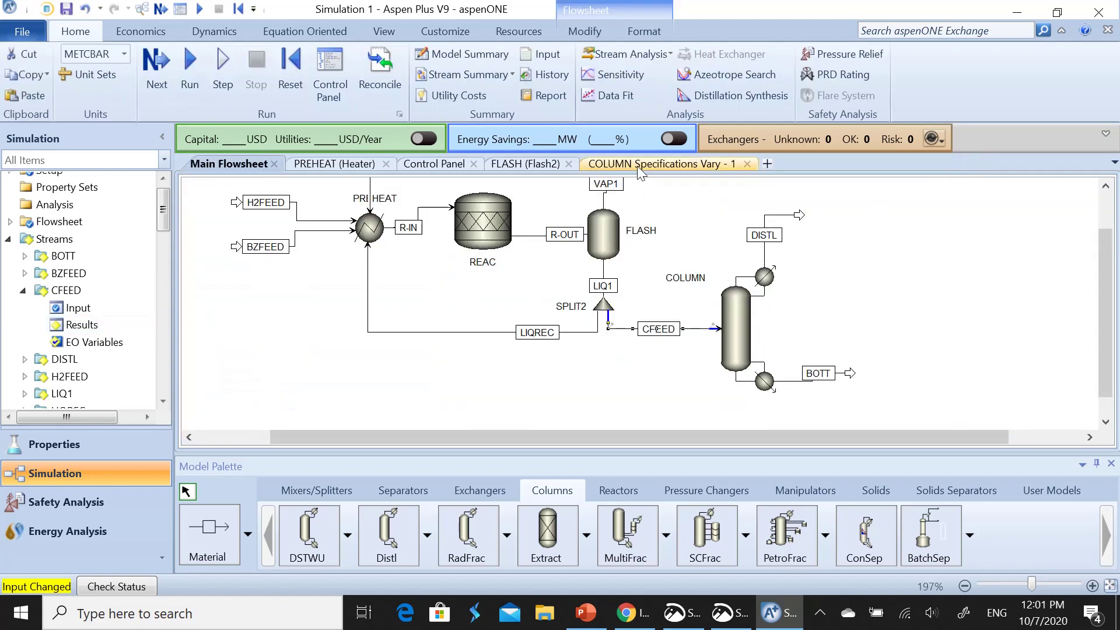
click(637, 164)
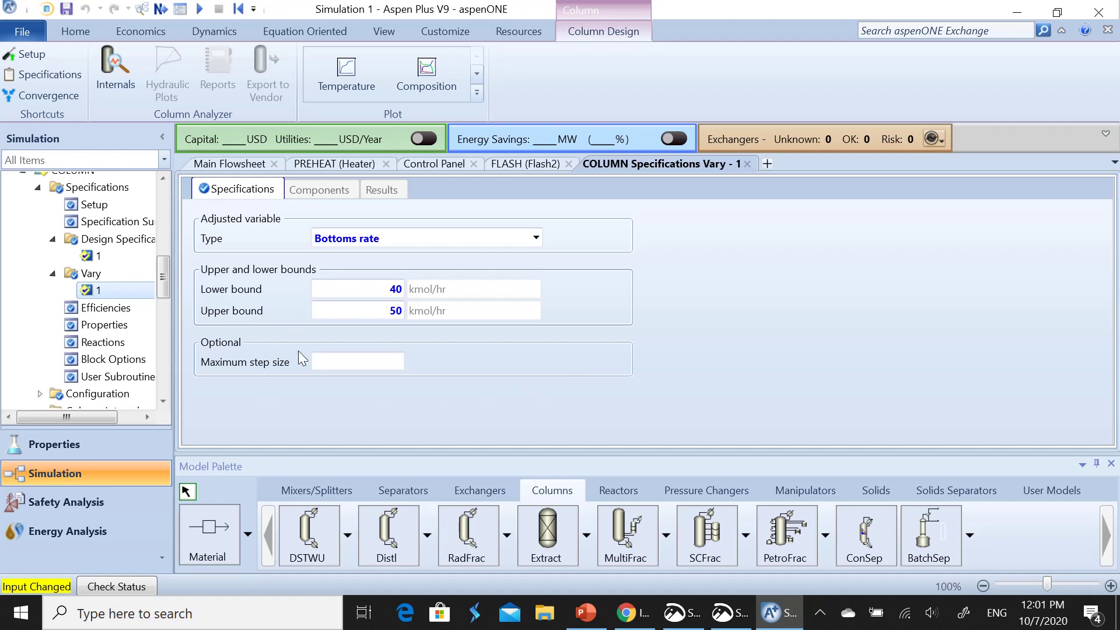
Run the simulation with the column's recovery specification and varied bottoms rate
click(69, 36)
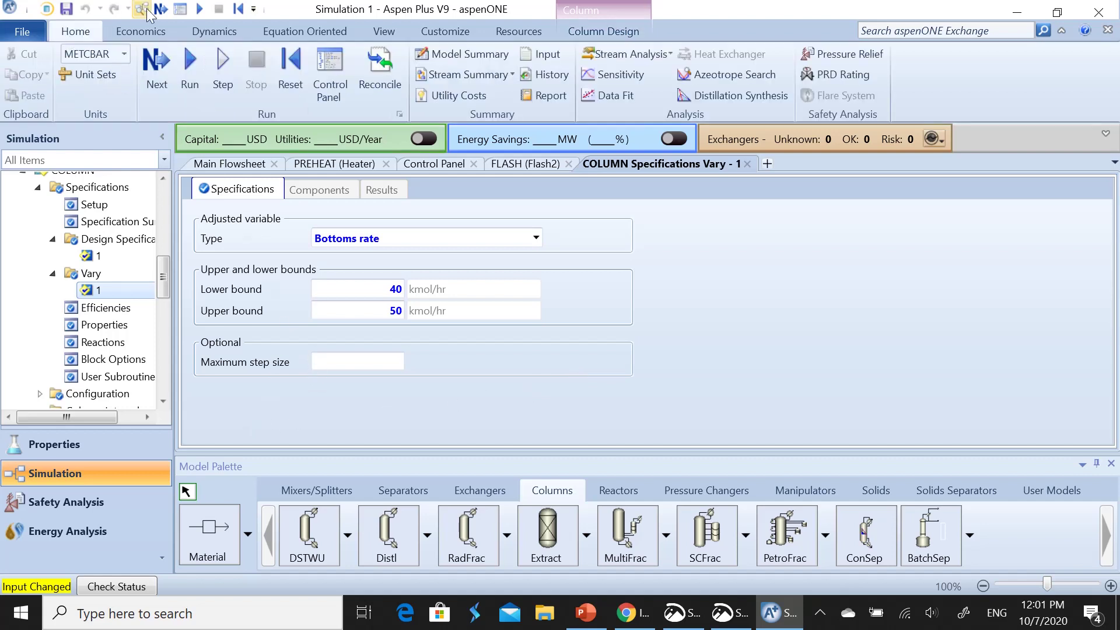
click(161, 9)
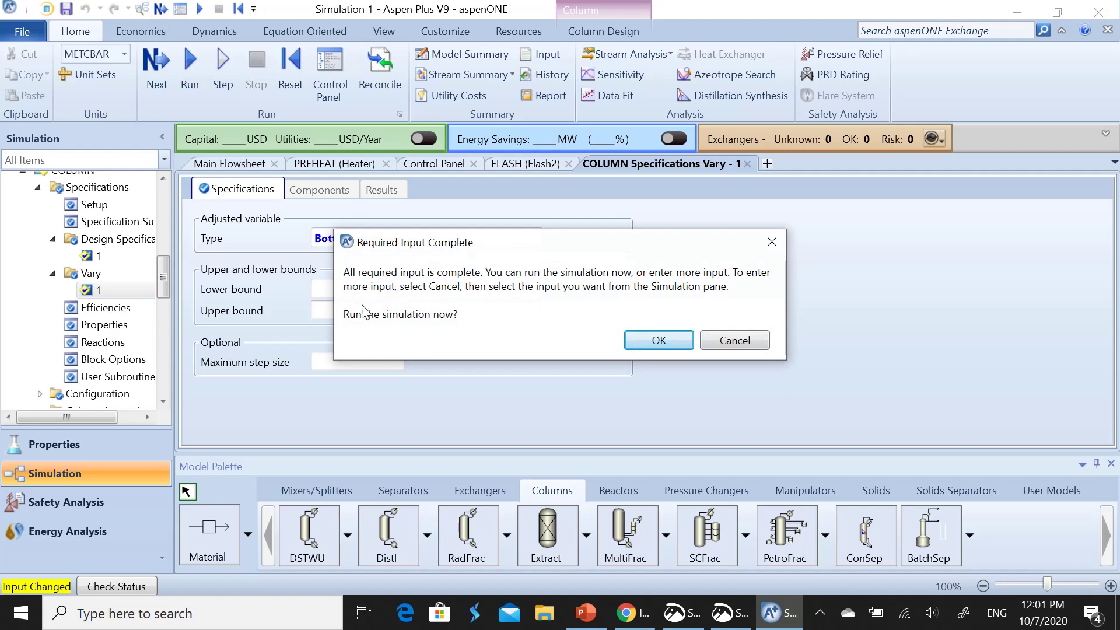
click(648, 339)
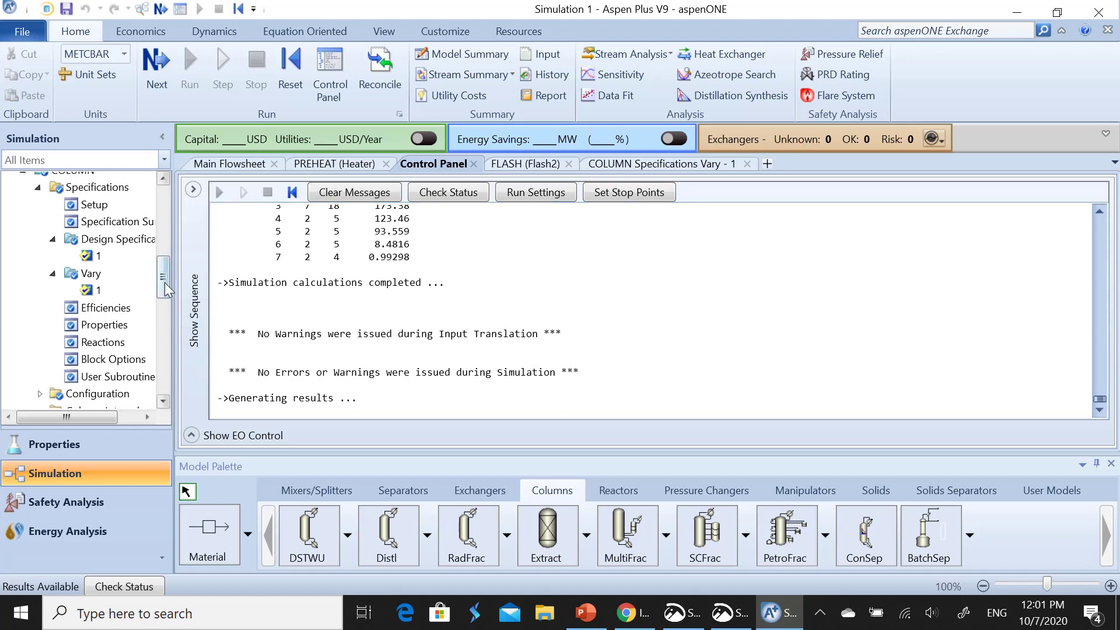
Examine COLUMN's updated stream results, comparing the cyclohexane mole fractions in CFEED, BOTT and DISTL
scroll(165, 287, down, 4)
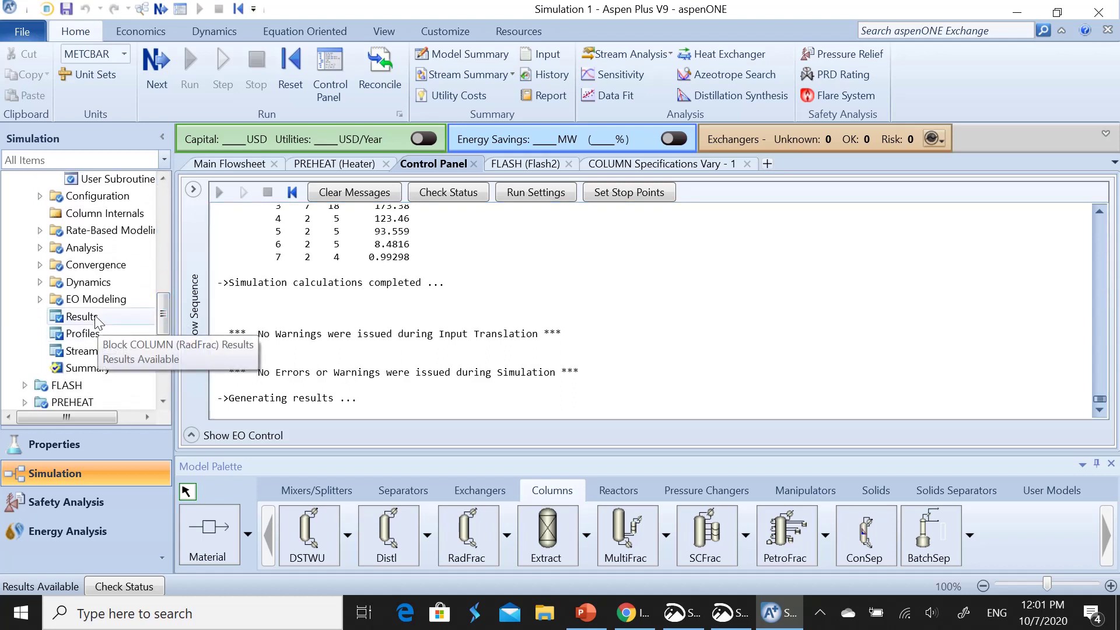
double_click(93, 351)
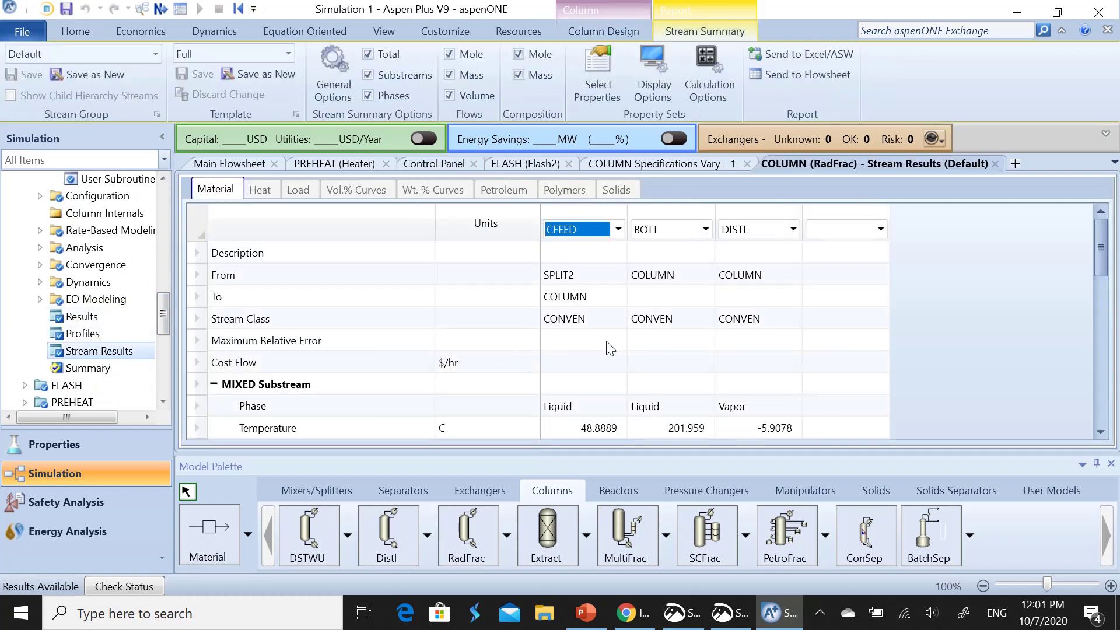
scroll(413, 394, down, 6)
scroll(413, 394, down, 5)
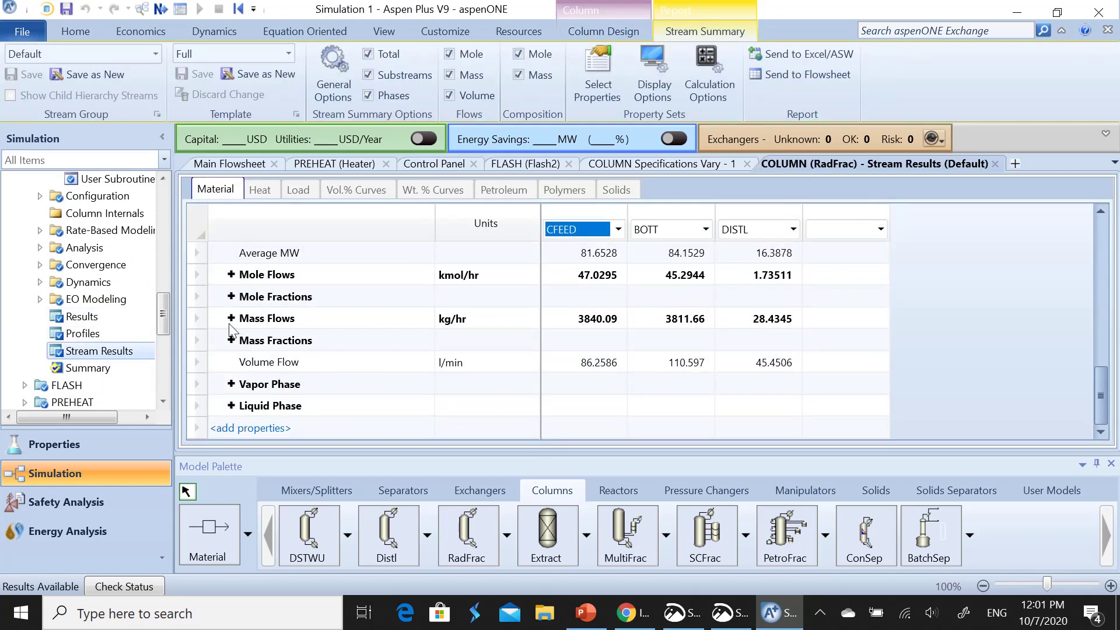
click(231, 297)
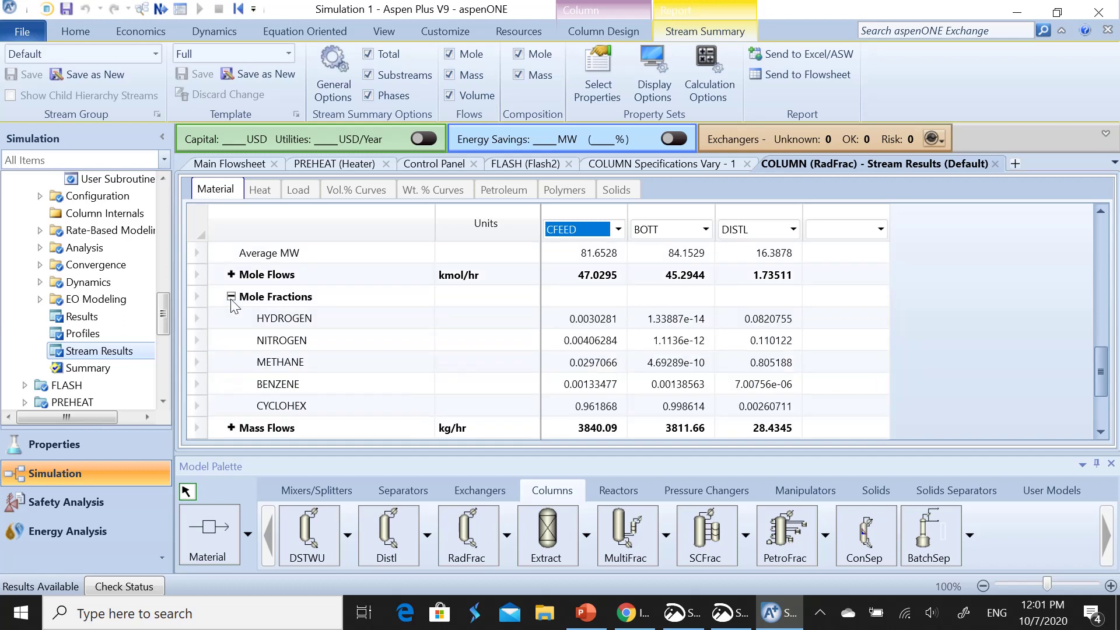
click(198, 406)
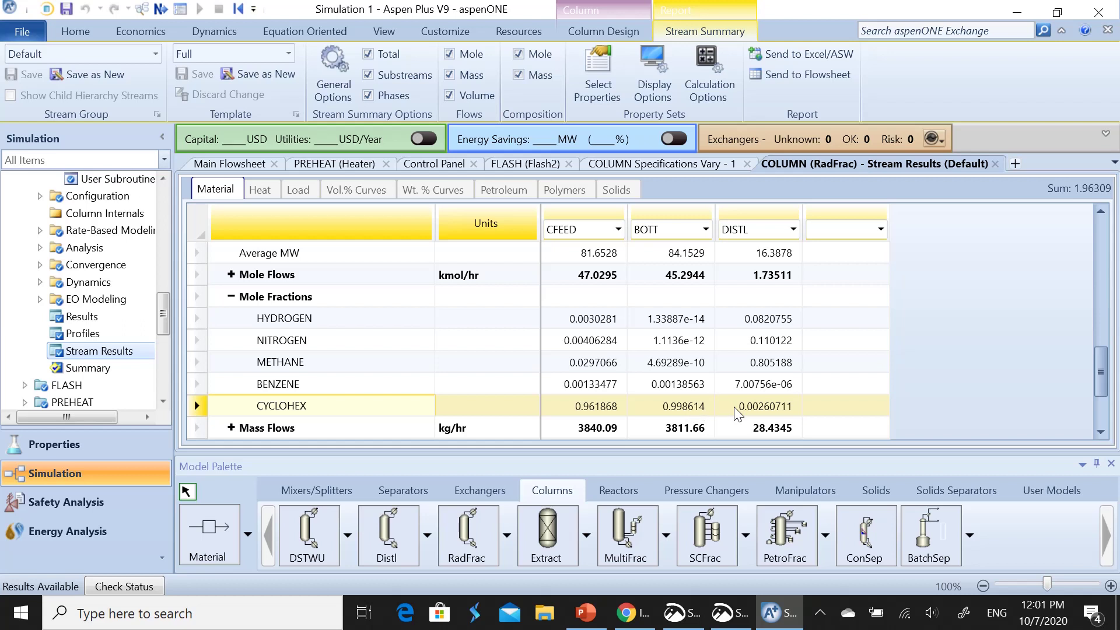
drag(166, 321, 177, 288)
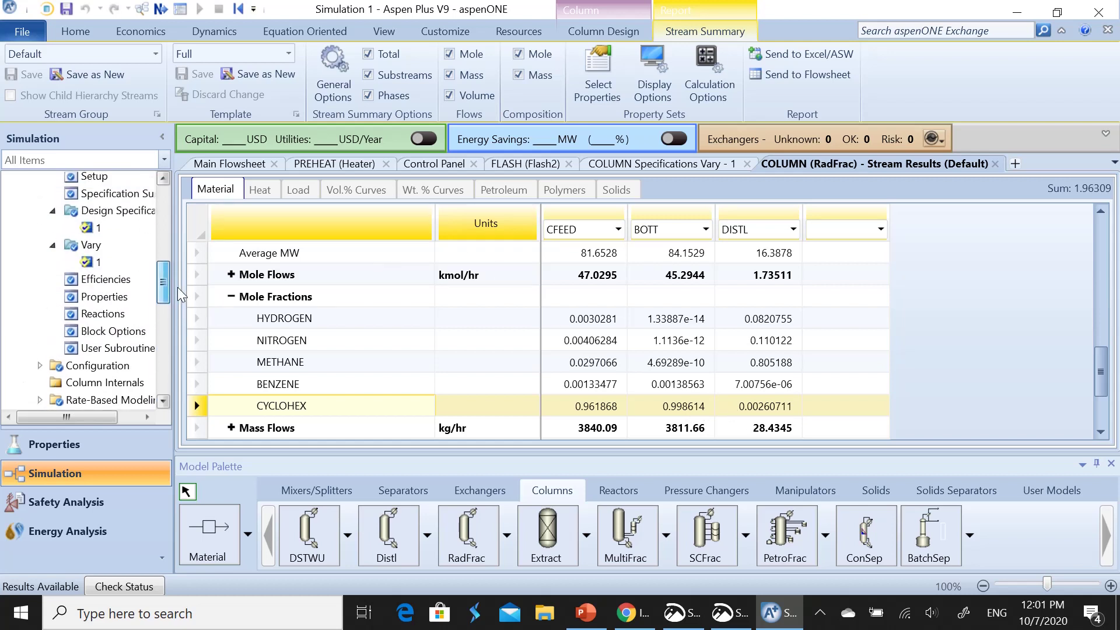
Examine the results of COLUMN's design specification, comparing the target and calculated cyclohexane recovery
scroll(157, 289, up, 1)
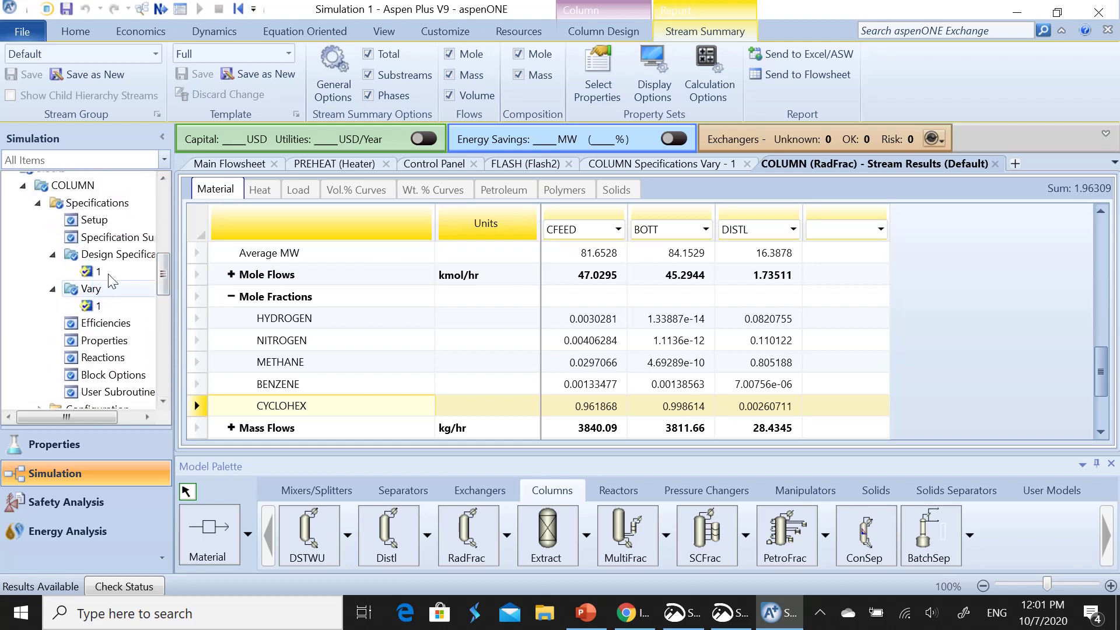
click(90, 288)
click(116, 254)
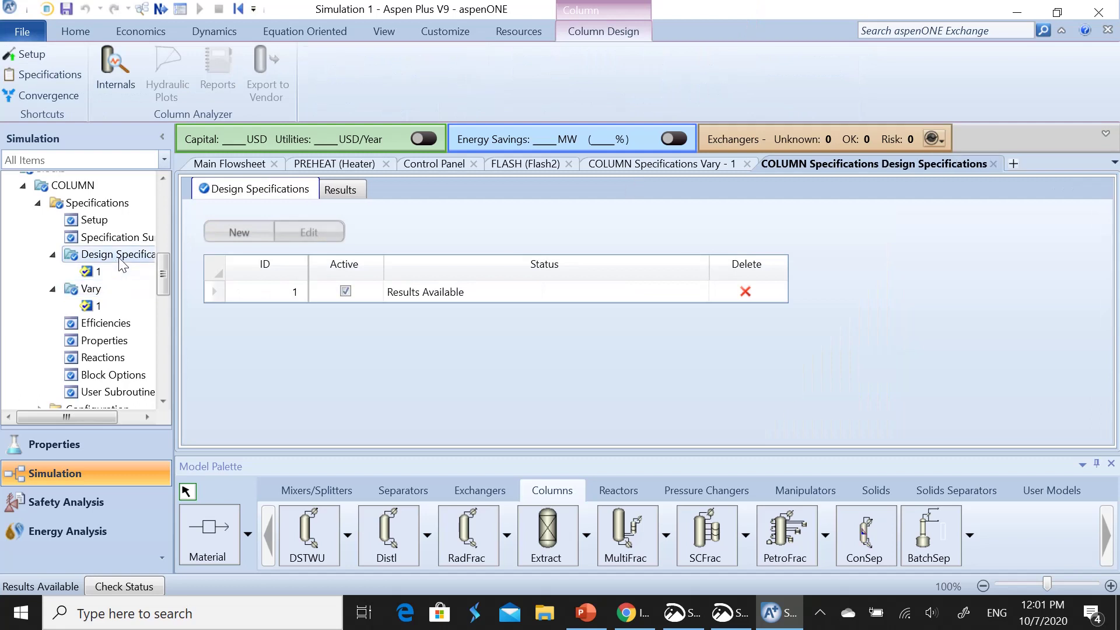
click(344, 190)
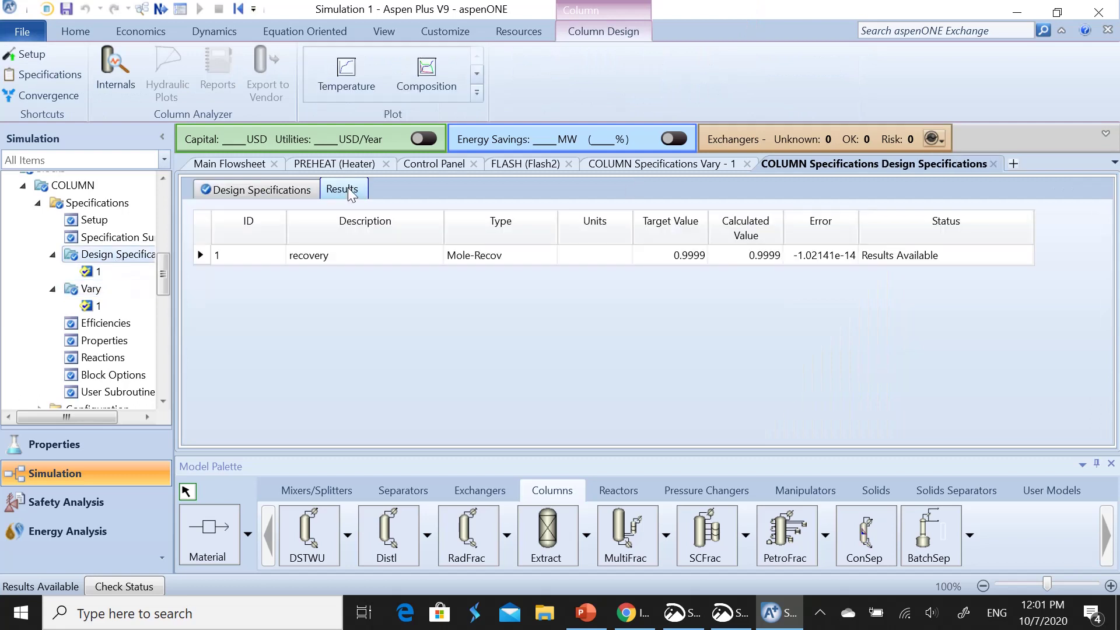
click(204, 256)
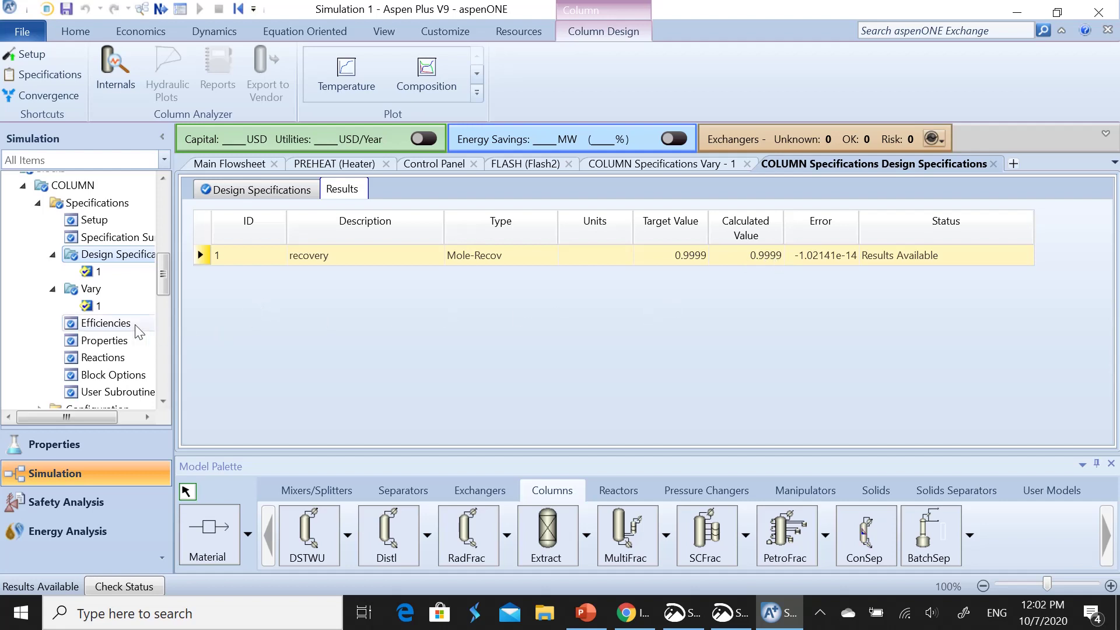
Check the final value of the varied bottoms rate in the results of COLUMN's Vary 1
click(99, 306)
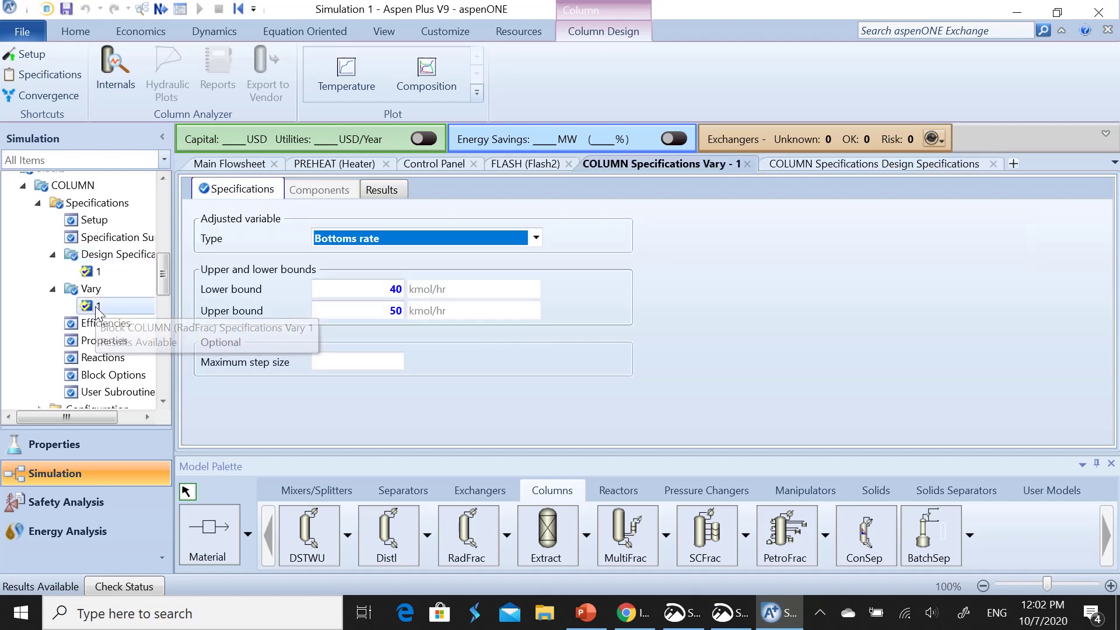
click(381, 190)
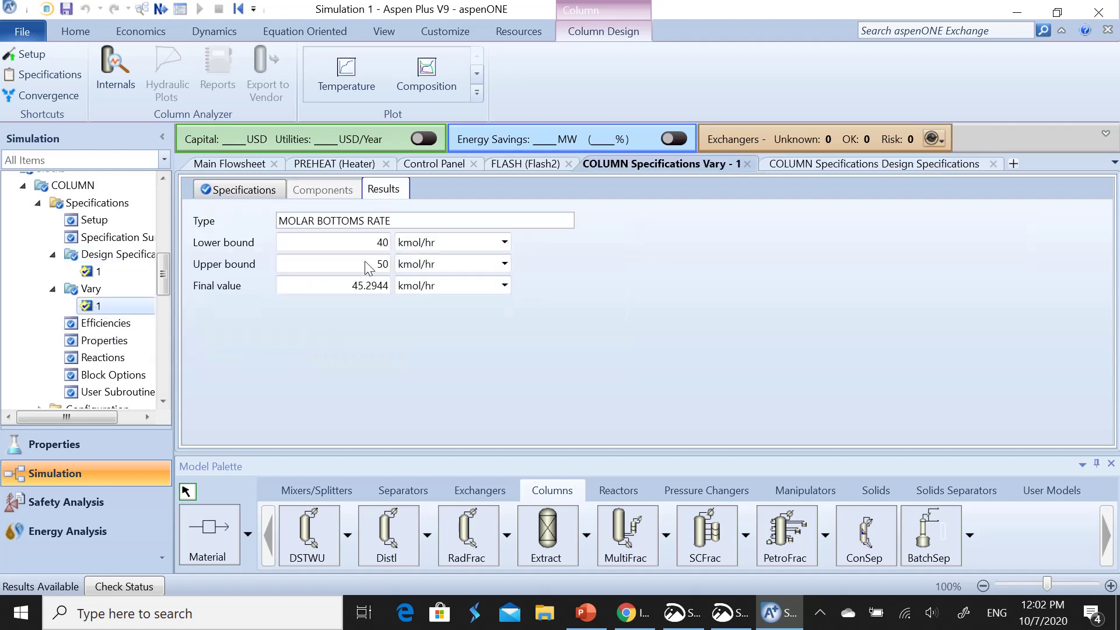
click(336, 289)
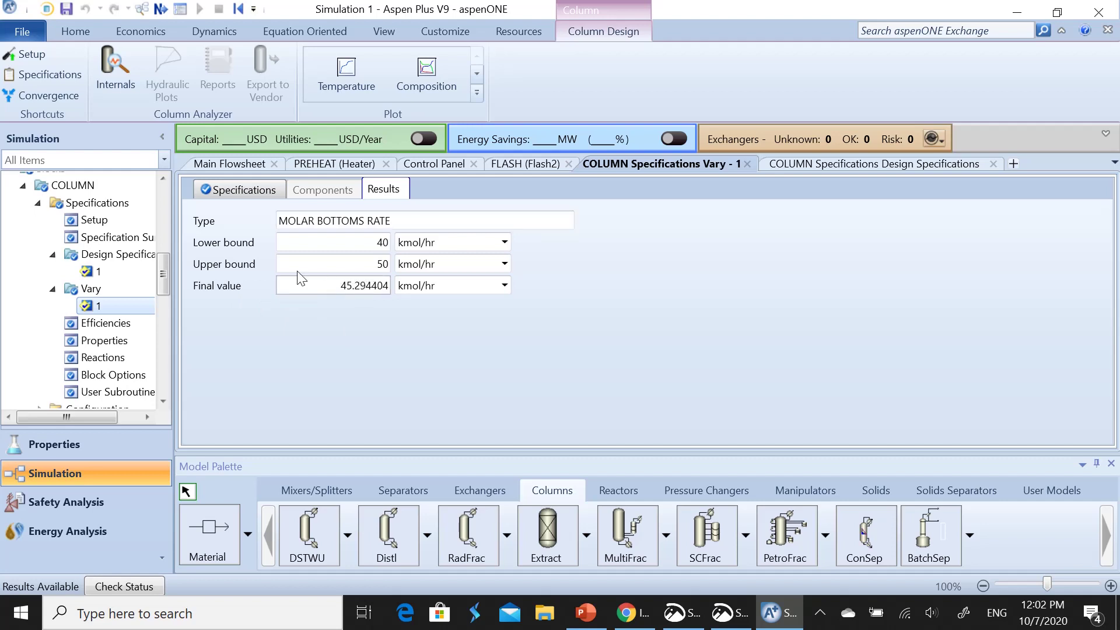
Reconcile the run results into the inputs for feed and tear streams, using input specifications to select the variables
click(75, 33)
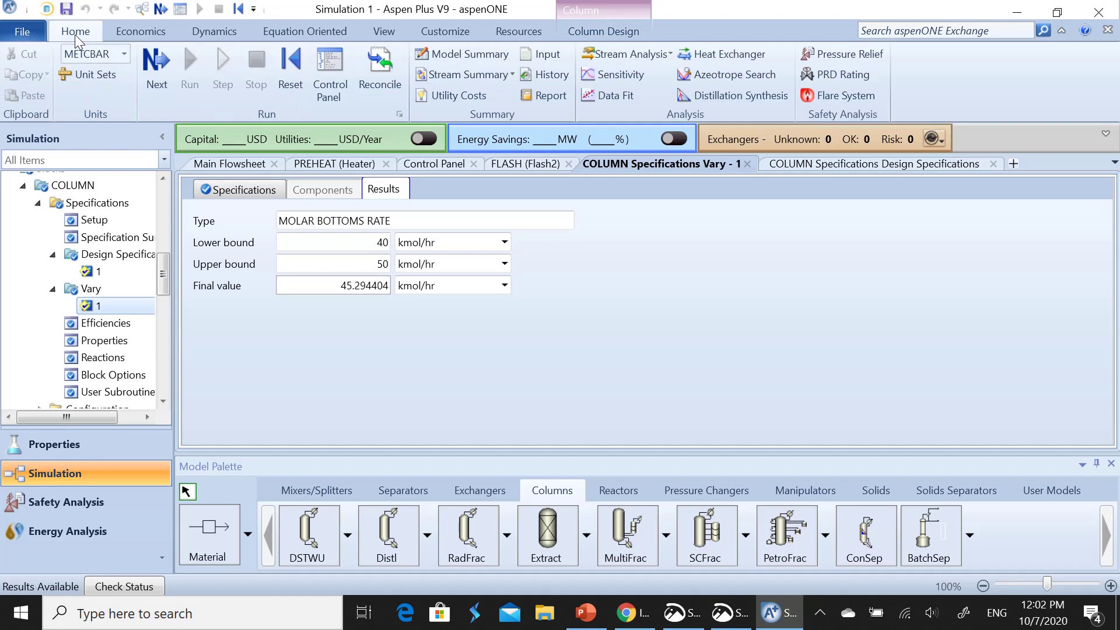
click(372, 80)
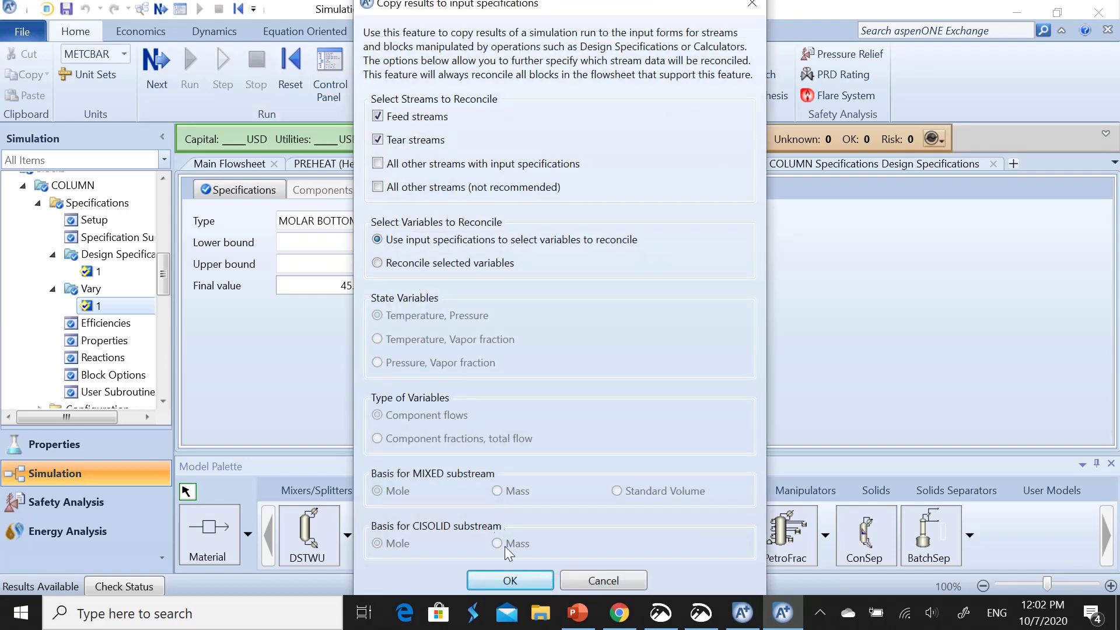
click(509, 581)
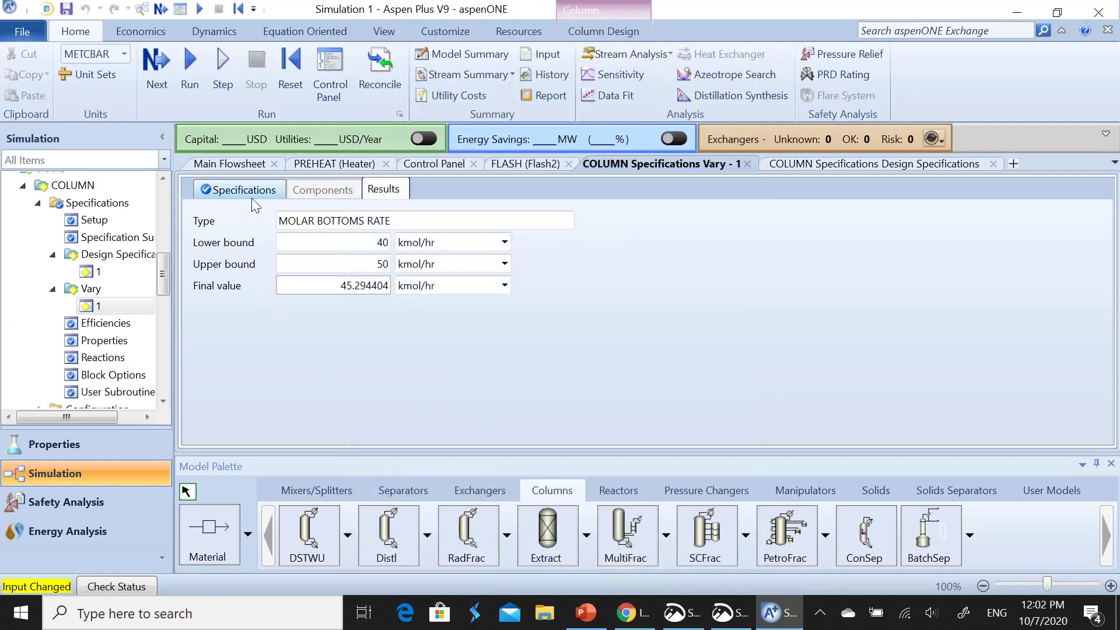
Check the reconciled bottoms rate in COLUMN's operating specifications and rerun the simulation
click(105, 203)
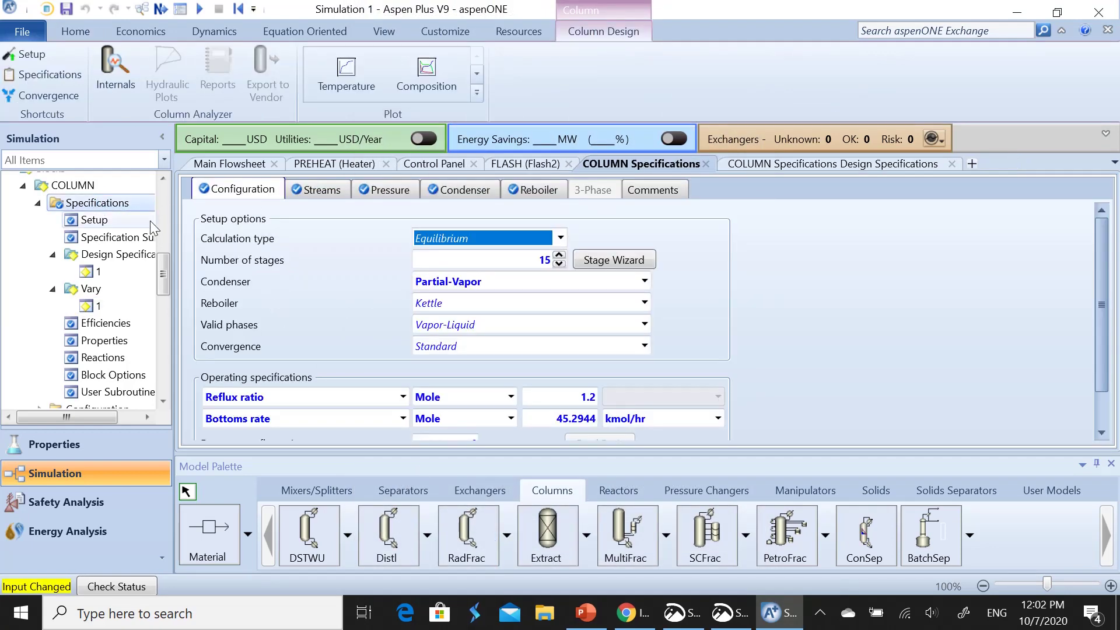
click(569, 422)
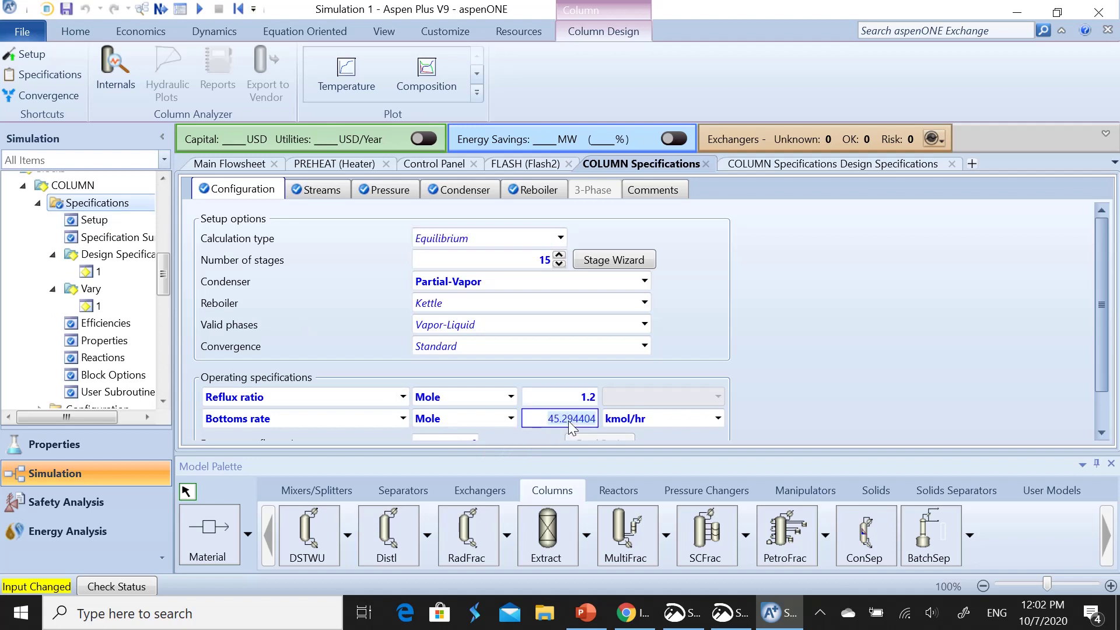
scroll(1101, 346, down, 1)
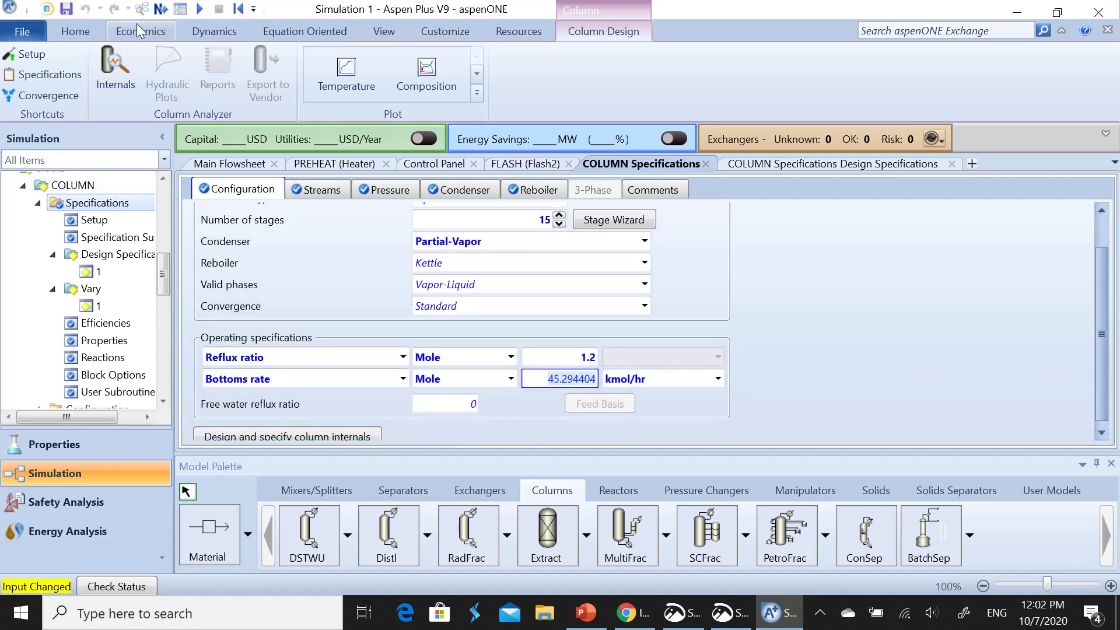
click(199, 8)
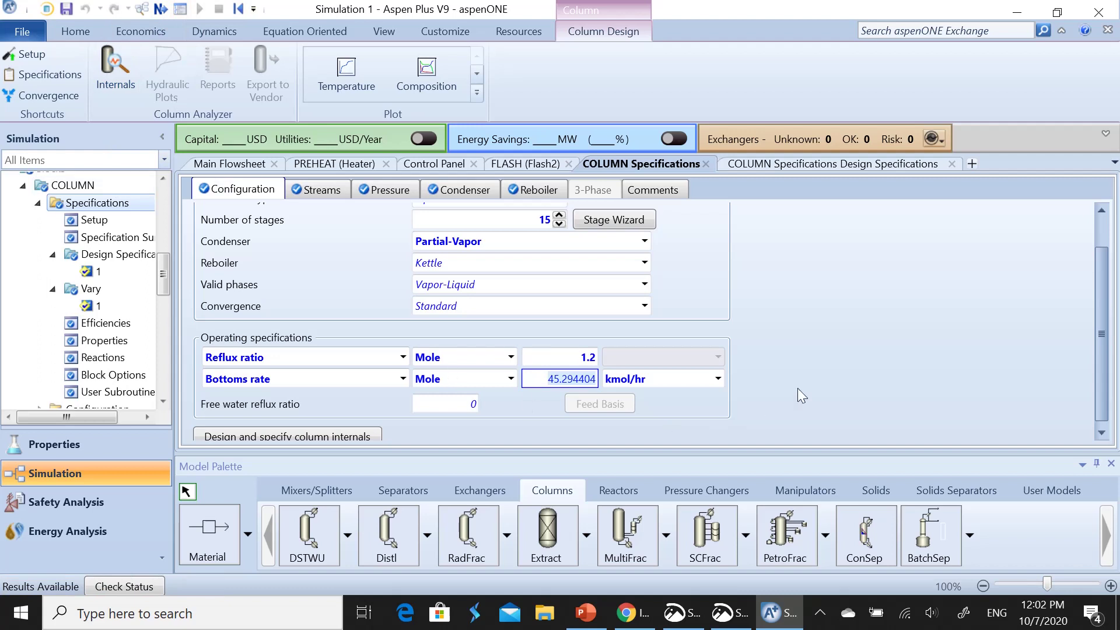
click(814, 364)
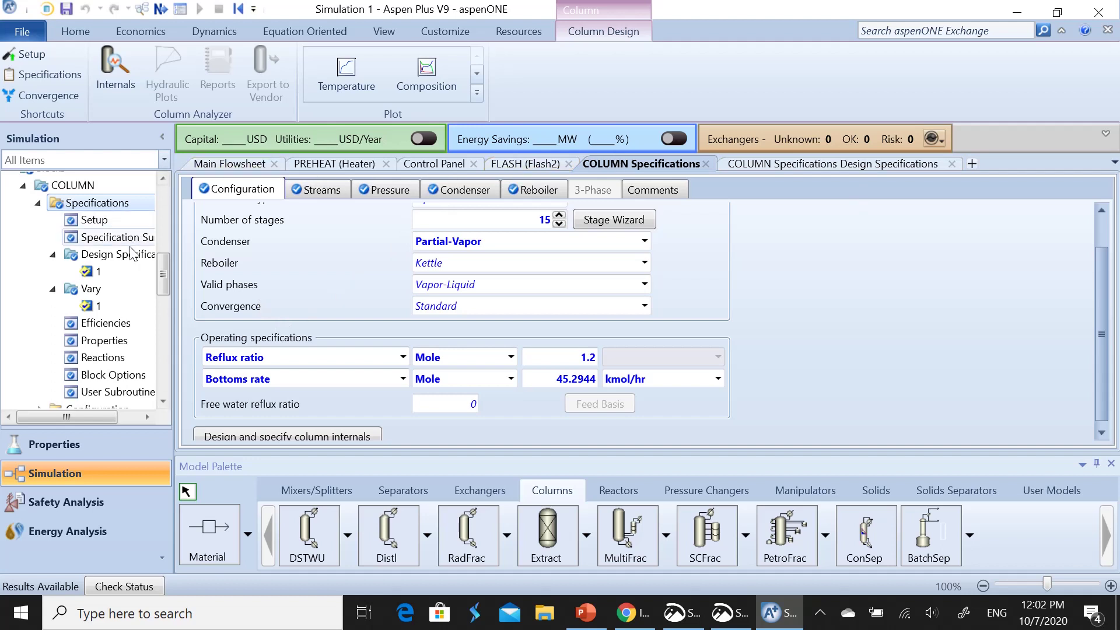
Examine COLUMN's condenser and reboiler results, and review the flows of CFEED, BOTT and DISTL in its stream results
mouse_move(165, 273)
mouse_down()
mouse_move(166, 304)
mouse_move(167, 286)
mouse_up()
scroll(99, 291, down, 3)
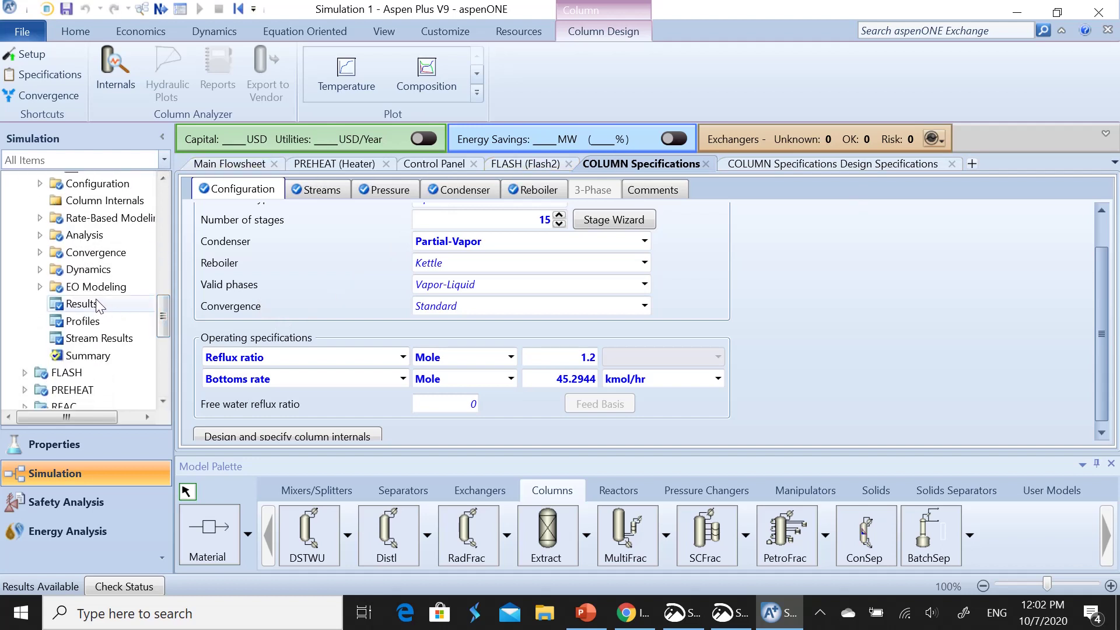
click(81, 303)
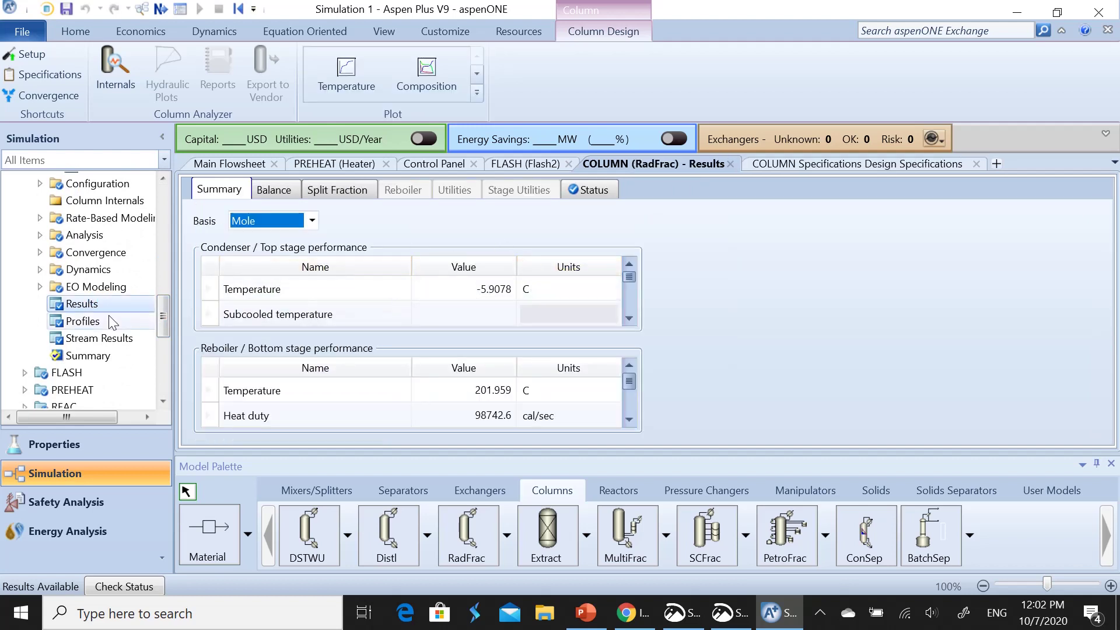
click(97, 340)
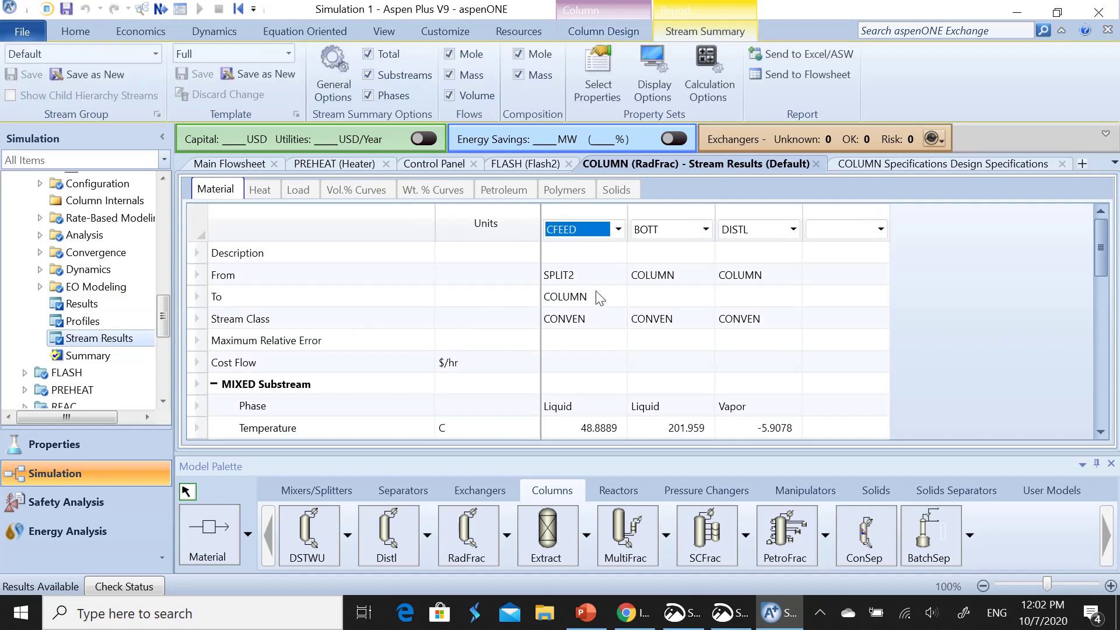
scroll(538, 290, down, 7)
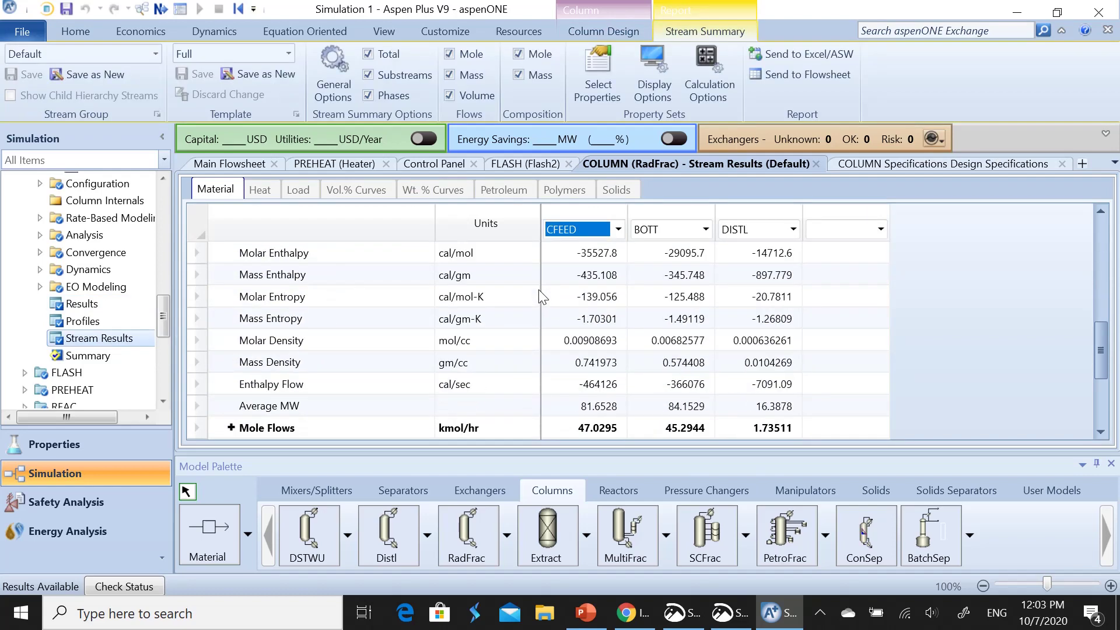
Open the stream summary for the whole flowsheet and review the mole and mass flows of all streams
click(75, 26)
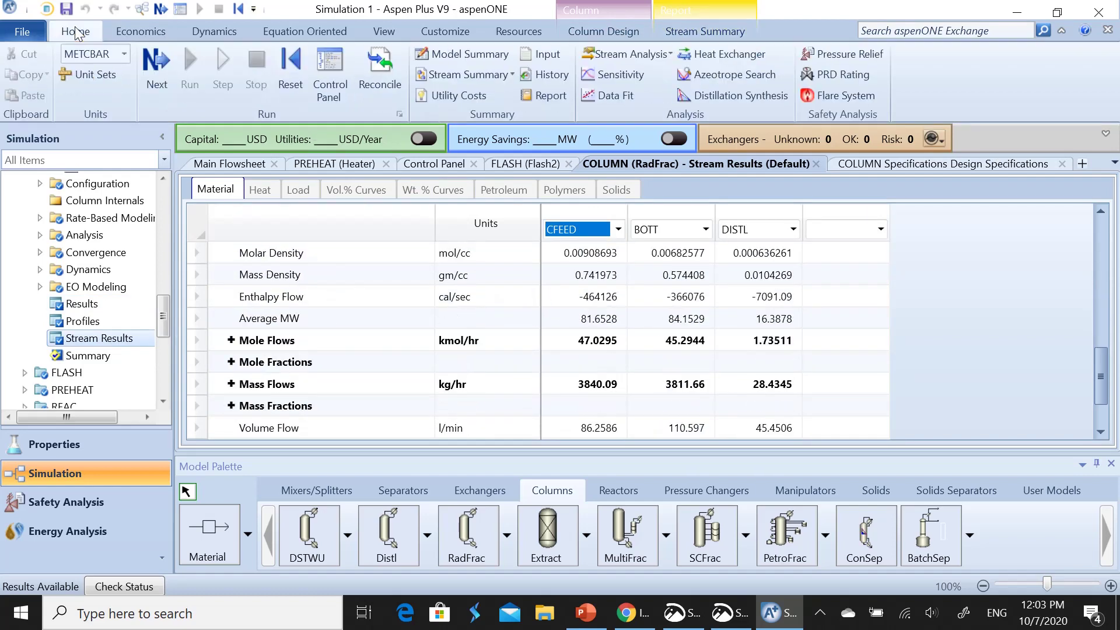
click(443, 76)
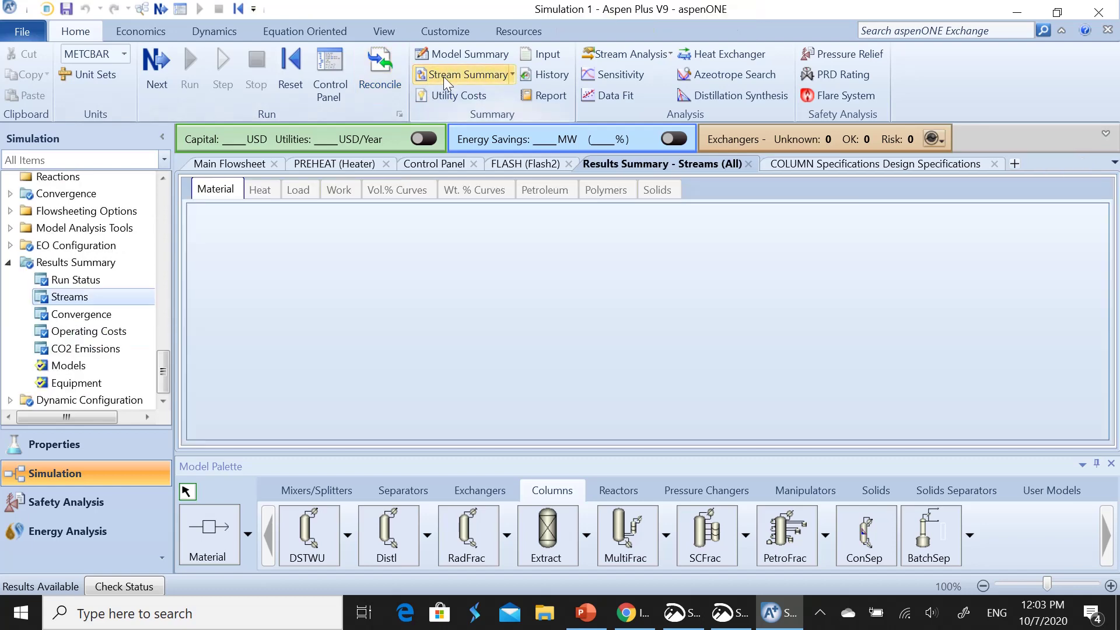
scroll(348, 325, down, 7)
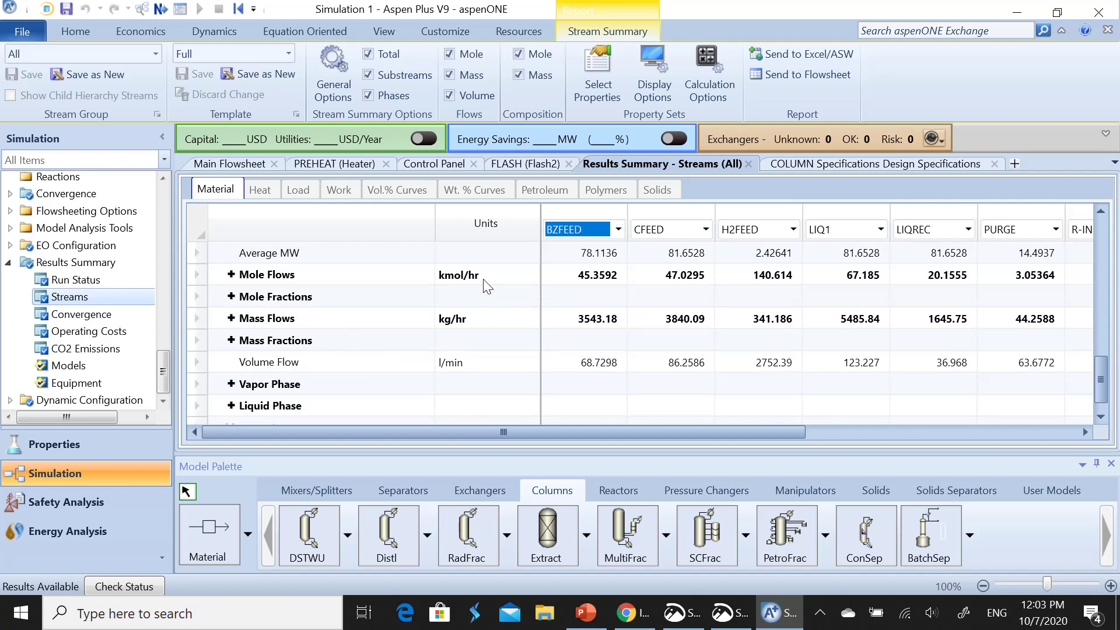
Return to the main flowsheet and review the complete process from the feeds and recycles to the column products
click(251, 166)
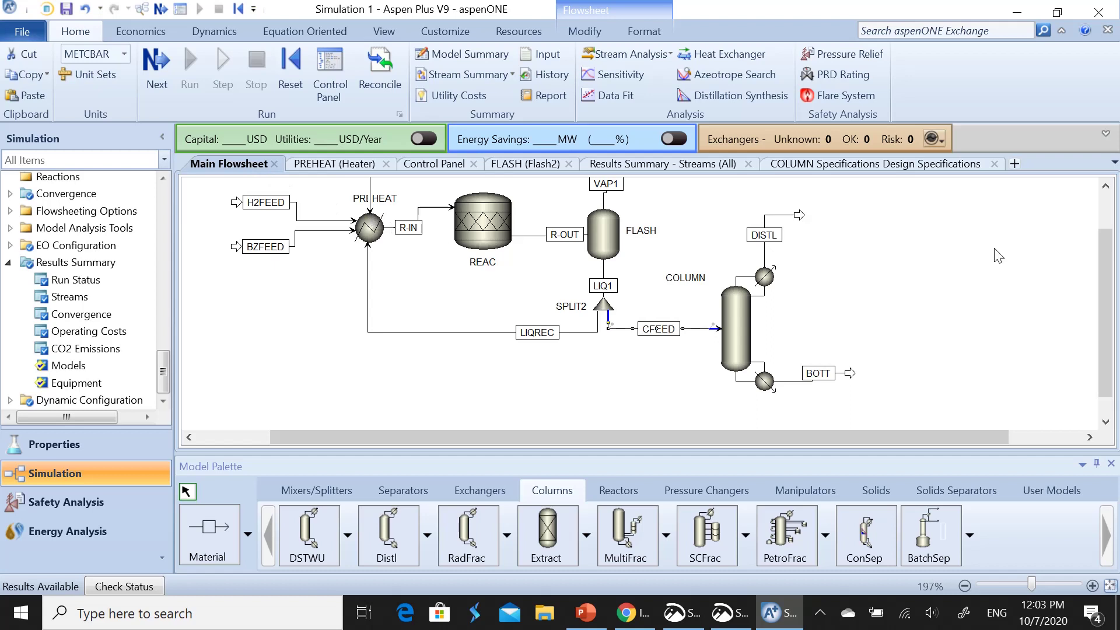
drag(1105, 264, 1106, 217)
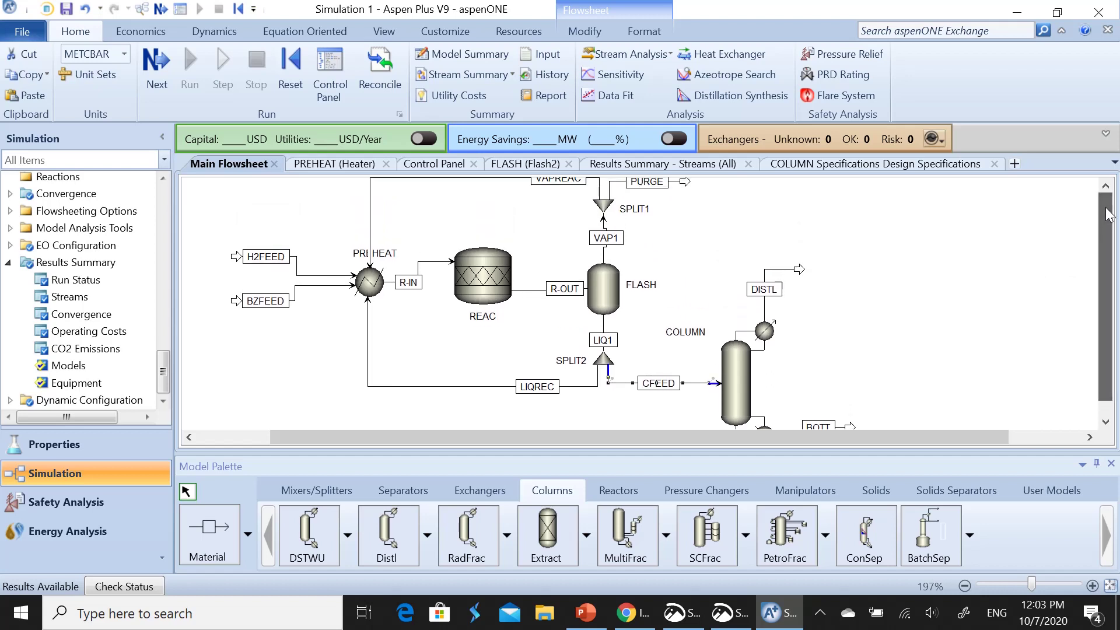
click(1106, 190)
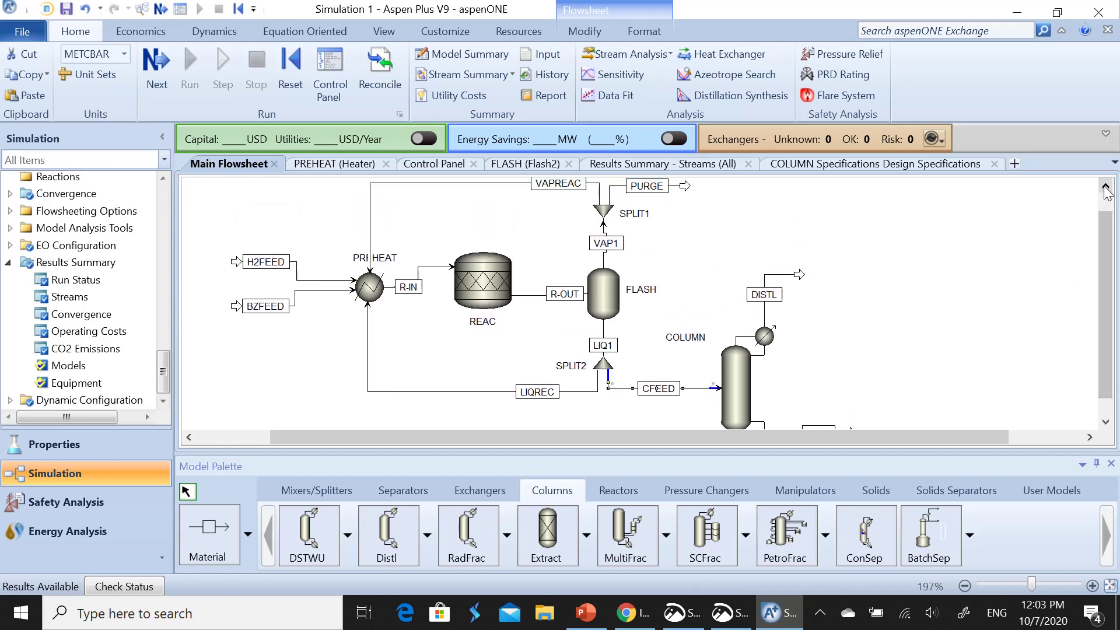
drag(1107, 229, 1103, 311)
click(1108, 424)
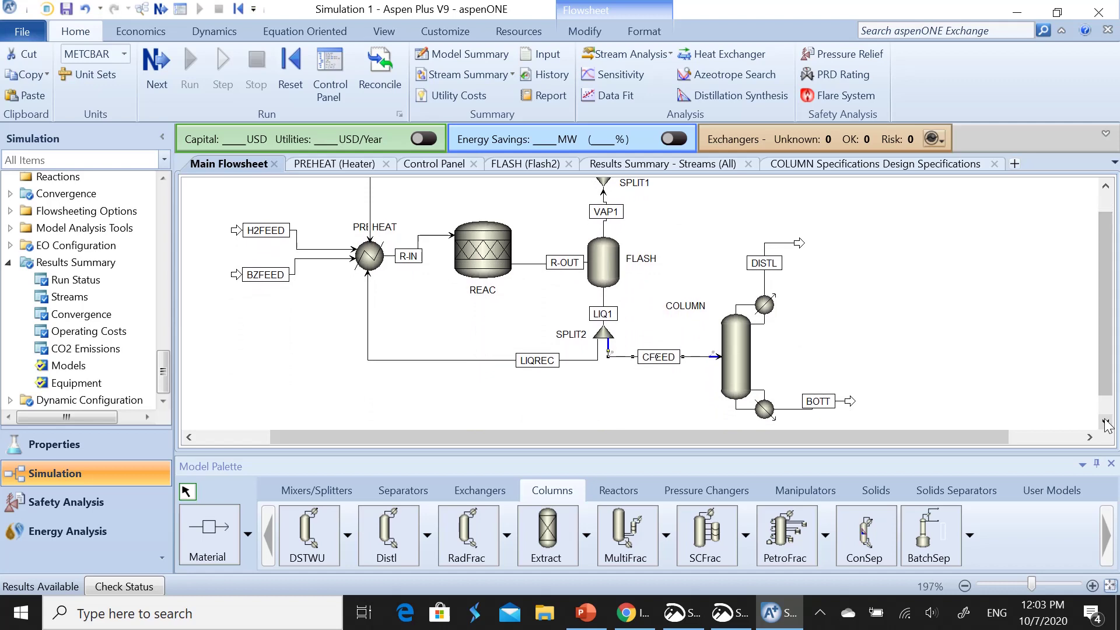
drag(1108, 390, 1108, 388)
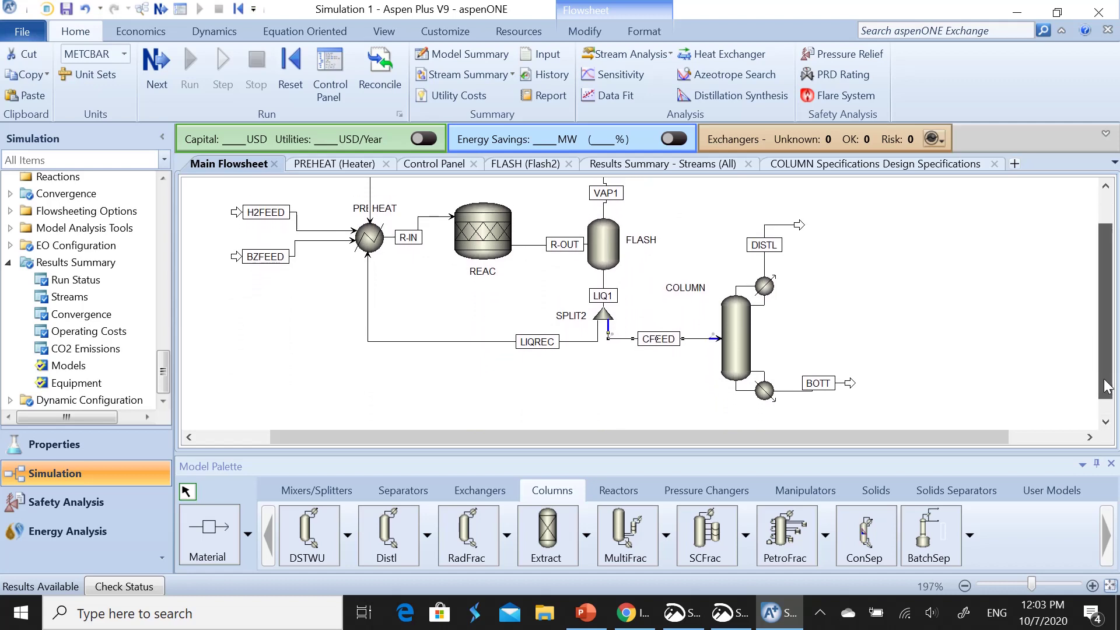